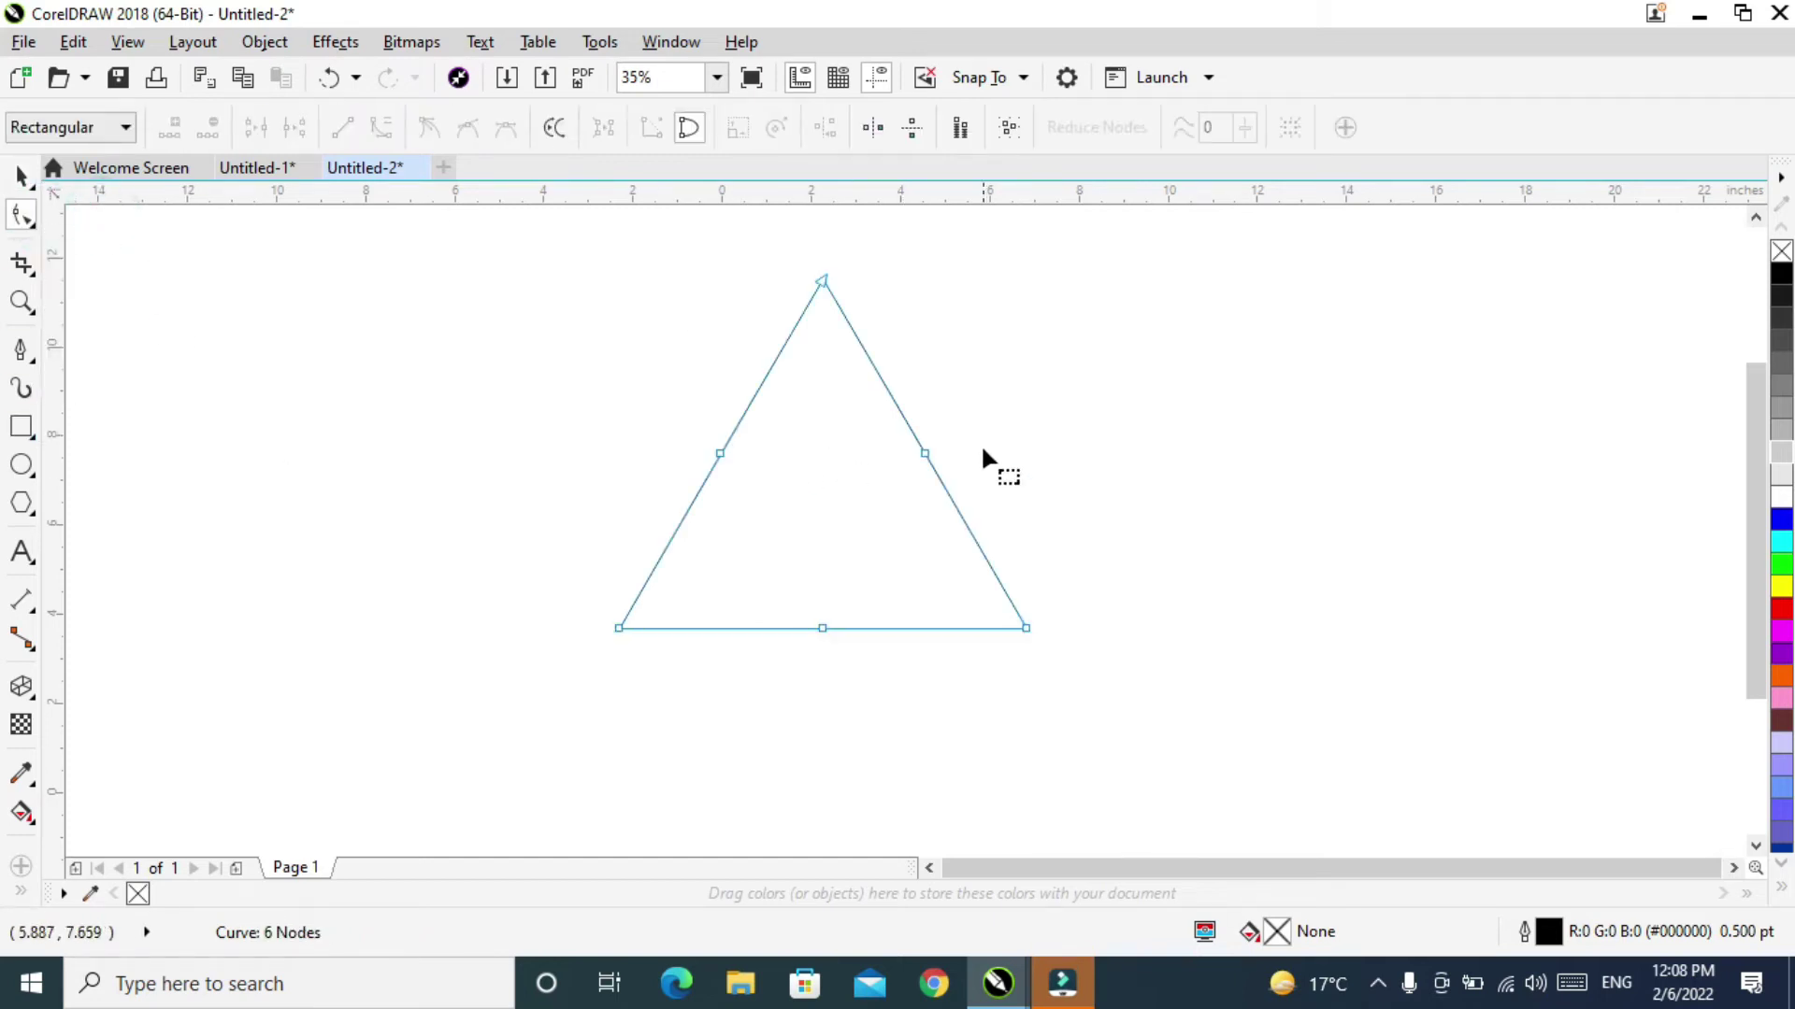
Delete the three mid-side nodes of the triangle and convert its three sides to curves.
left_click_drag(670, 415, 959, 671)
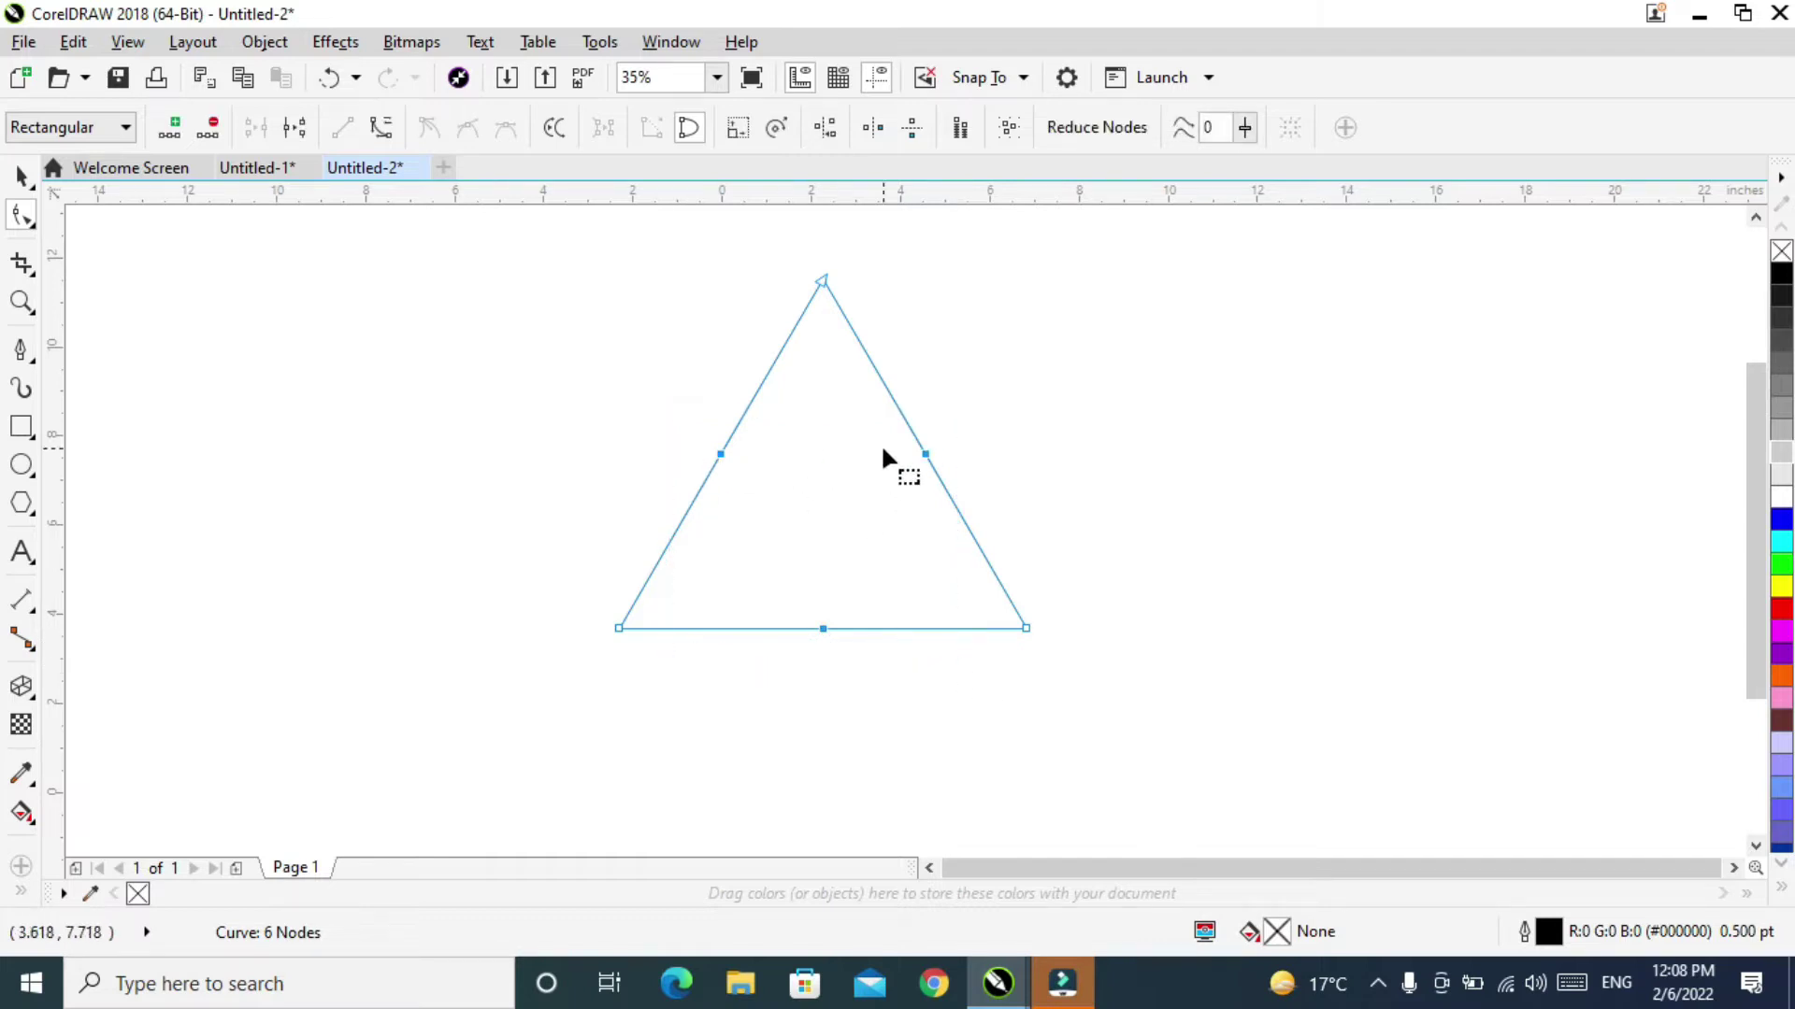
left_click(209, 127)
left_click_drag(573, 240, 1138, 745)
left_click(164, 76)
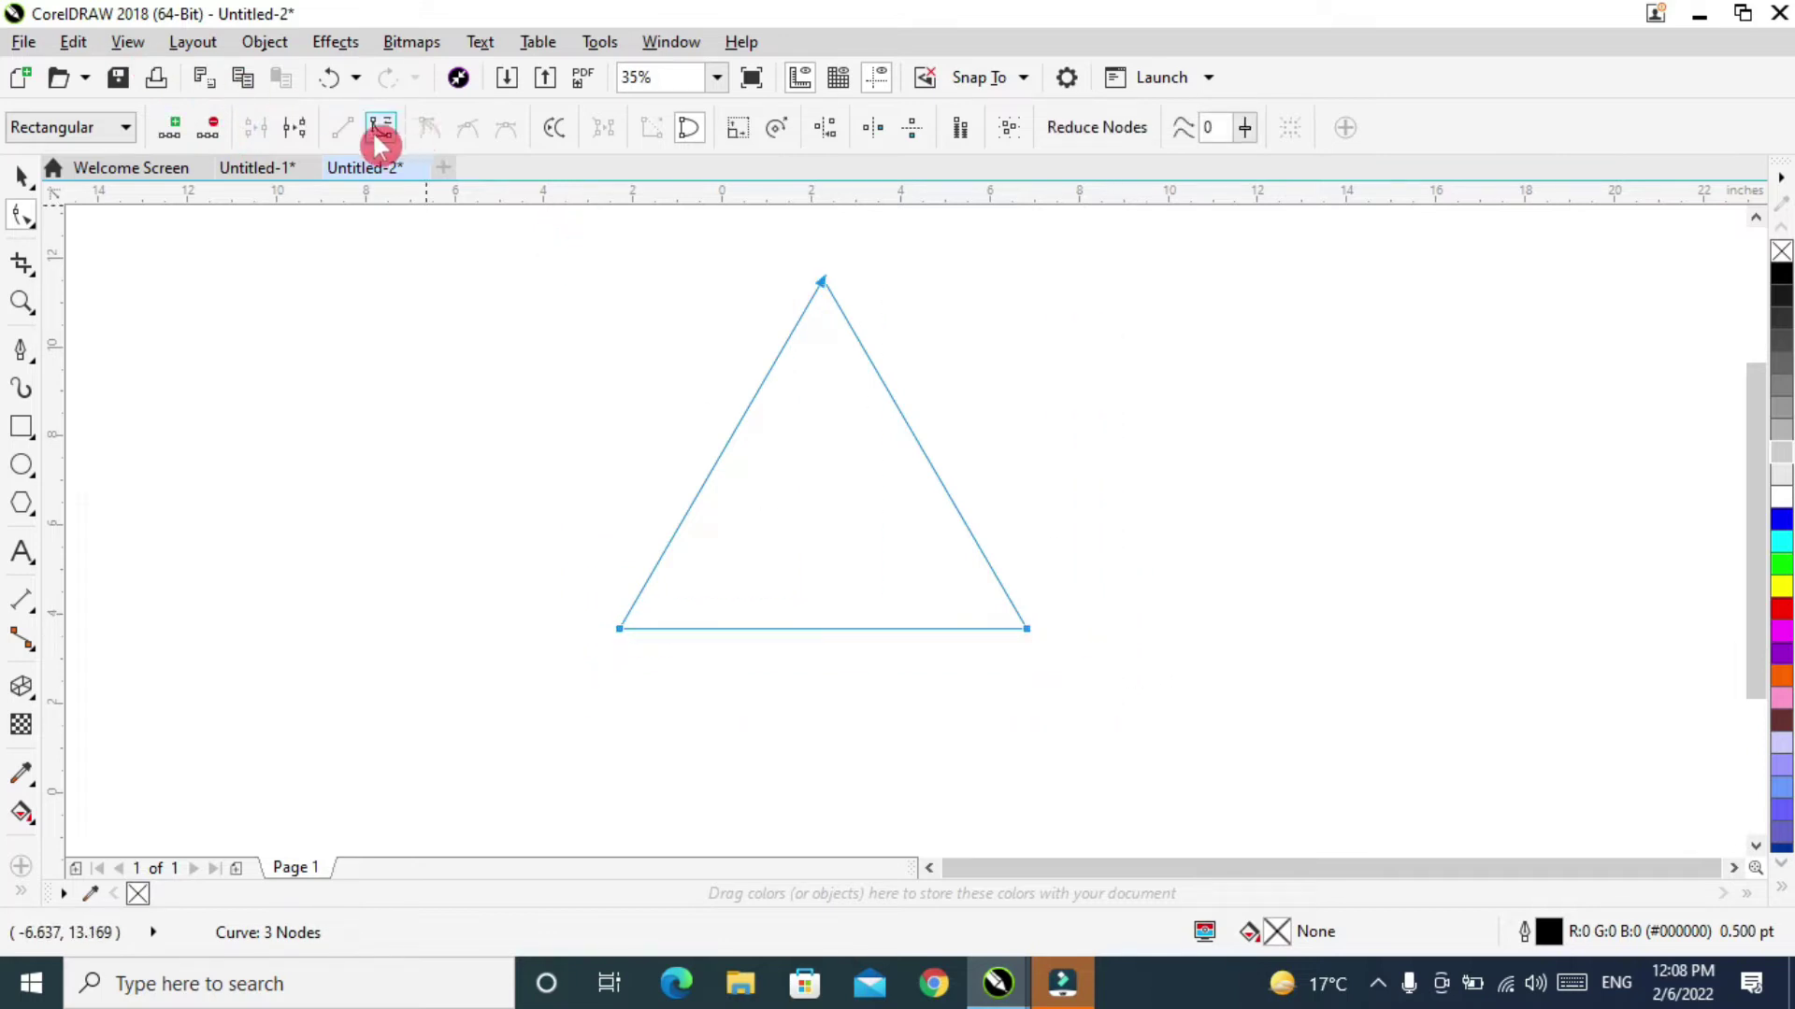
Bow all three sides of the triangle slightly outward by adjusting the curve handles of its corner nodes.
left_click(942, 362)
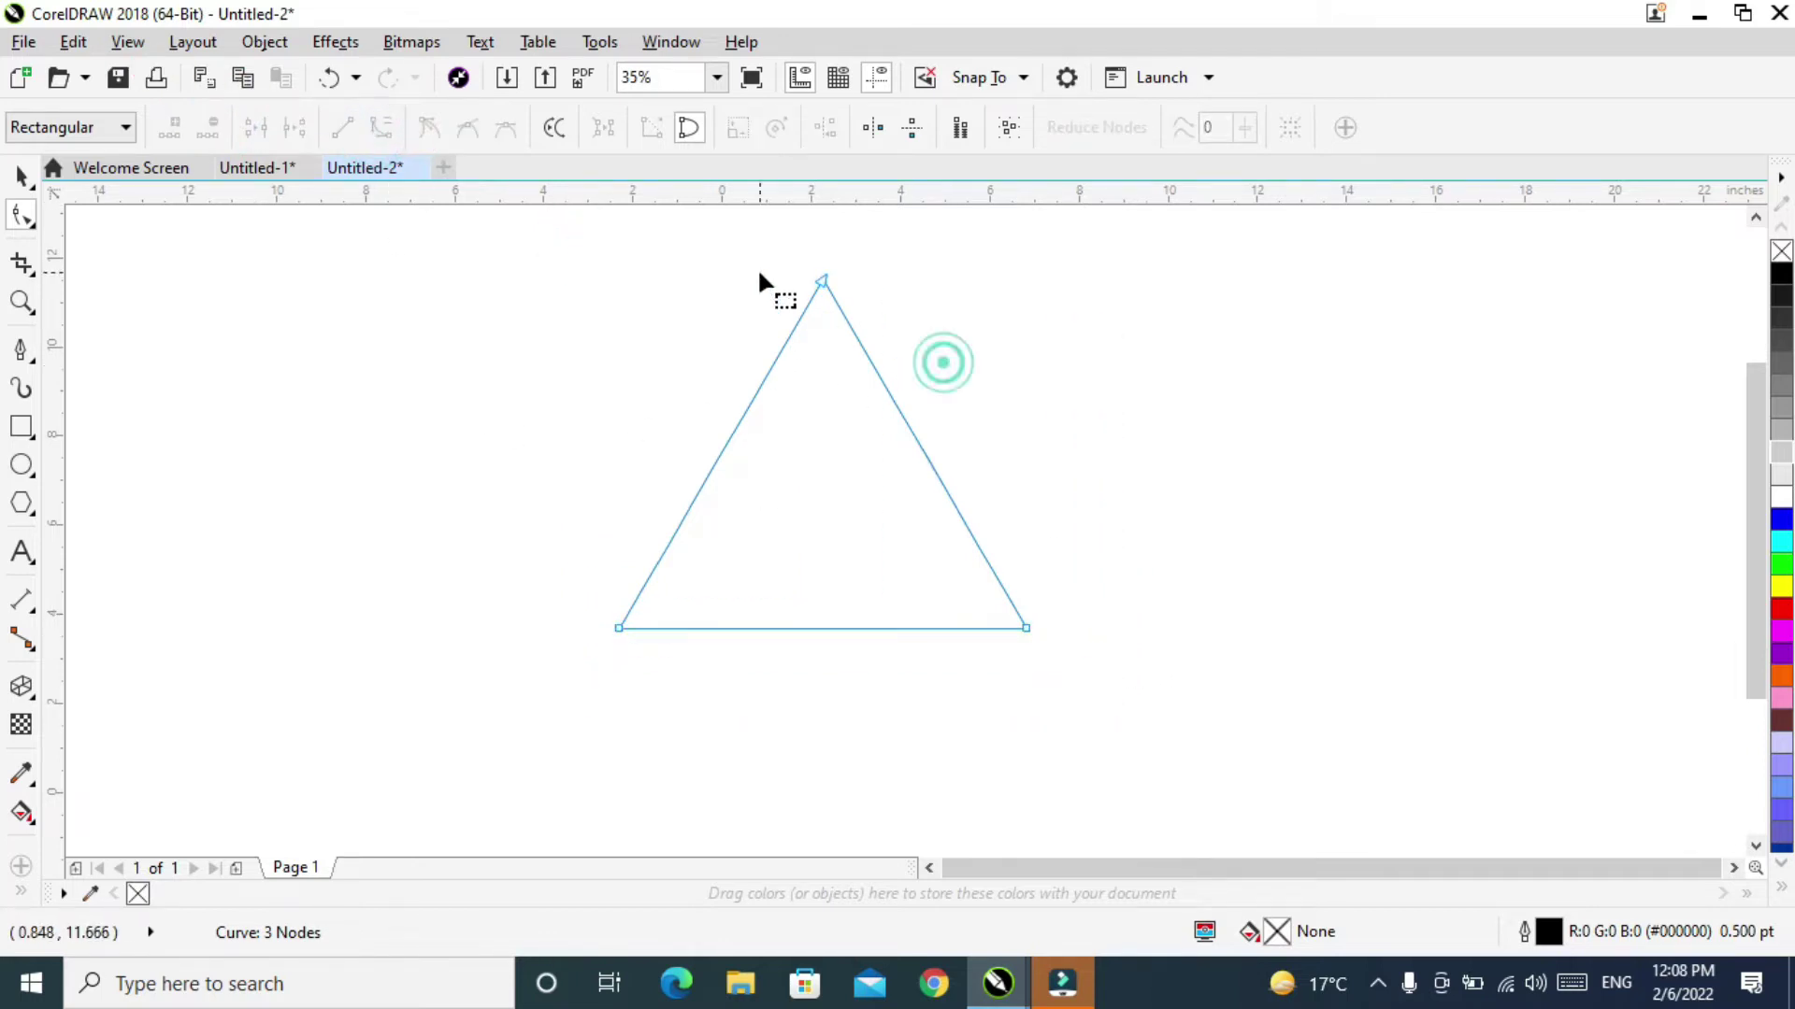
left_click(820, 278)
left_click_drag(756, 387, 729, 396)
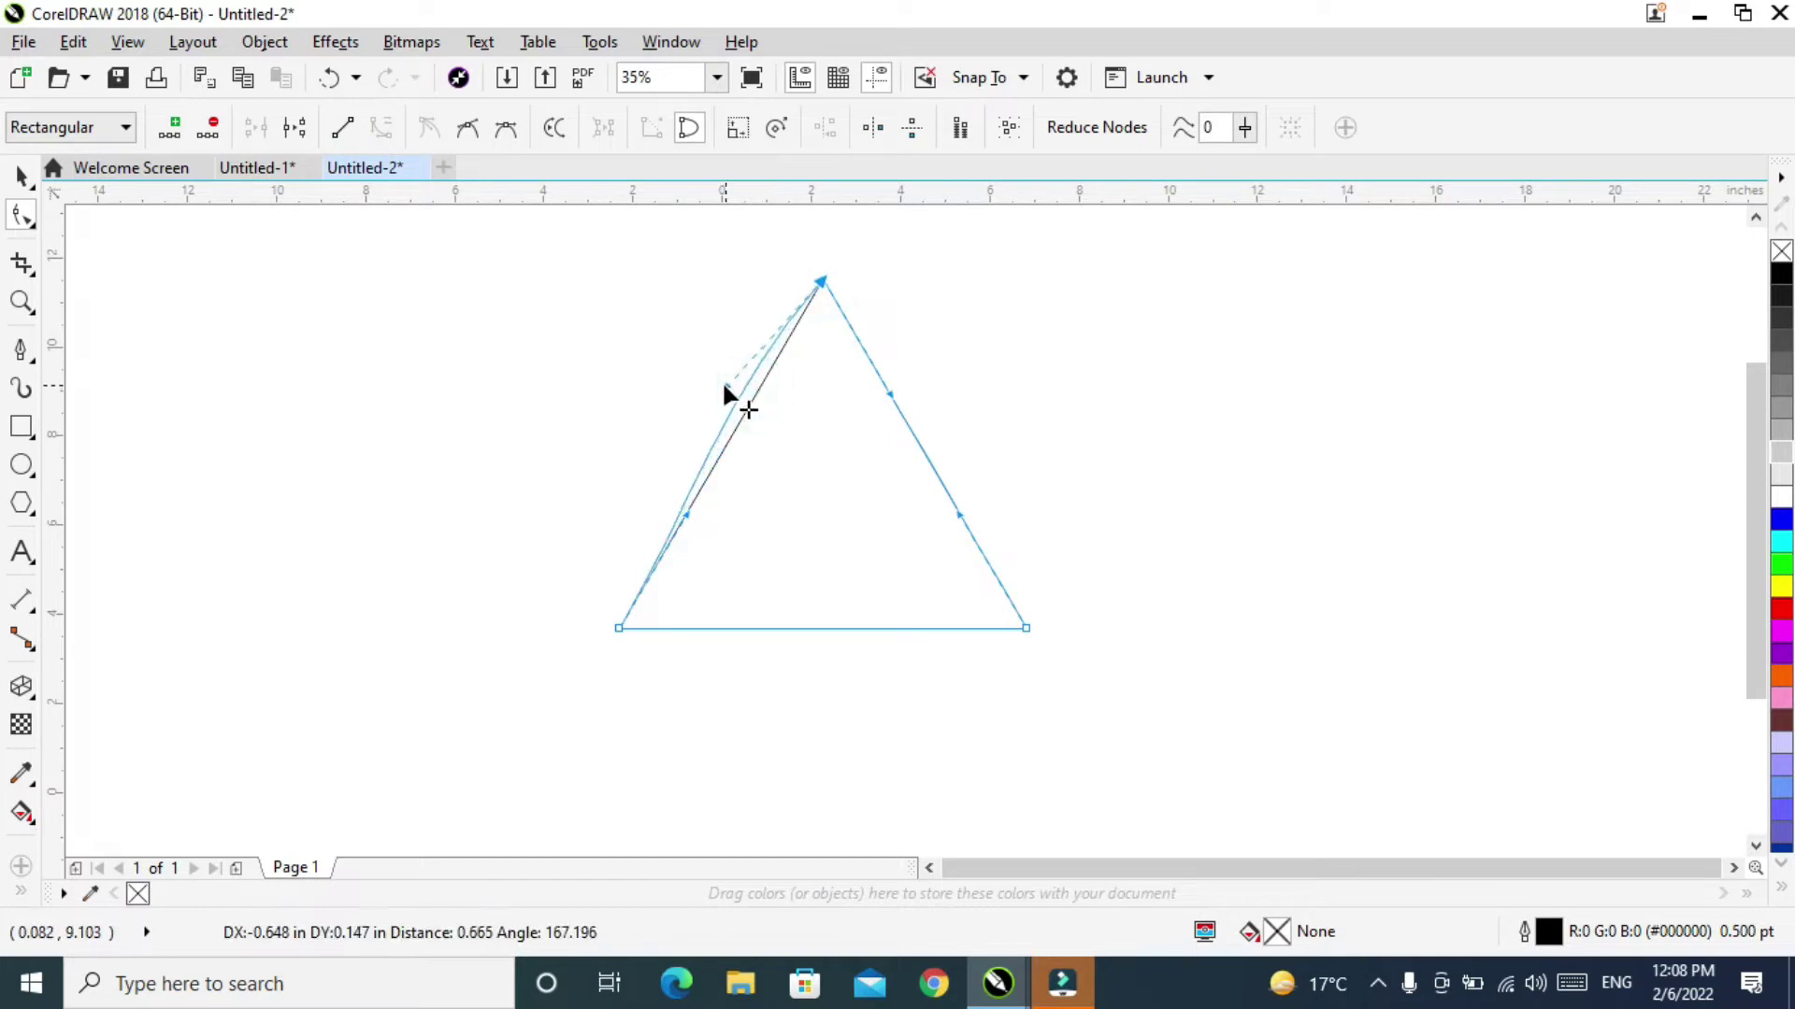
left_click_drag(684, 514, 671, 514)
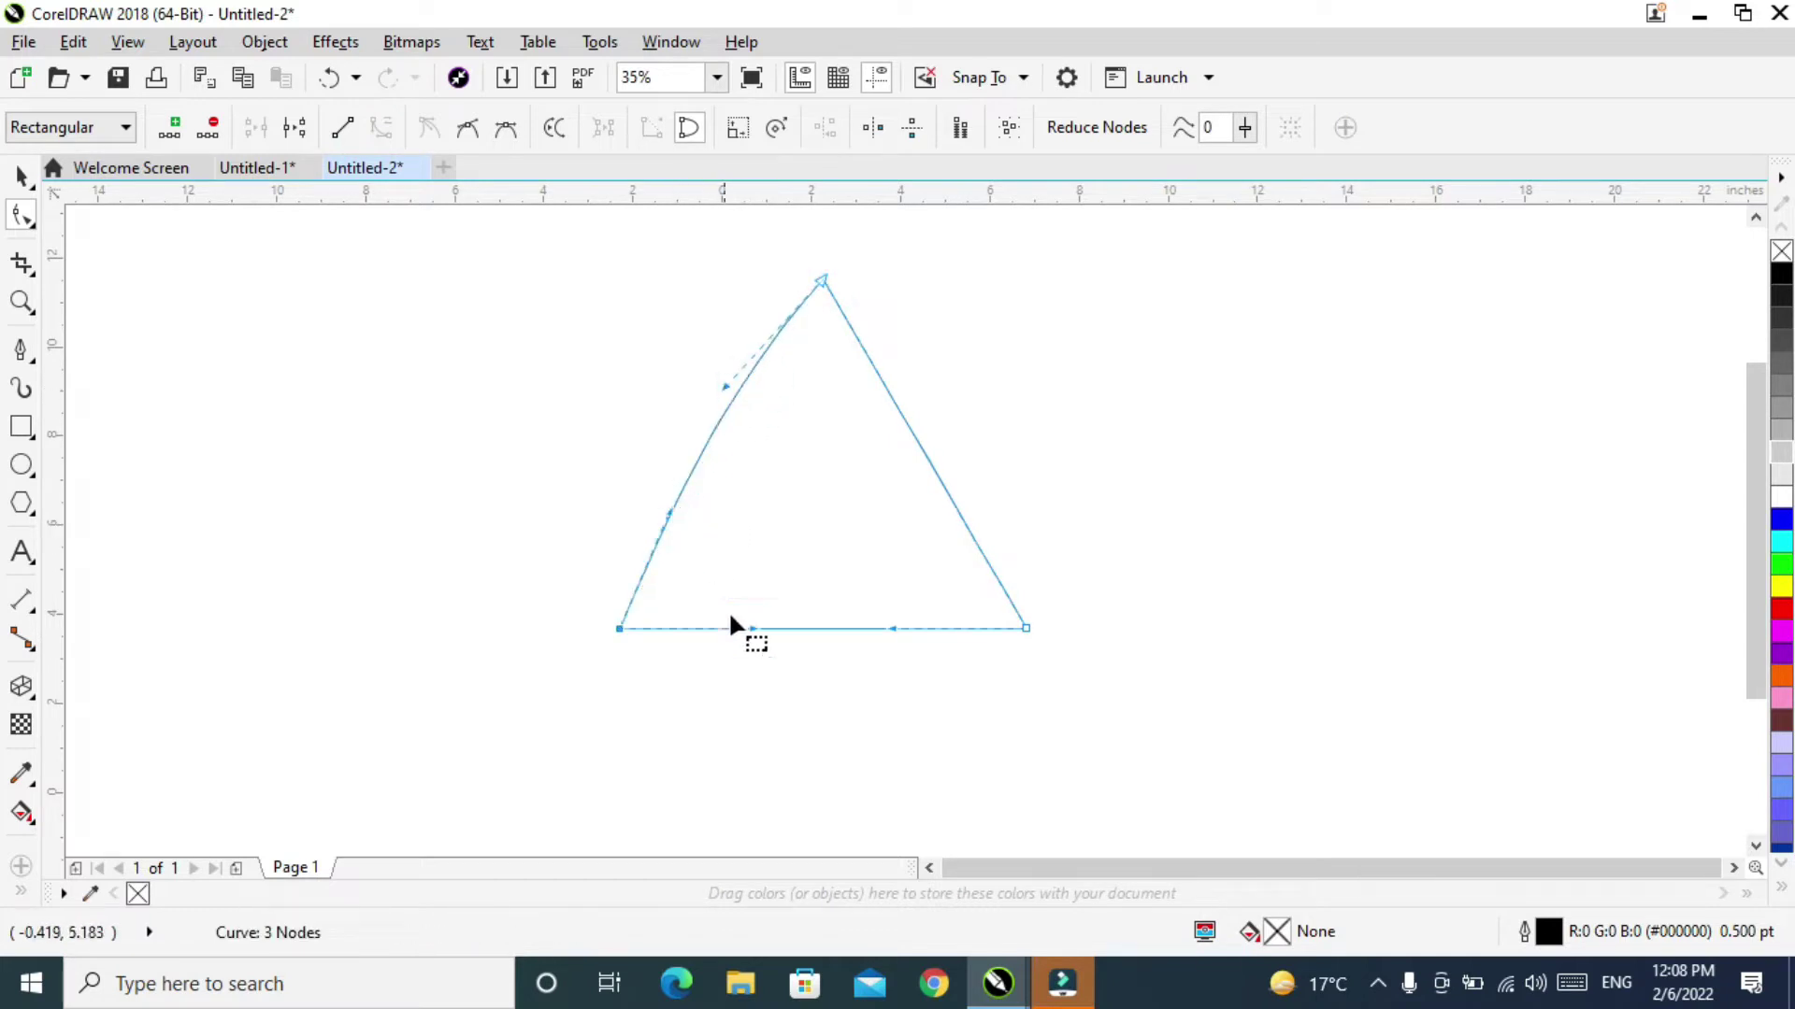
left_click_drag(751, 629, 889, 645)
left_click_drag(892, 399, 913, 395)
left_click_drag(962, 515, 969, 508)
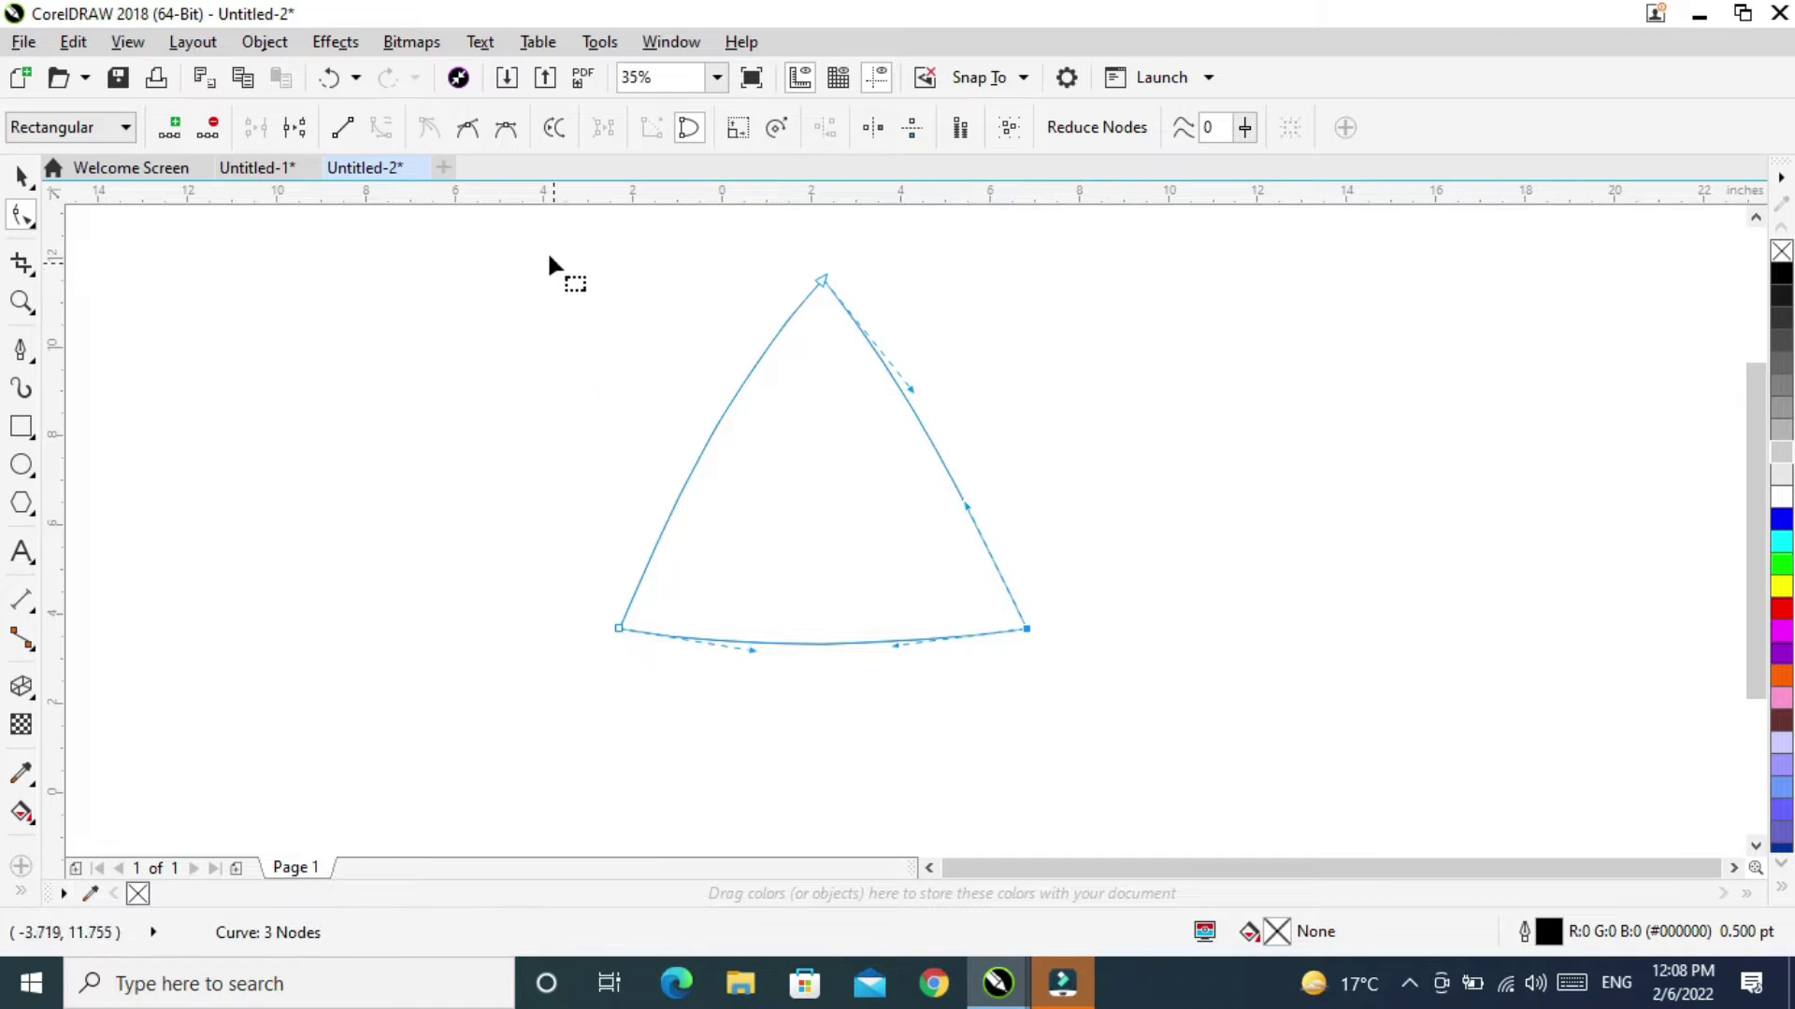
left_click_drag(1111, 648, 1111, 647)
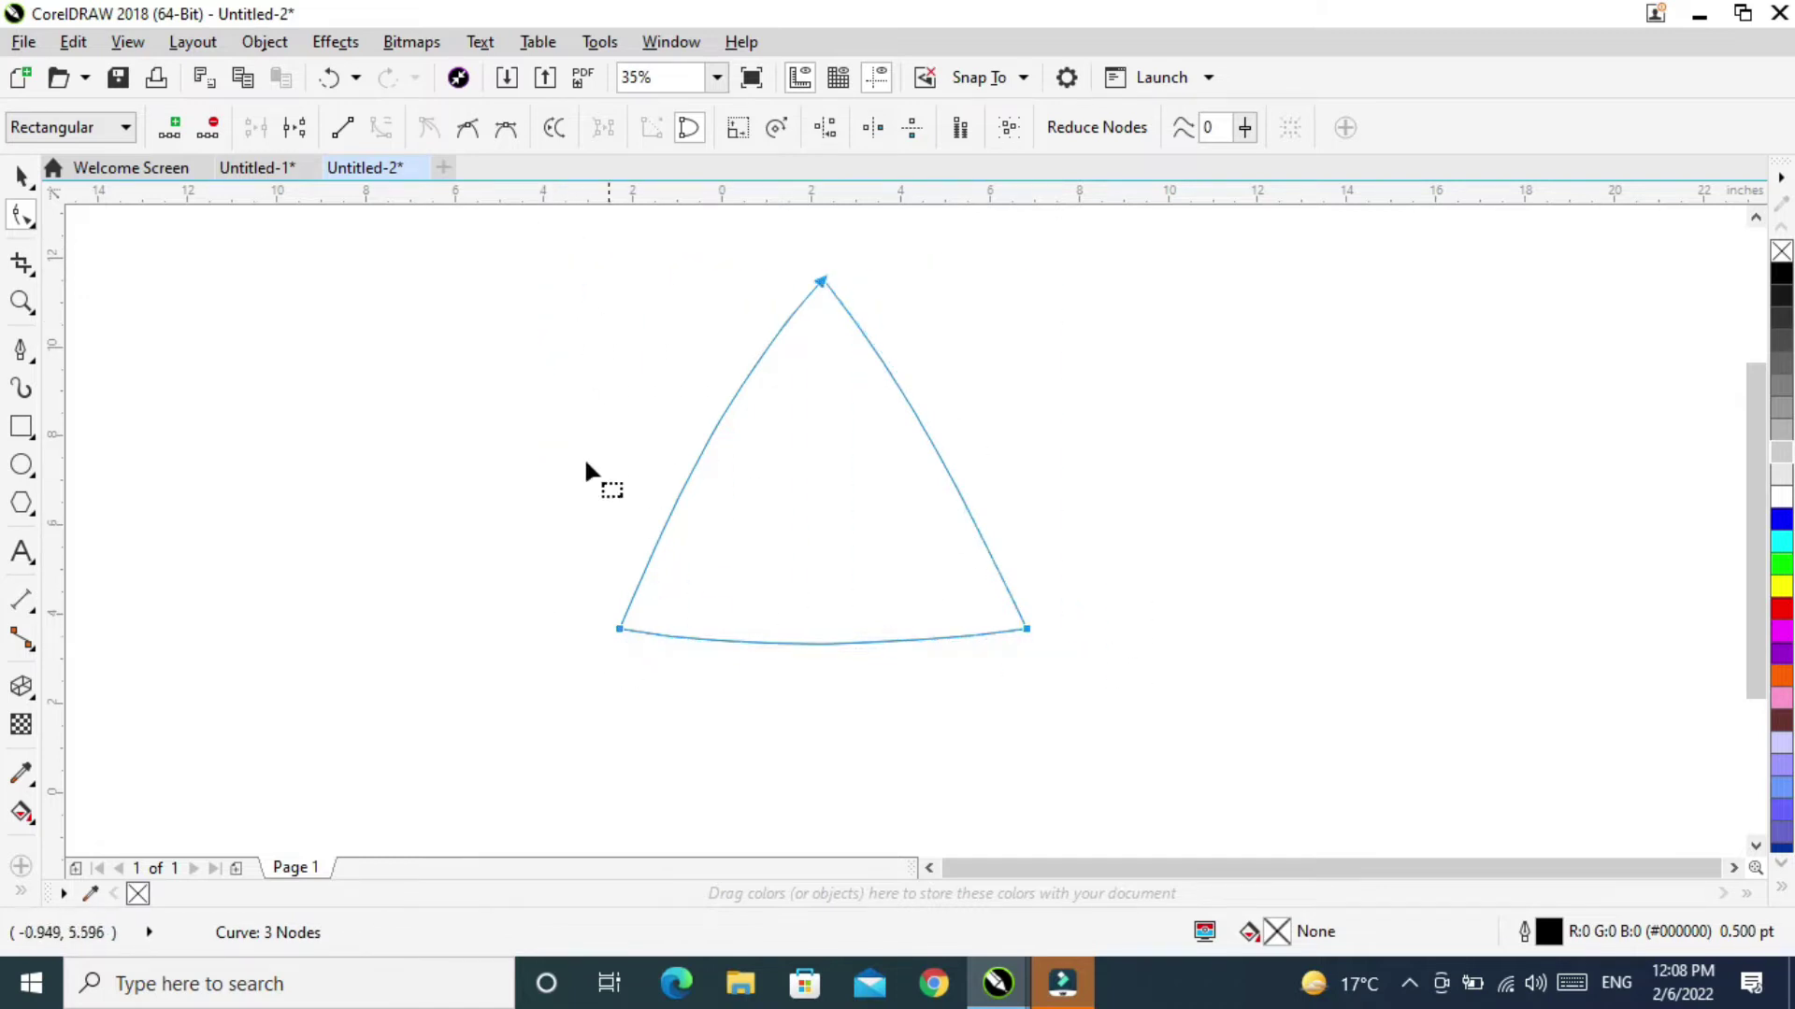
left_click(509, 388)
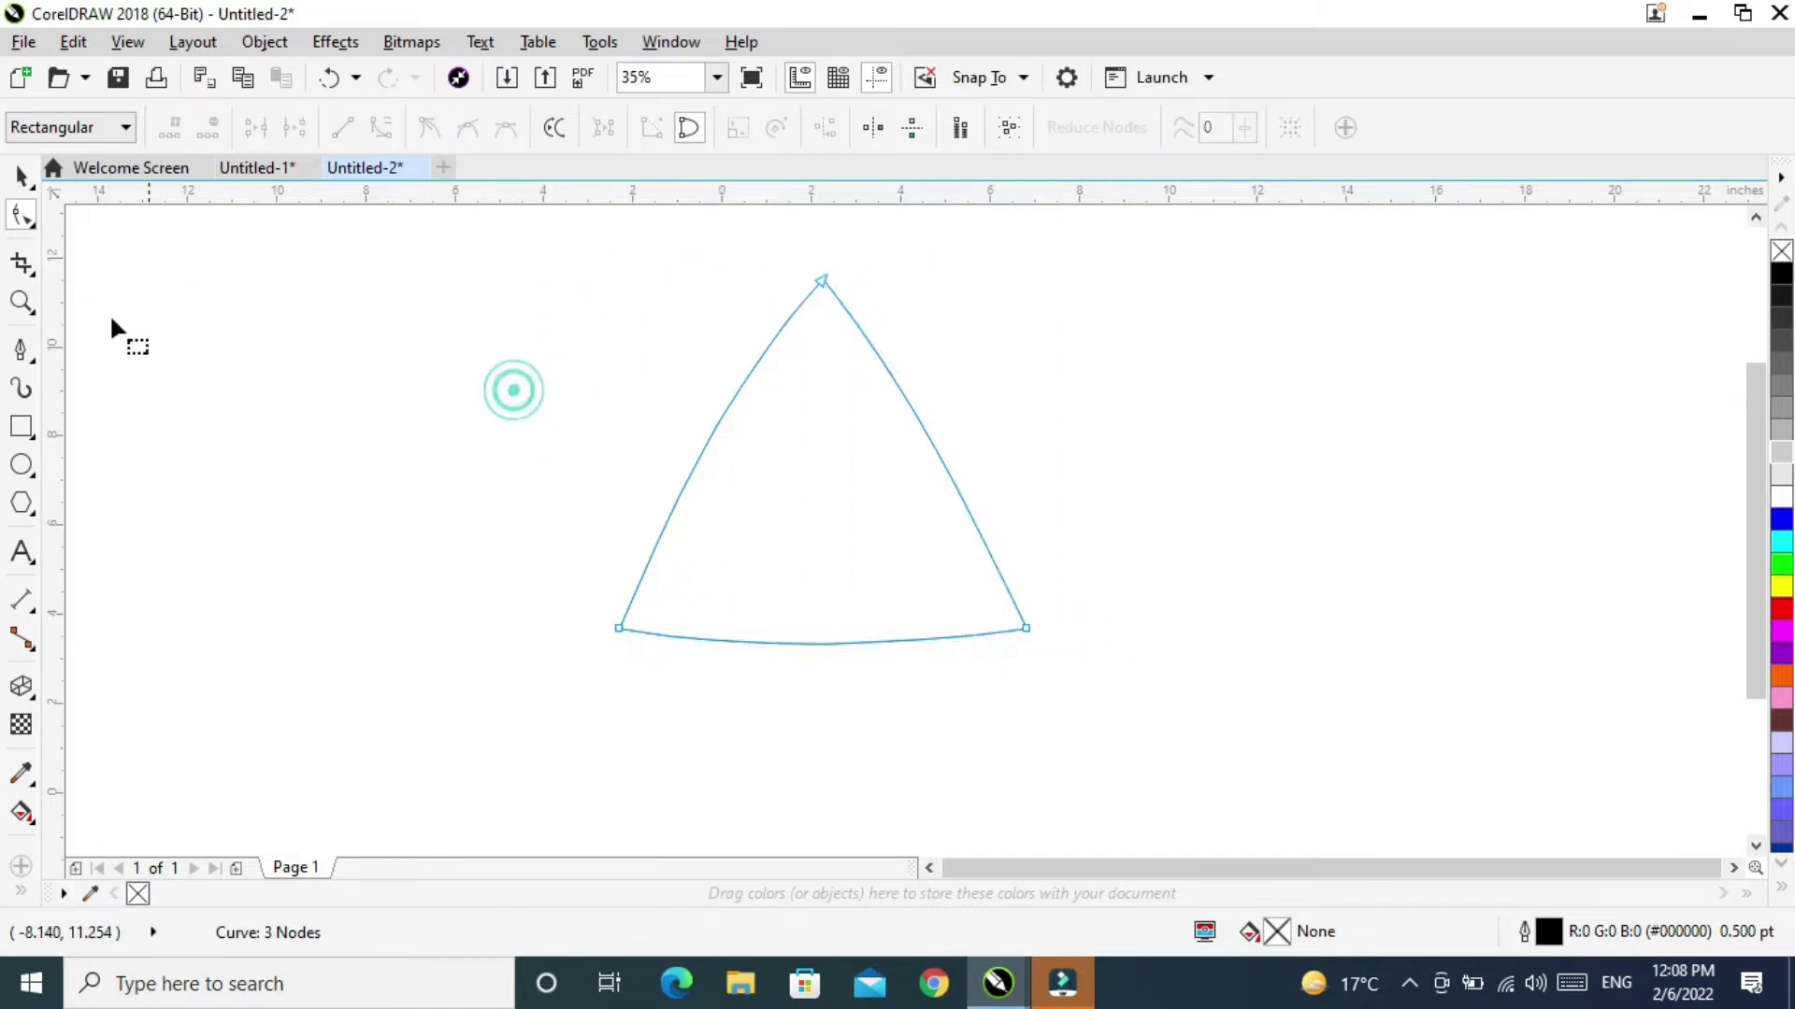
Round the triangle's apex by adding a node on each side just below it and deleting the apex node.
left_click(782, 329)
left_click(169, 128)
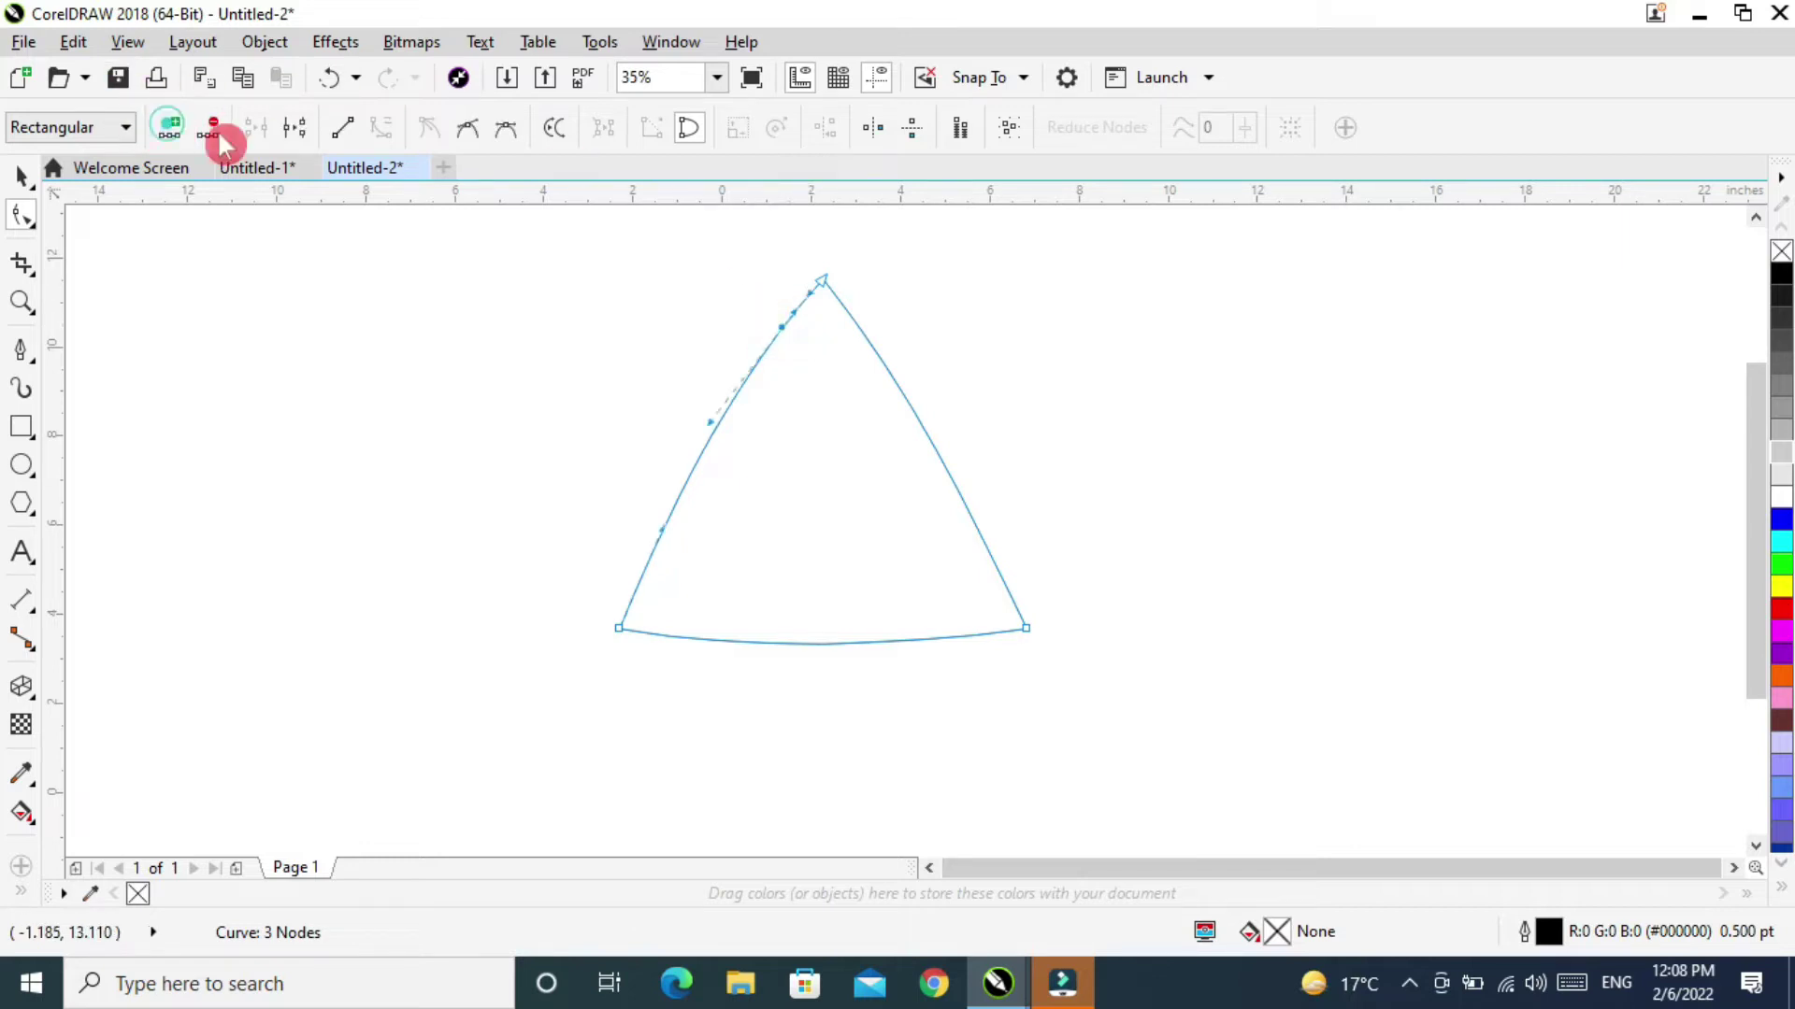
left_click(858, 330)
left_click(171, 128)
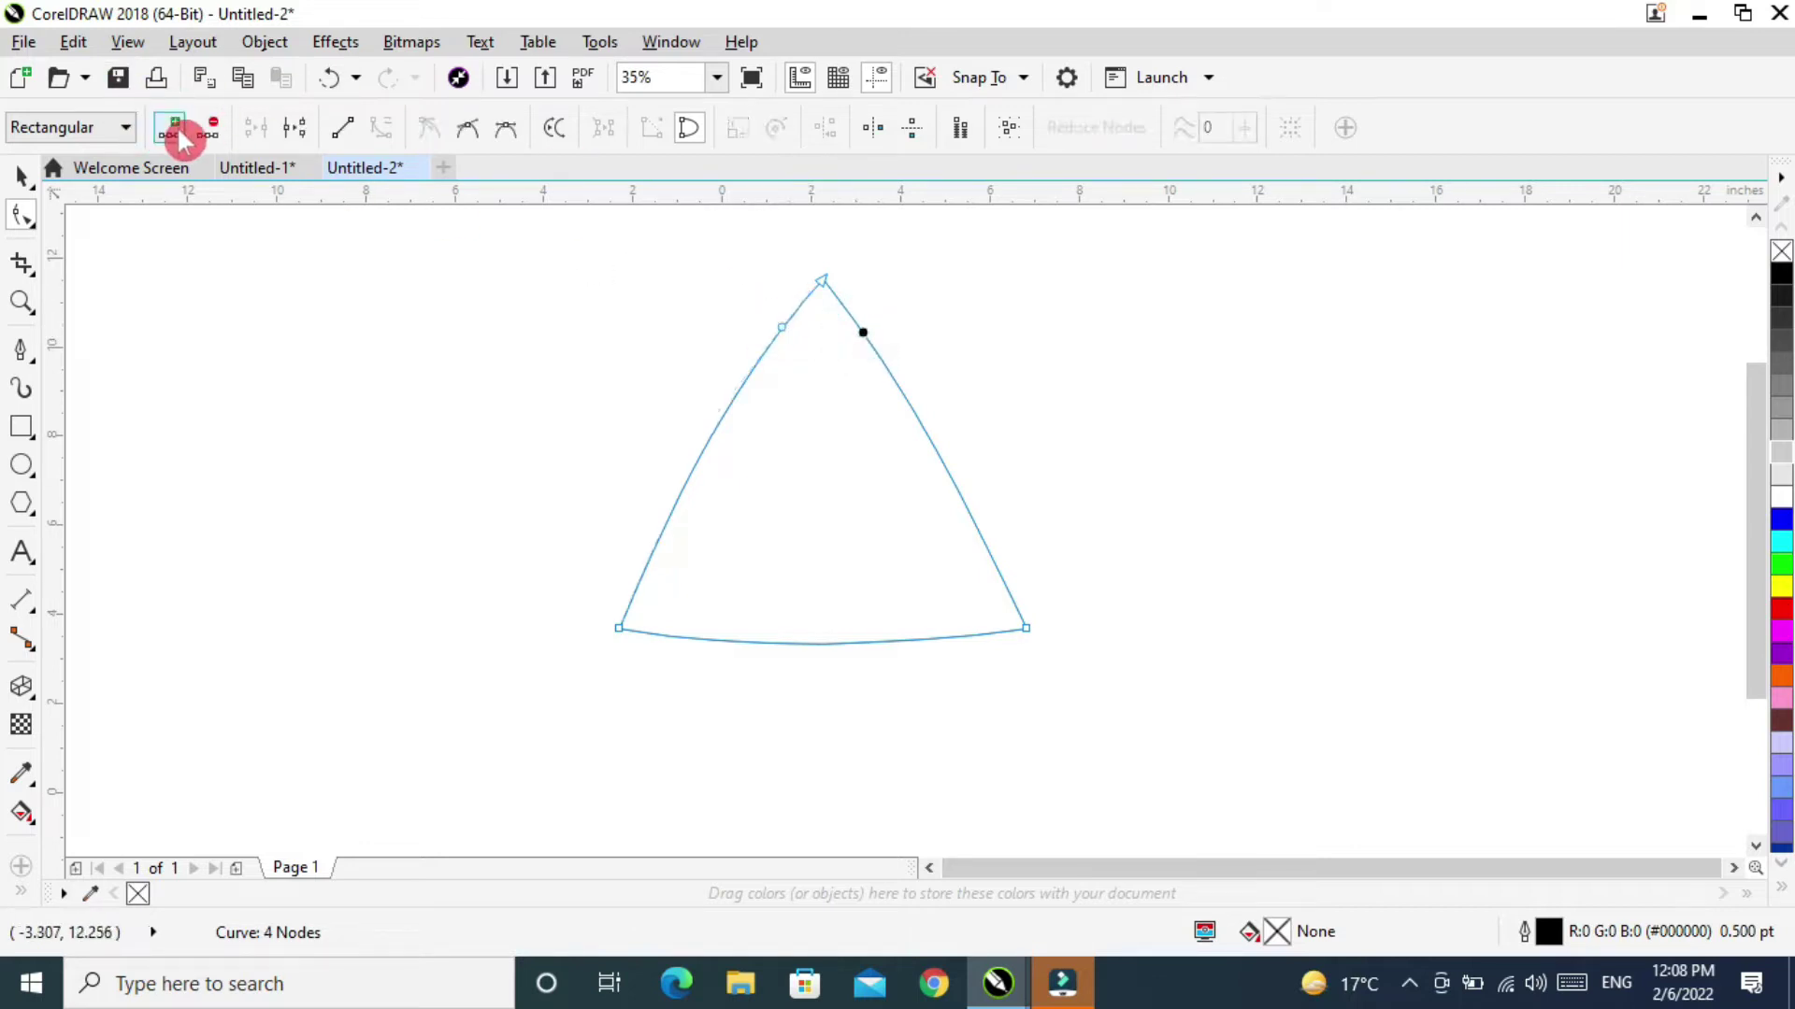
left_click(822, 279)
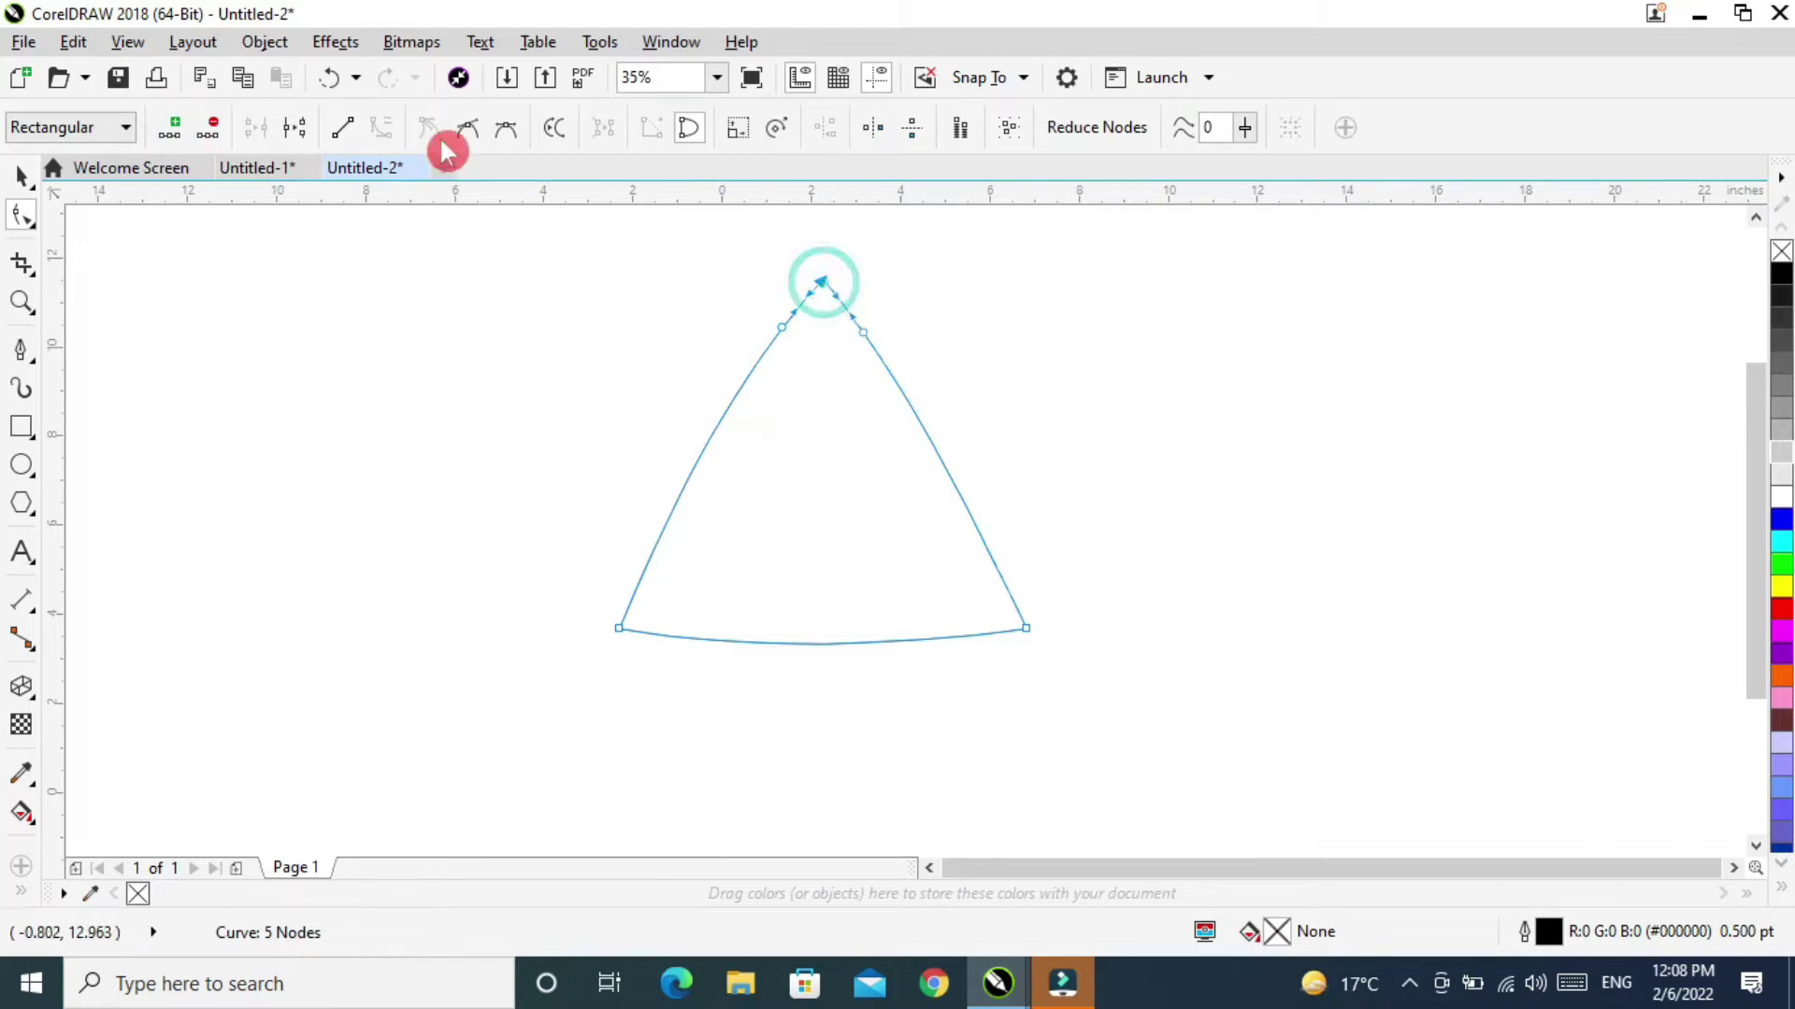
left_click(225, 127)
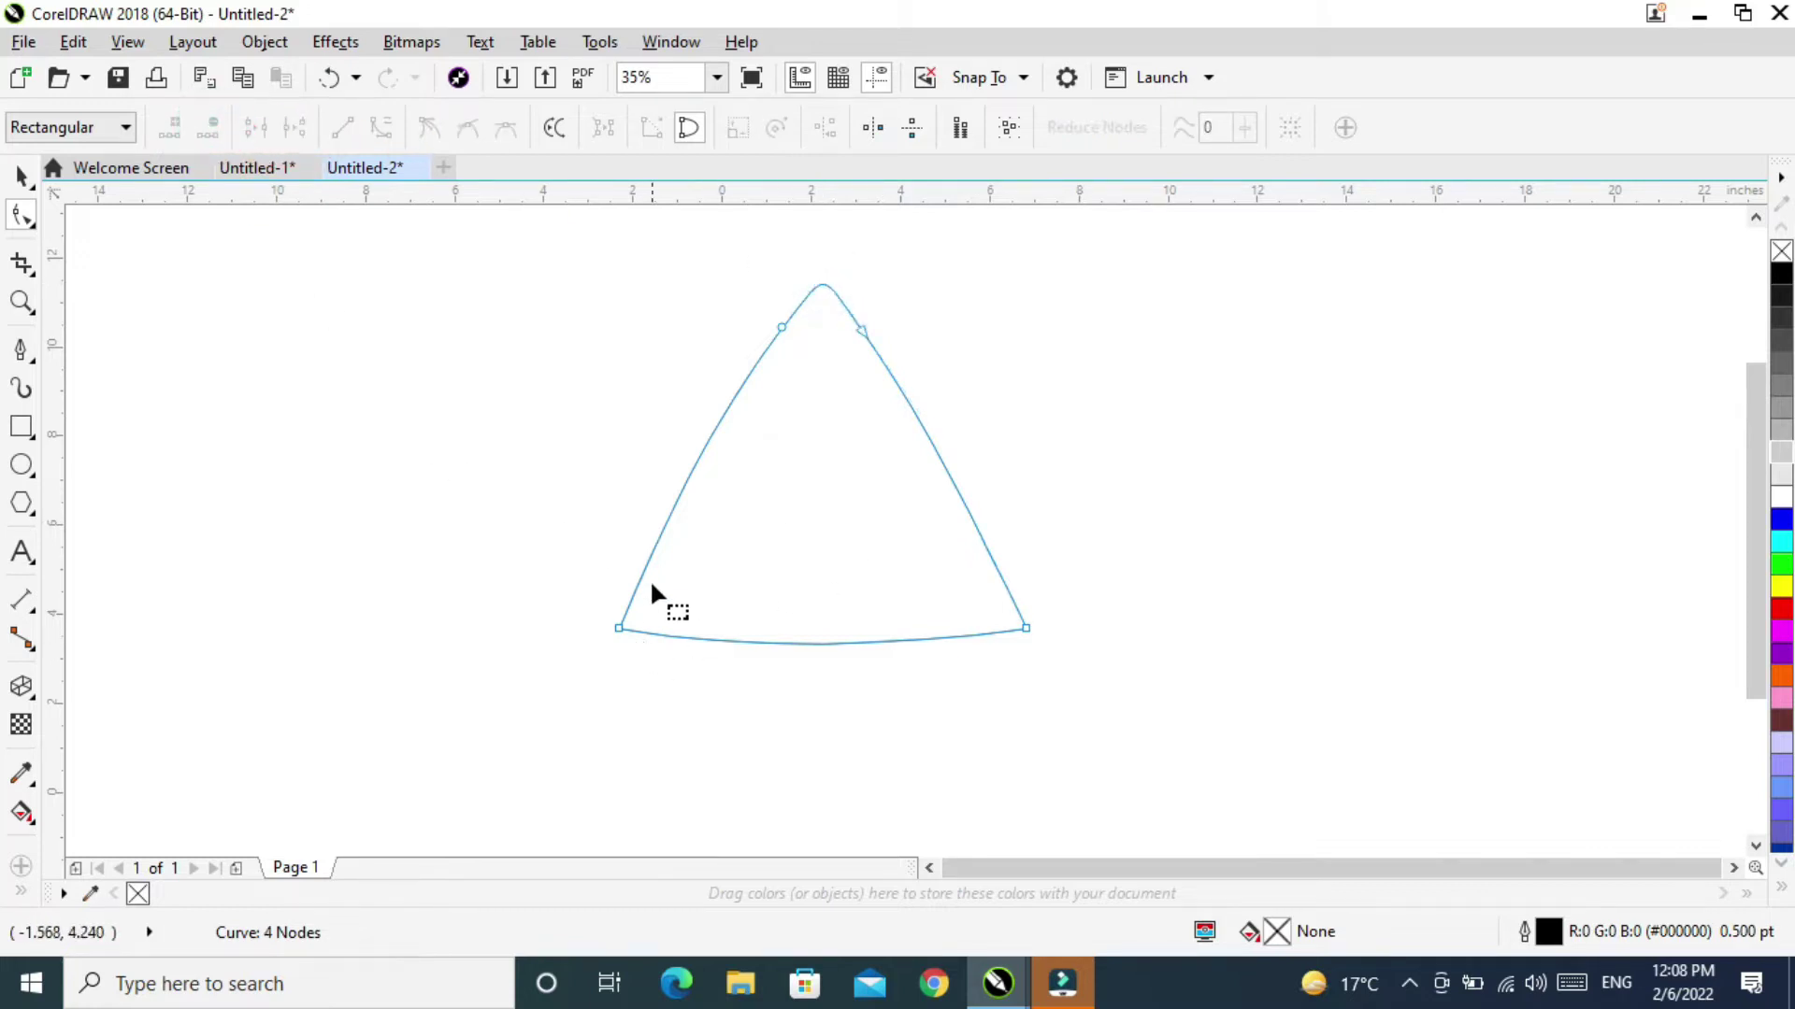
Round the triangle's lower-left corner by adding a node on each adjoining side and deleting the corner node.
left_click(654, 545)
left_click(171, 128)
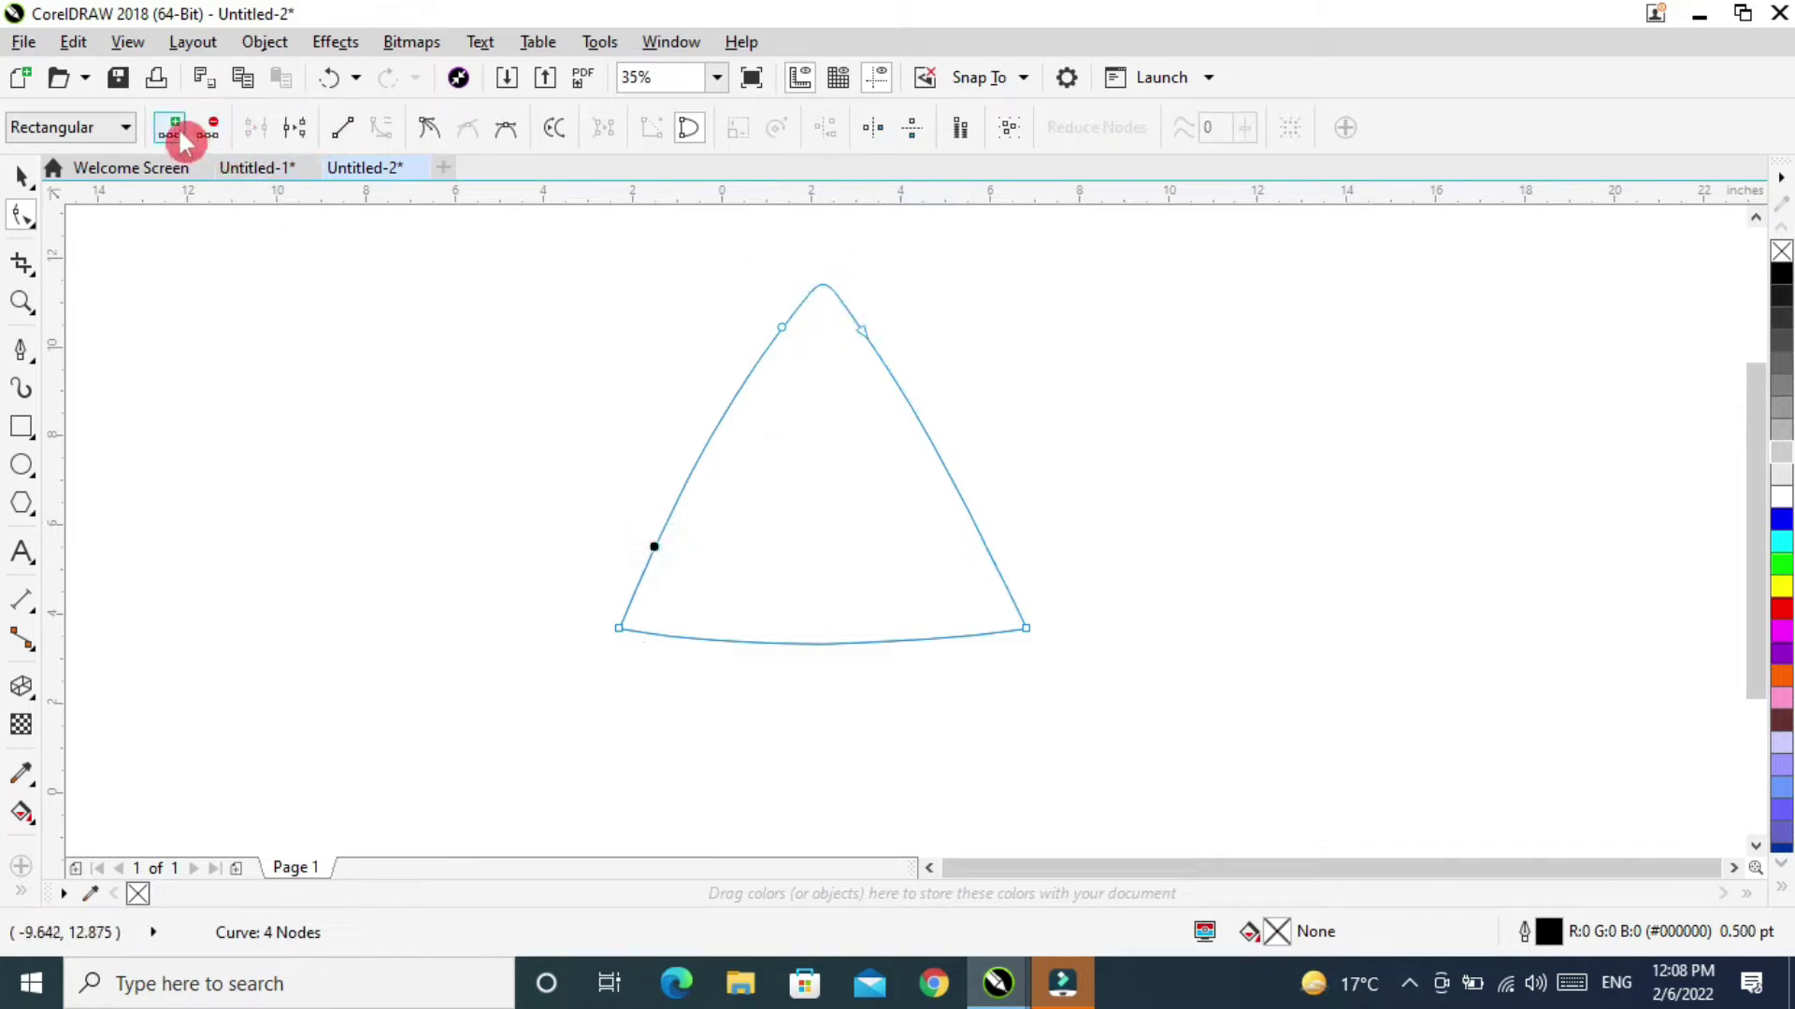
left_click(720, 639)
left_click(174, 131)
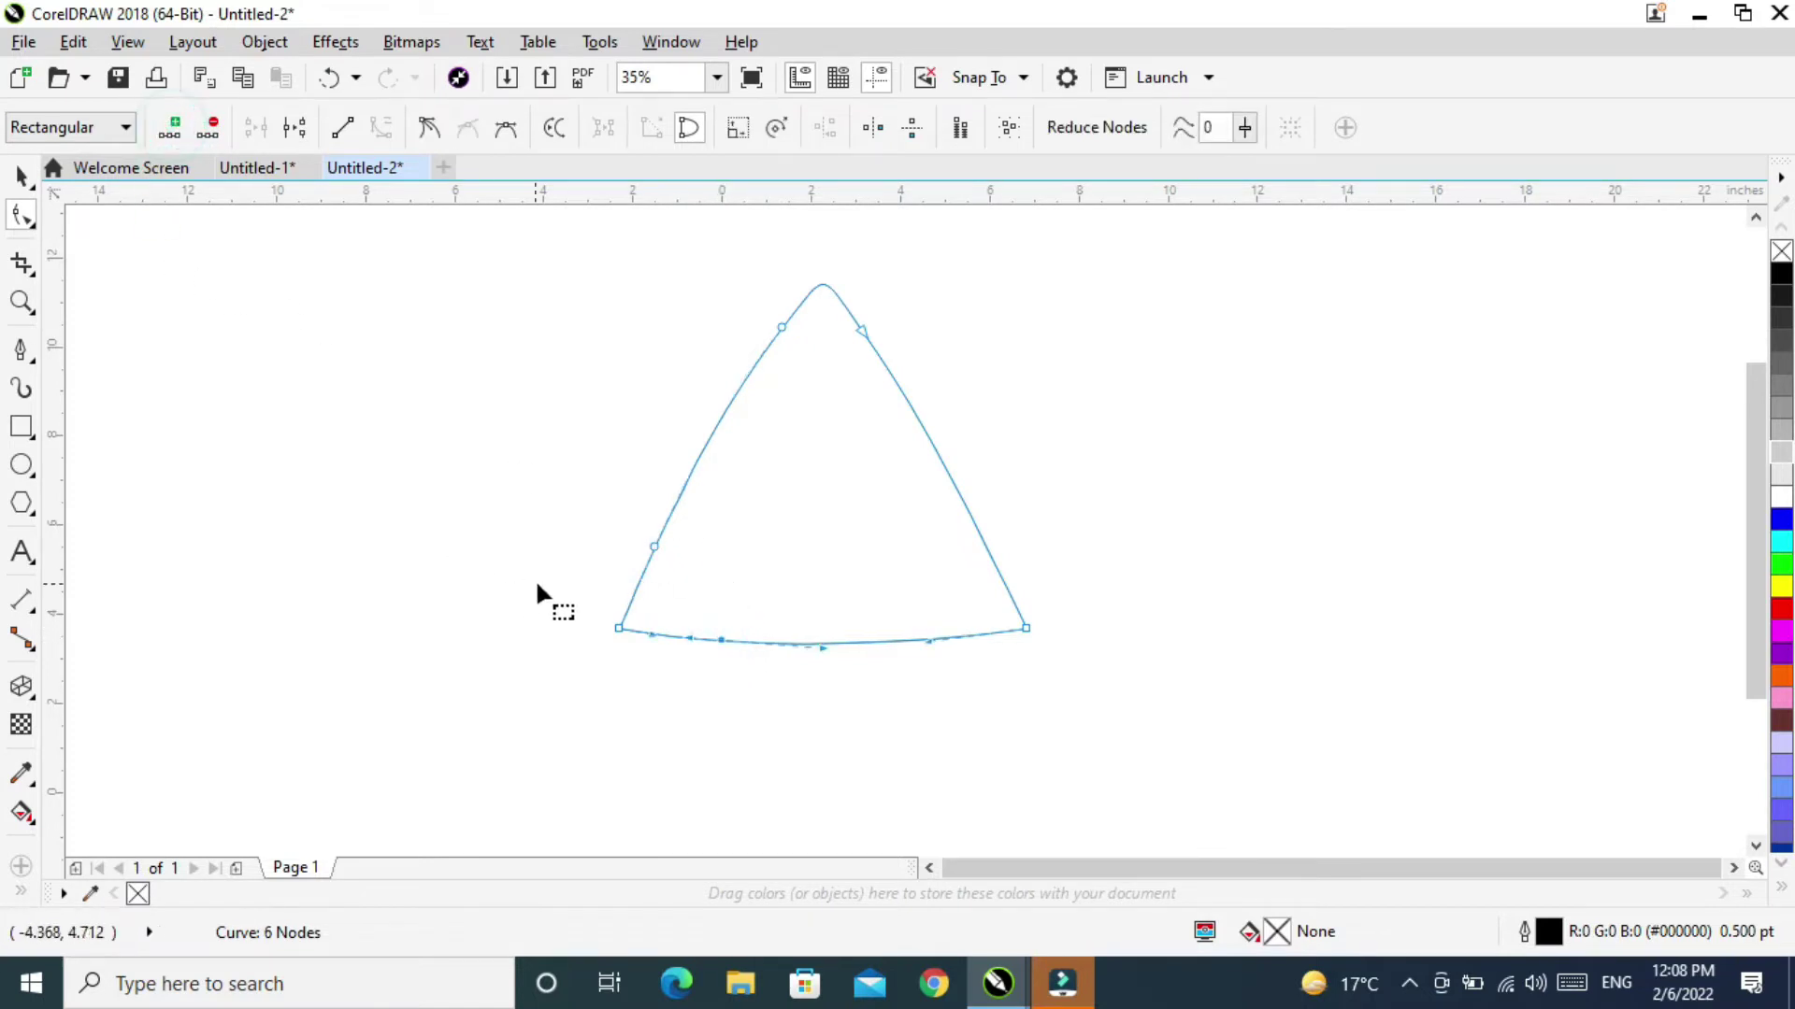
left_click(620, 628)
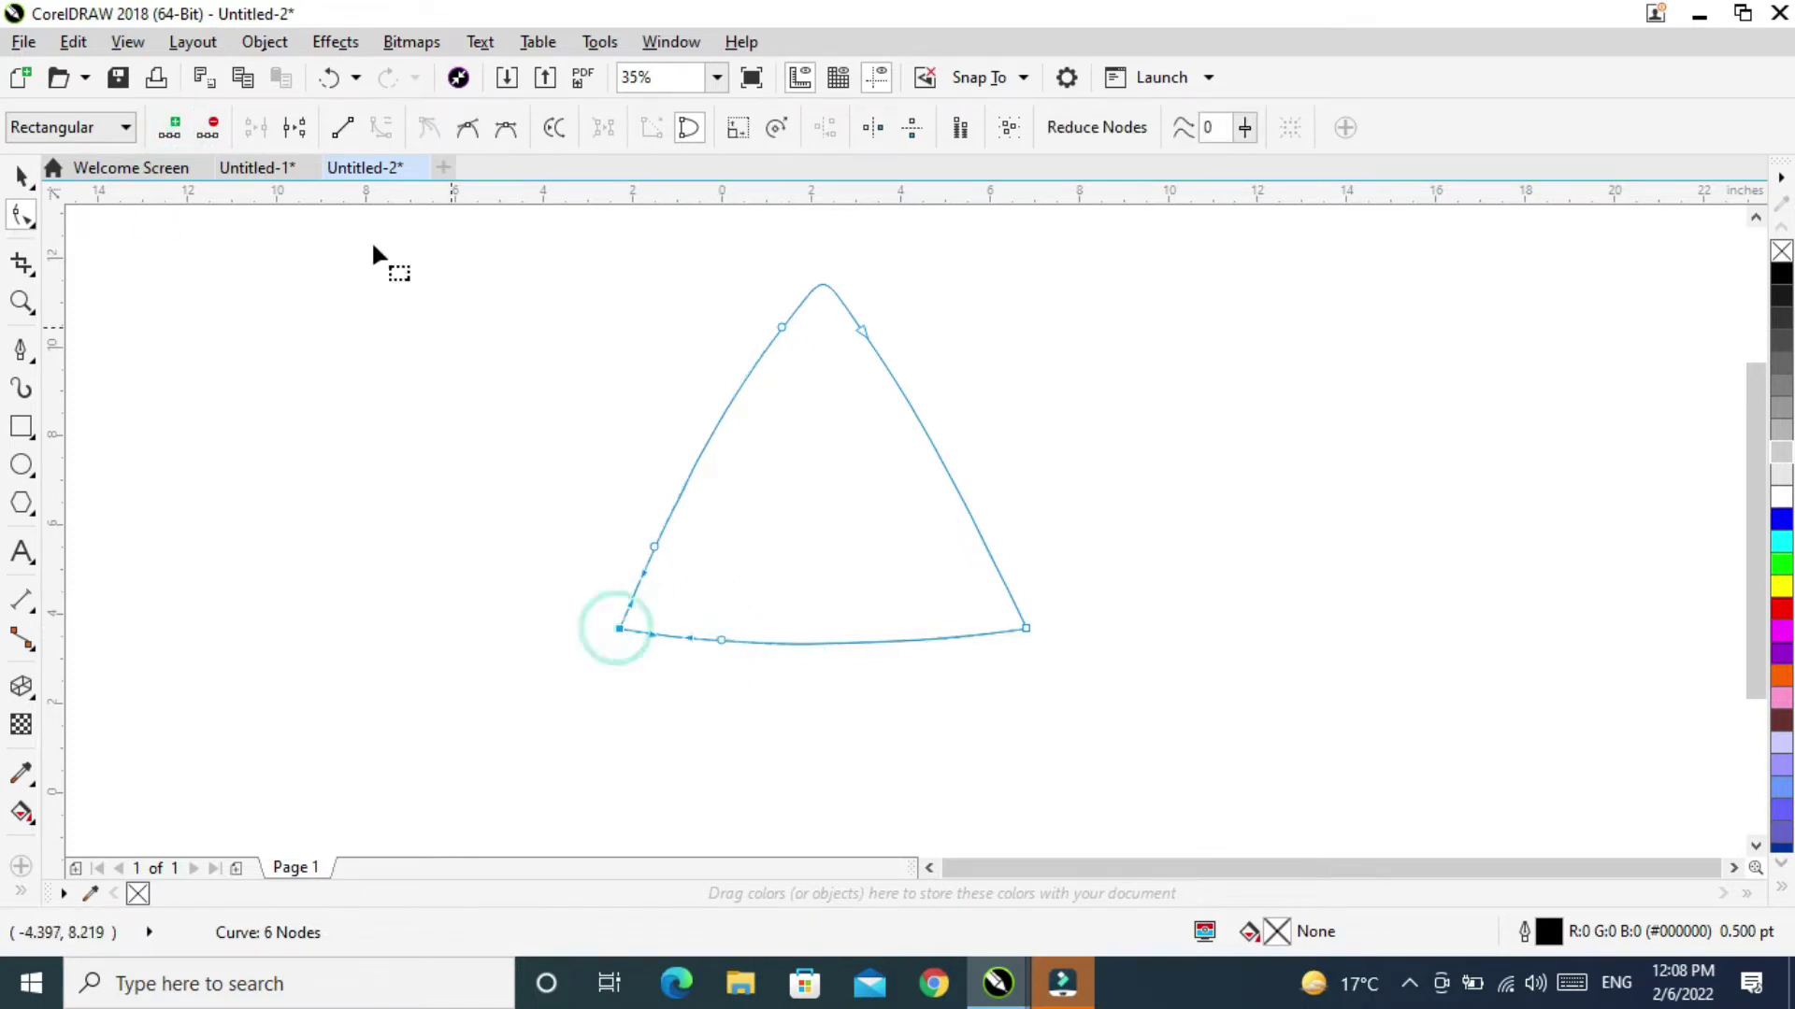
left_click(213, 129)
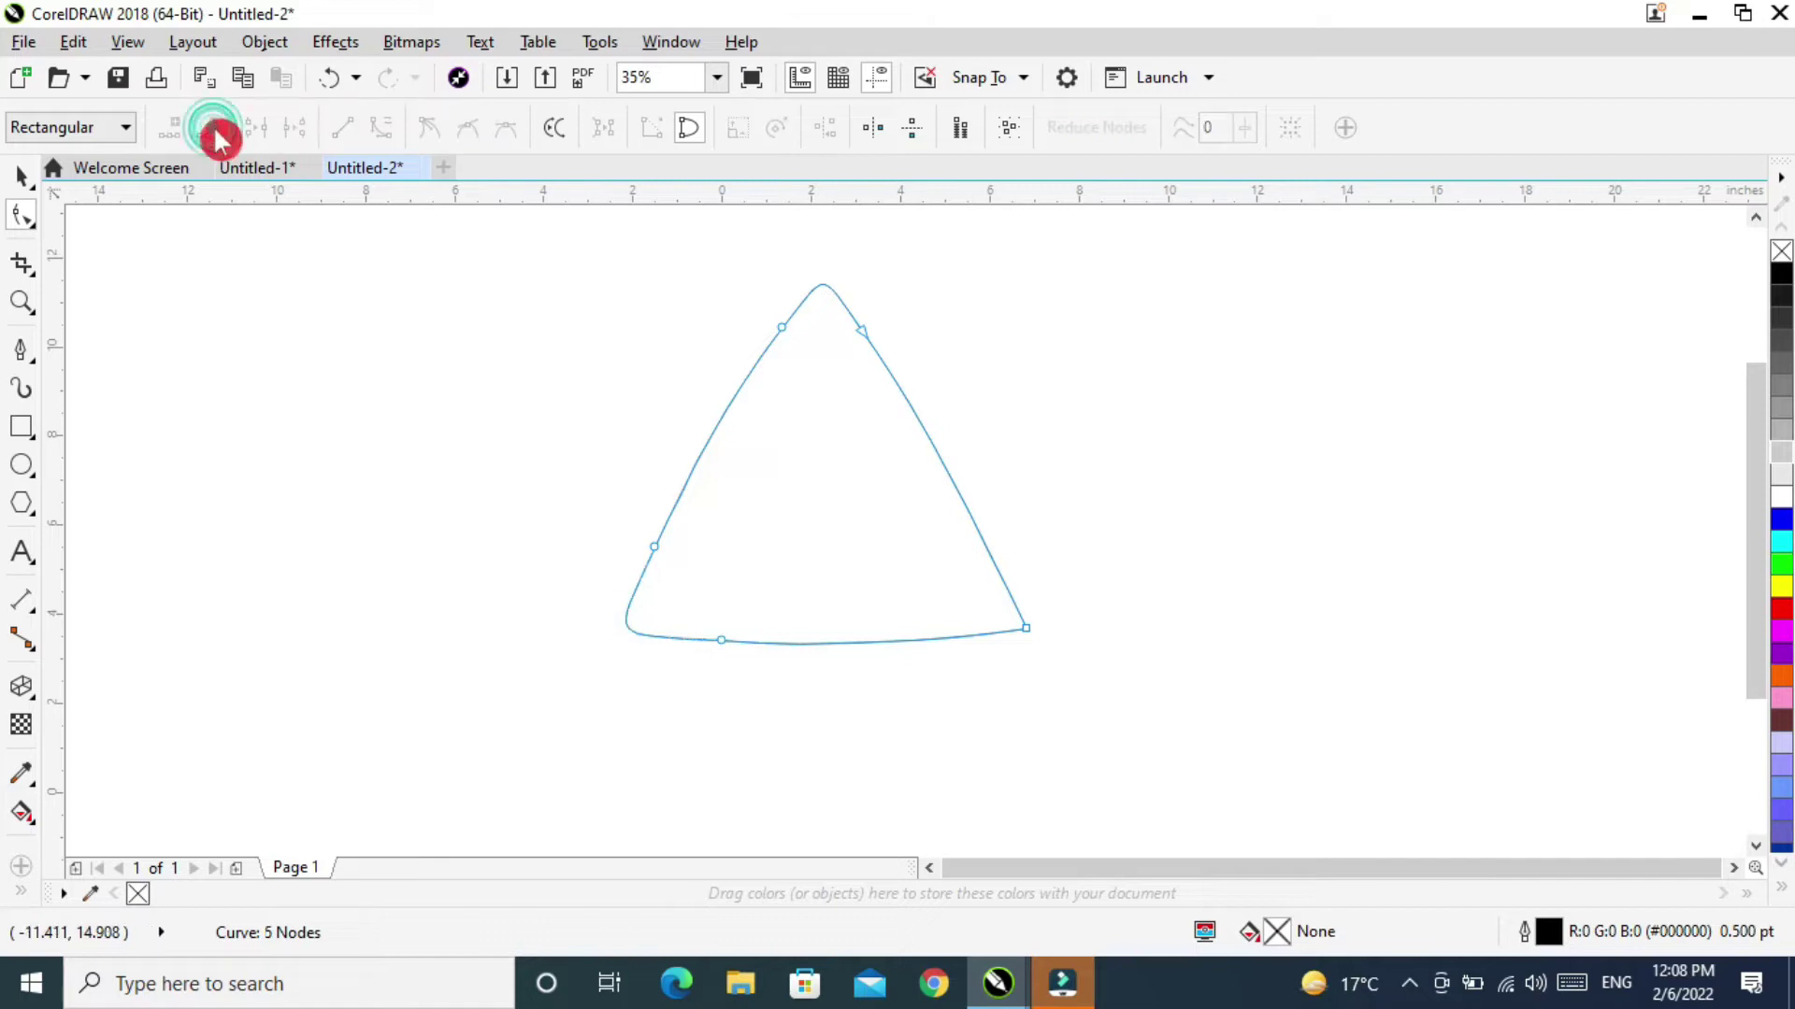
Round the triangle's lower-right corner by adding nodes on the base and right side and deleting the corner node.
double_click(909, 641)
left_click(973, 521)
double_click(973, 521)
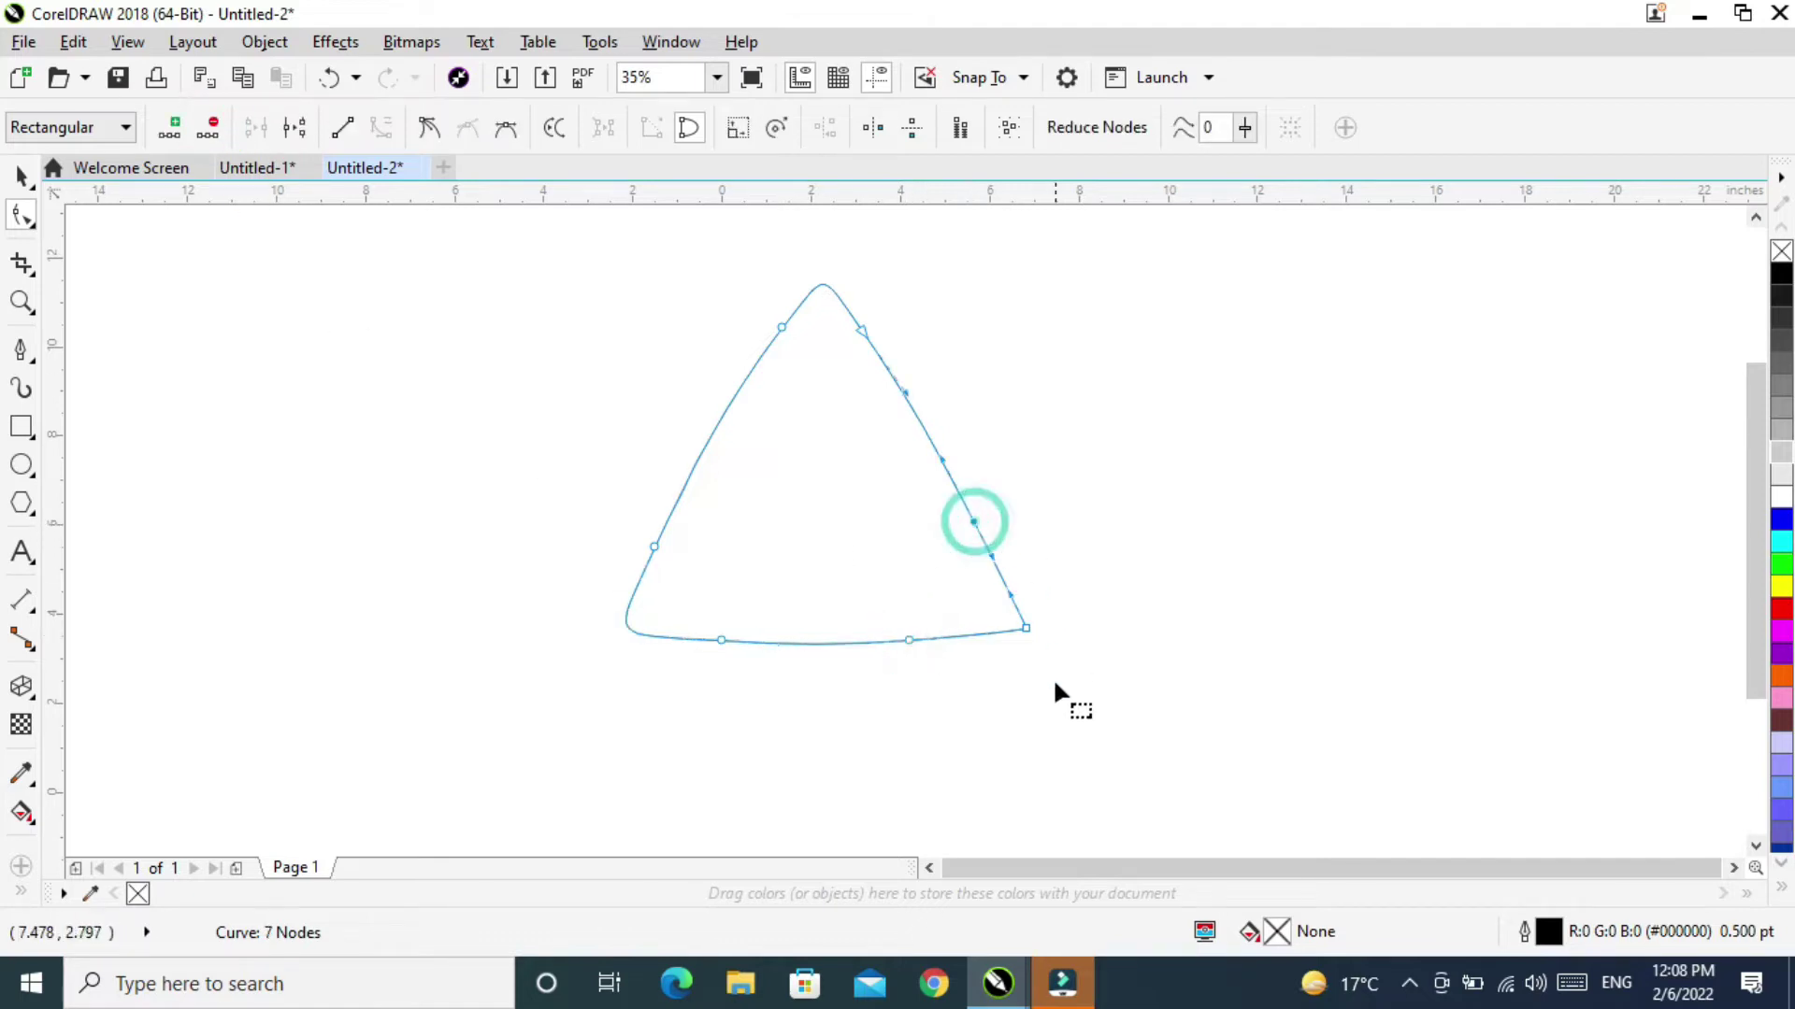
left_click(1026, 628)
key("Delete")
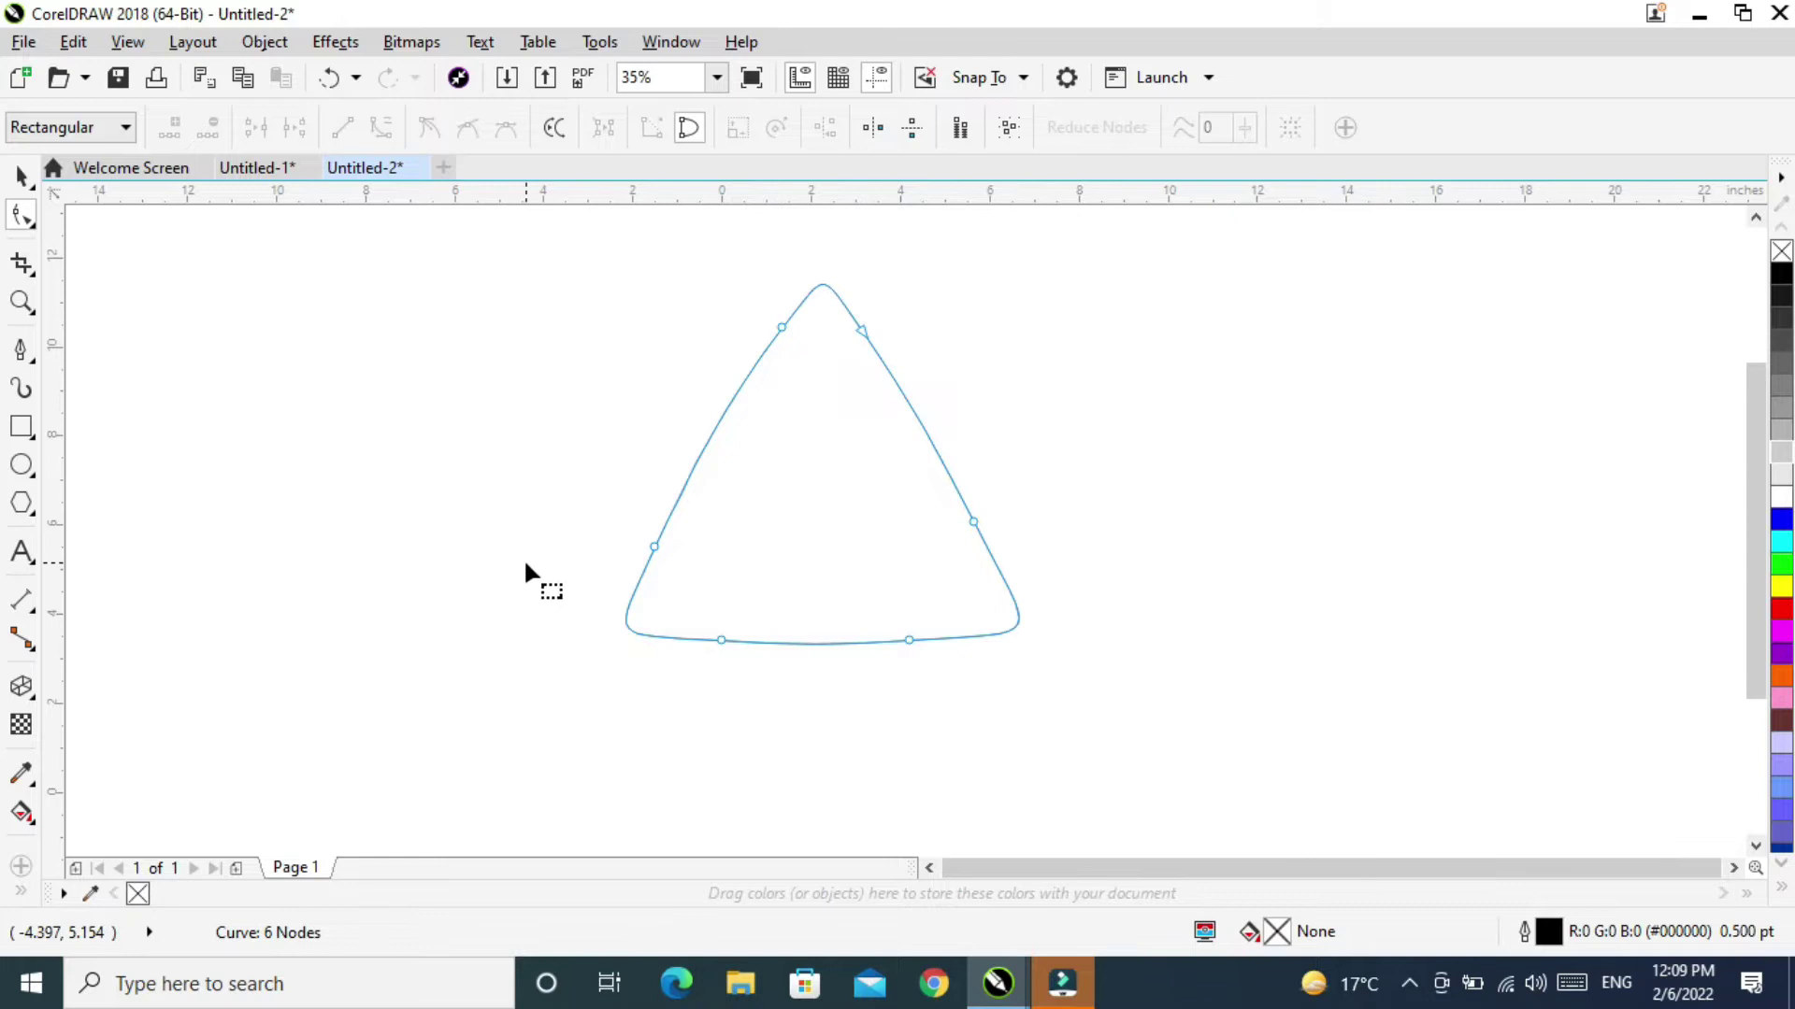
Fill the rounded triangle with yellow (#FFFF00) and colour its outline dark red (#BA0C00).
left_click(1782, 586)
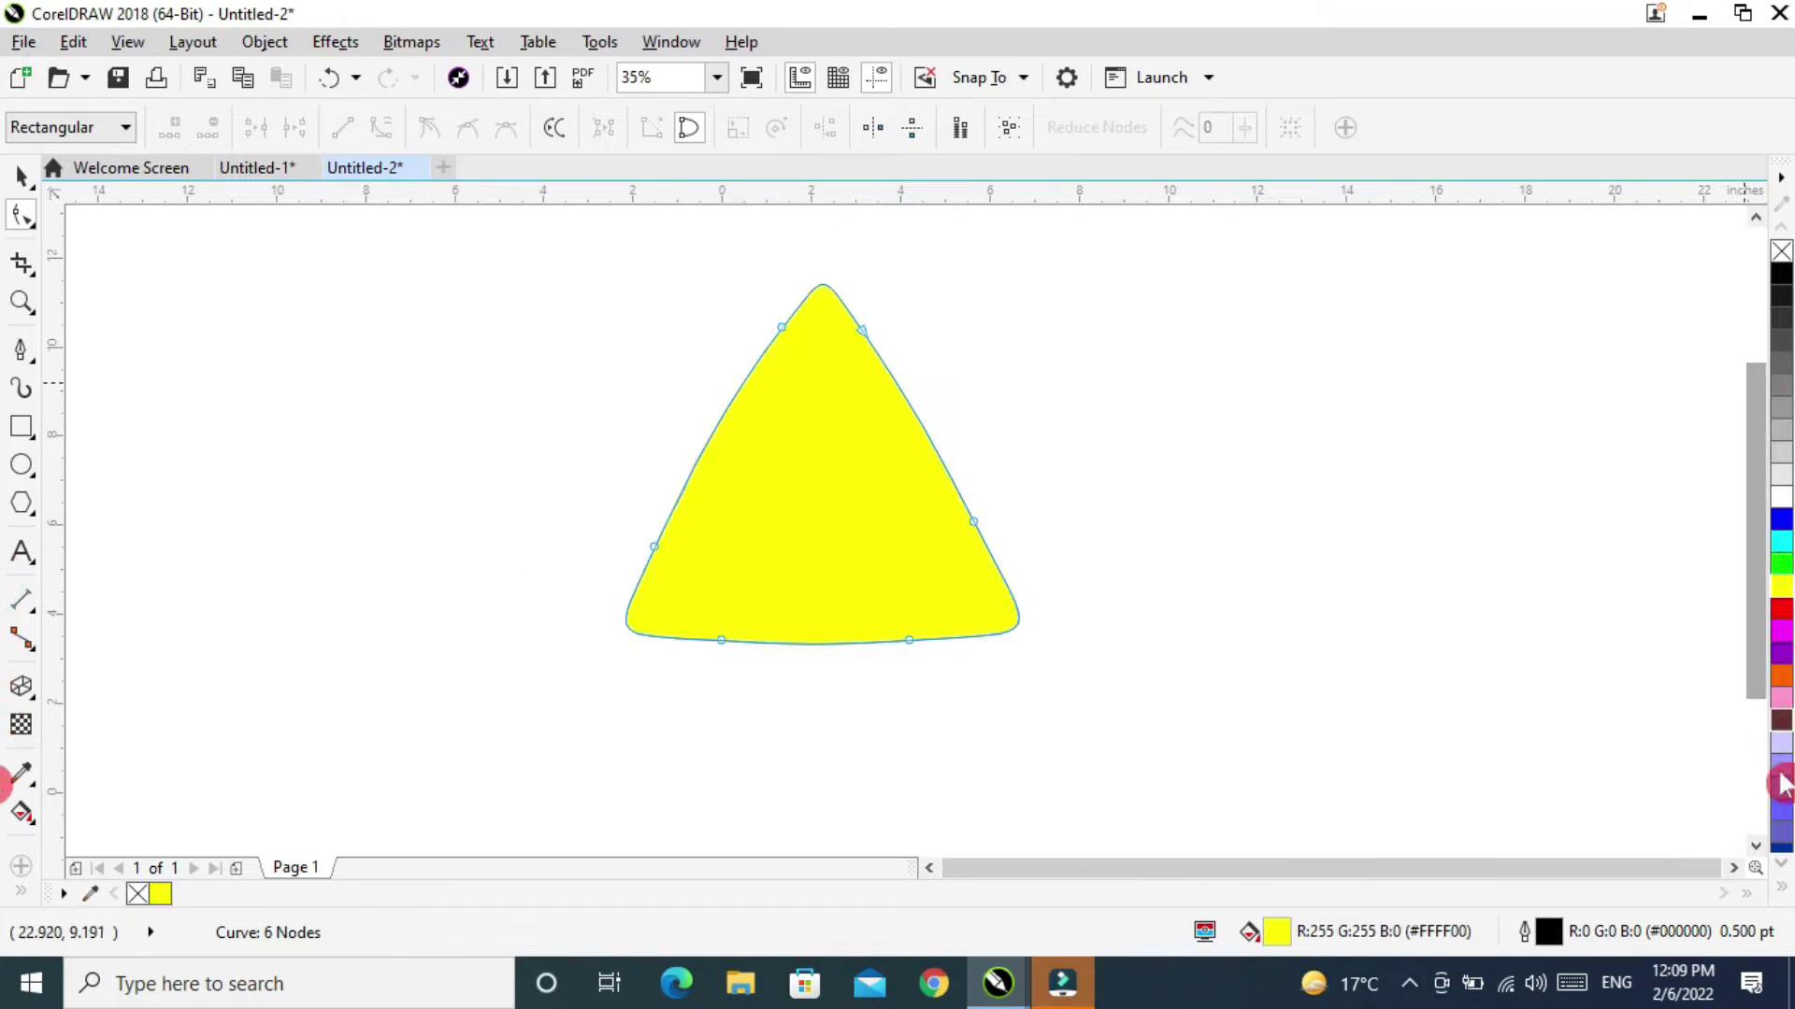
left_click(1781, 689)
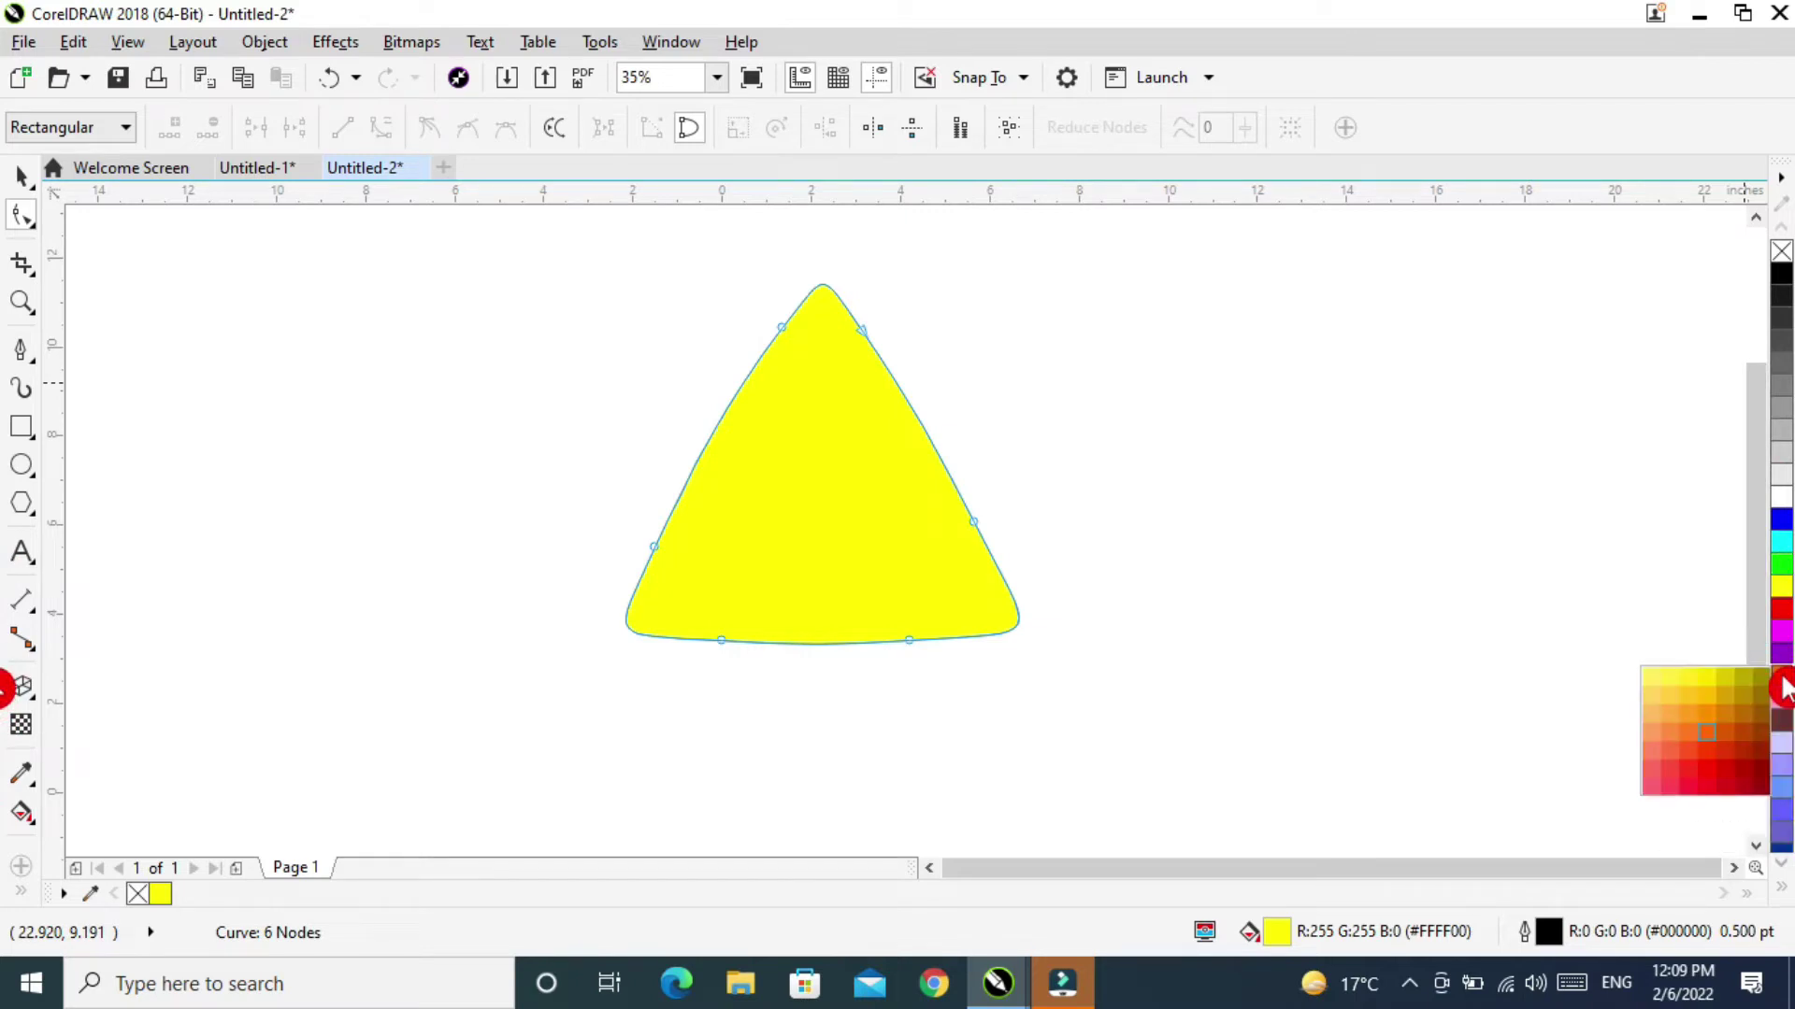
right_click(1750, 778)
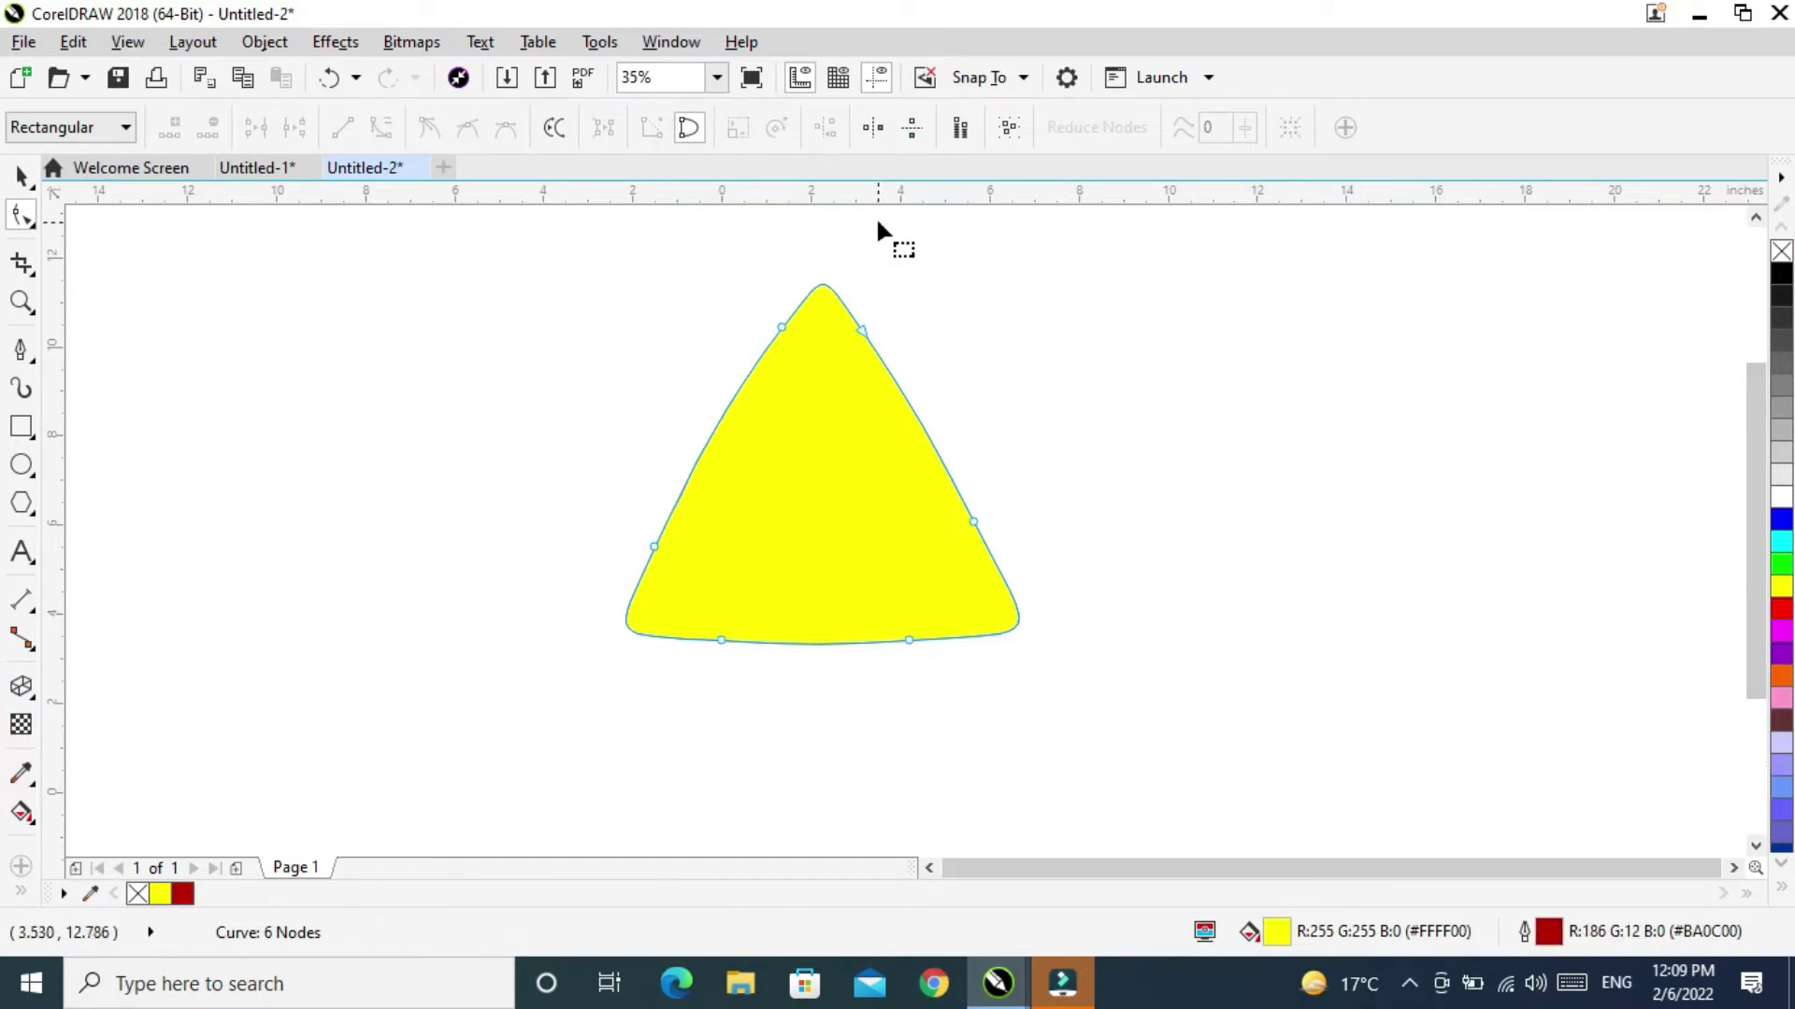
right_click(184, 894)
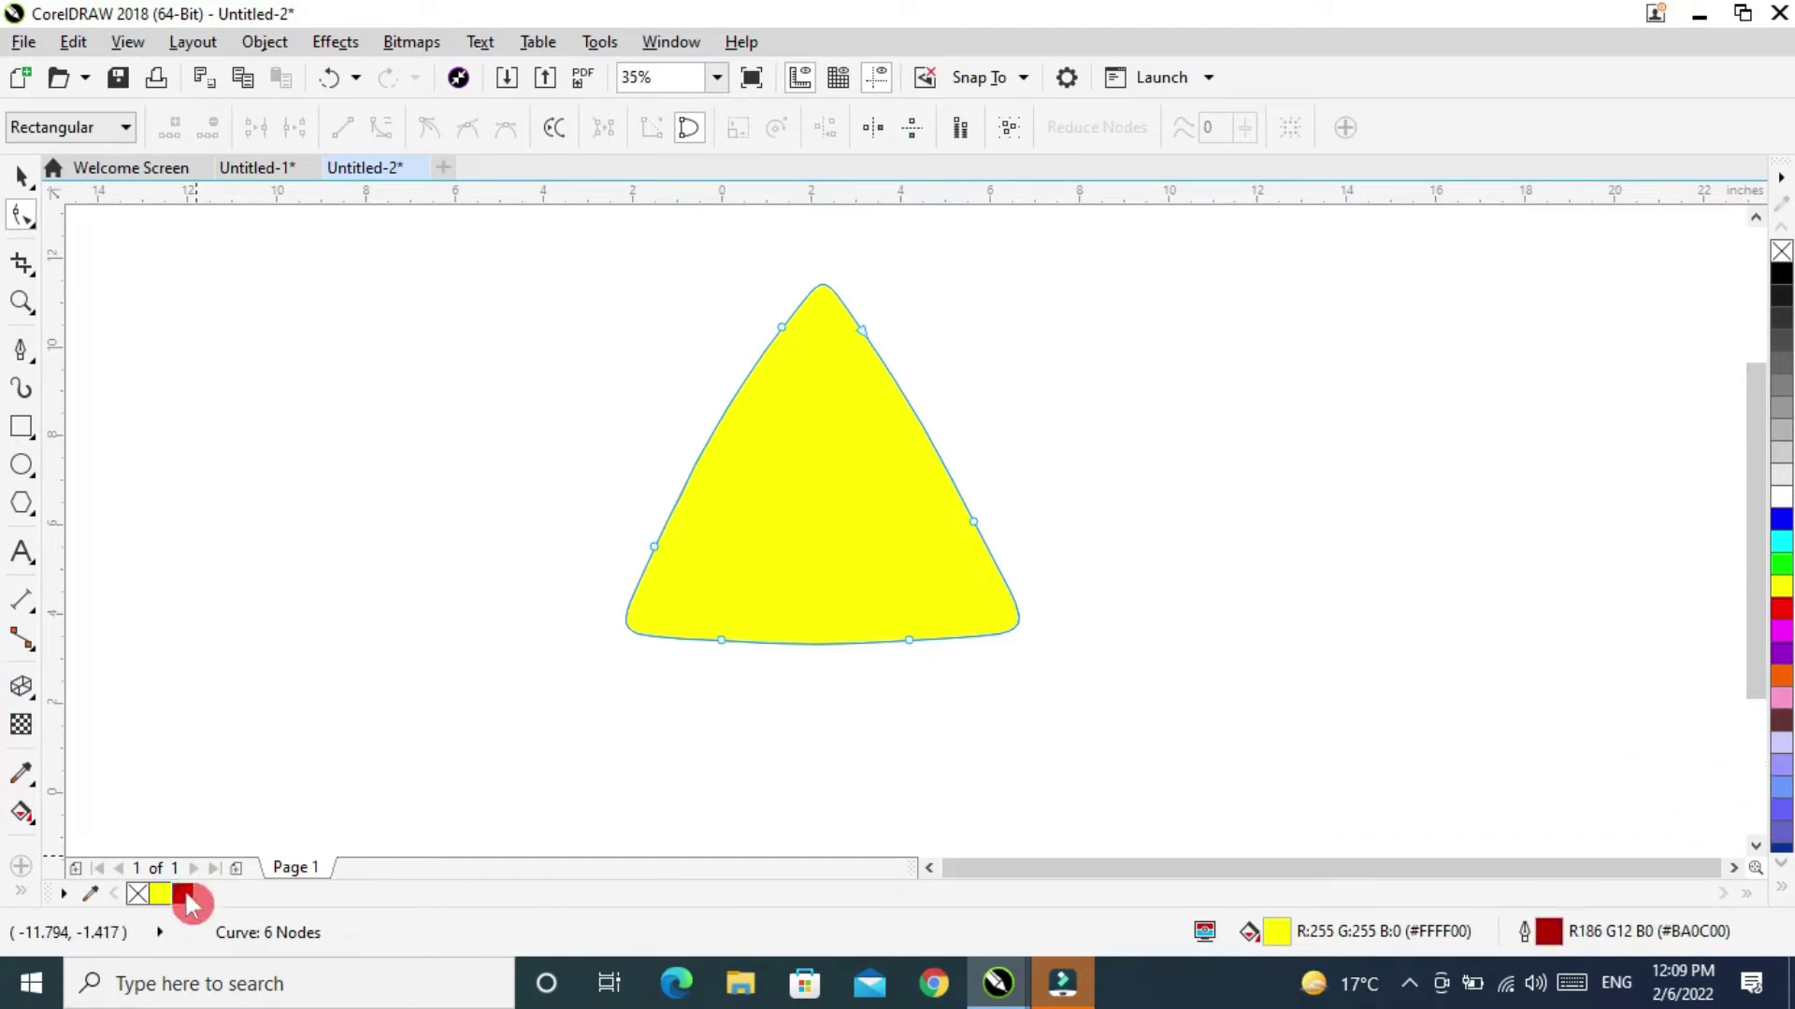
Set the outline width of the rounded triangle to 8.0 pt.
left_click(23, 176)
left_click(819, 136)
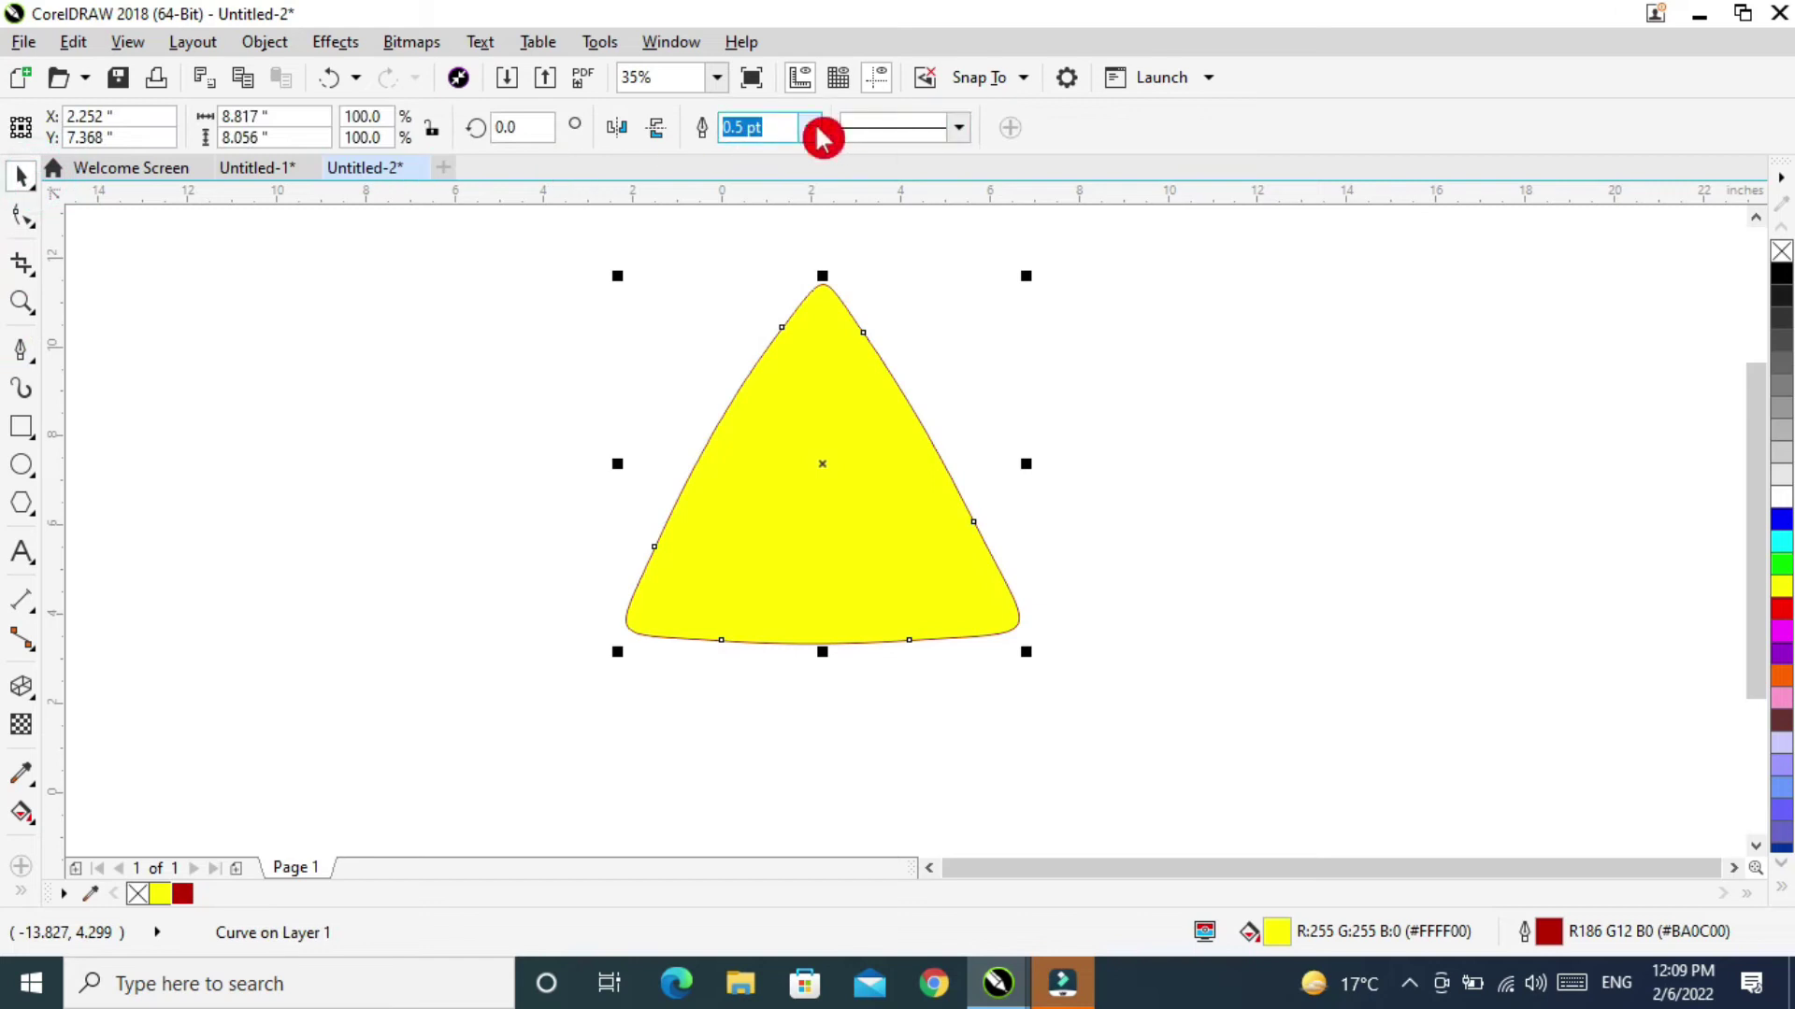
left_click(762, 331)
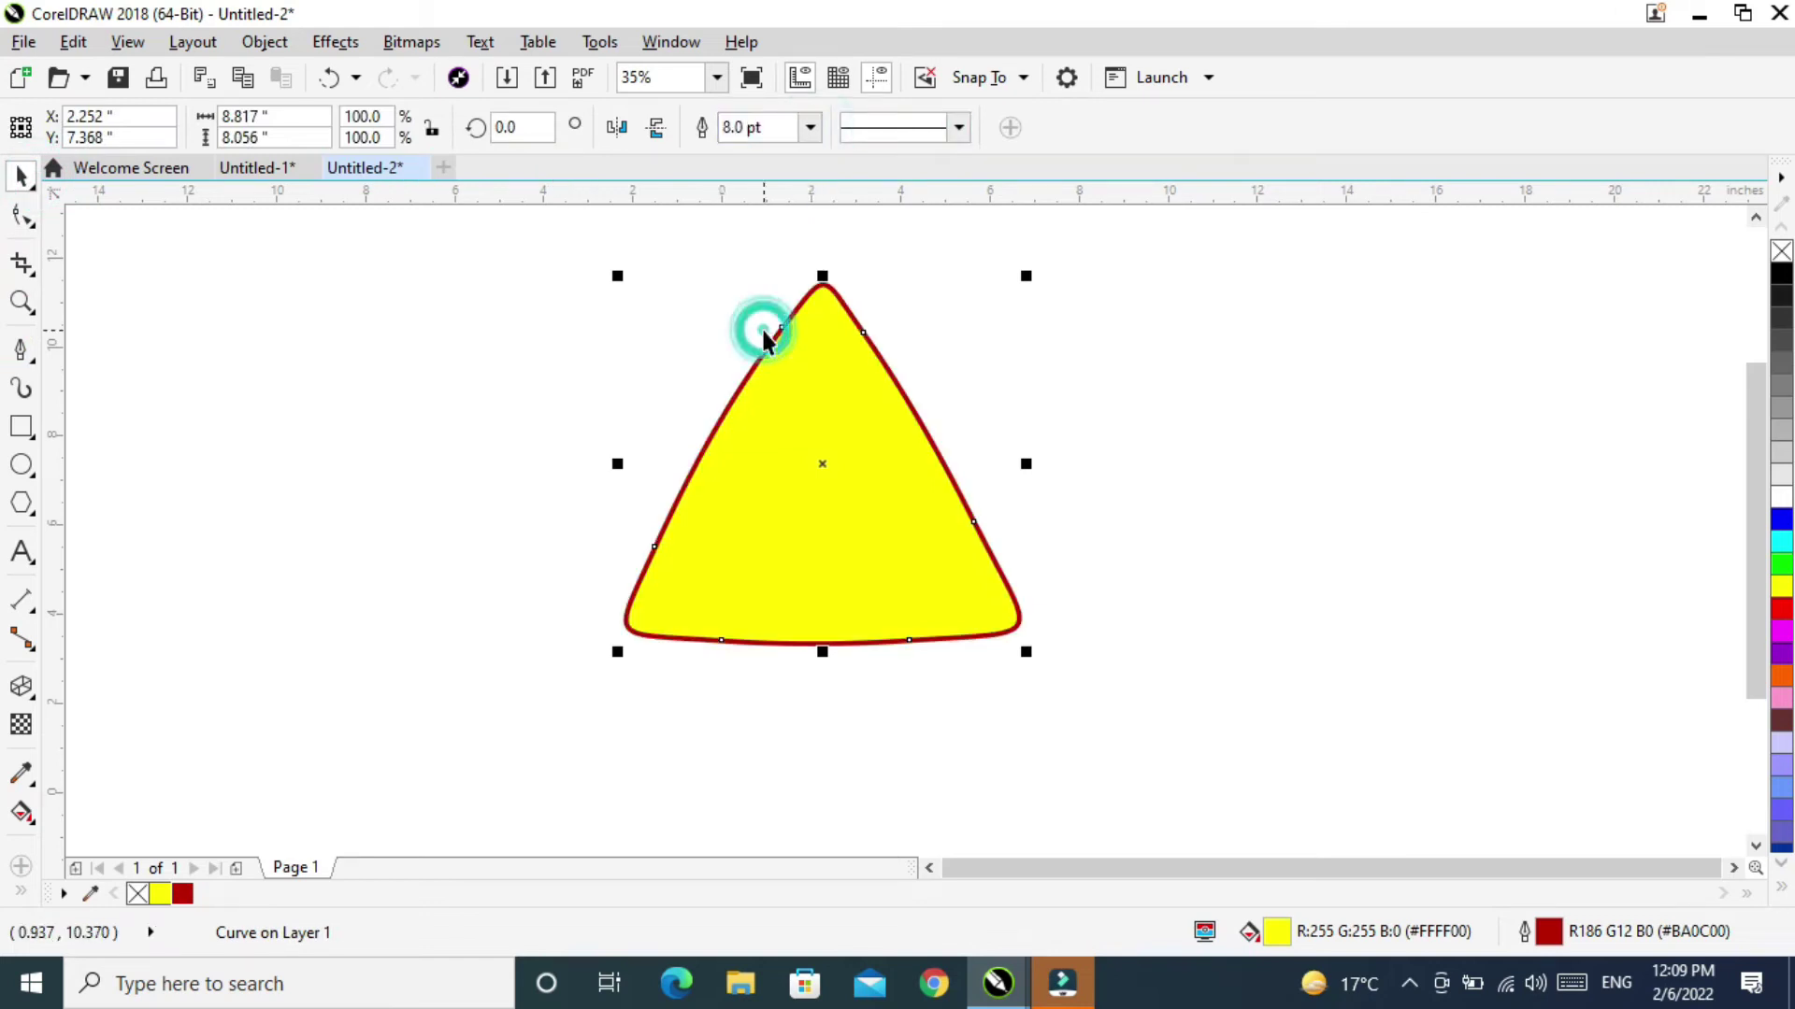
Stretch the triangle to about 9.7 inches wide and reduce its height slightly.
left_click_drag(1031, 466, 1044, 466)
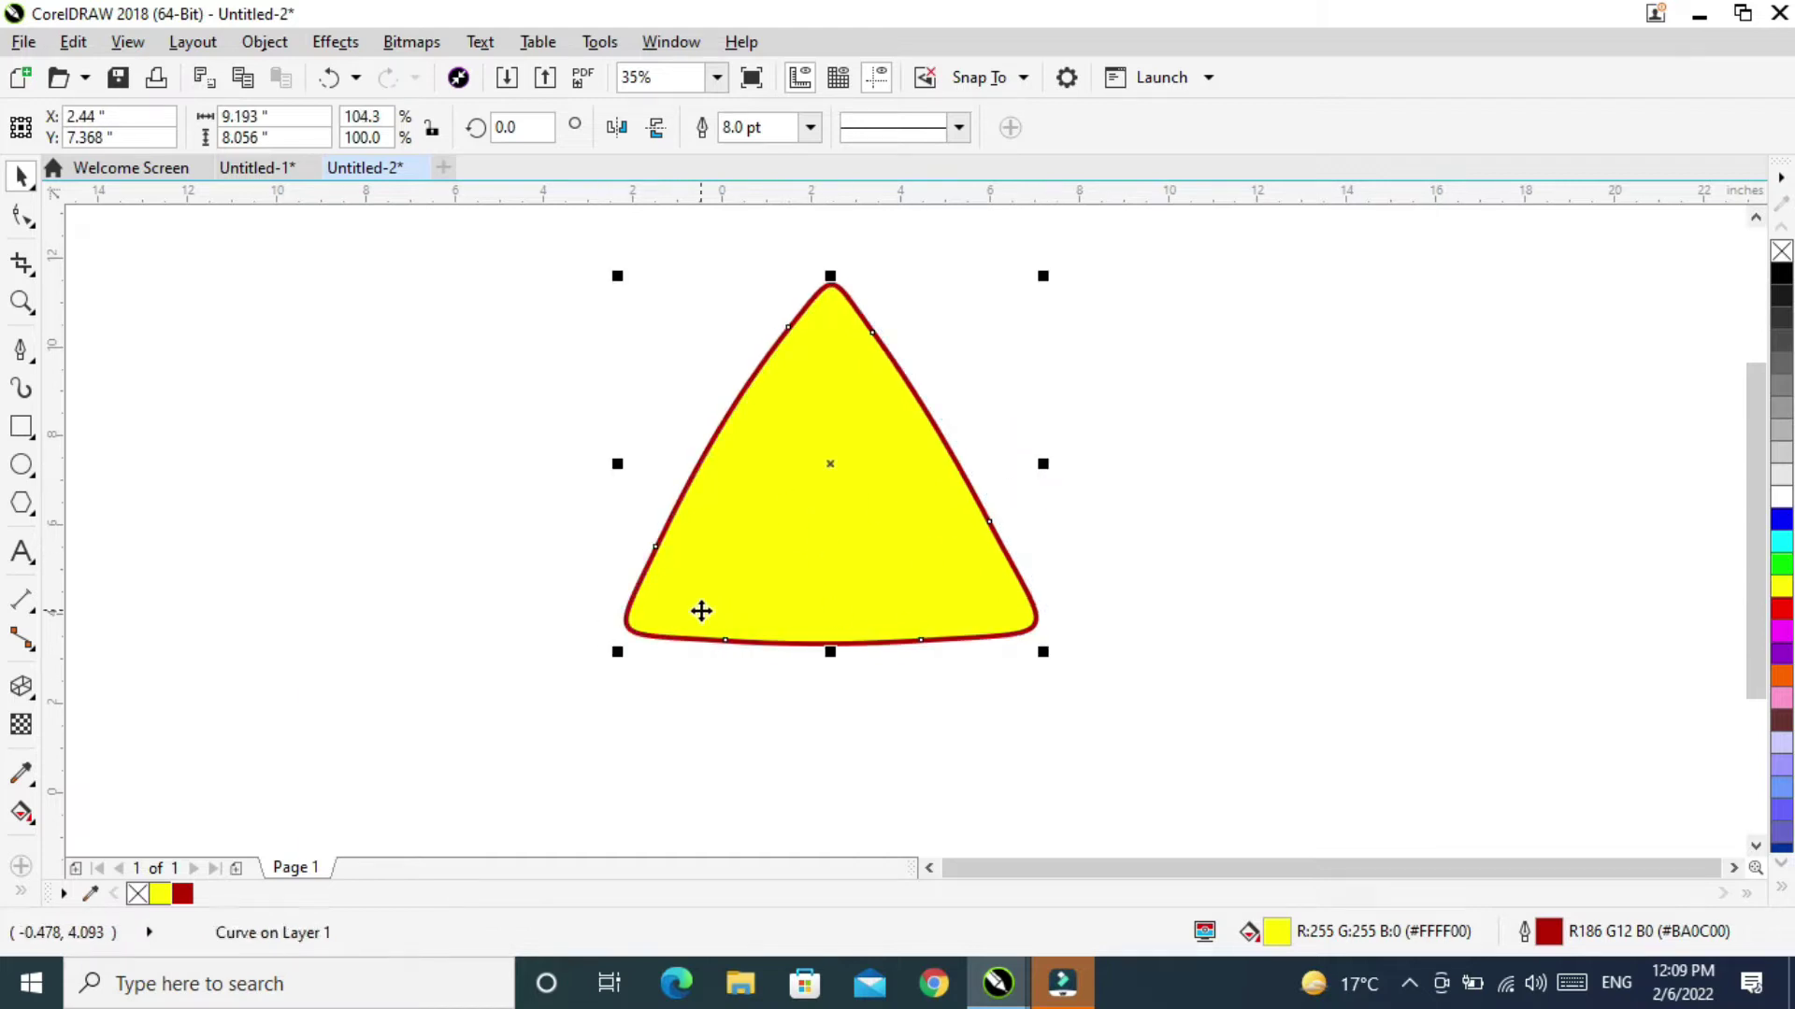
left_click(22, 350)
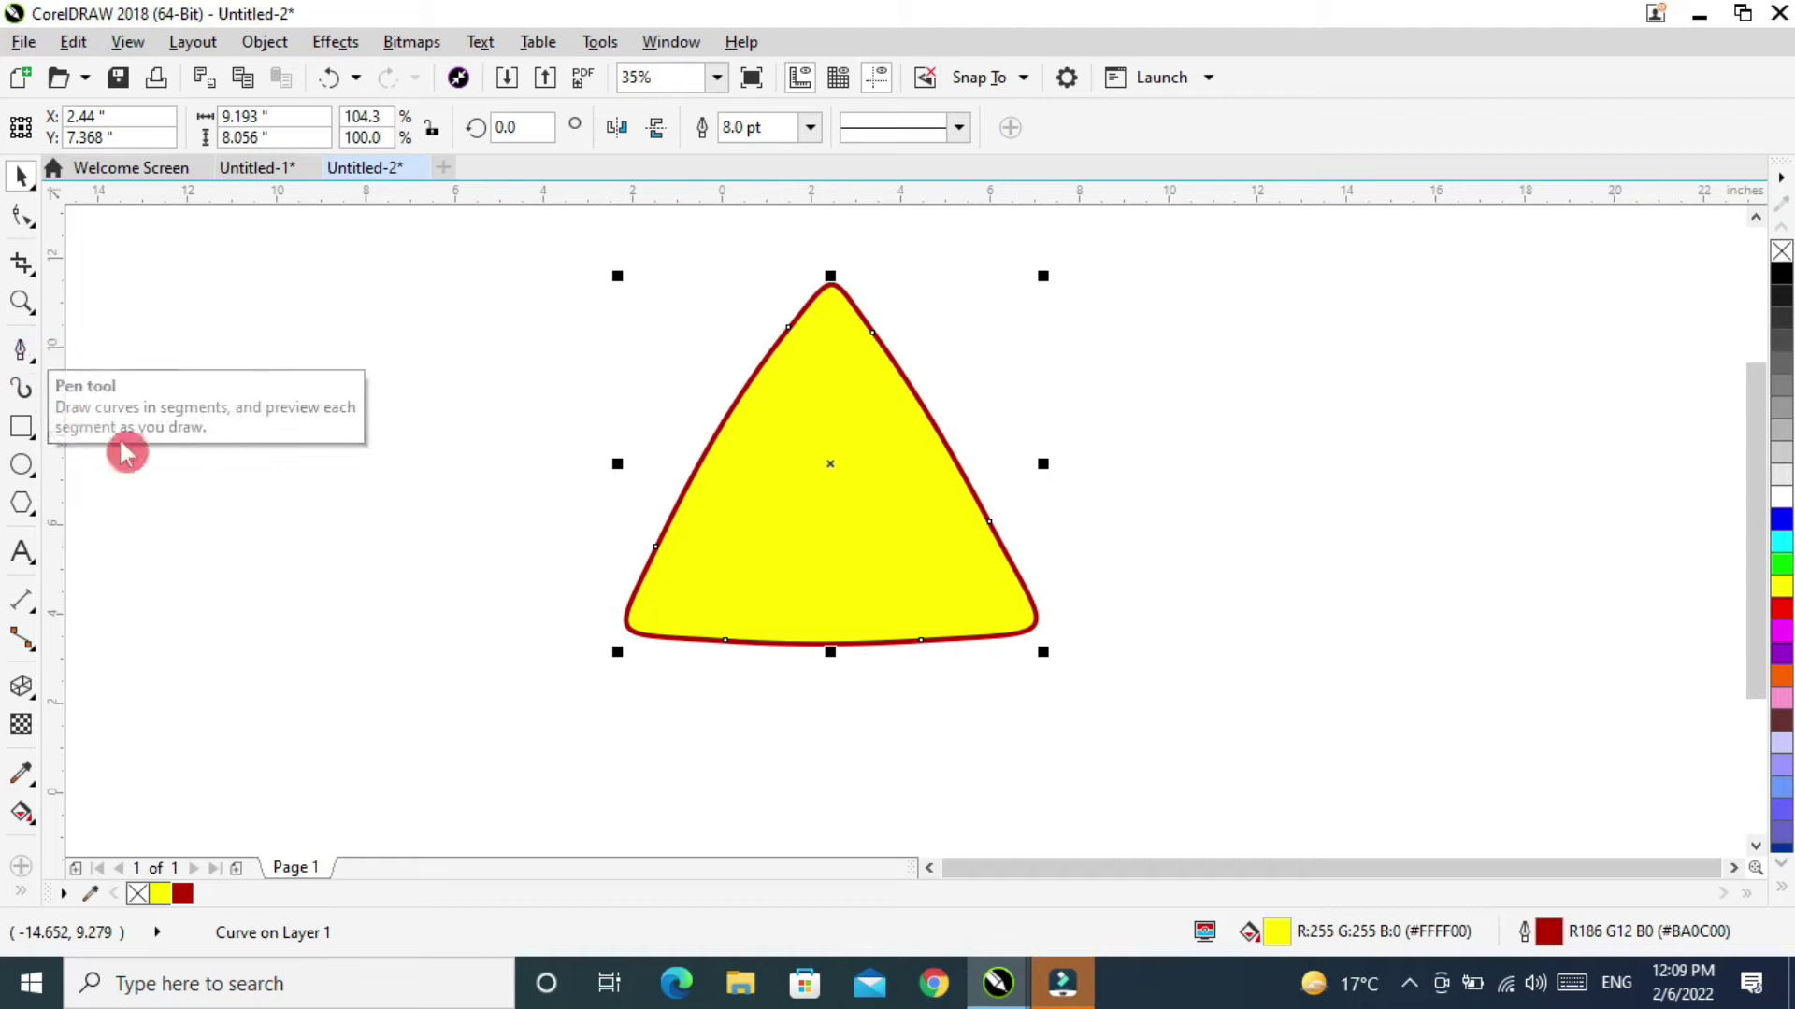
left_click_drag(1048, 463, 1066, 464)
left_click_drag(842, 277, 842, 295)
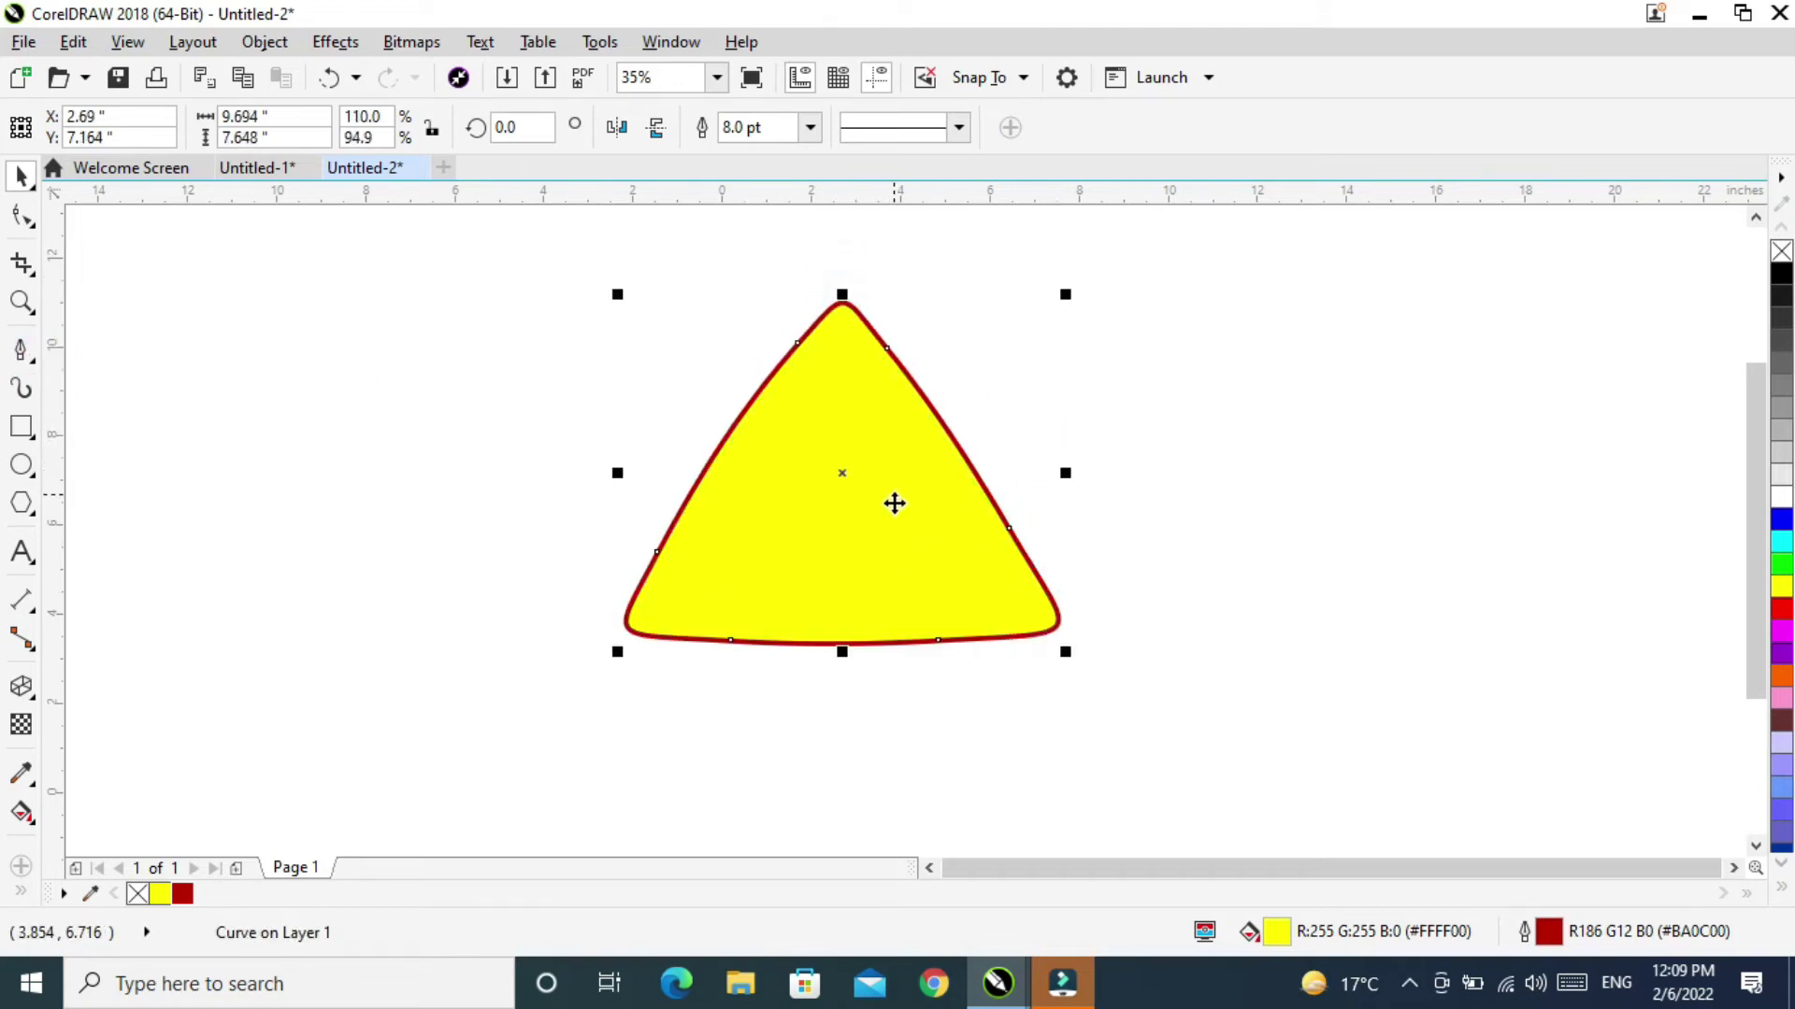
left_click_drag(843, 293, 843, 282)
Draw a rectangle about 3.4 by 0.53 inches across the triangle's right edge and convert it to curves.
left_click(22, 427)
left_click_drag(369, 414, 978, 455)
left_click(20, 179)
left_click(262, 42)
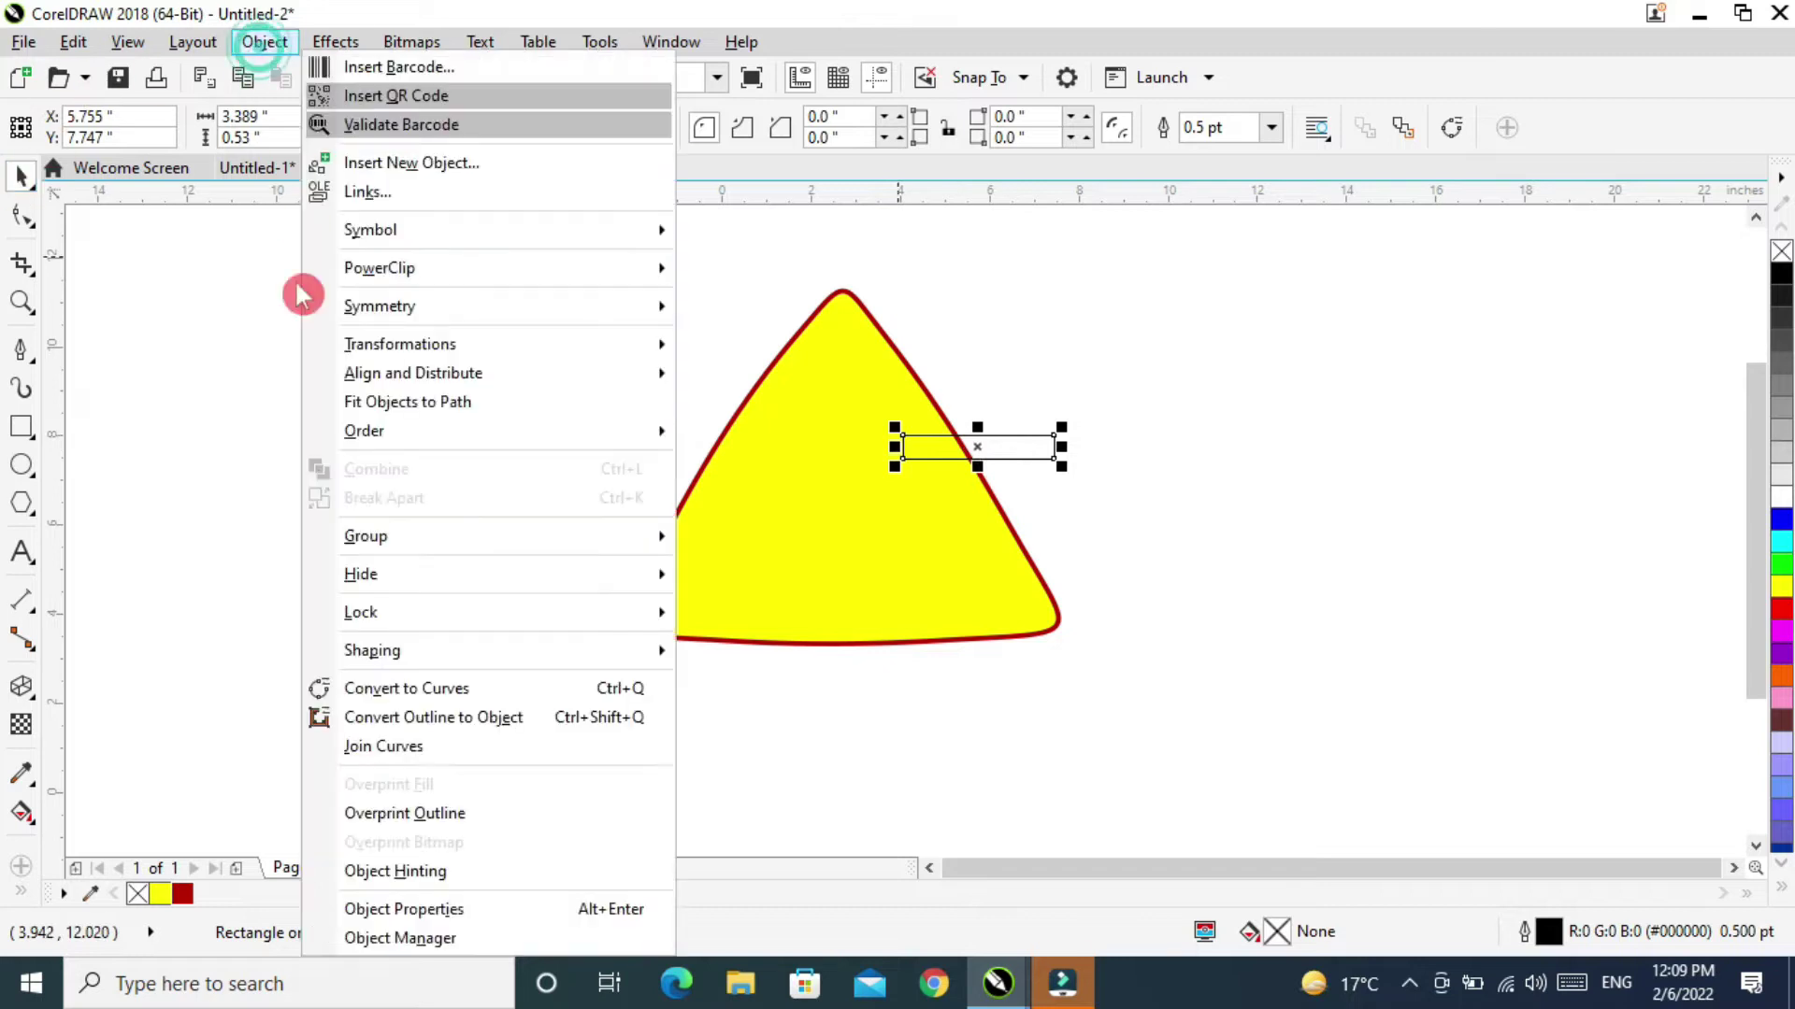
left_click(368, 689)
Taper the thin rectangle by moving the two nodes of its left end closer together.
left_click(21, 217)
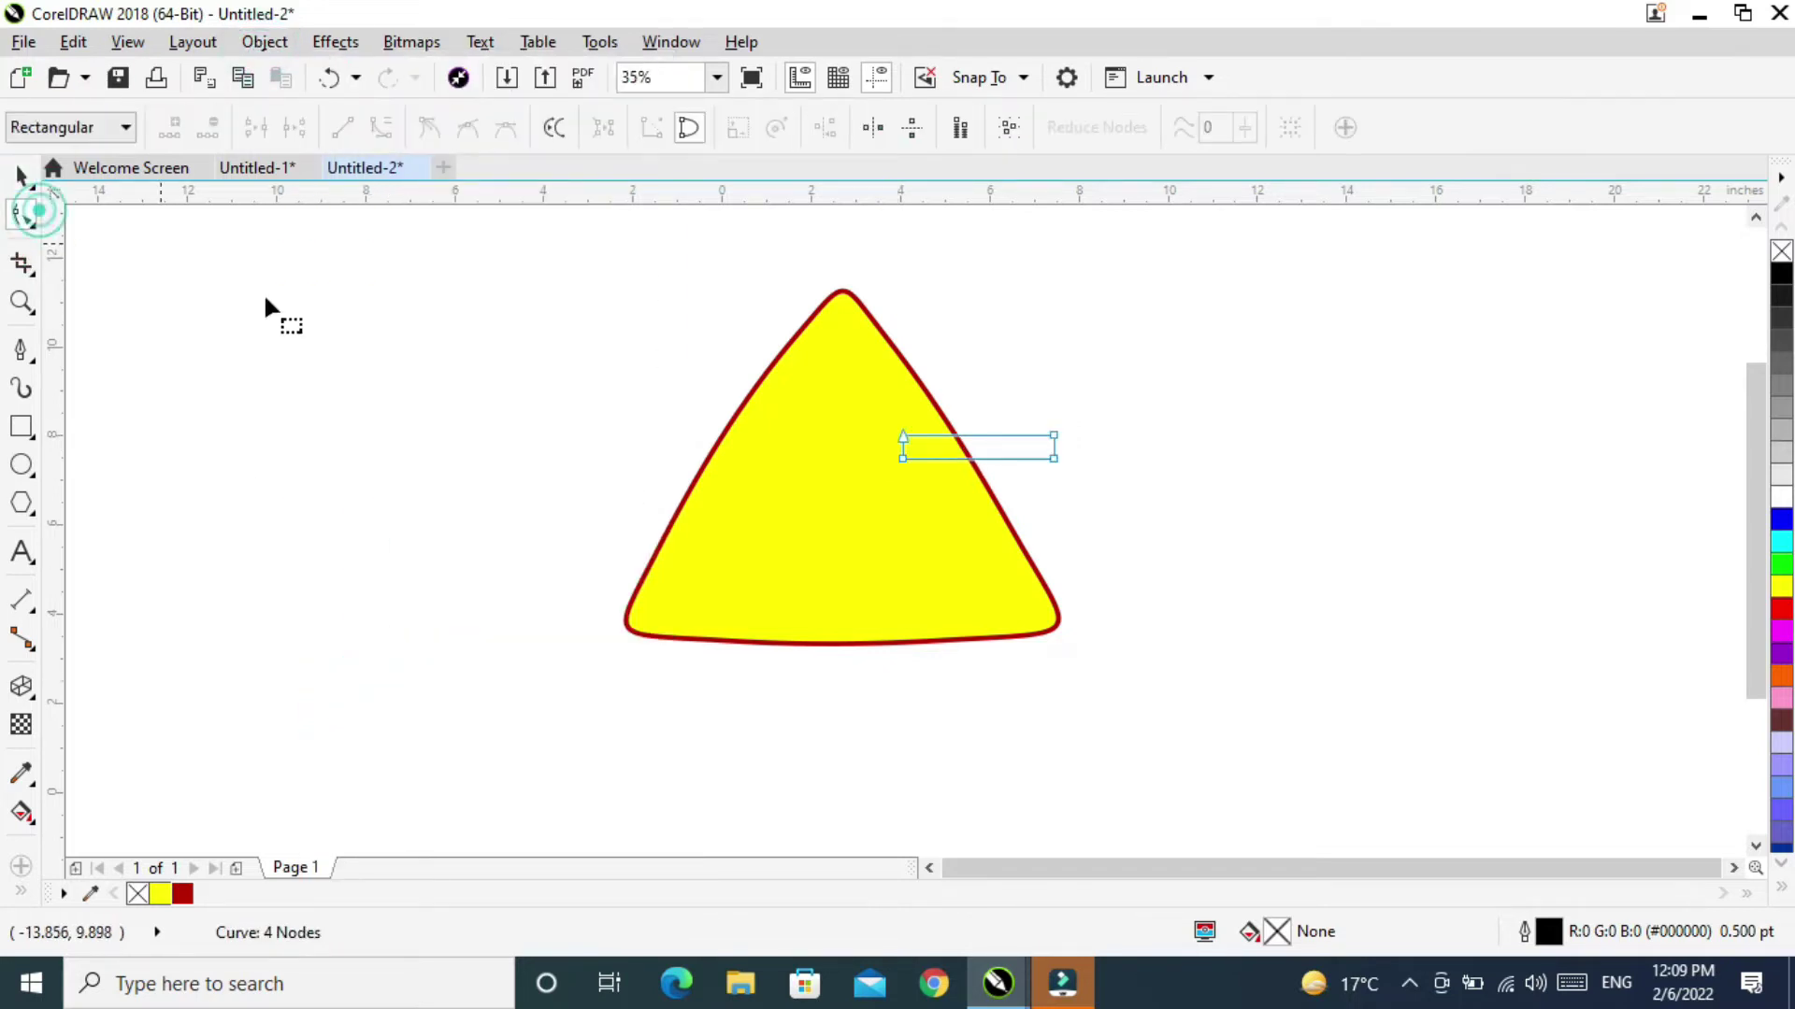
key("F2")
mouse_move(844, 390)
left_mouse_down()
mouse_move(1034, 549)
mouse_move(1183, 578)
left_mouse_up()
left_click_drag(501, 428, 500, 417)
left_click_drag(500, 346, 501, 365)
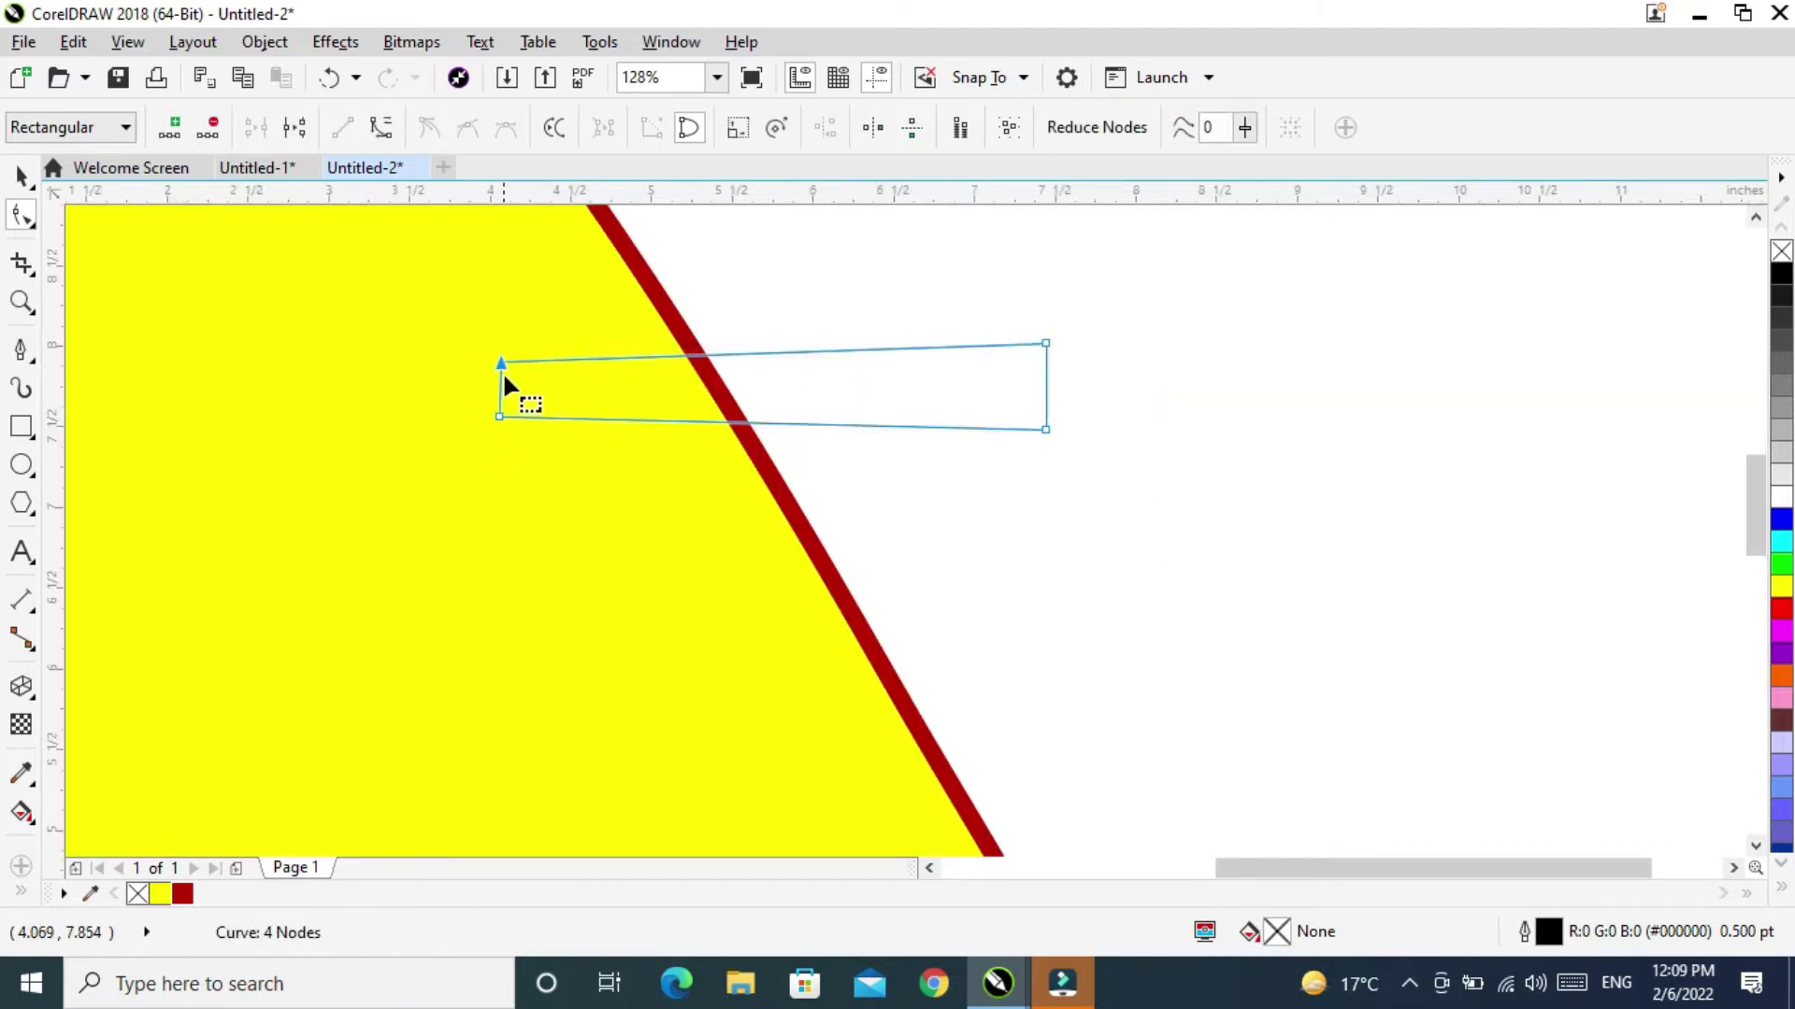
Shorten the tapered bar, rotate it about 7.7 degrees and place it across the triangle's right edge.
left_click(20, 183)
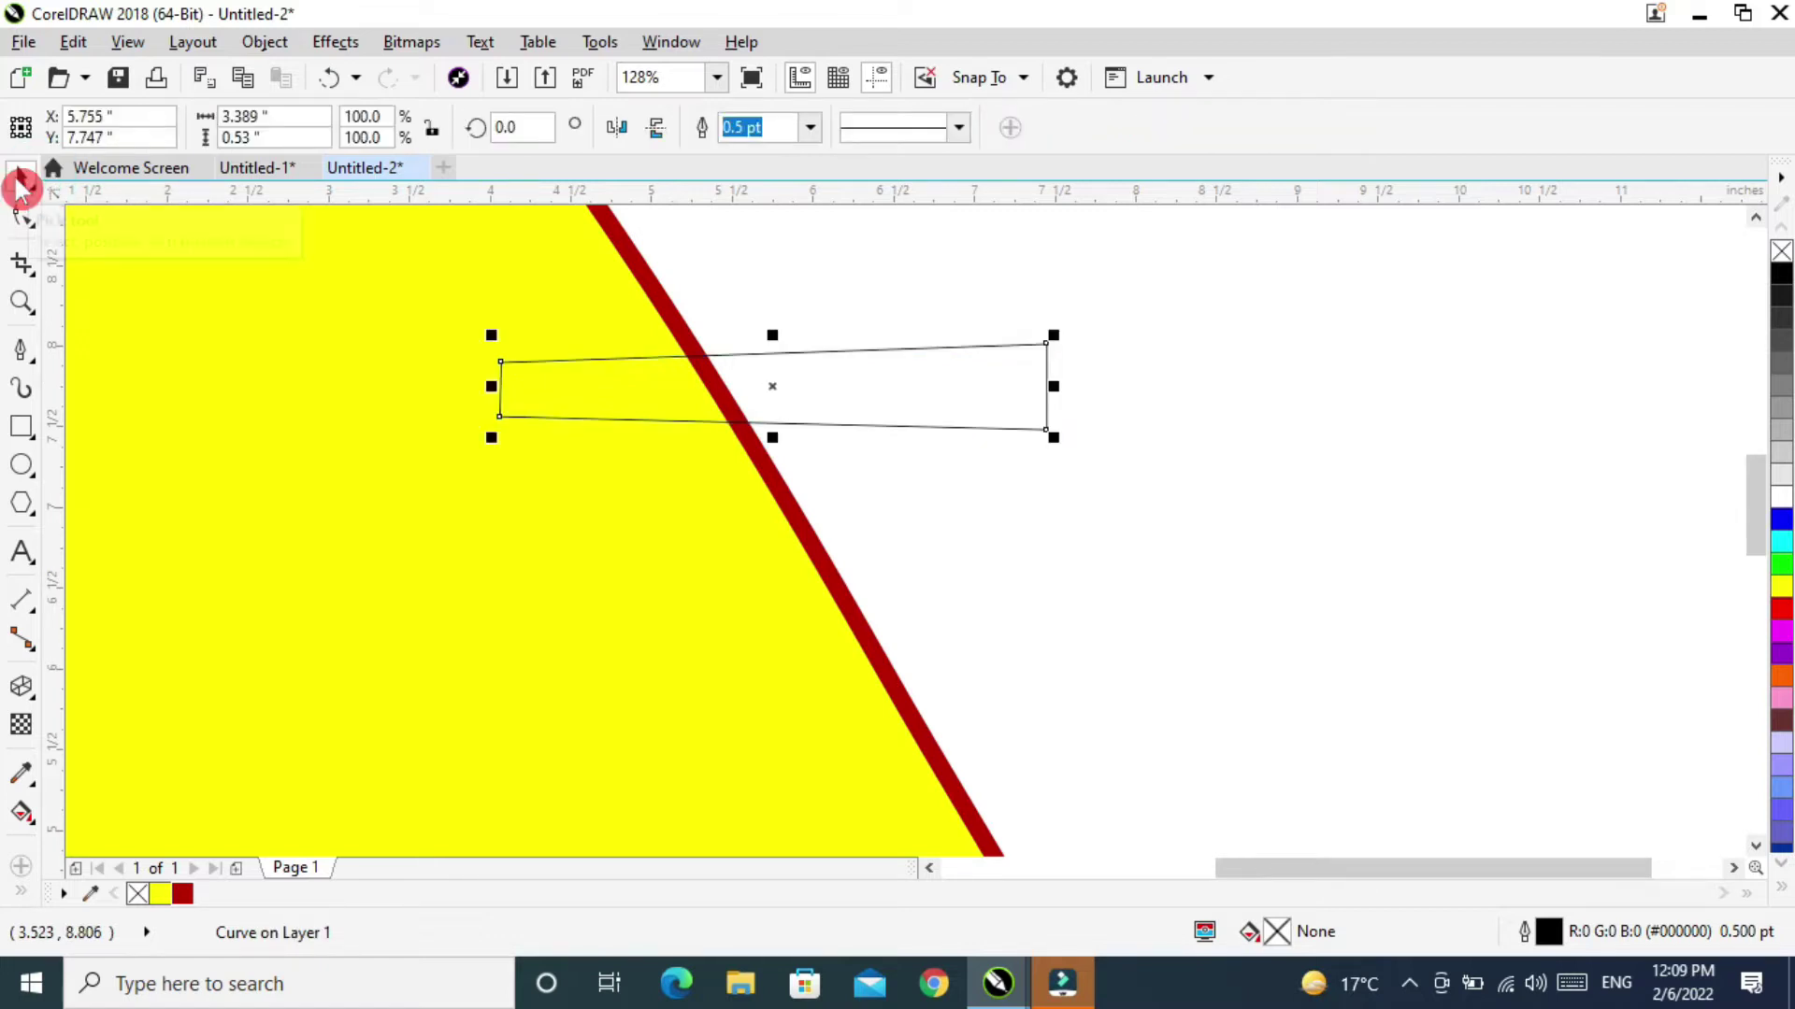
key("F3")
mouse_move(977, 452)
left_mouse_down()
mouse_move(965, 475)
mouse_move(1054, 446)
mouse_move(994, 471)
left_mouse_up()
left_click(963, 473)
left_click(1012, 468)
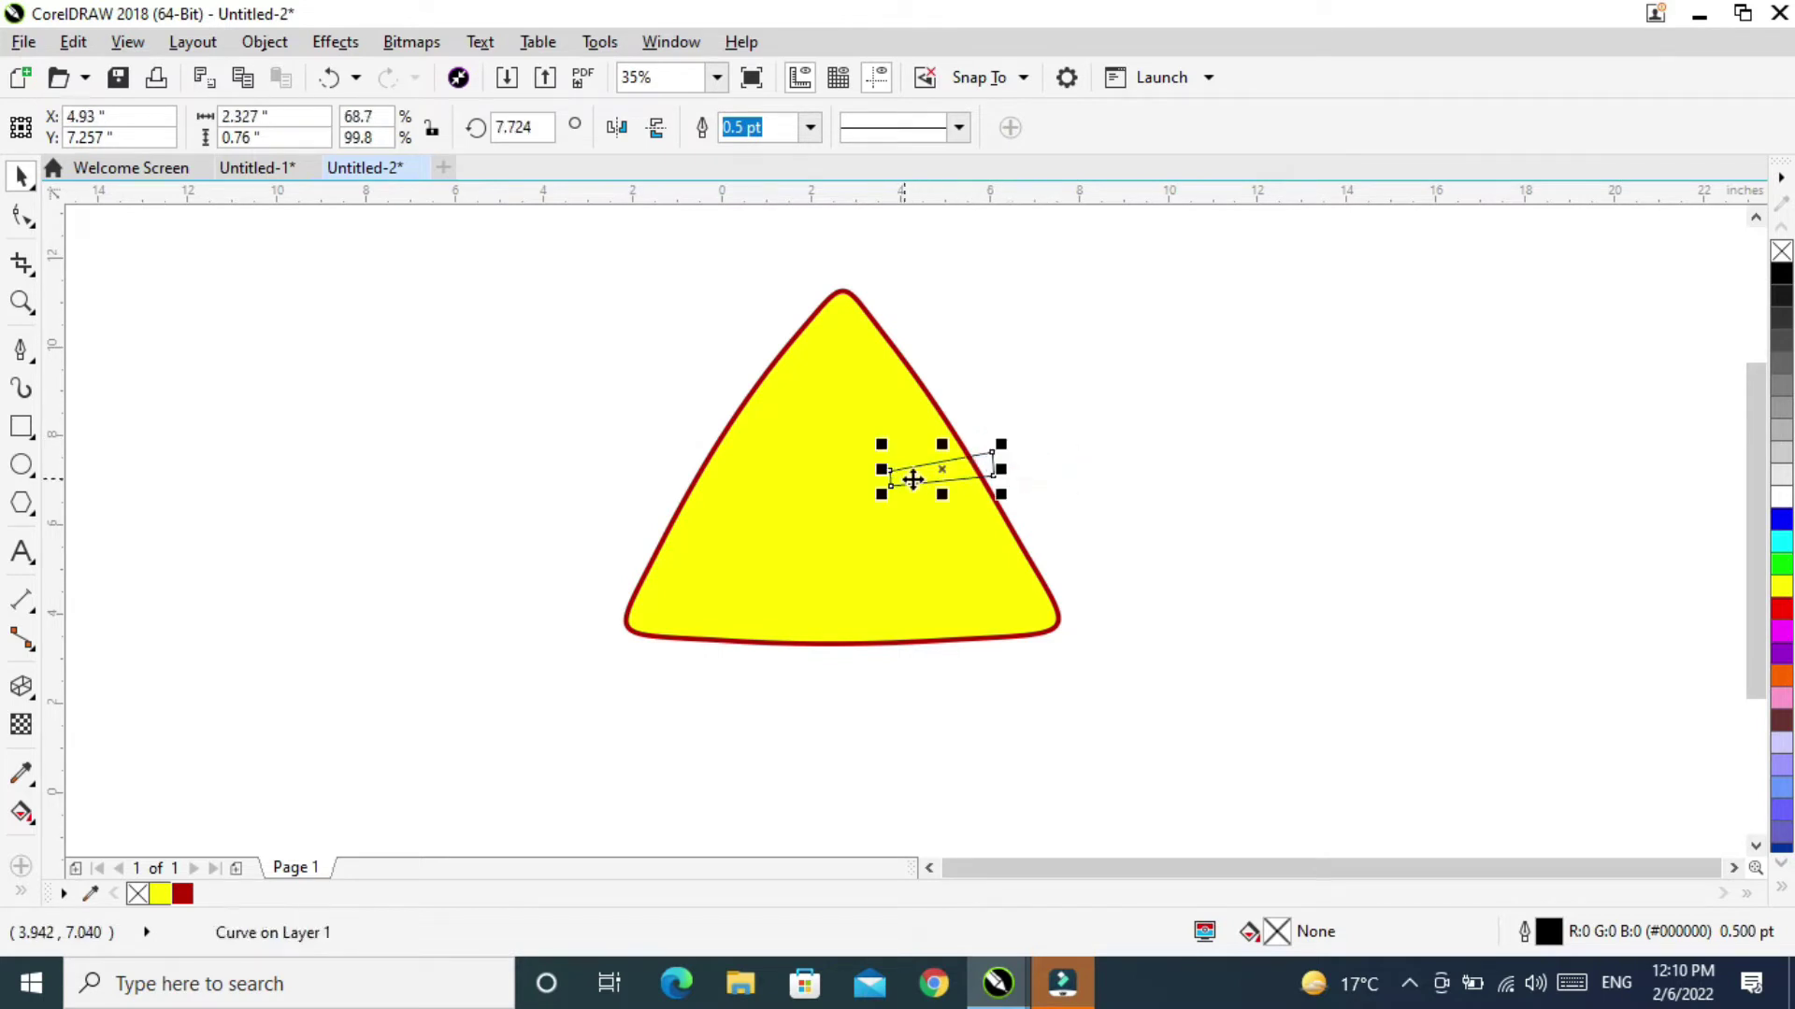
Give the tapered bar an 8.0 pt dark red (#BA0C00) outline and an orange (#FF6600) fill.
left_click(810, 127)
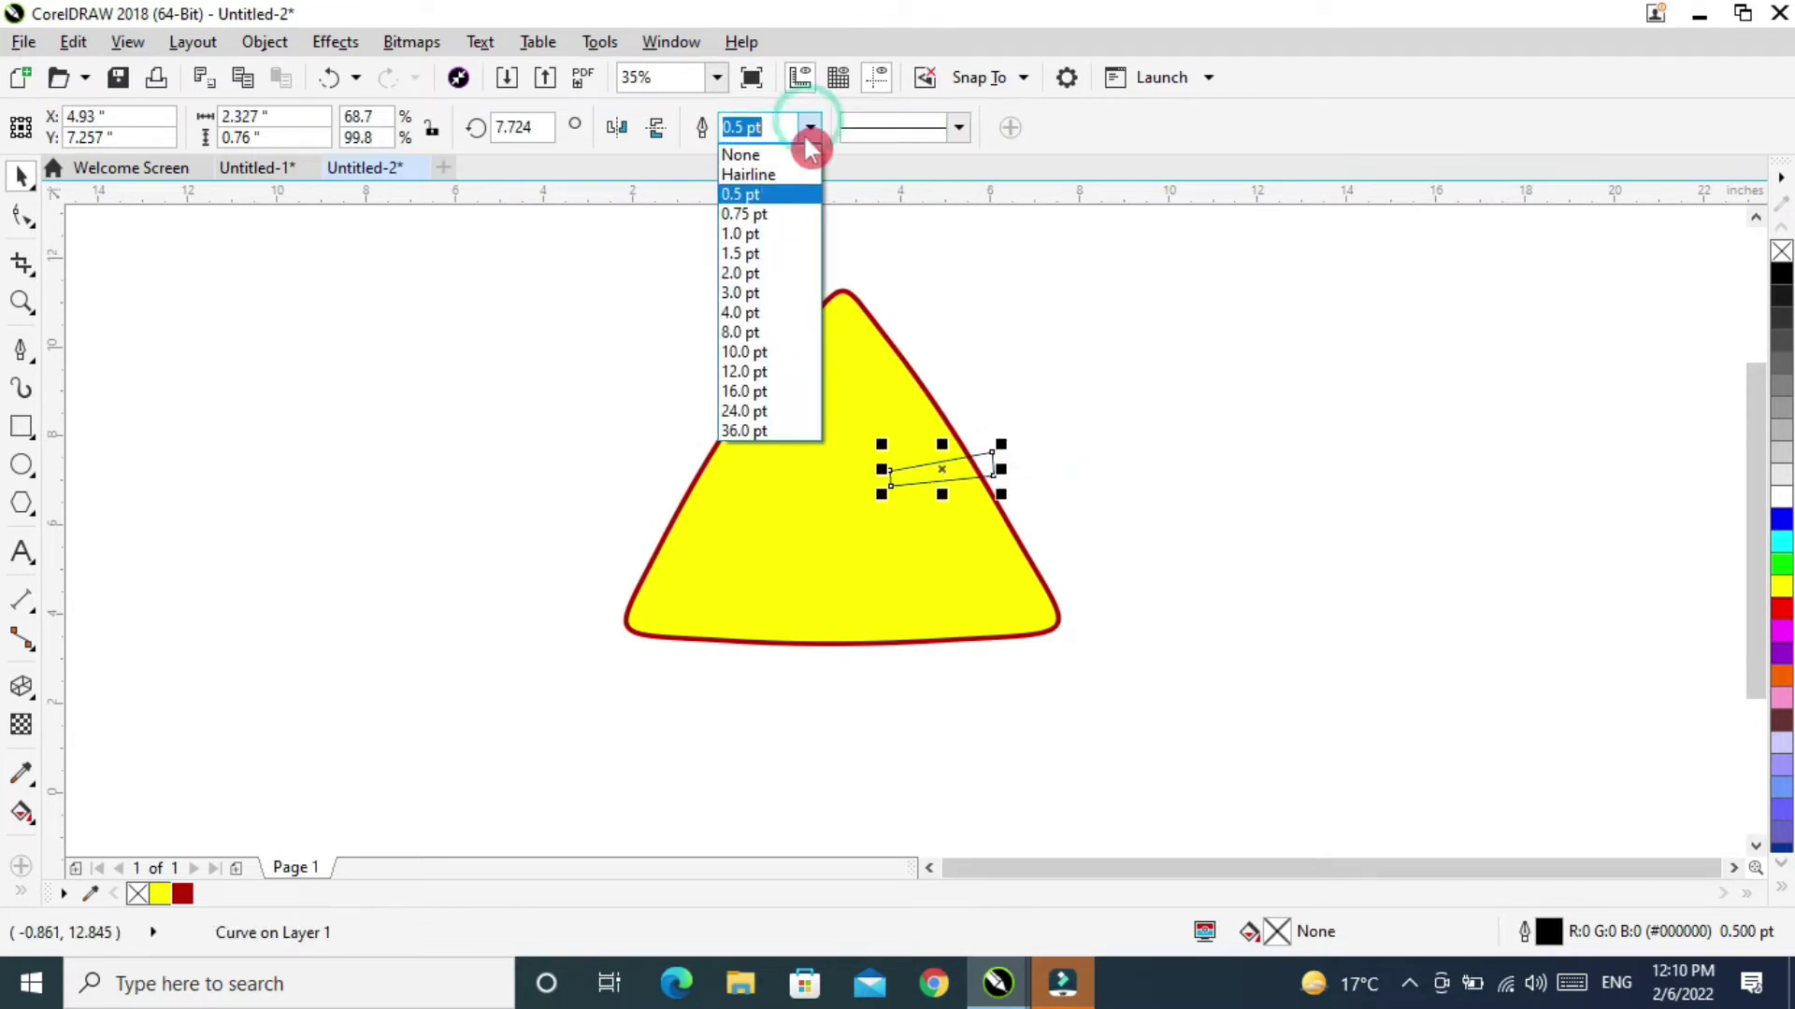
left_click(753, 335)
right_click(182, 895)
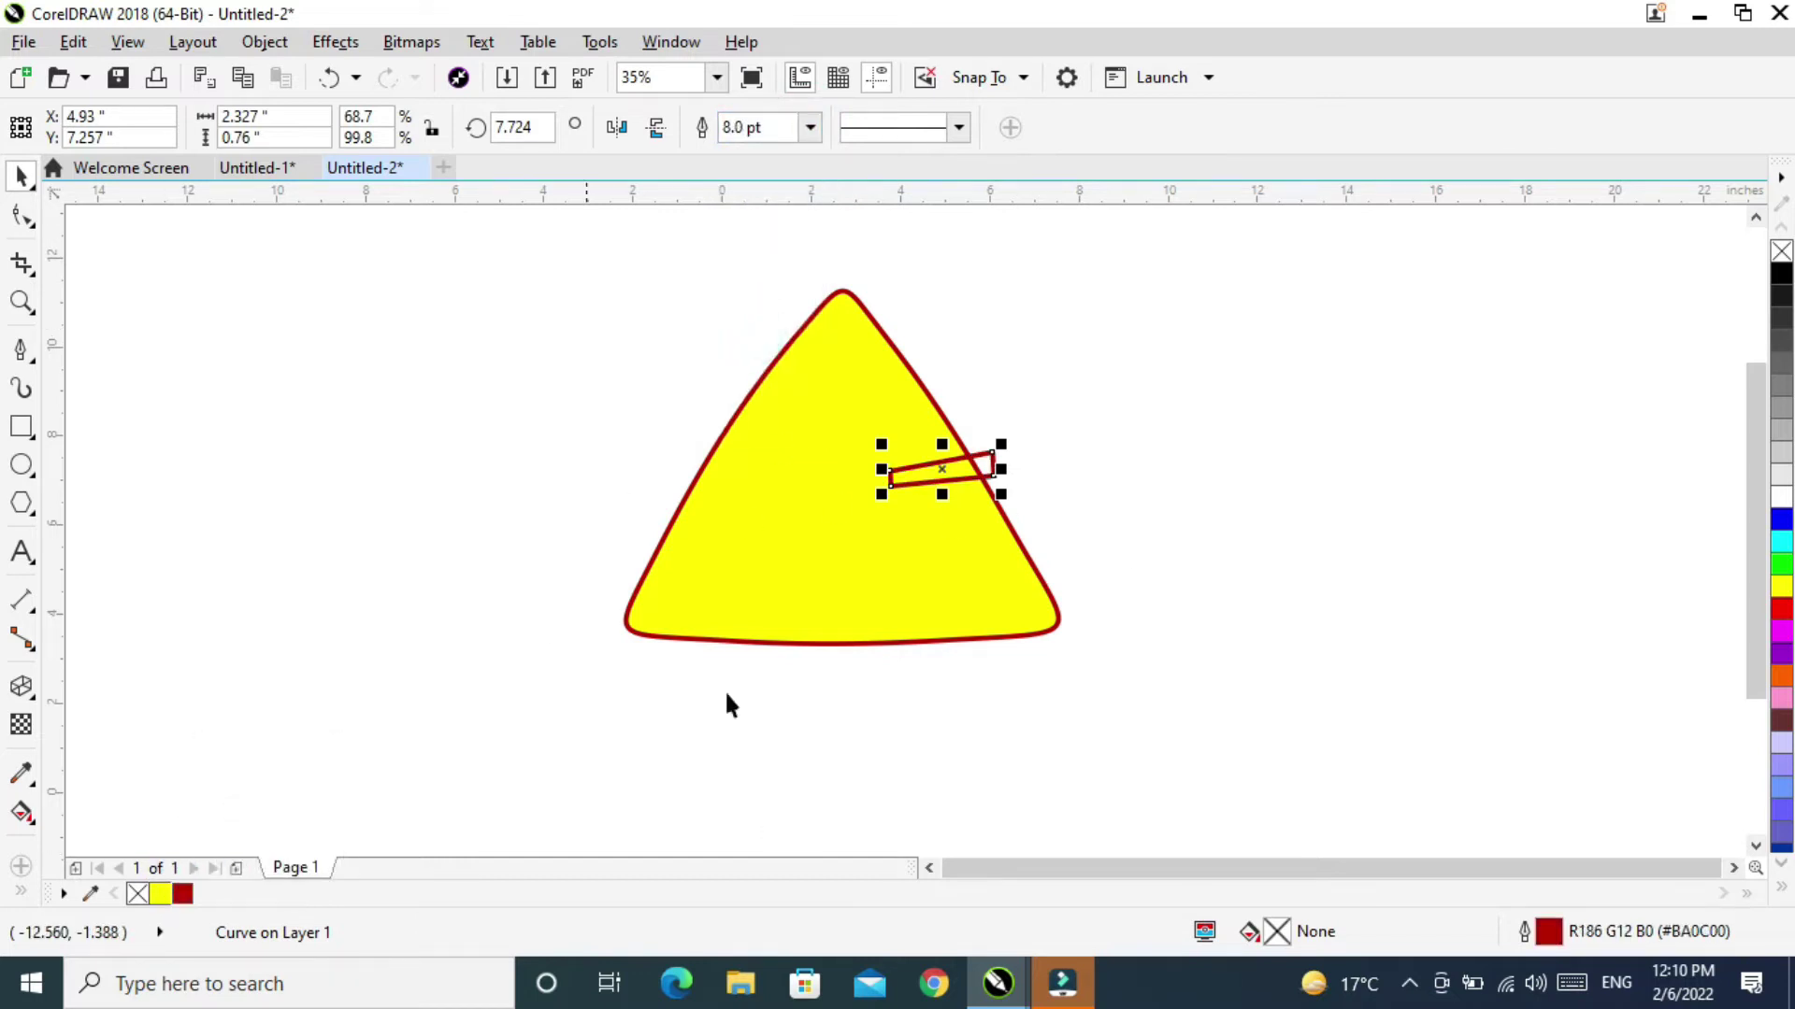
left_click(1782, 676)
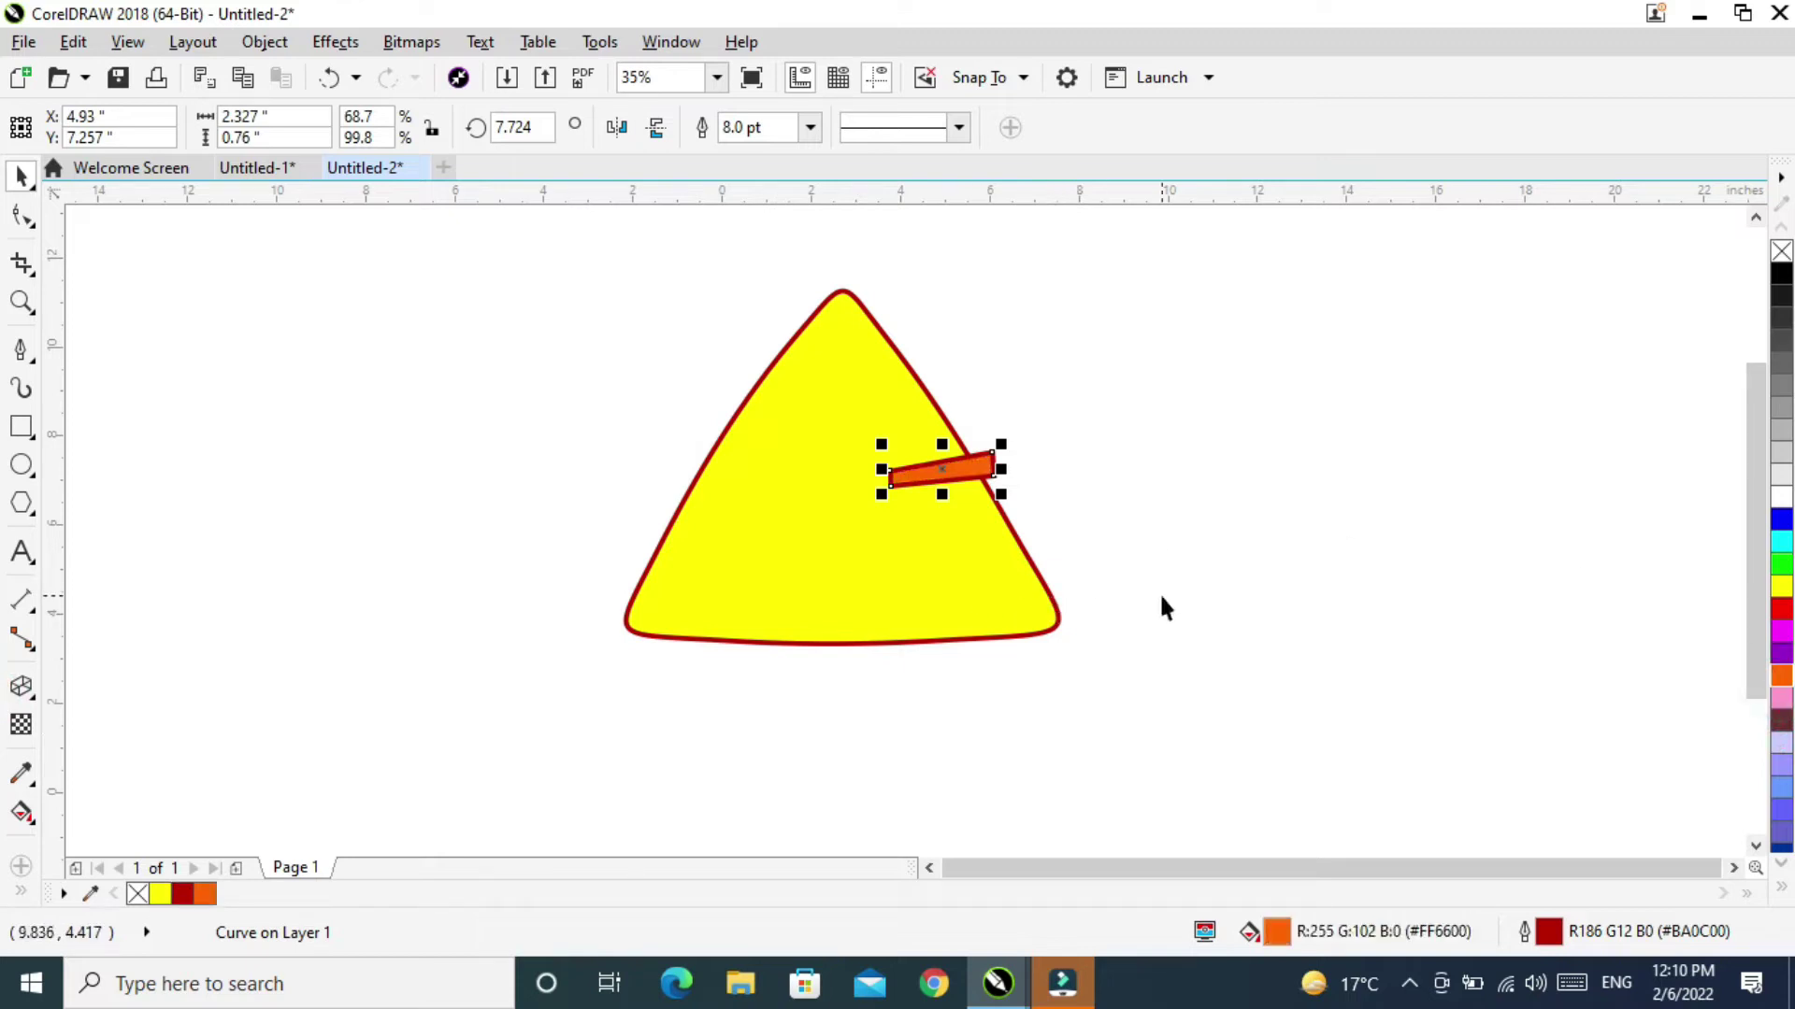
Give the tapered bar both an orange (#FF6600) fill and an orange (#FF6600) outline.
left_click(182, 895)
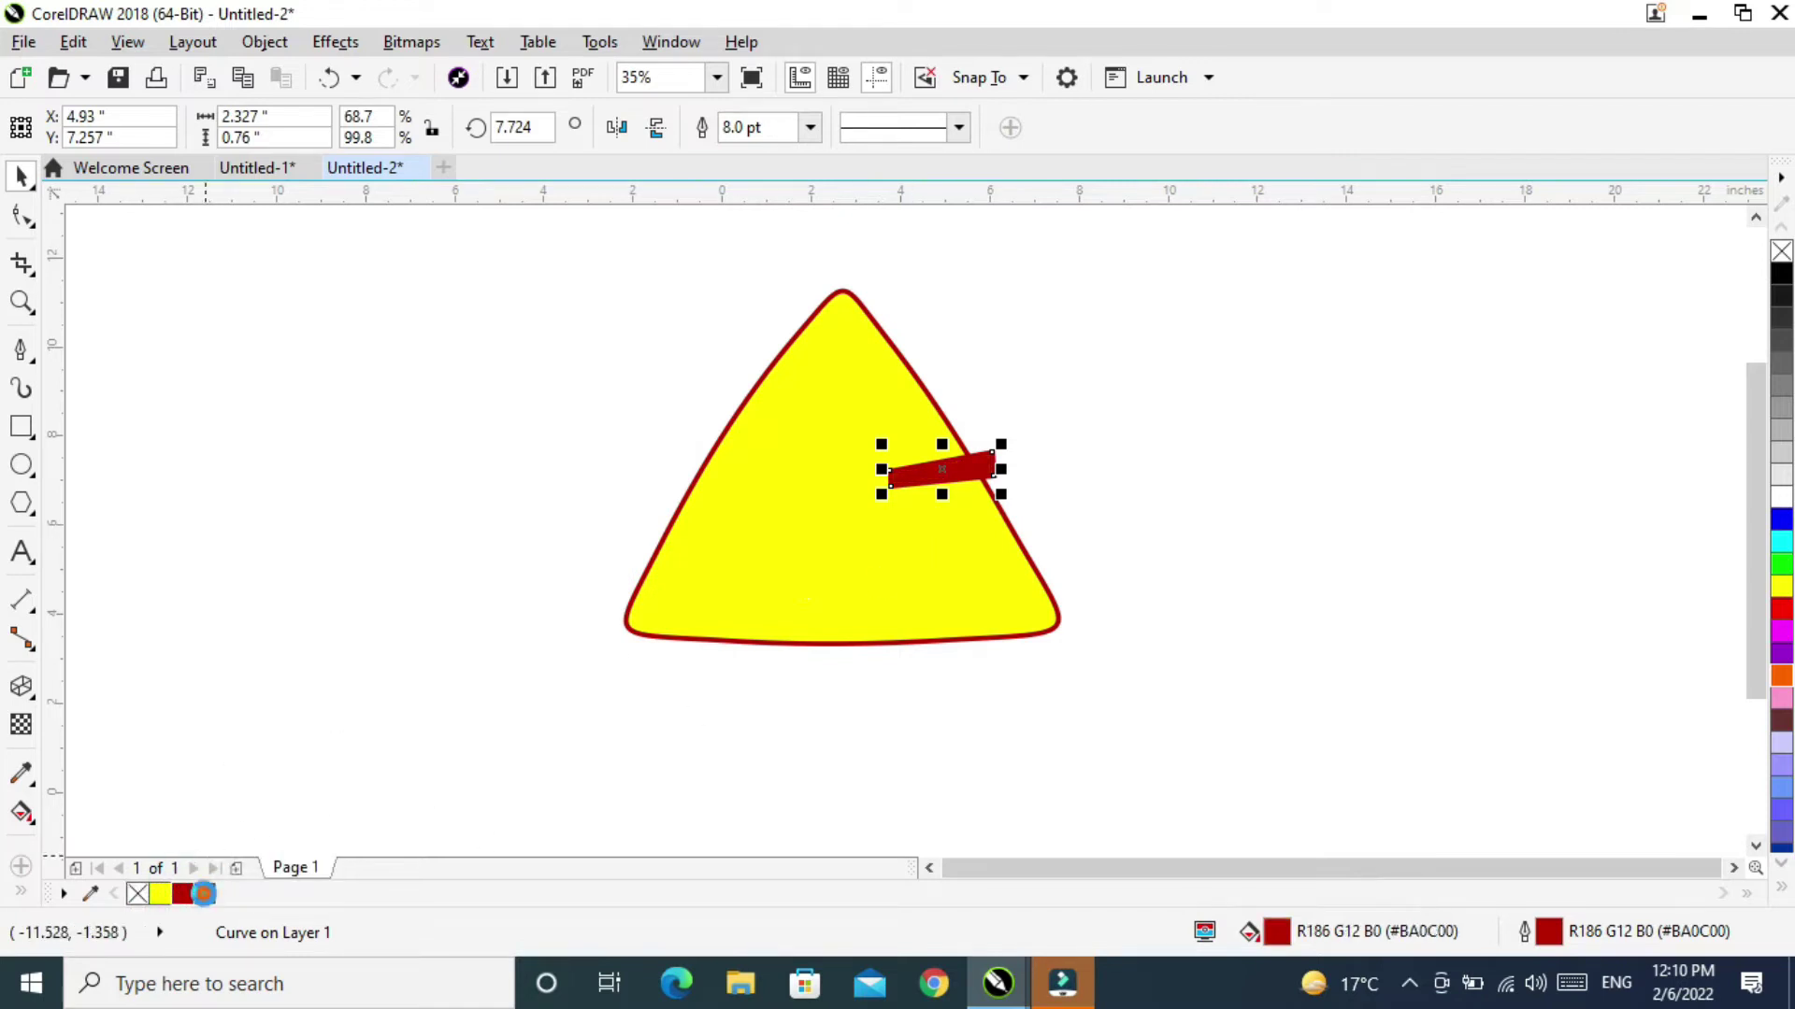
left_click(204, 893)
right_click(202, 894)
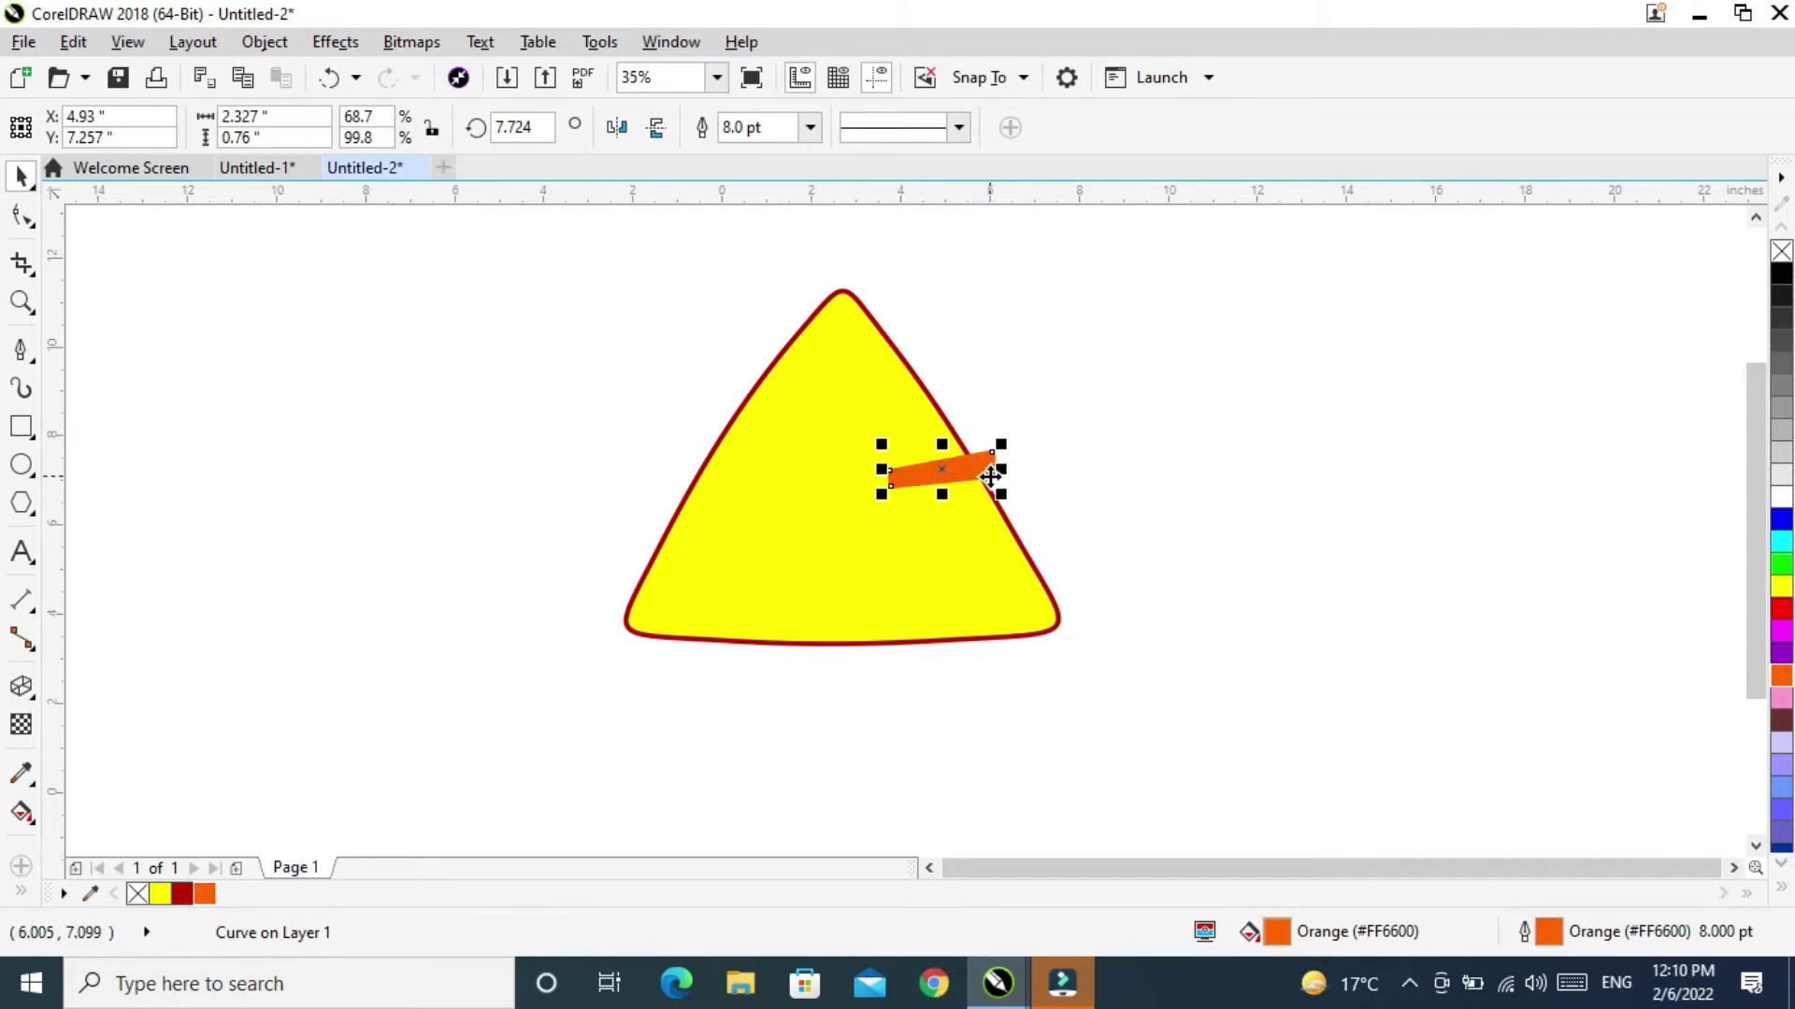
Duplicate the tapered bar, mirror the copy horizontally and place it on the triangle's left half facing the original.
left_click_drag(948, 477, 795, 484)
left_click(645, 125)
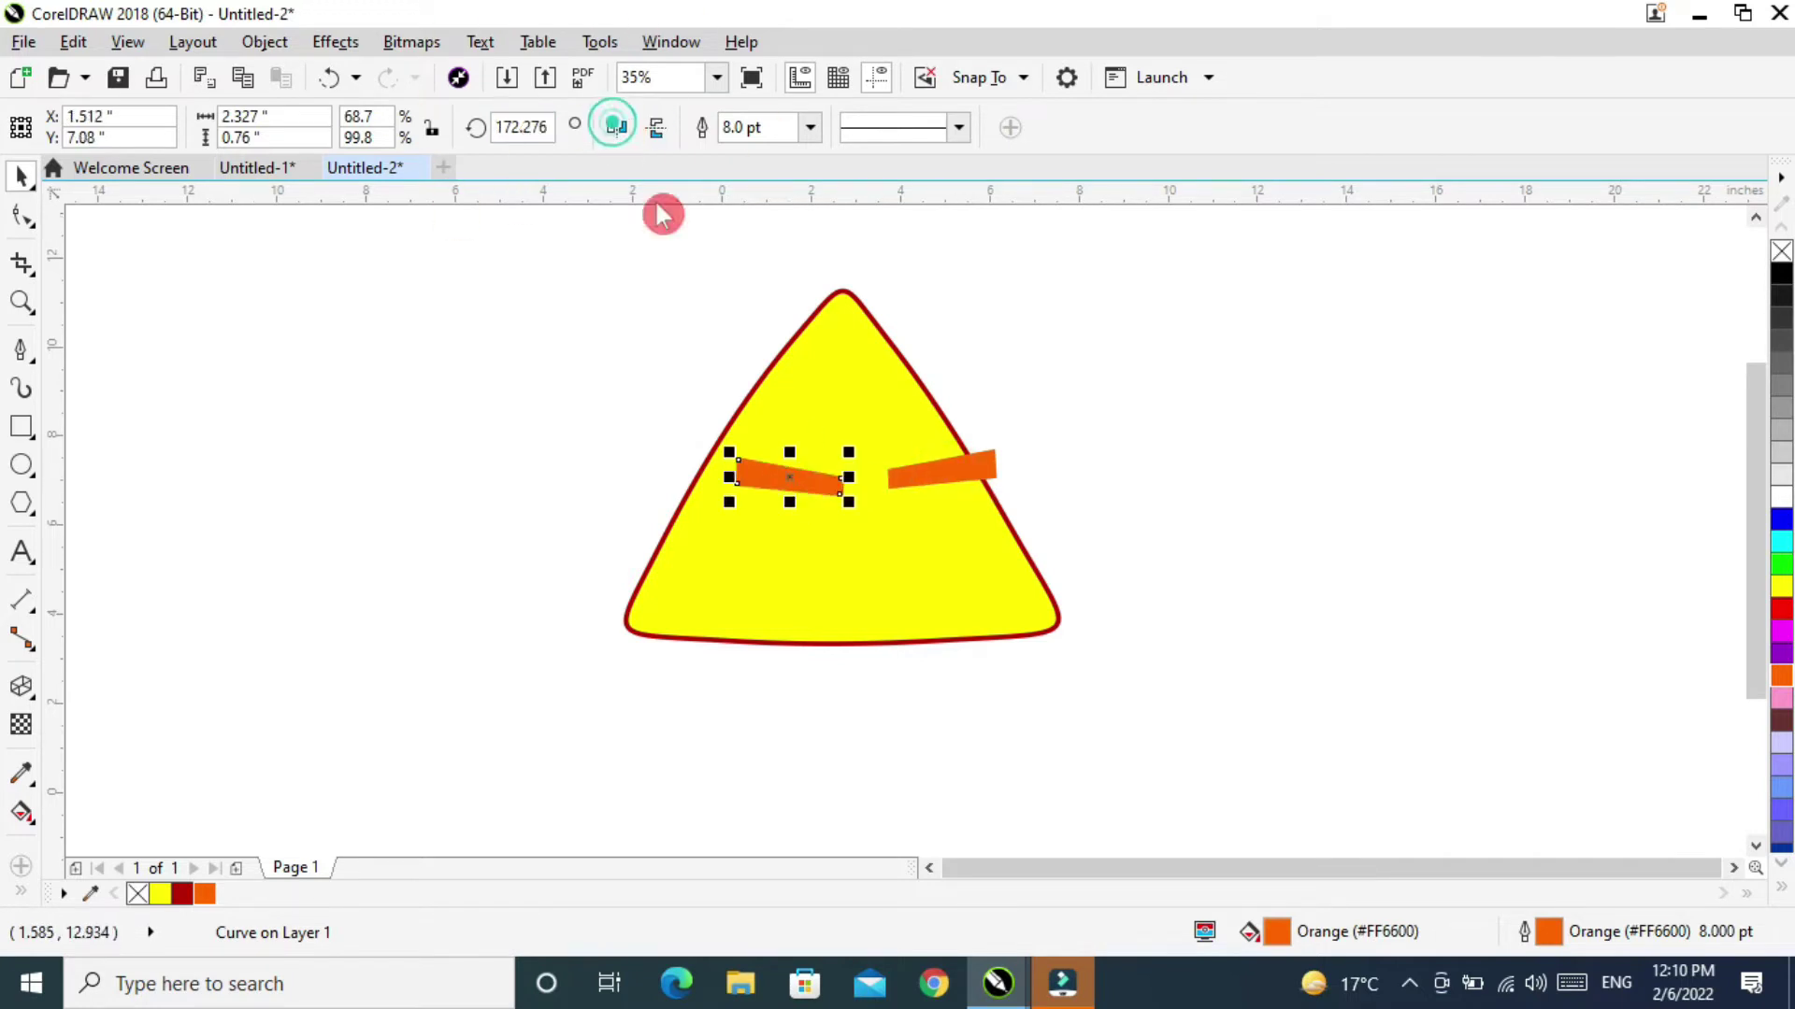
left_click(805, 484)
left_click_drag(819, 484, 810, 480)
left_click(1180, 444)
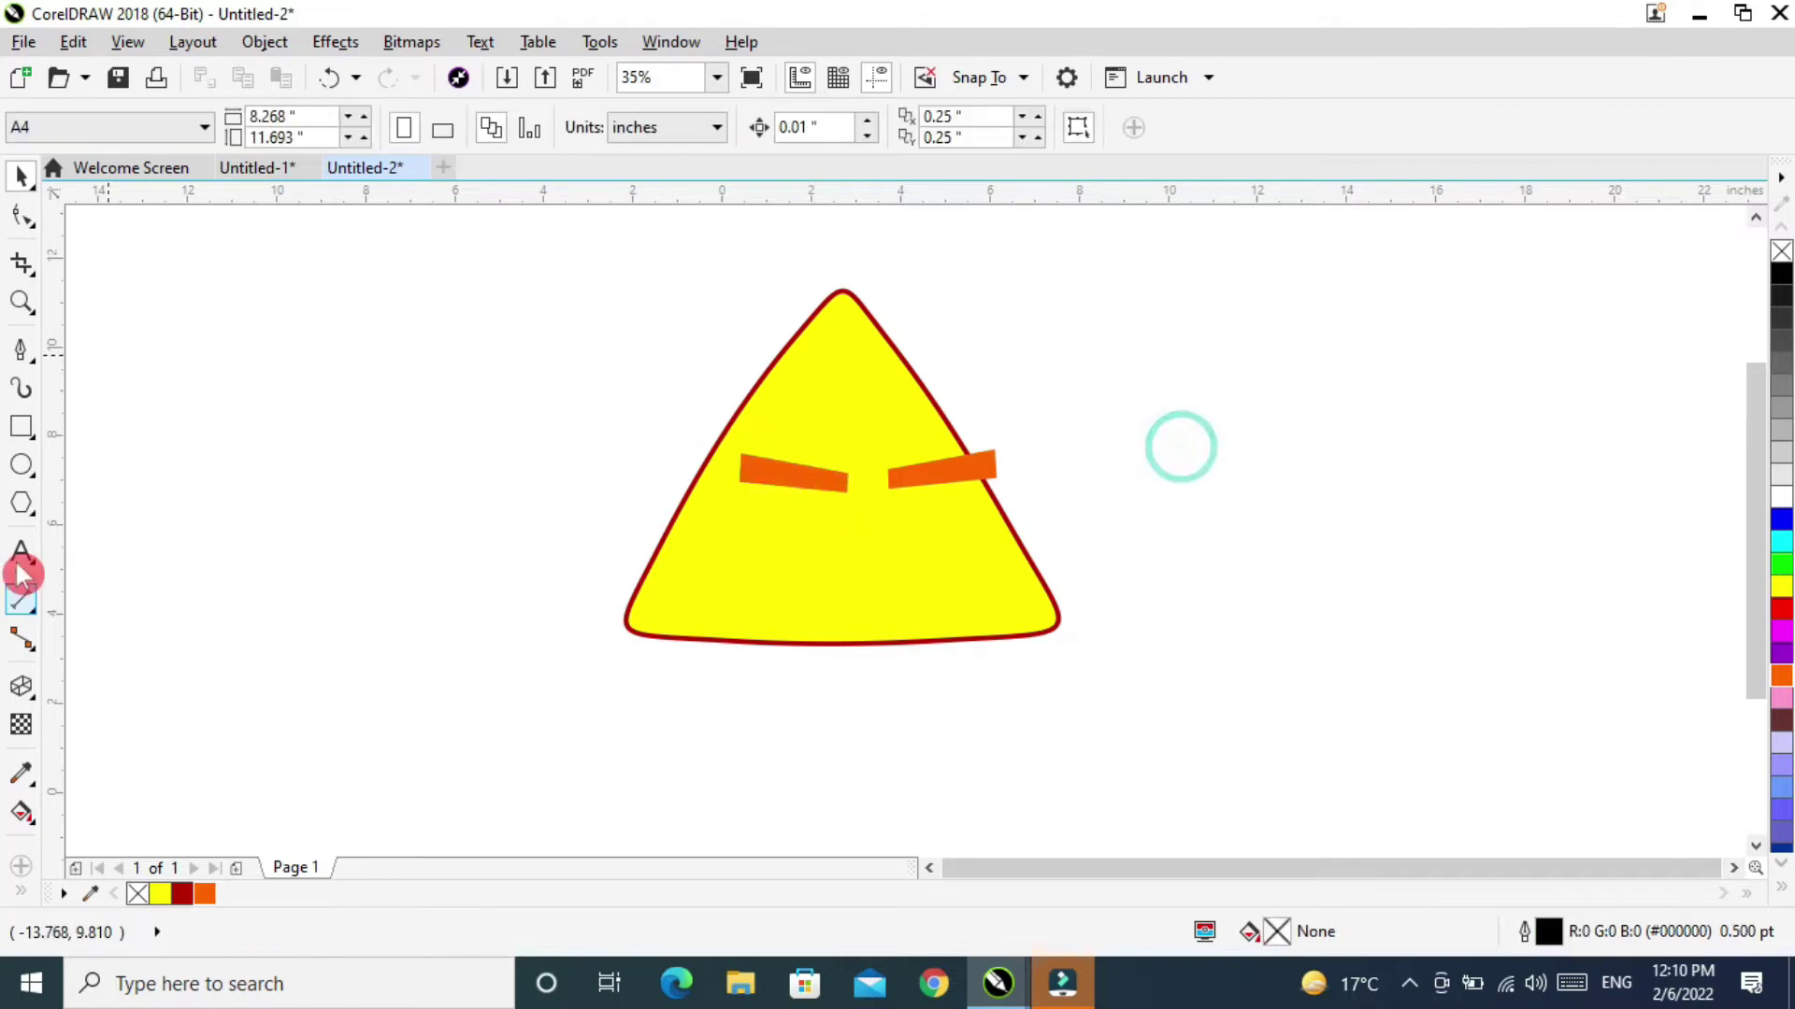
Draw an ellipse about 1.06 by 1.12 inches over the left bar's inner end, with white fill and an 8.0 pt dark red (#BA0C00) outline.
left_click(22, 464)
left_click_drag(797, 474, 843, 524)
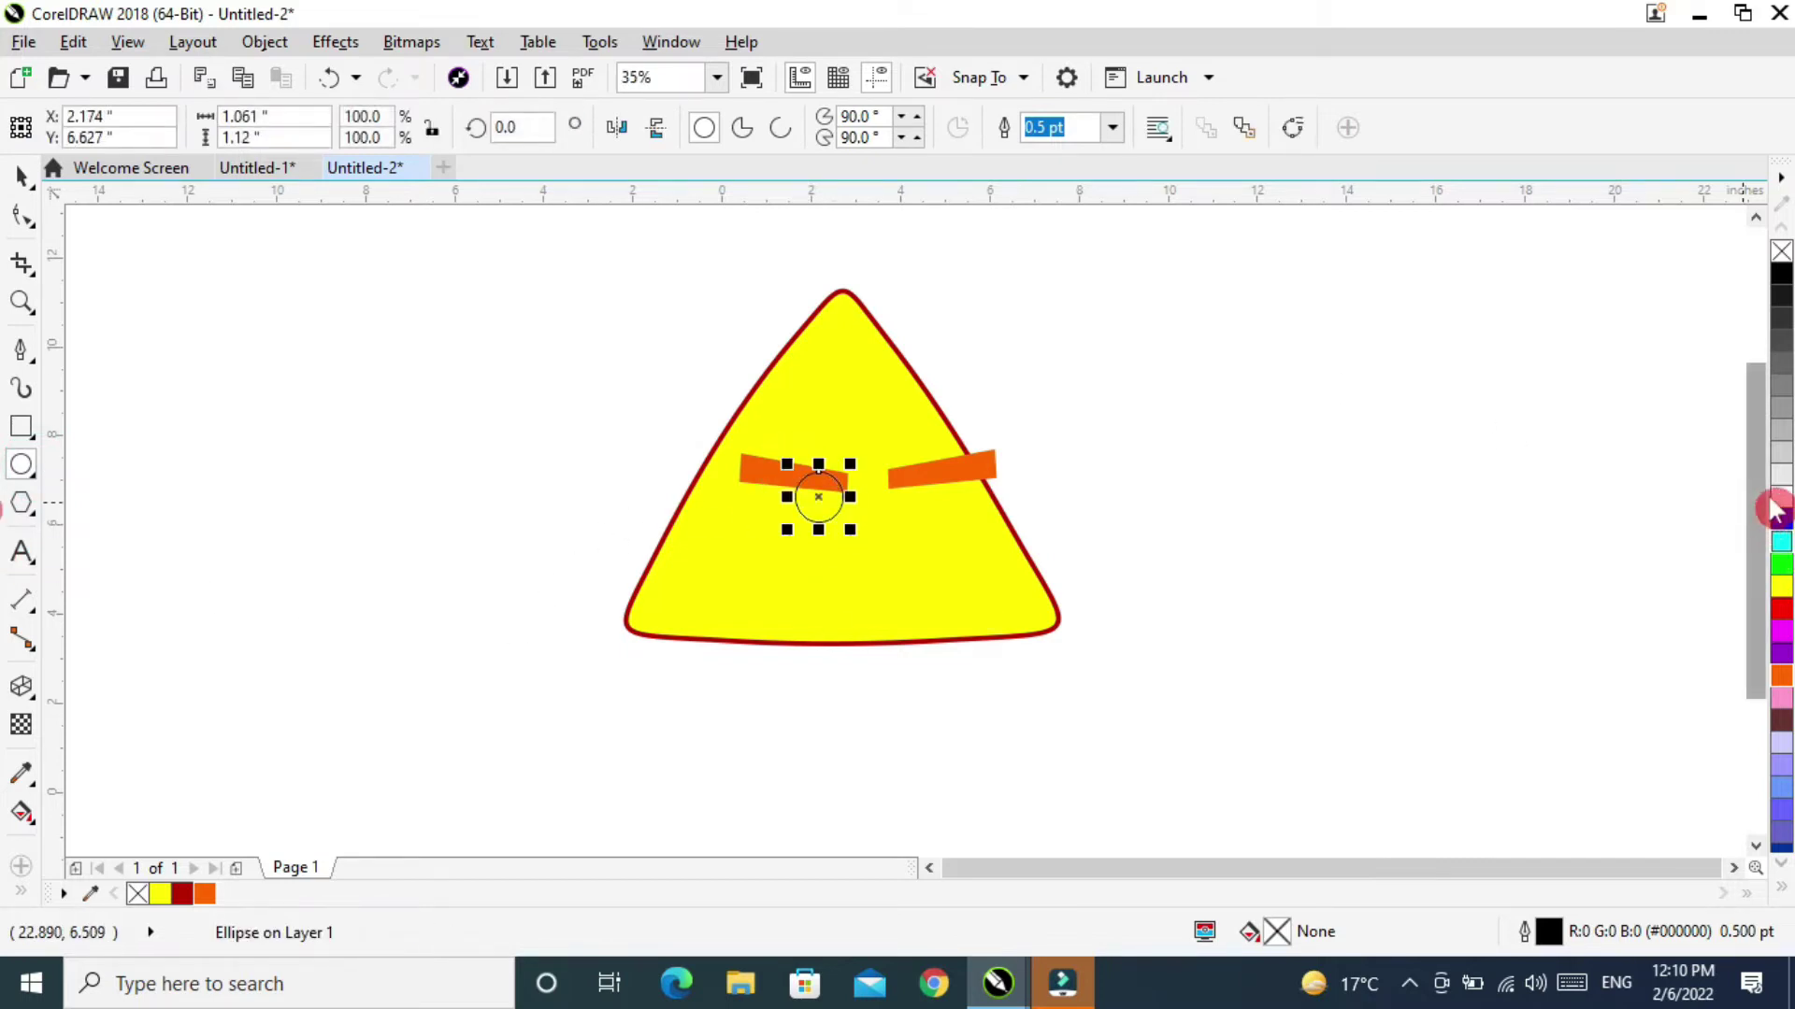
left_click(1781, 497)
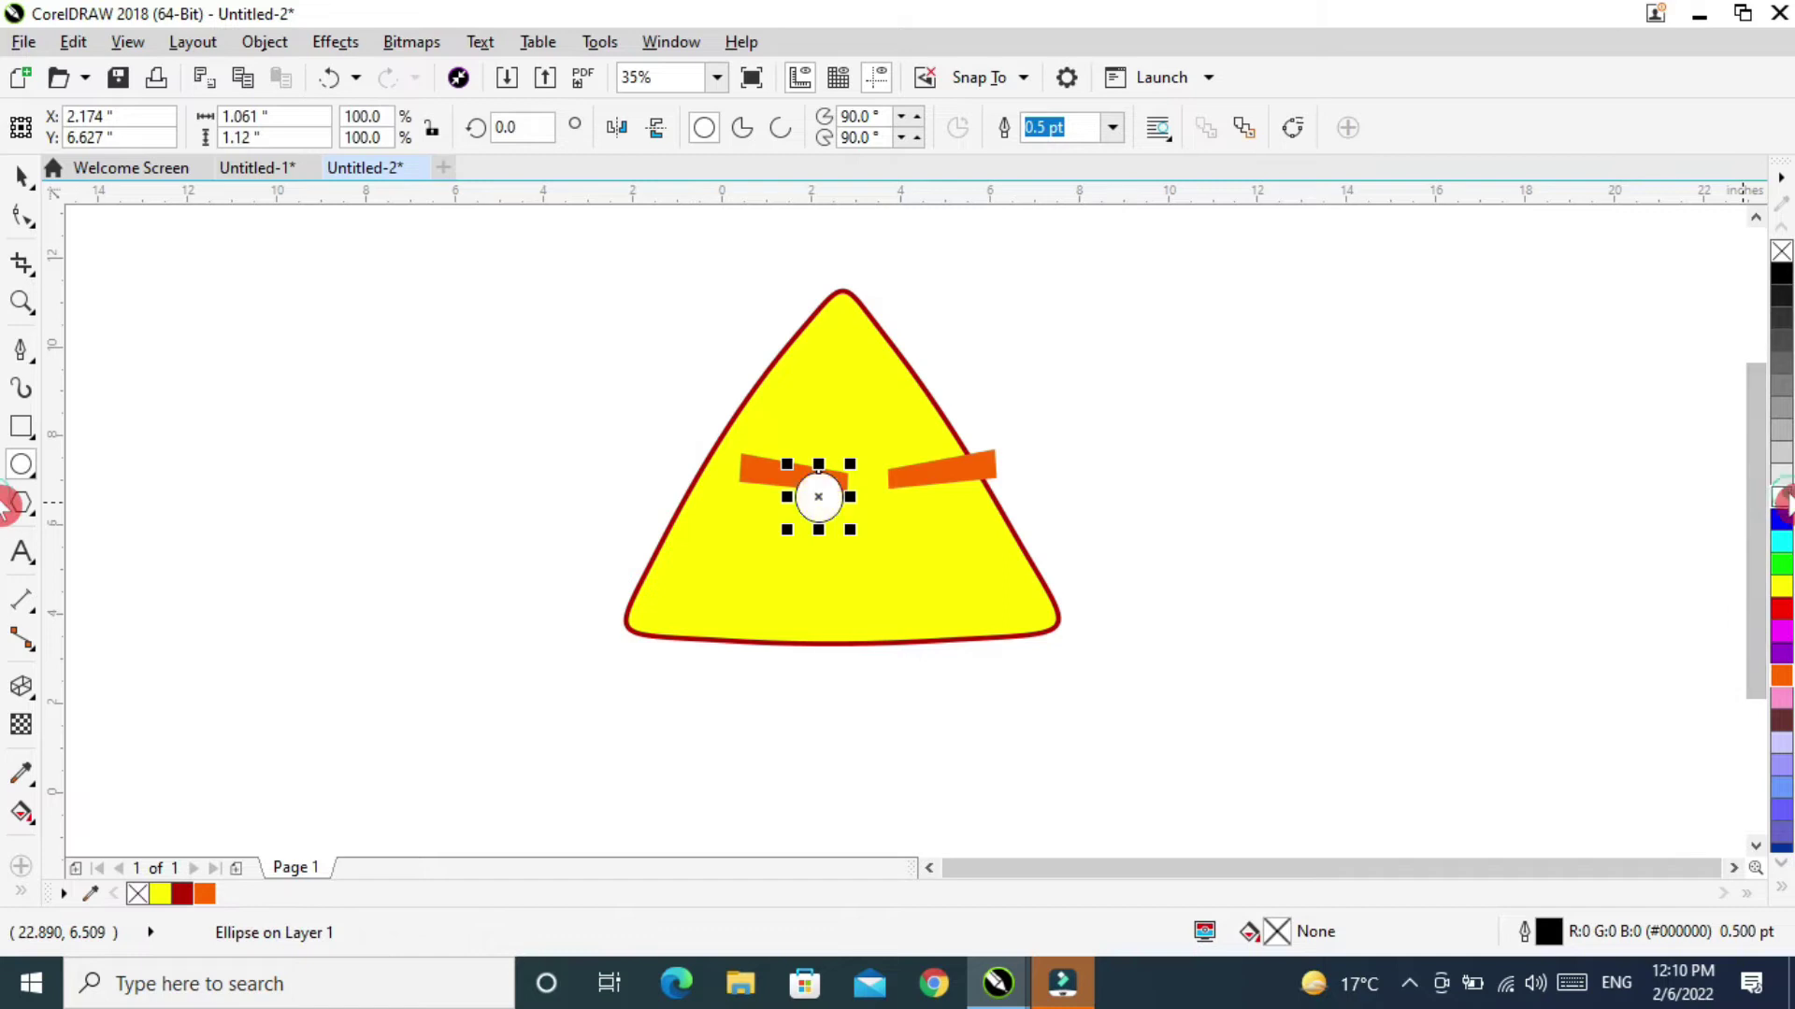
left_click(1114, 131)
left_click(1060, 346)
left_click(207, 888)
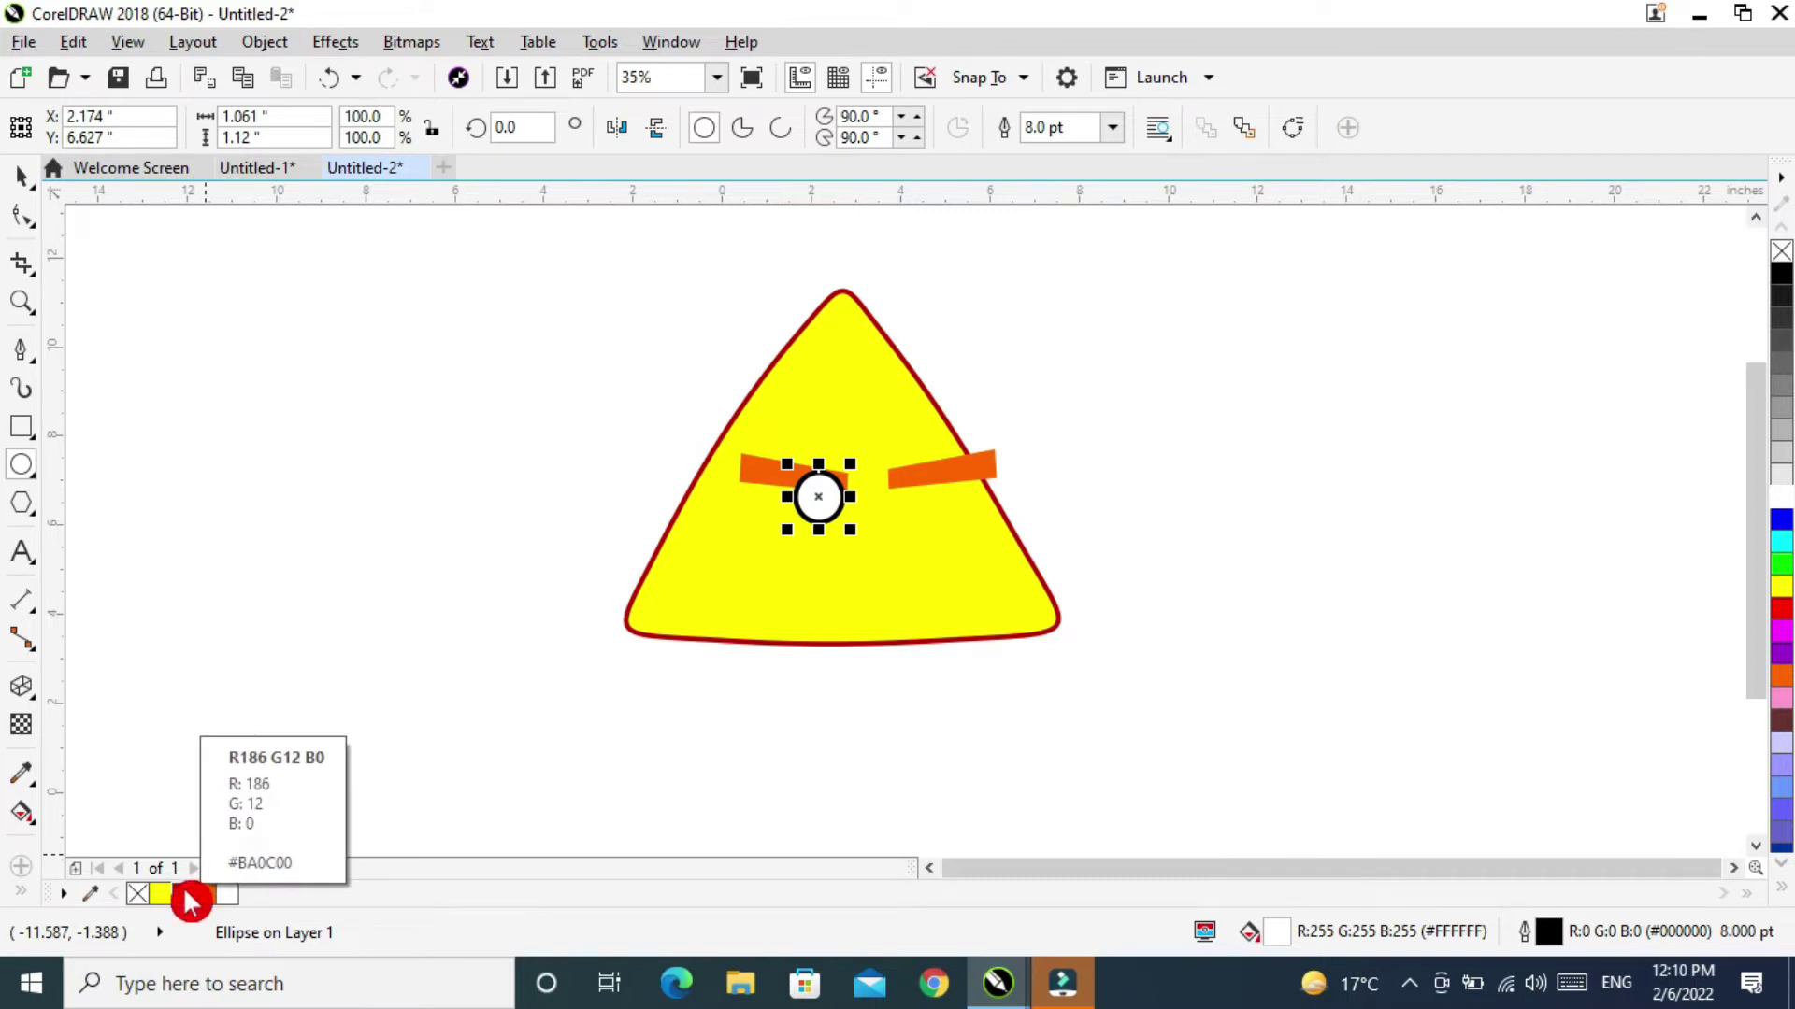
right_click(183, 893)
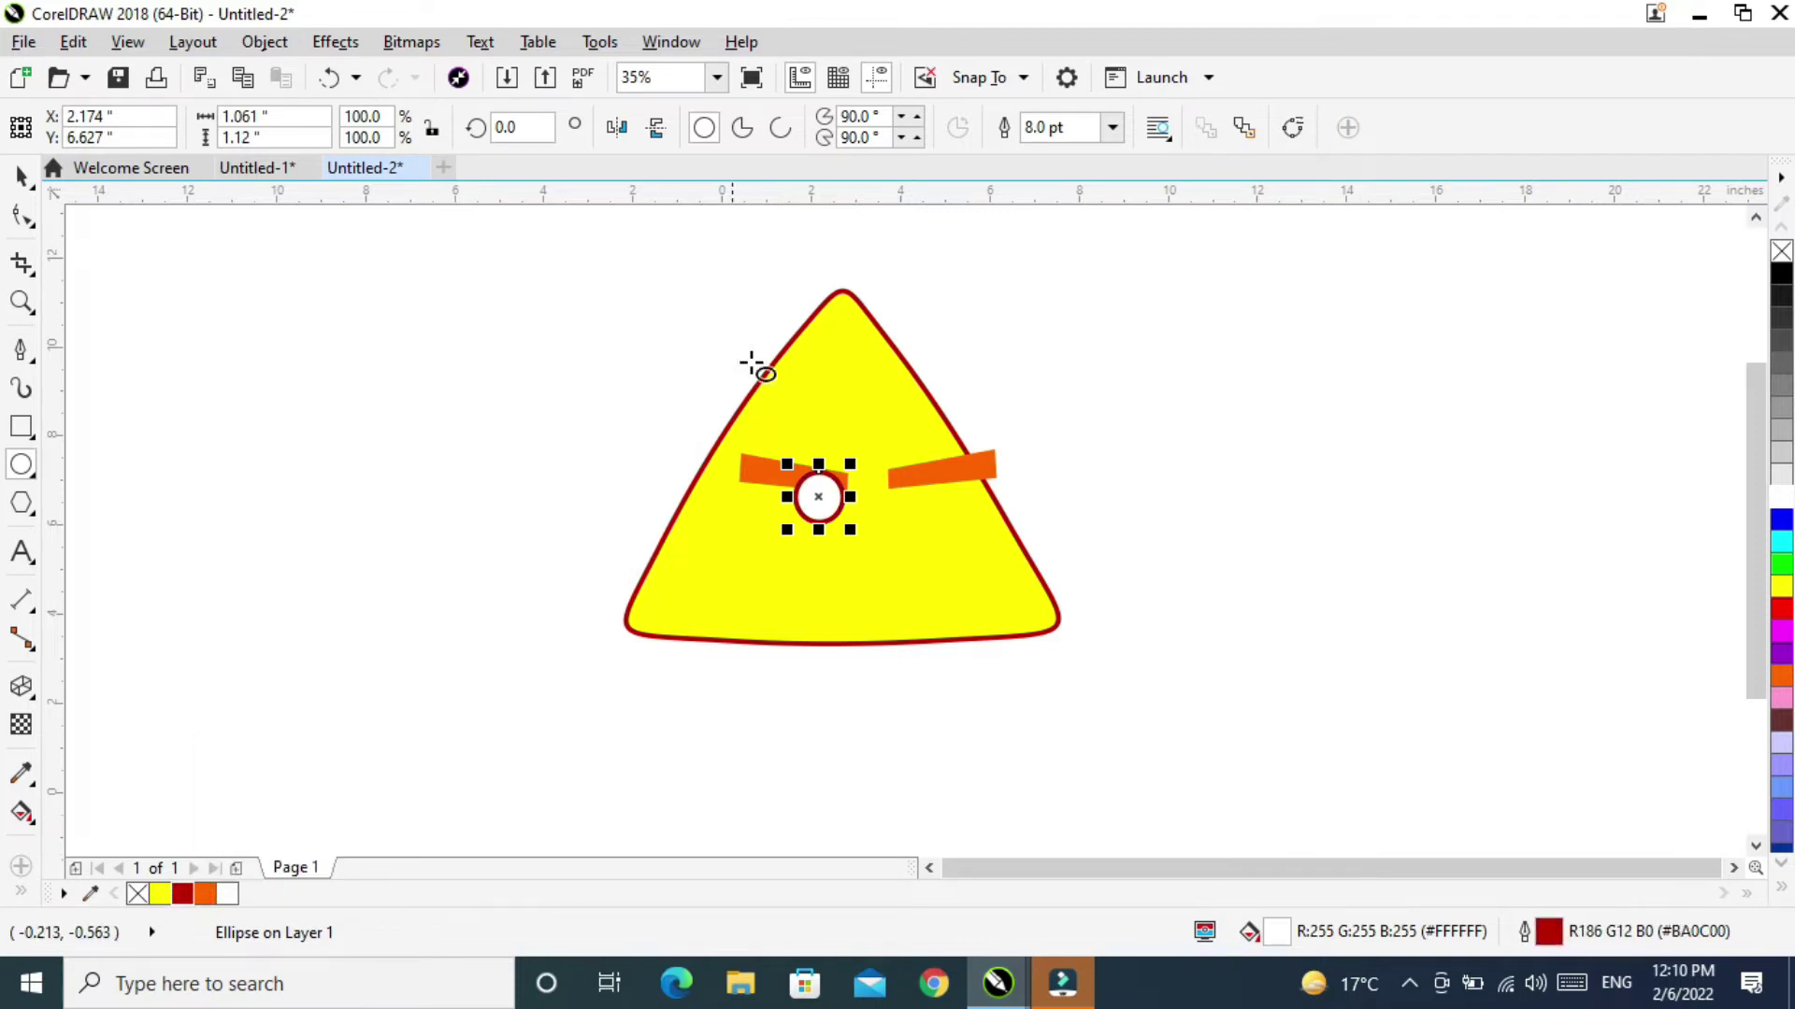
left_click(545, 384)
Bring the left orange bar in front of the white eye circle.
left_click(20, 175)
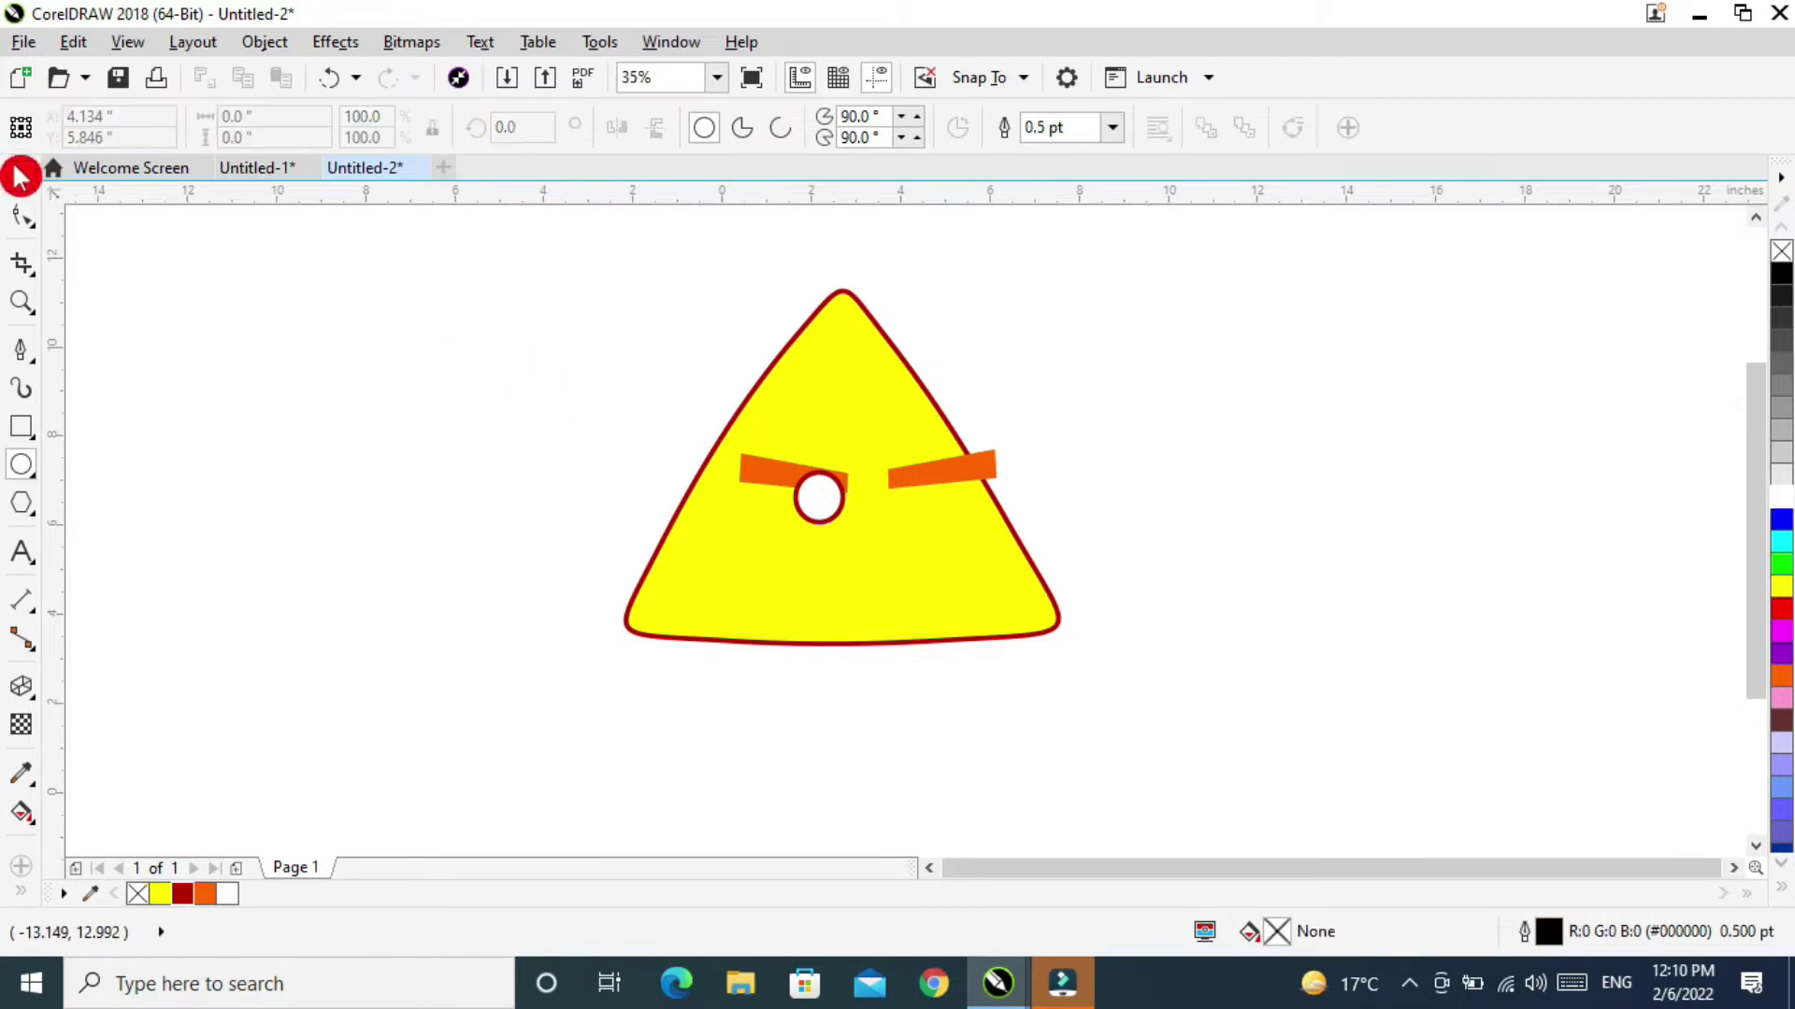
left_click(793, 463)
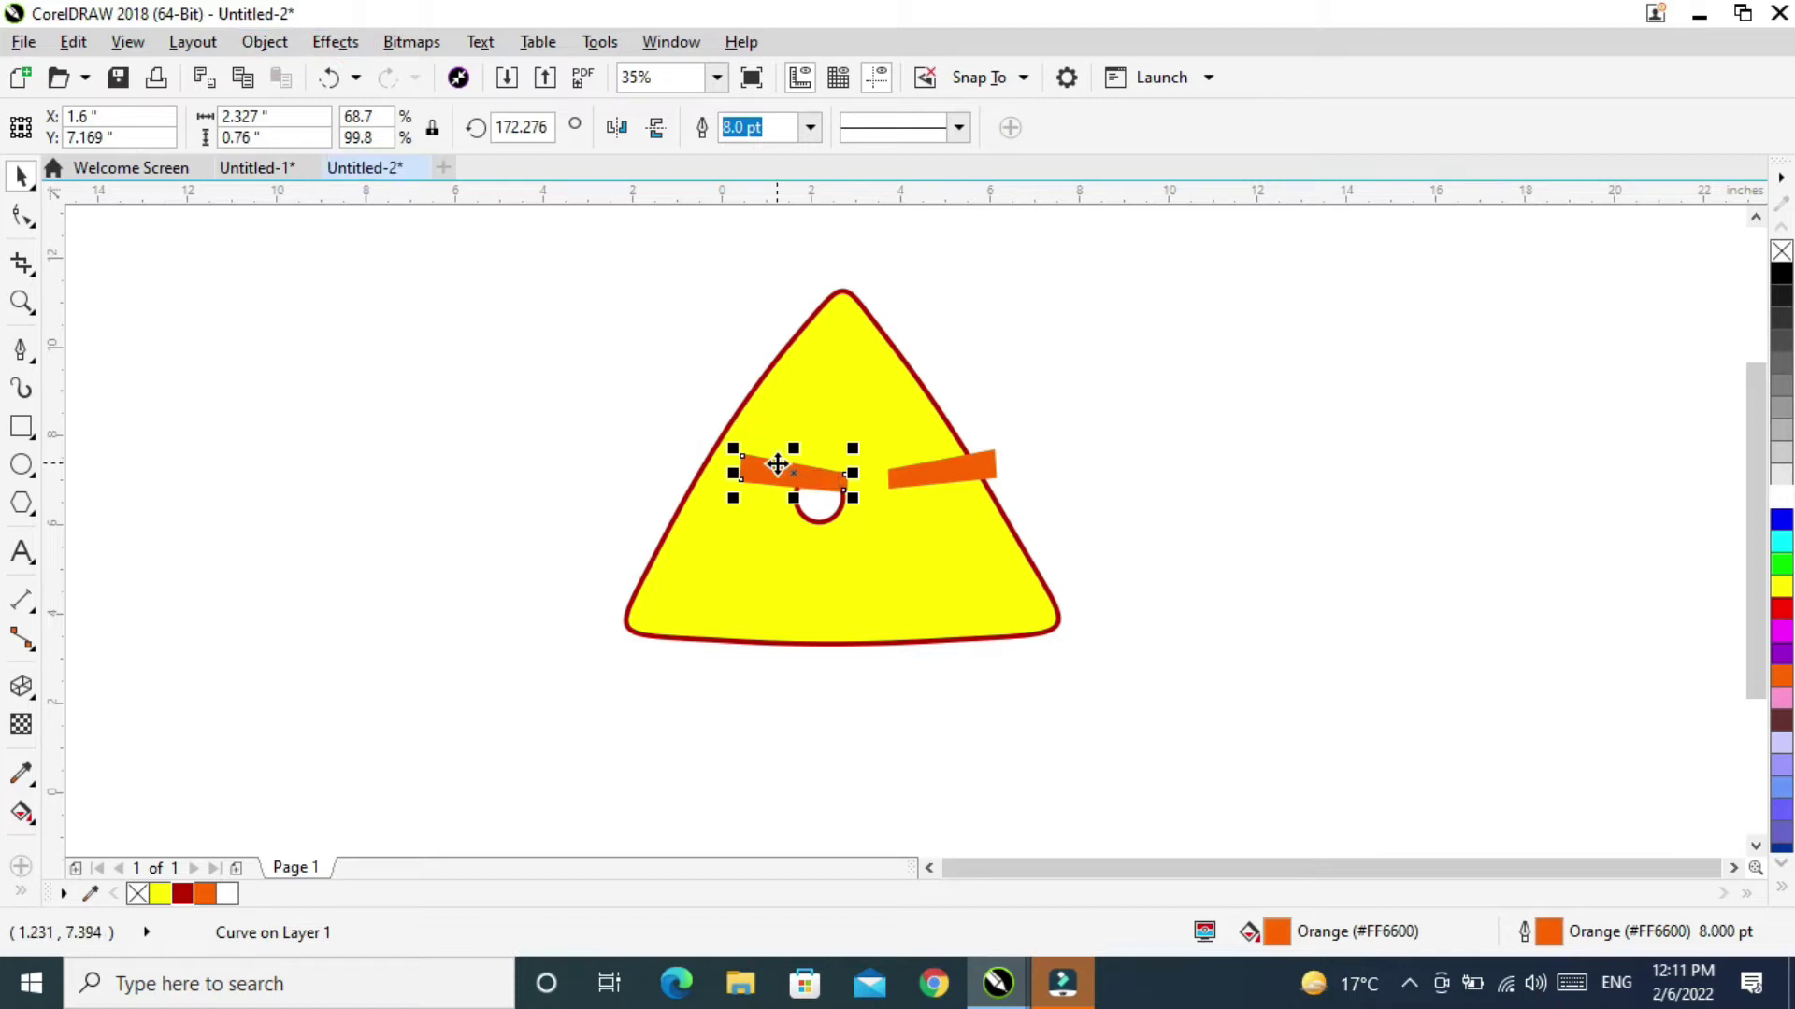
left_click(1225, 425)
Reduce the white eye circle's outline width to 4.0 pt.
left_click(815, 509)
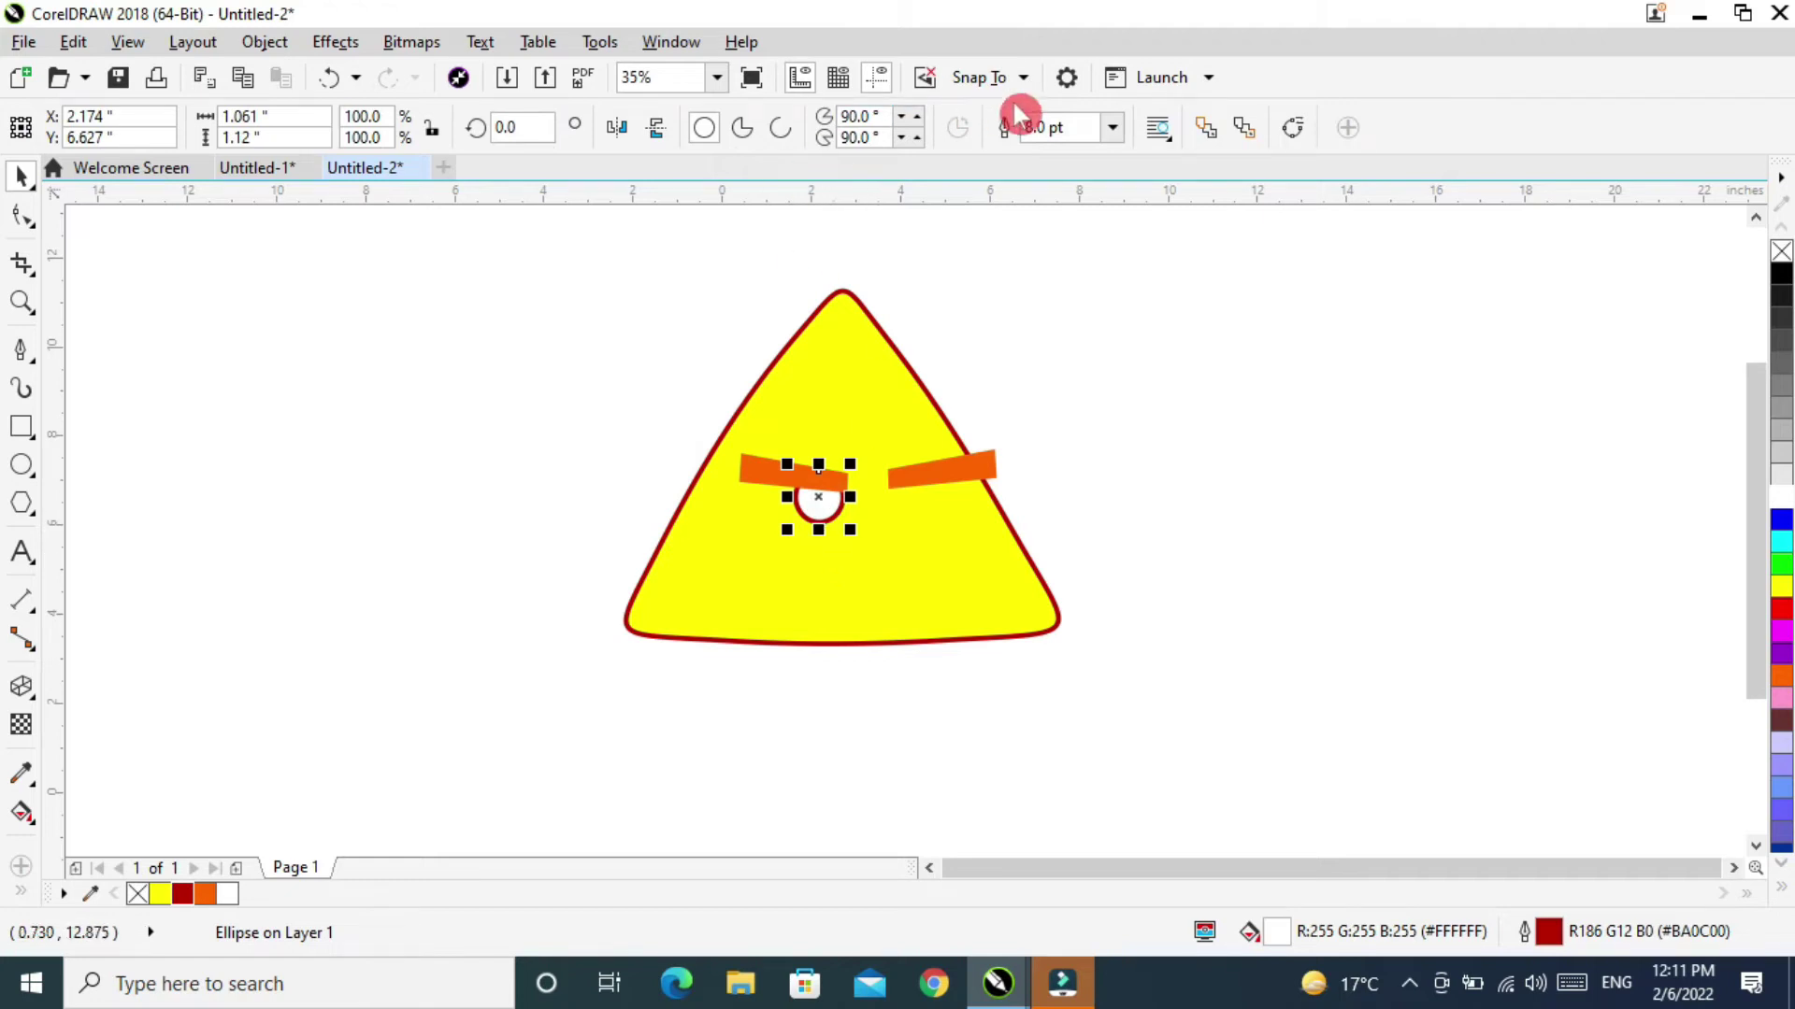
left_click(1112, 128)
left_click(1045, 333)
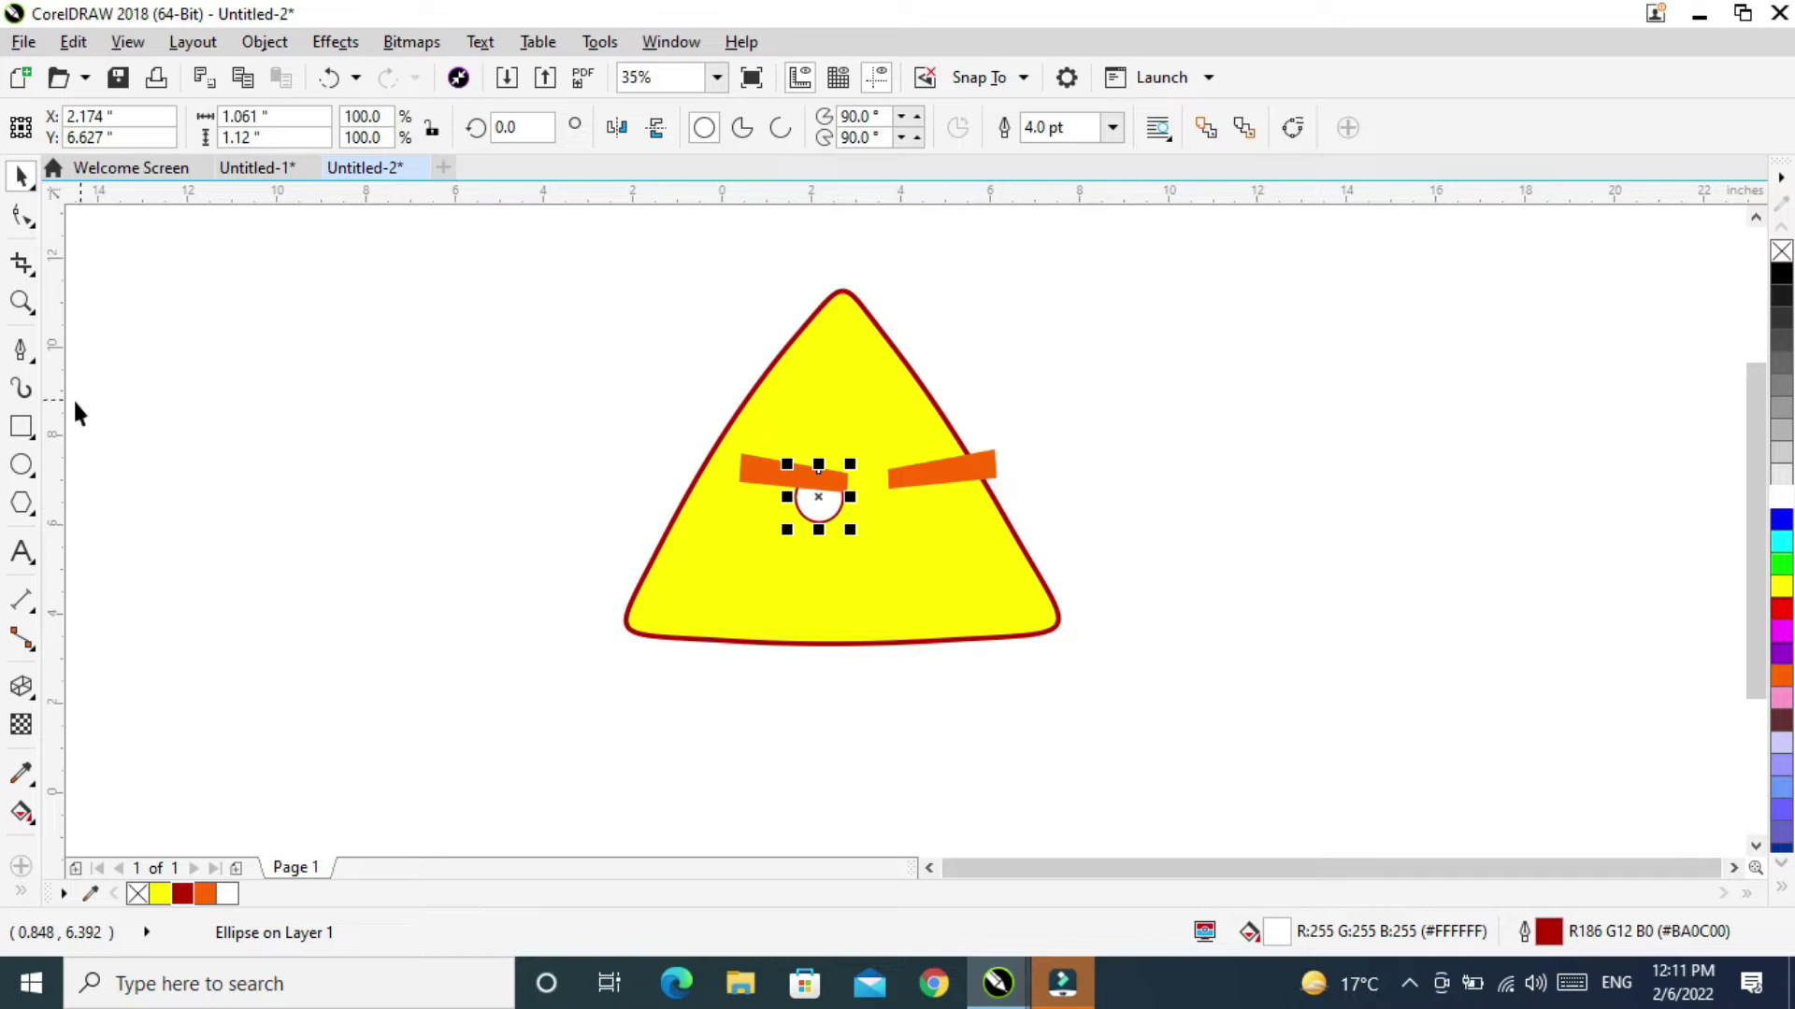
Draw a pupil circle about 0.38 inches in diameter at the right side of the white eye.
left_click(21, 467)
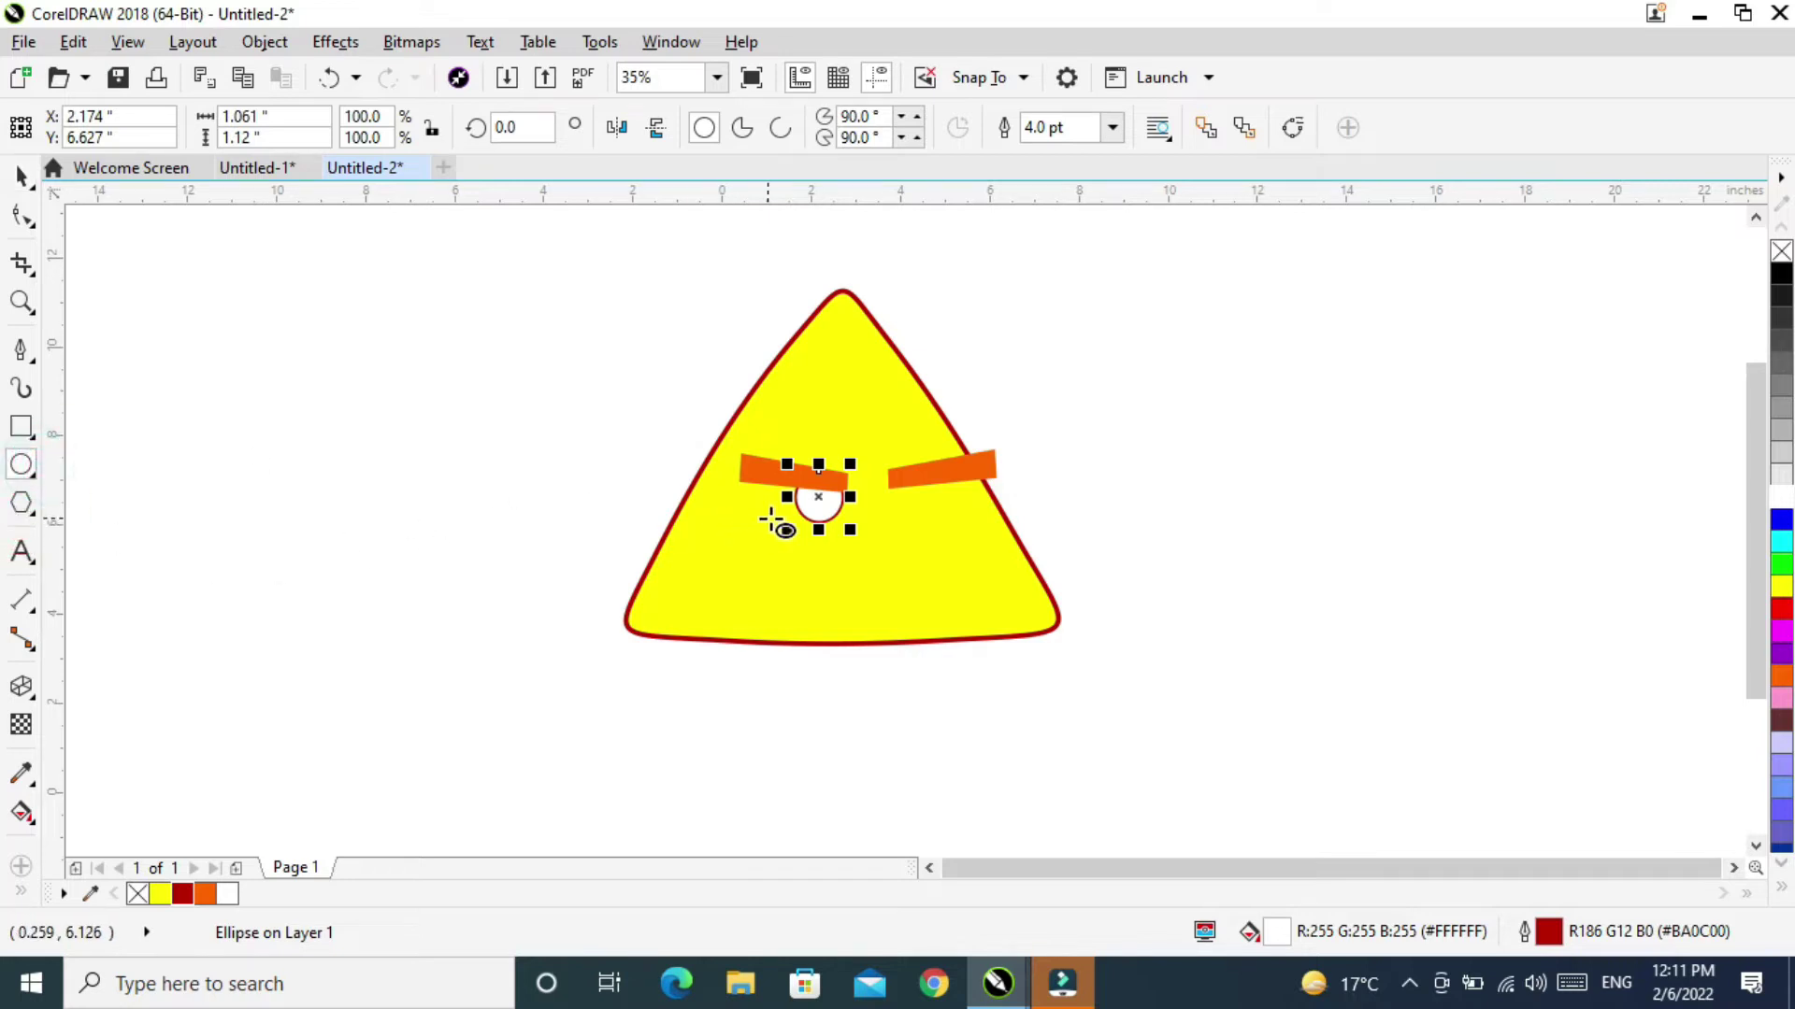
left_click_drag(821, 502, 830, 509)
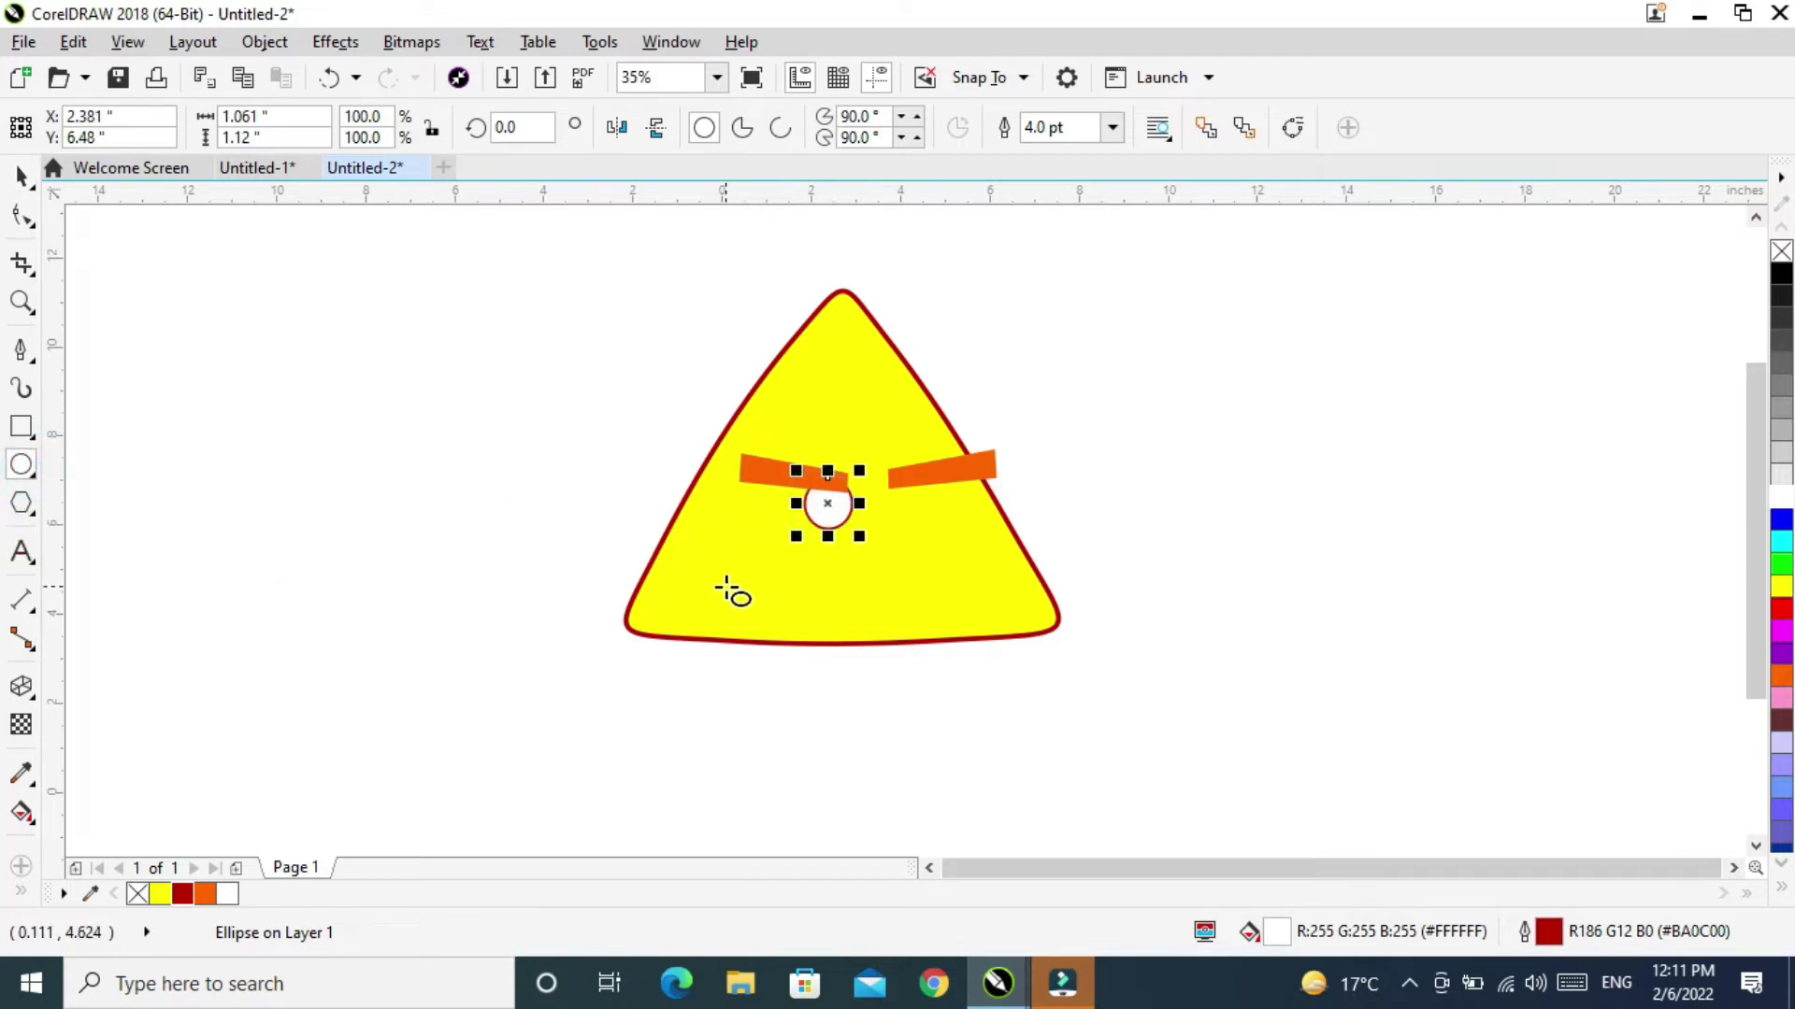
left_click_drag(495, 479, 505, 496)
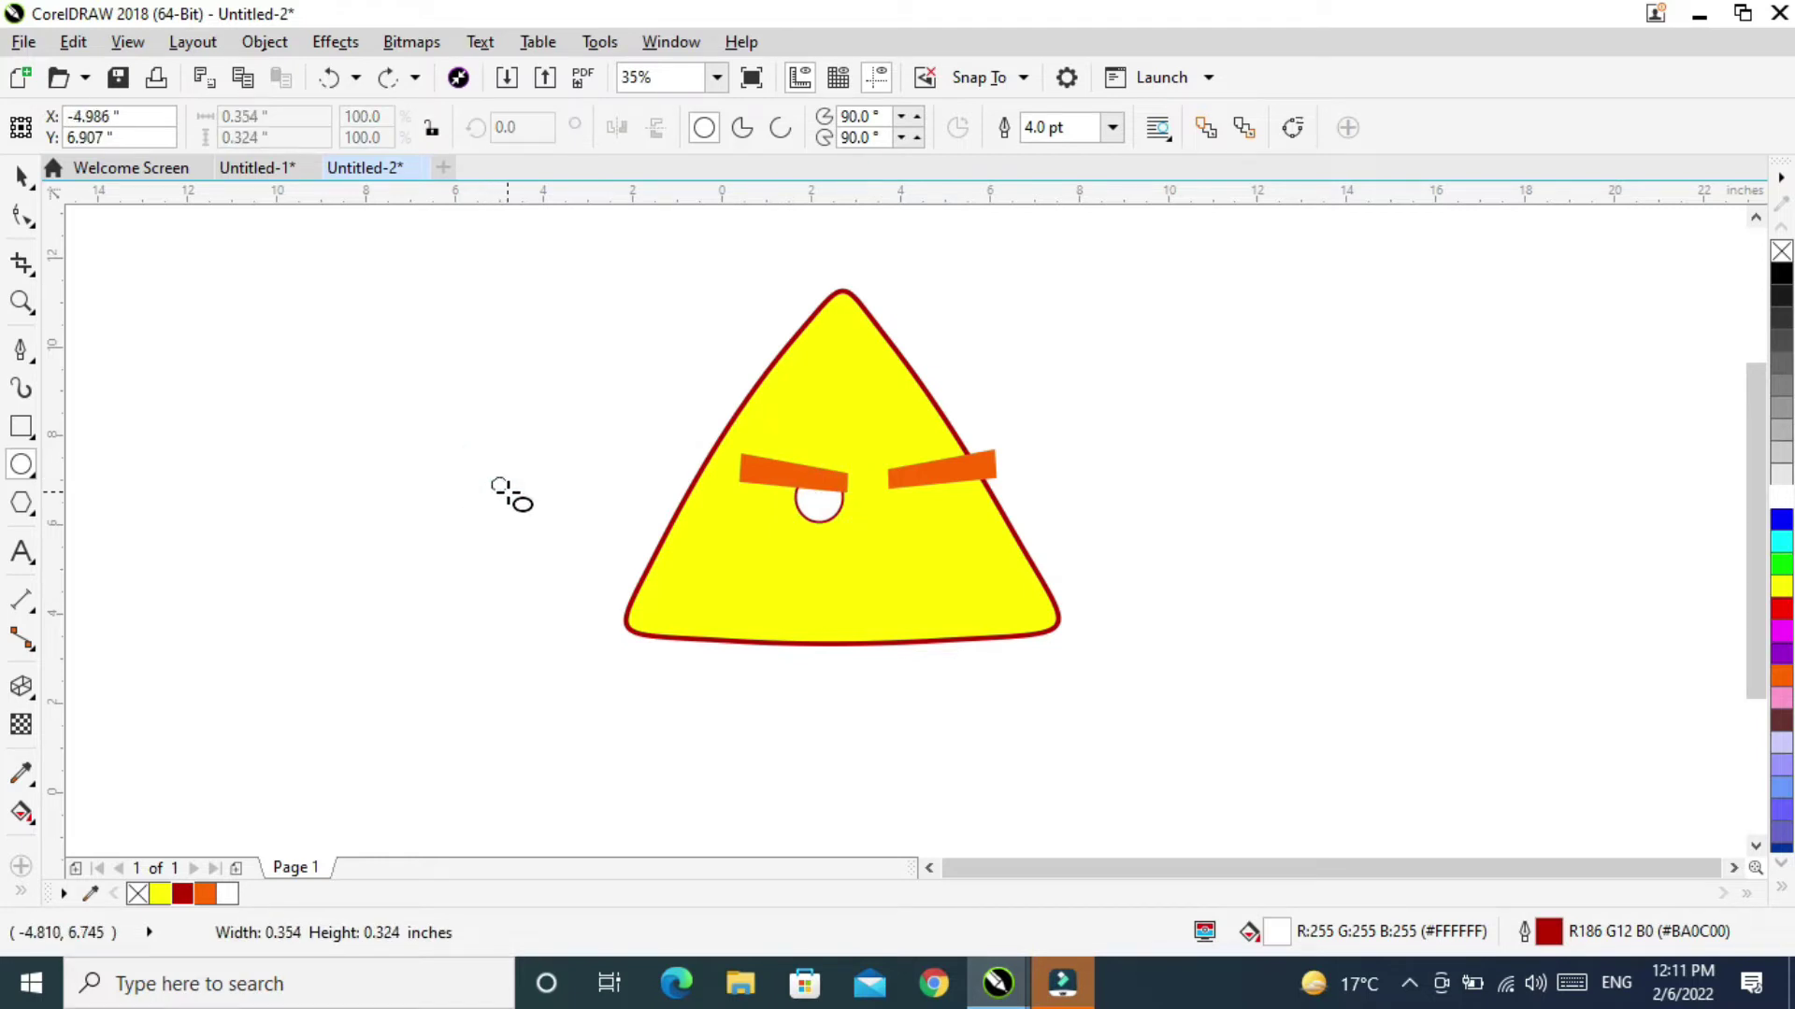
left_click_drag(505, 495, 828, 497)
left_click(22, 175)
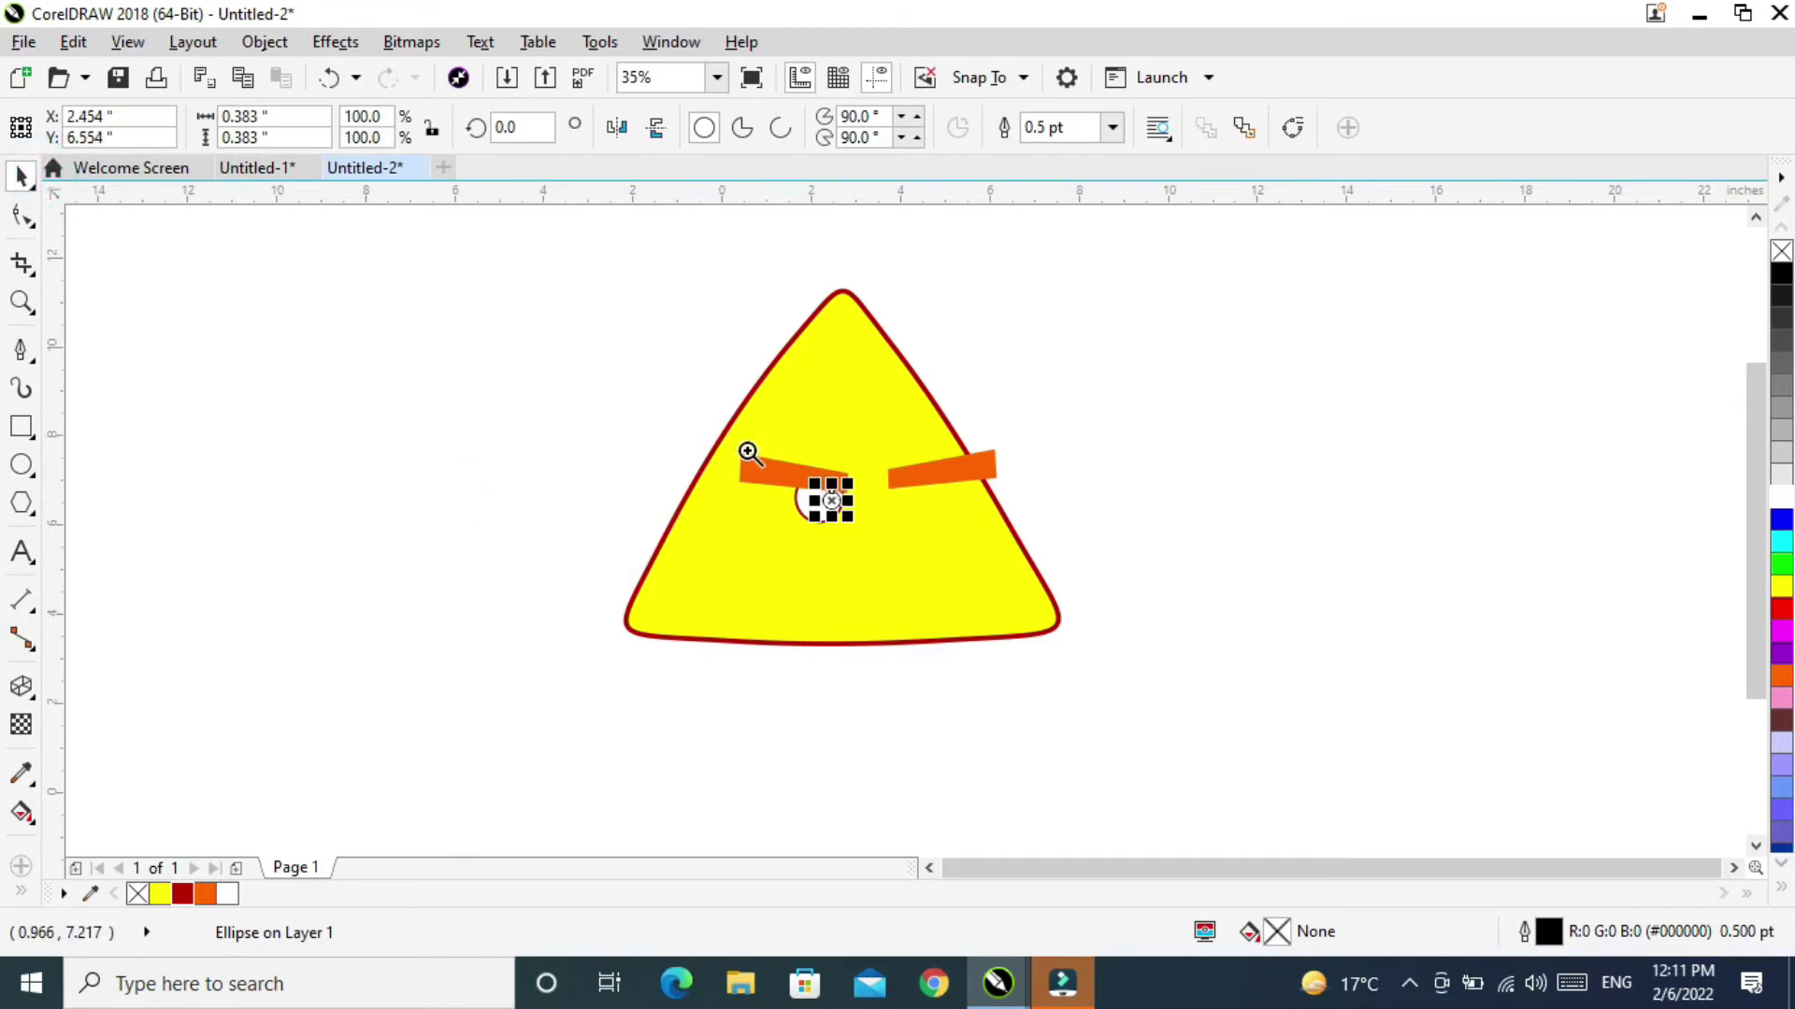
left_click_drag(888, 548, 893, 561)
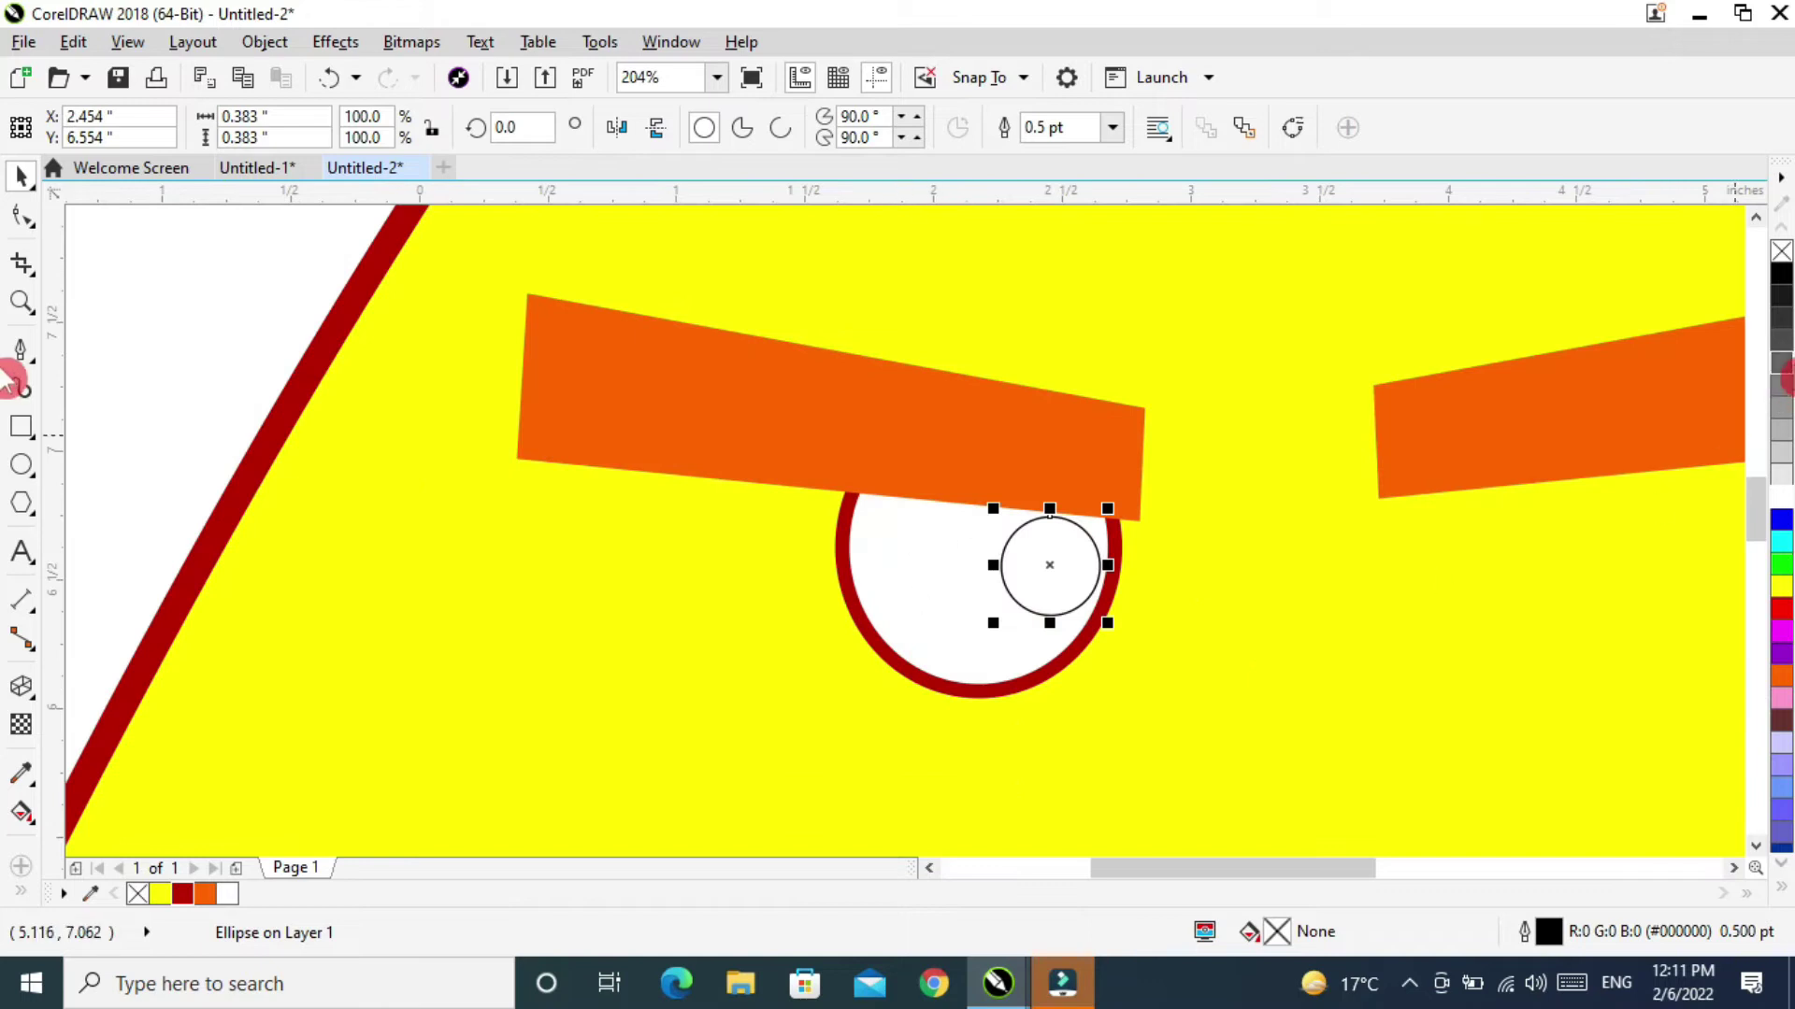
Fill the pupil circle black, shrink it to about 0.36 inches and place it just under the left orange bar.
left_click(1781, 273)
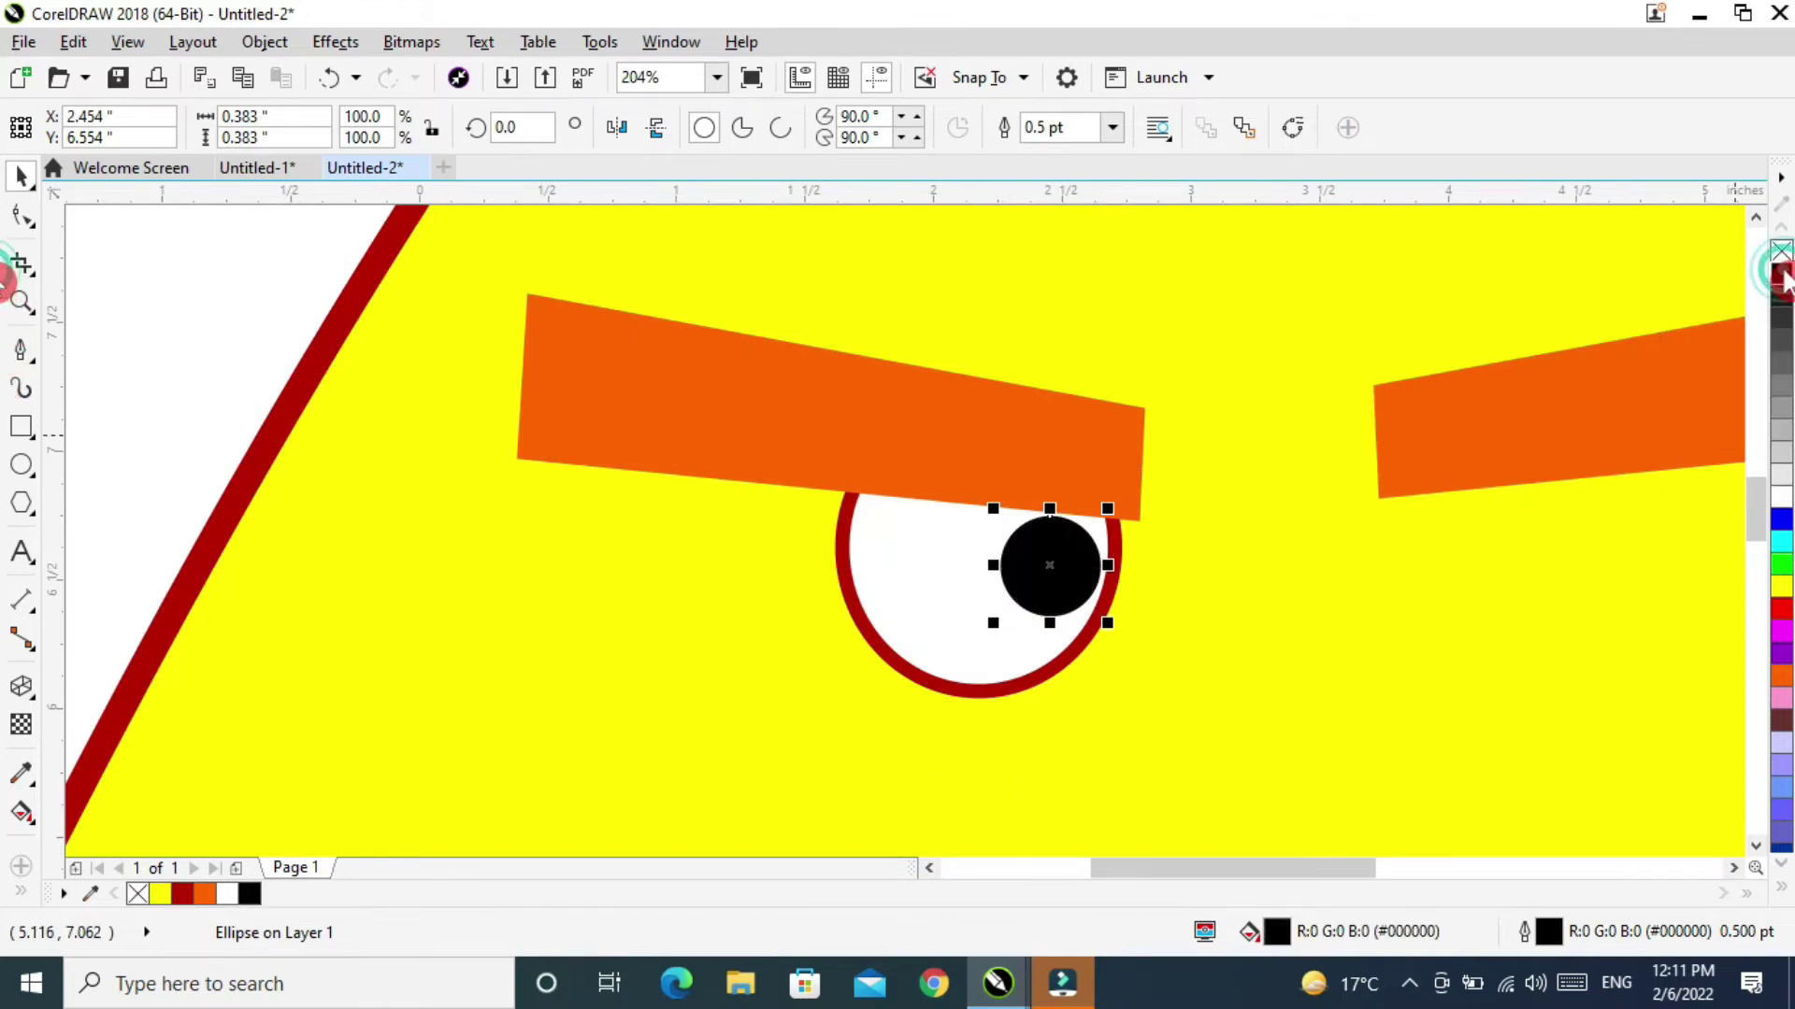
left_click_drag(1108, 622, 1038, 562)
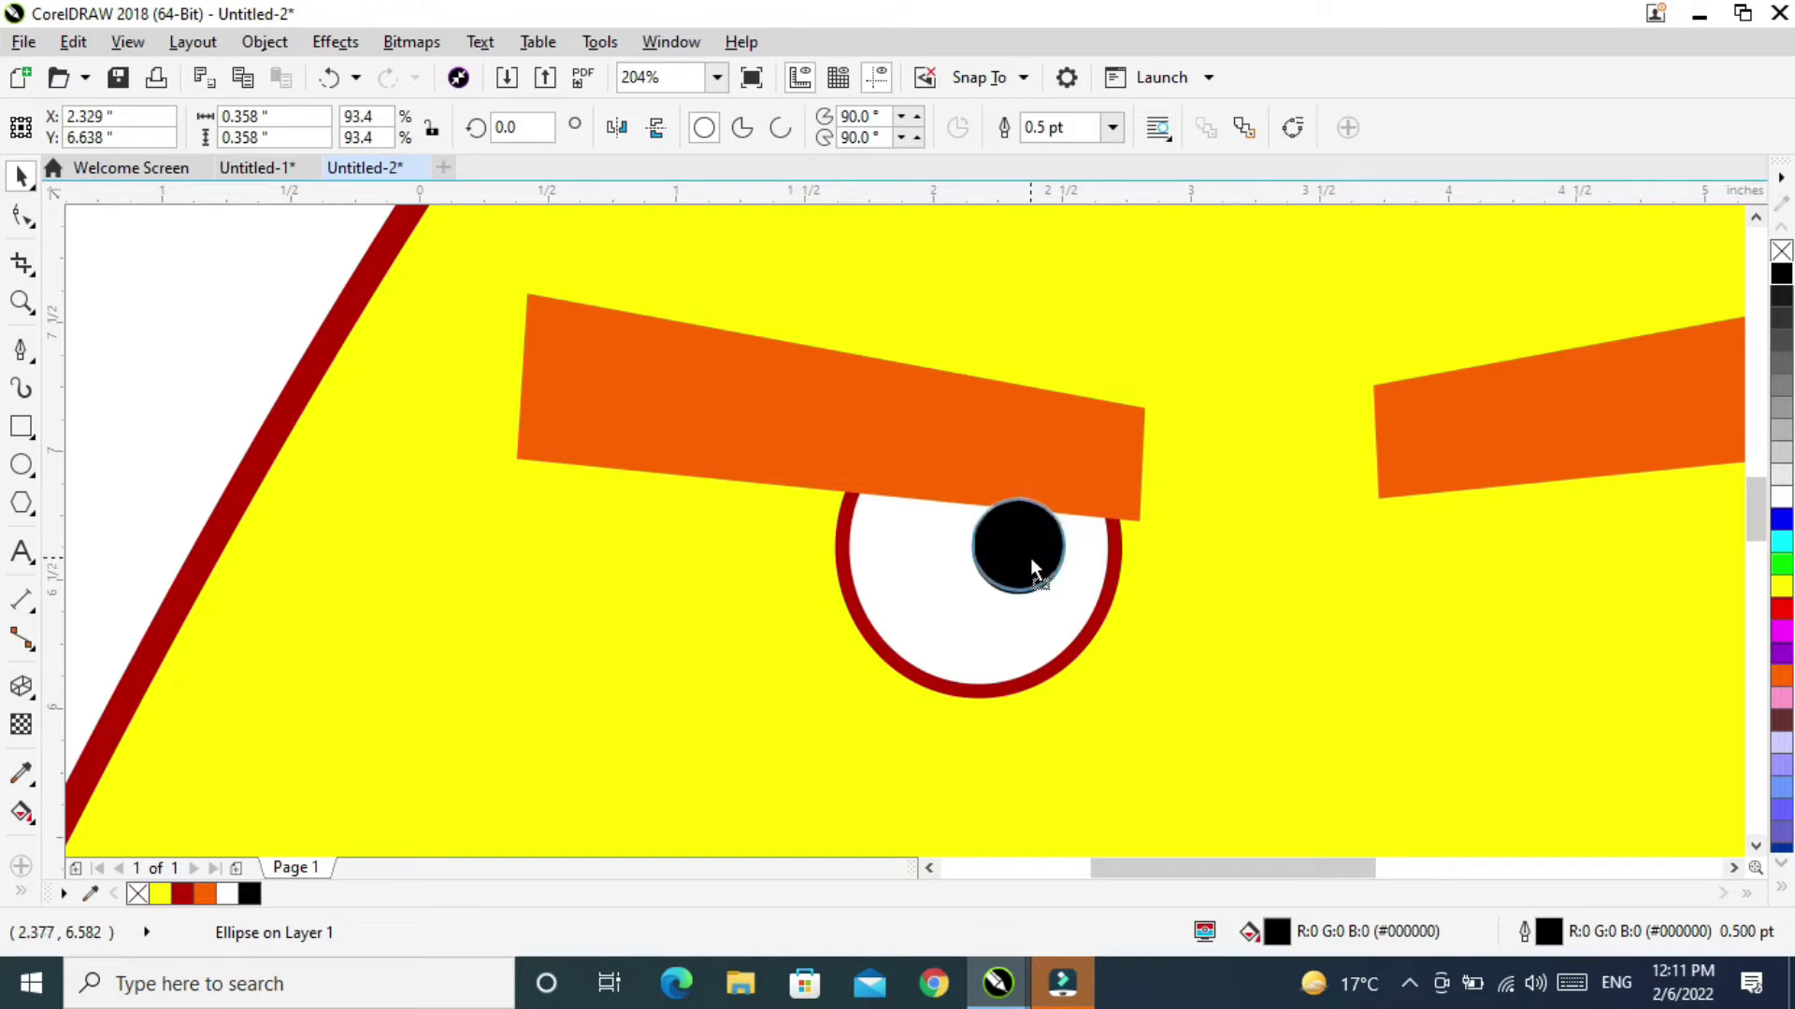
left_click_drag(1031, 557, 1030, 557)
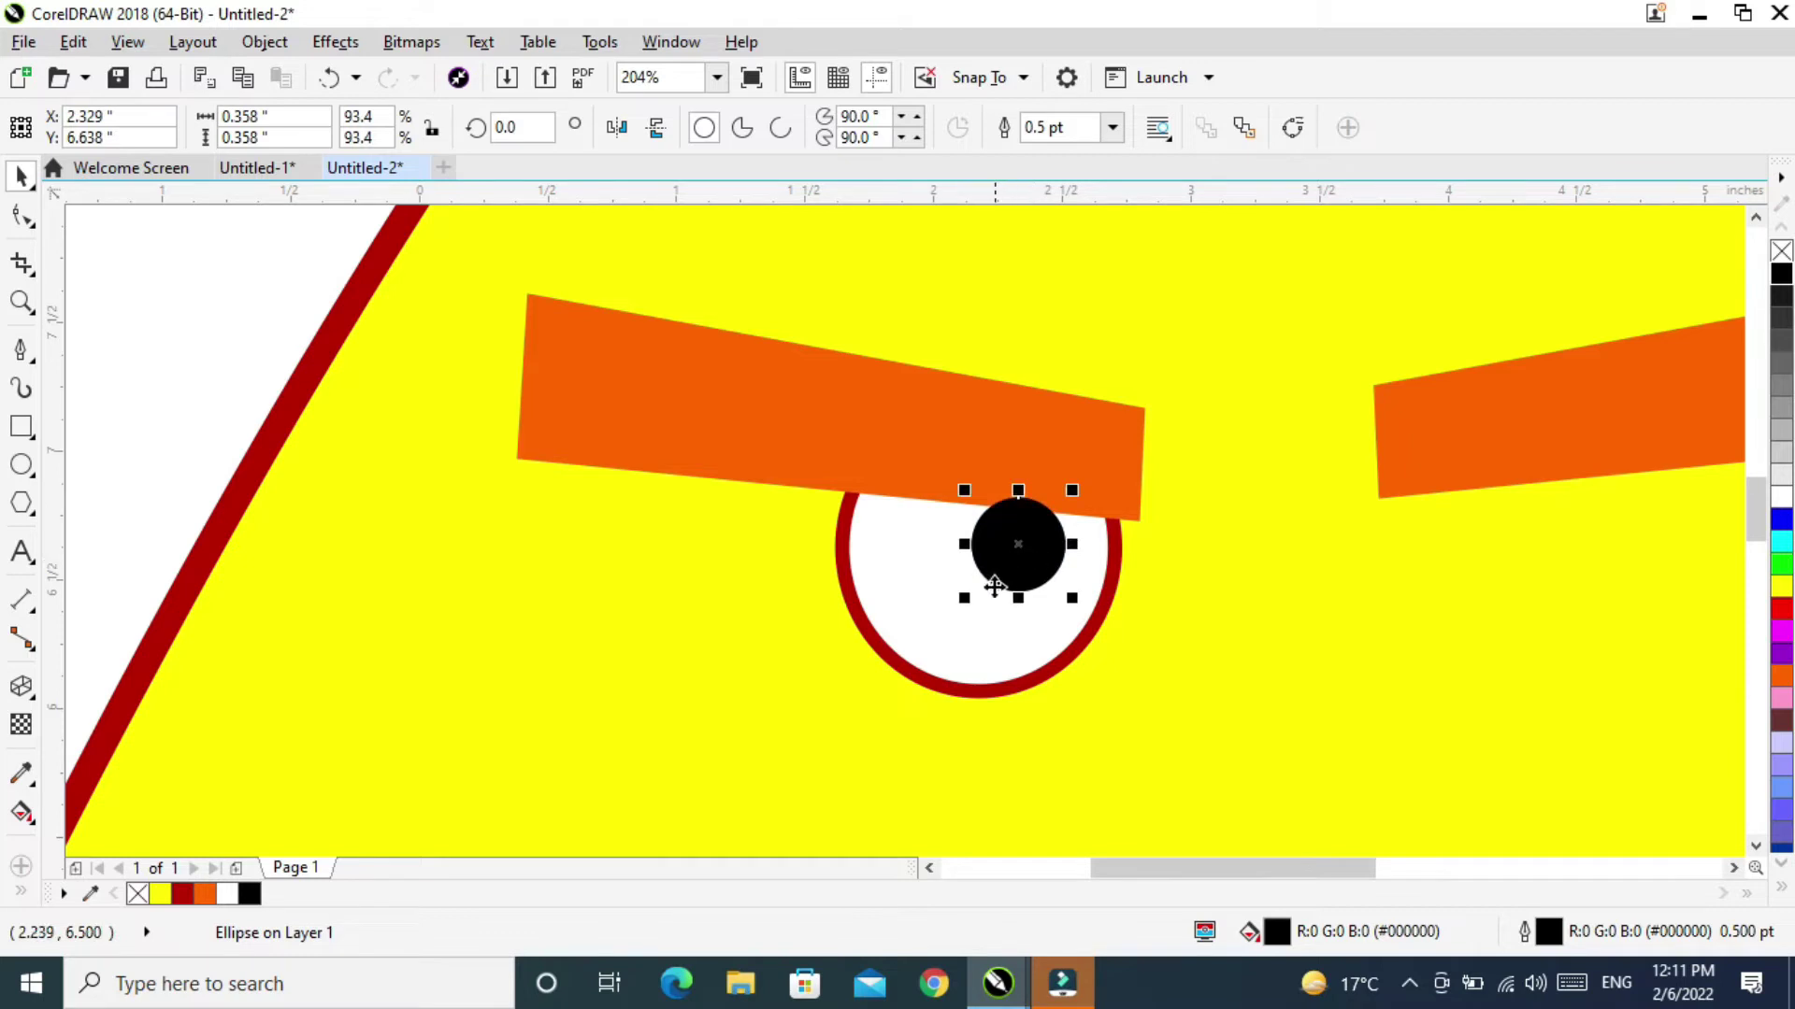
Add a highlight by duplicating the pupil at about 0.135 inches, filling it white and placing it in the pupil's upper right.
left_click_drag(964, 597, 1031, 549)
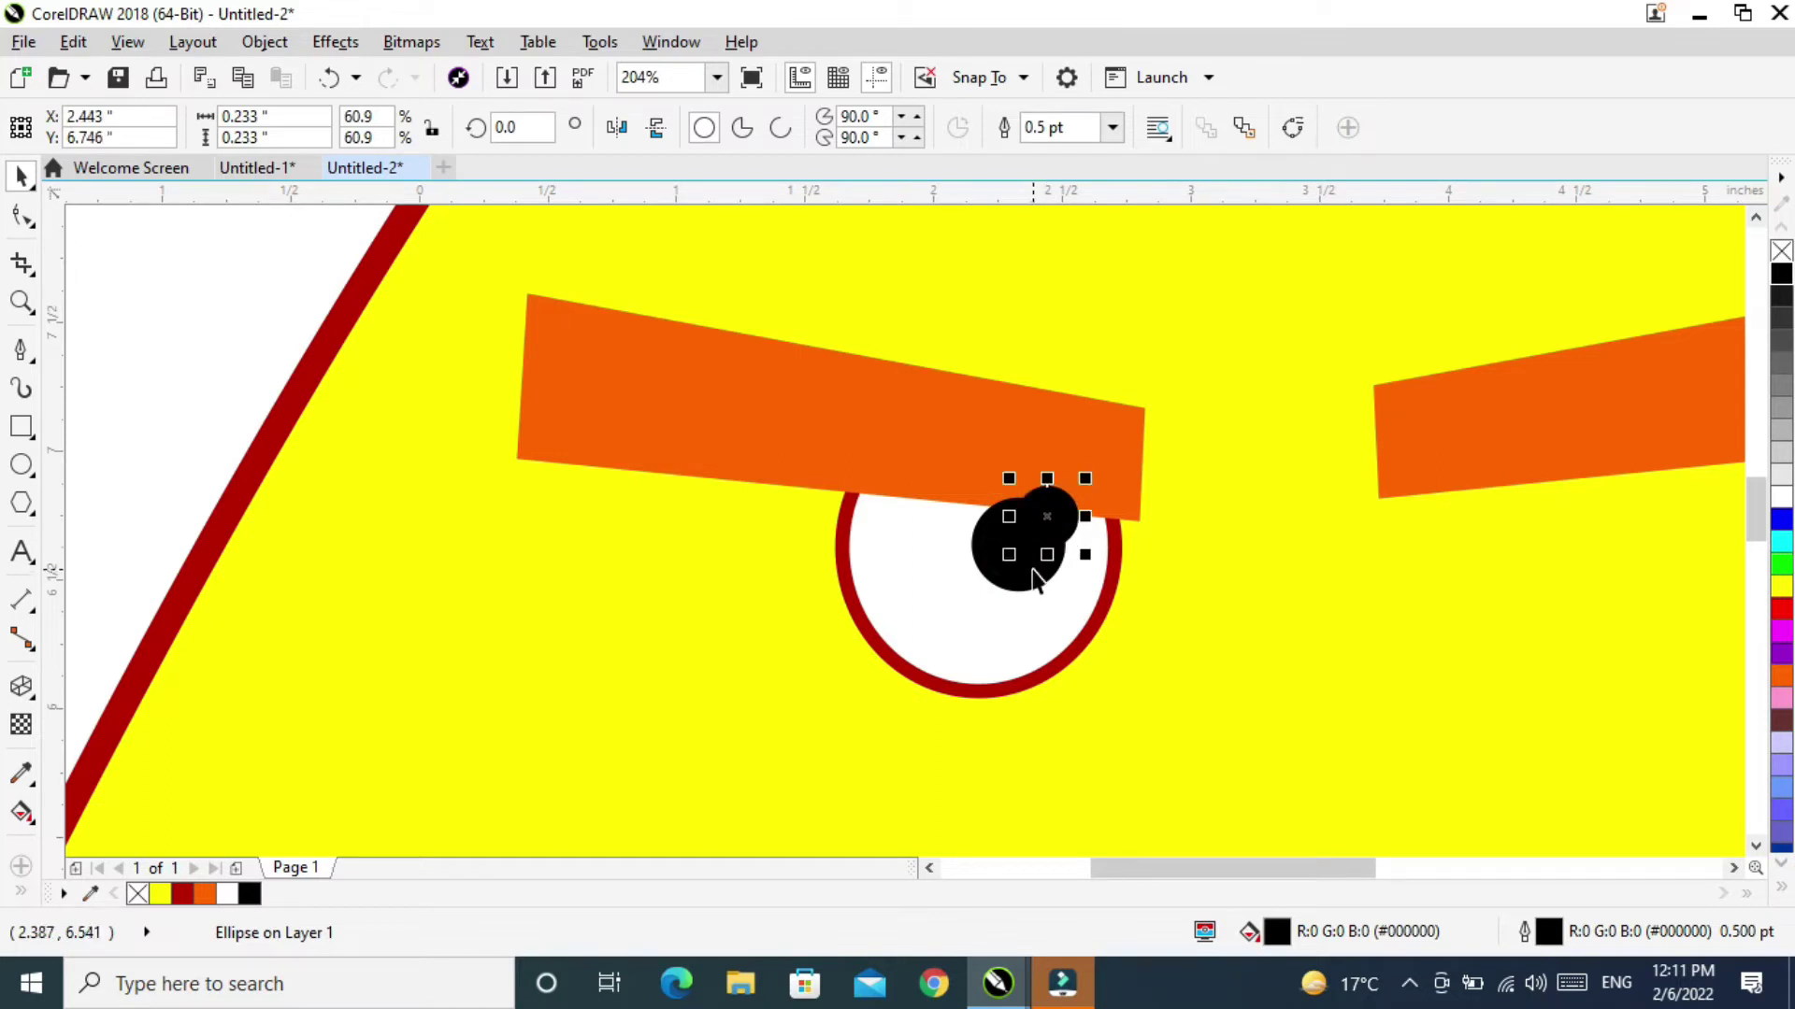
left_click_drag(1085, 479, 1072, 492)
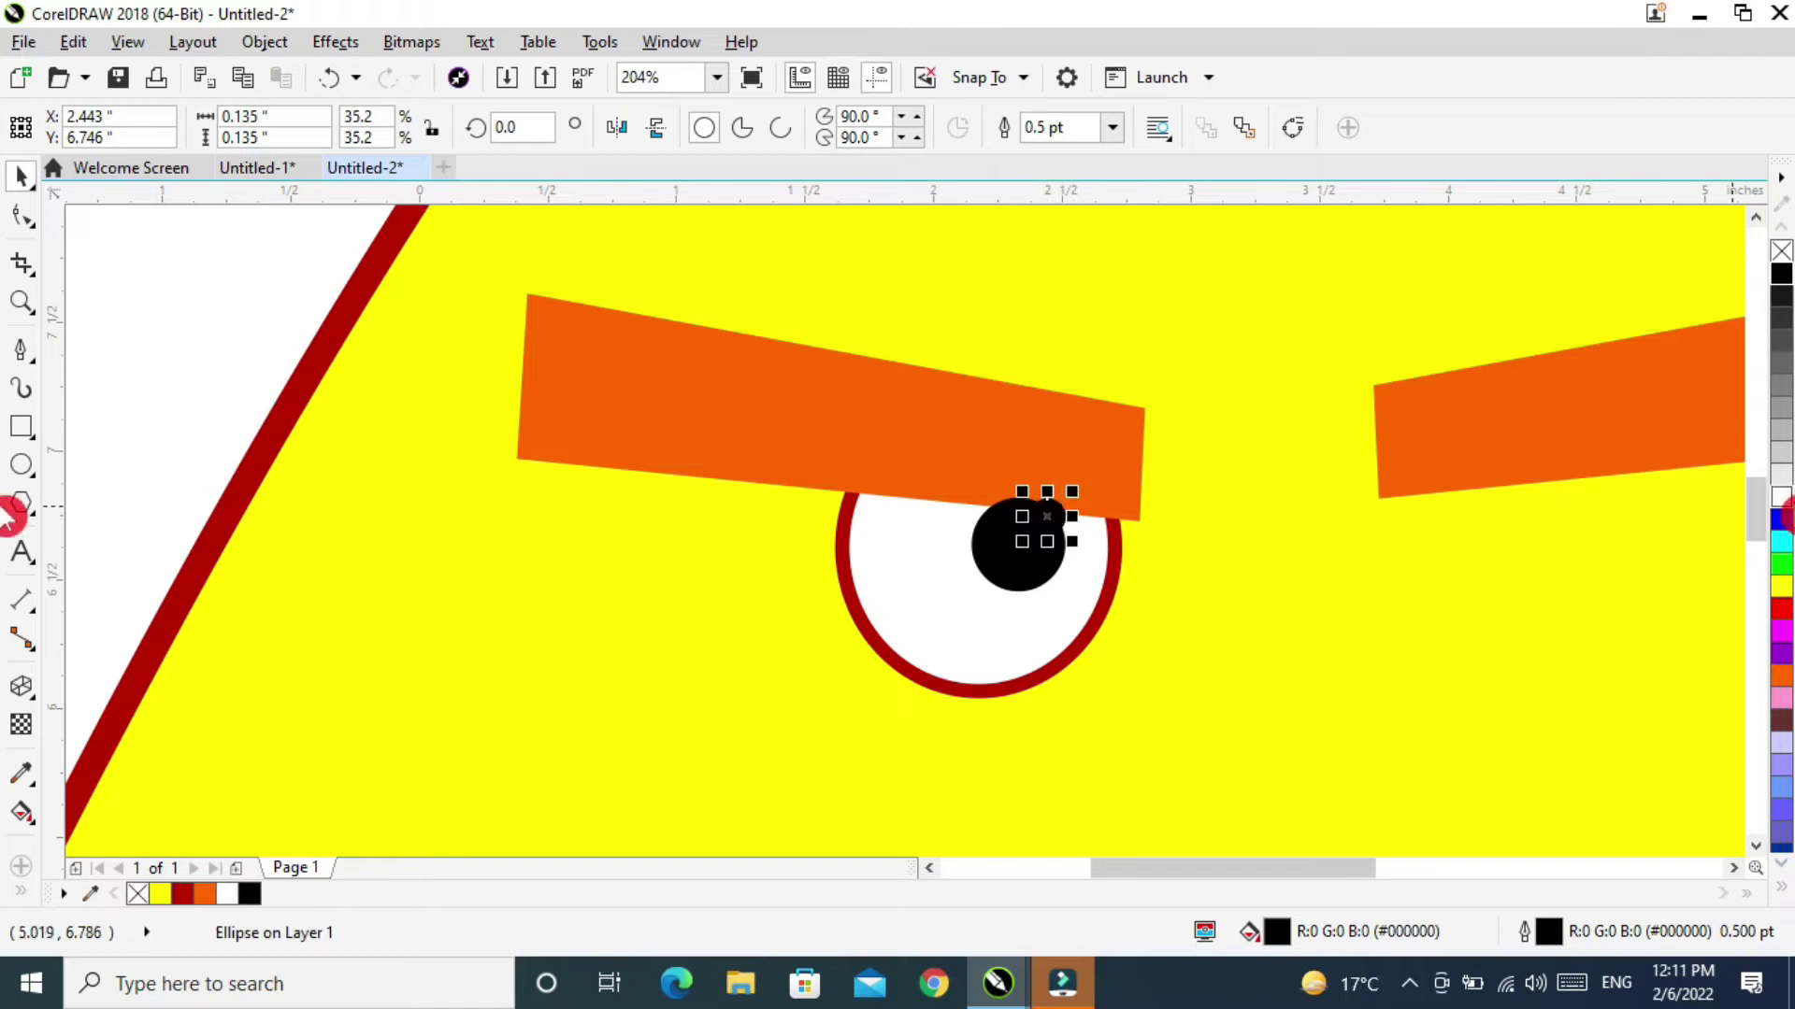
left_click(1780, 497)
left_click_drag(1048, 514, 1039, 524)
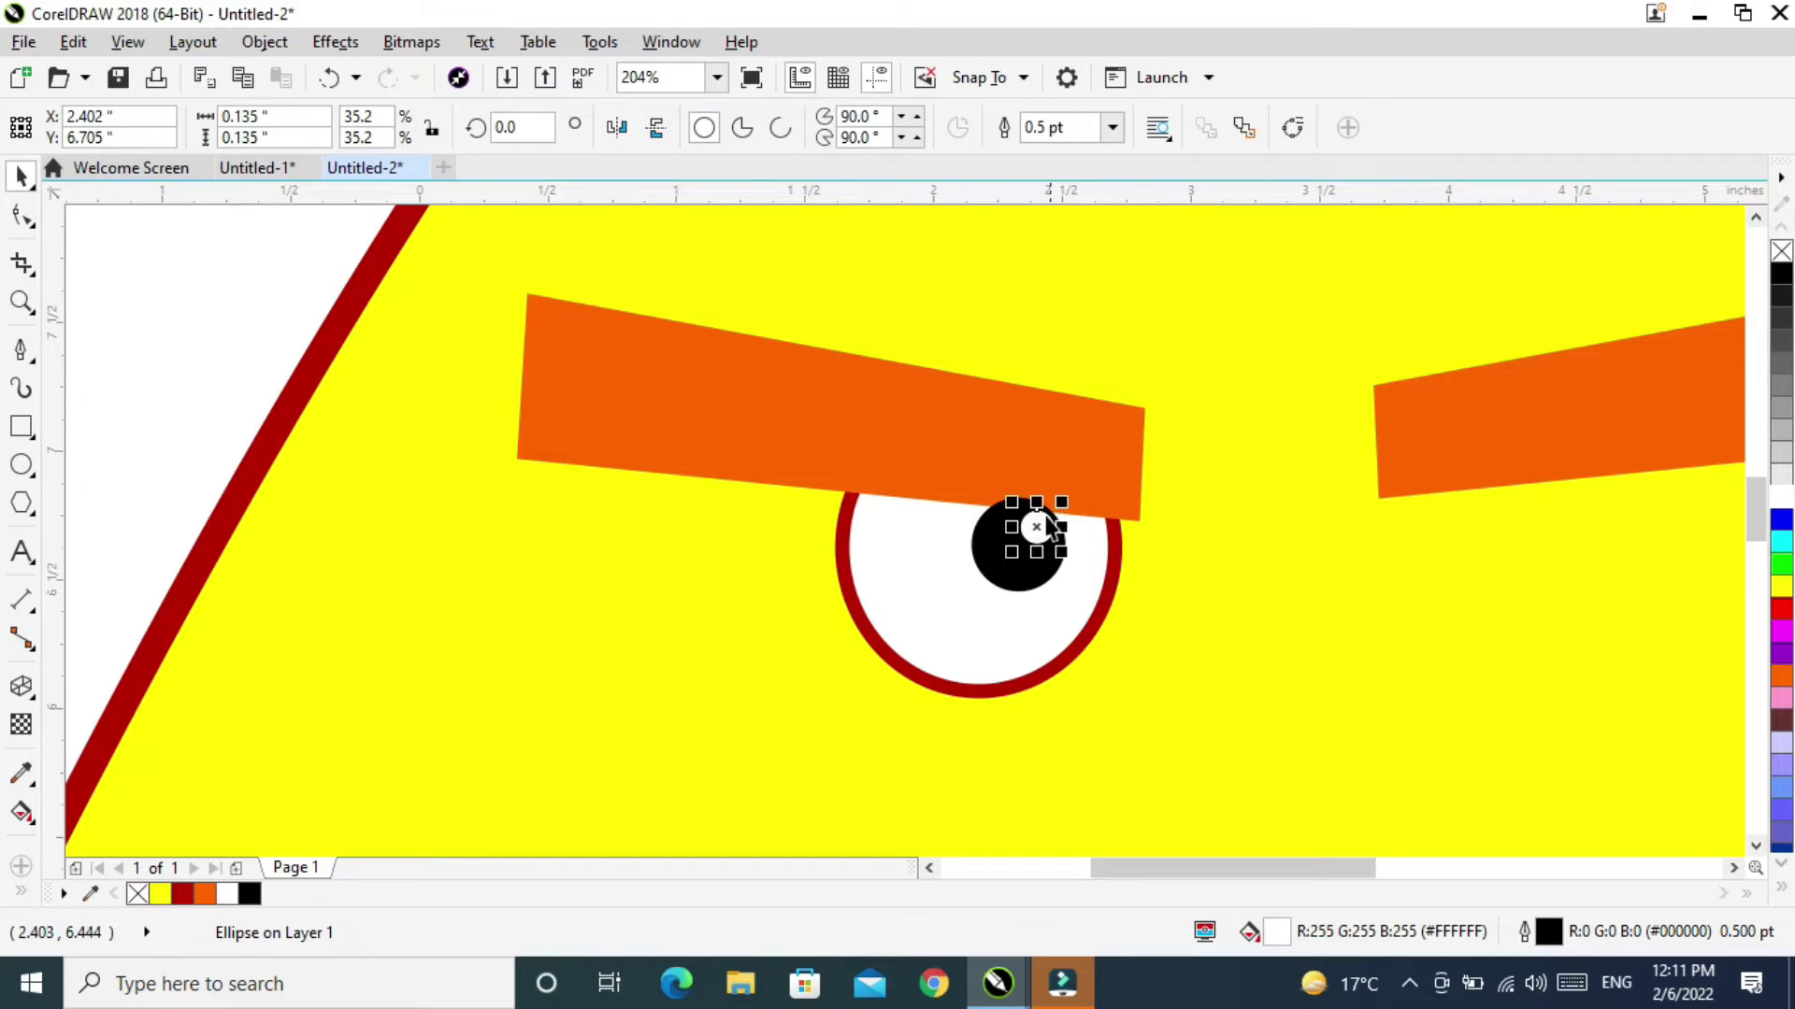
left_click(164, 434)
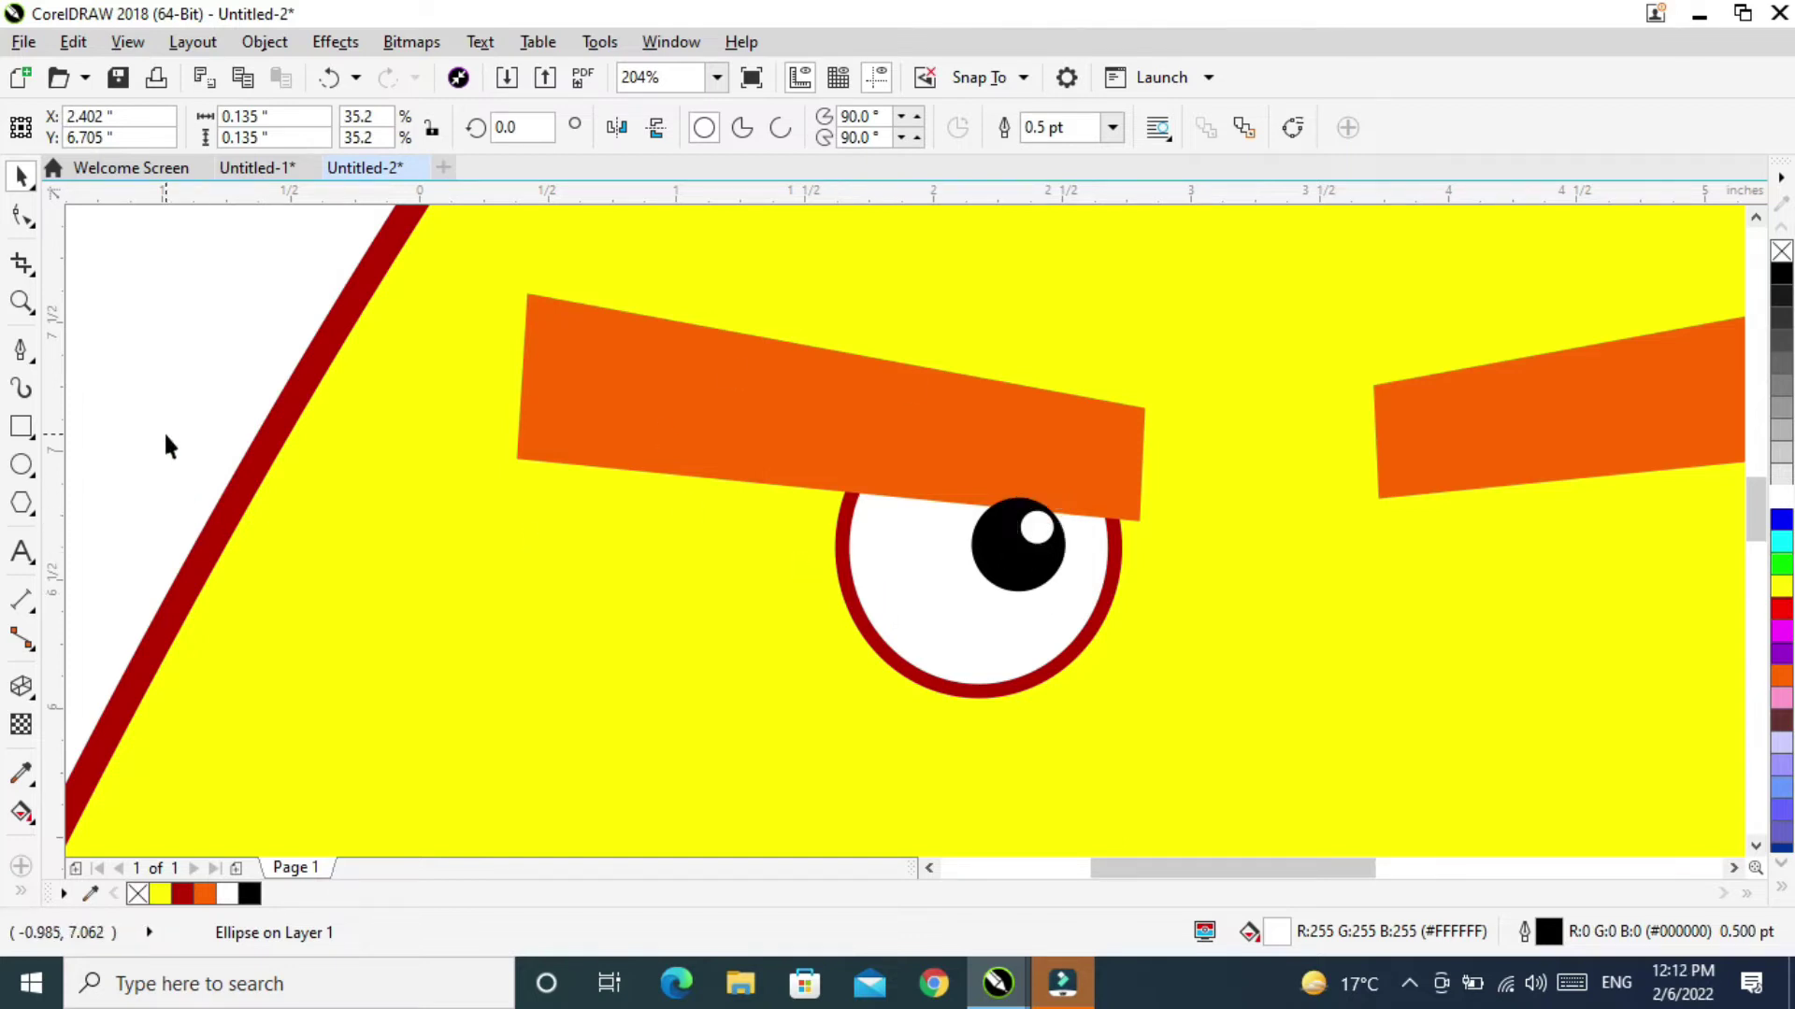
Bring the left orange bar in front of the pupil and its highlight.
left_click(1021, 565)
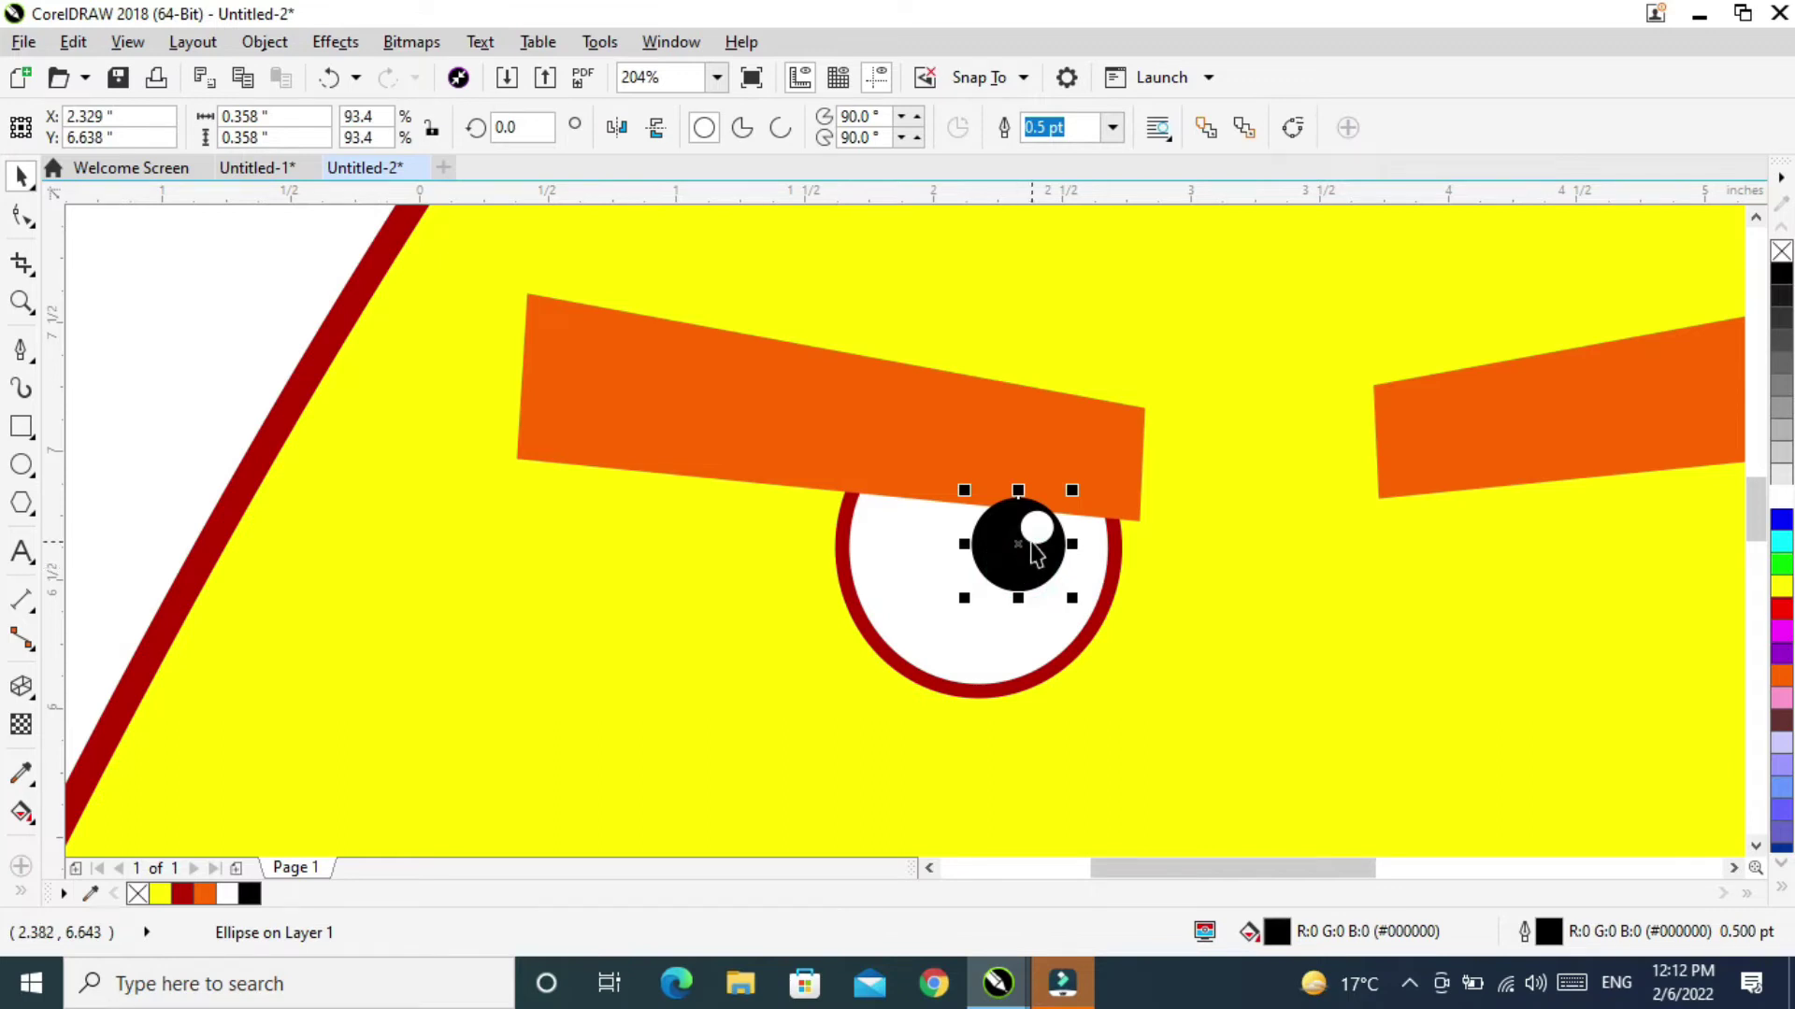
left_click(670, 413)
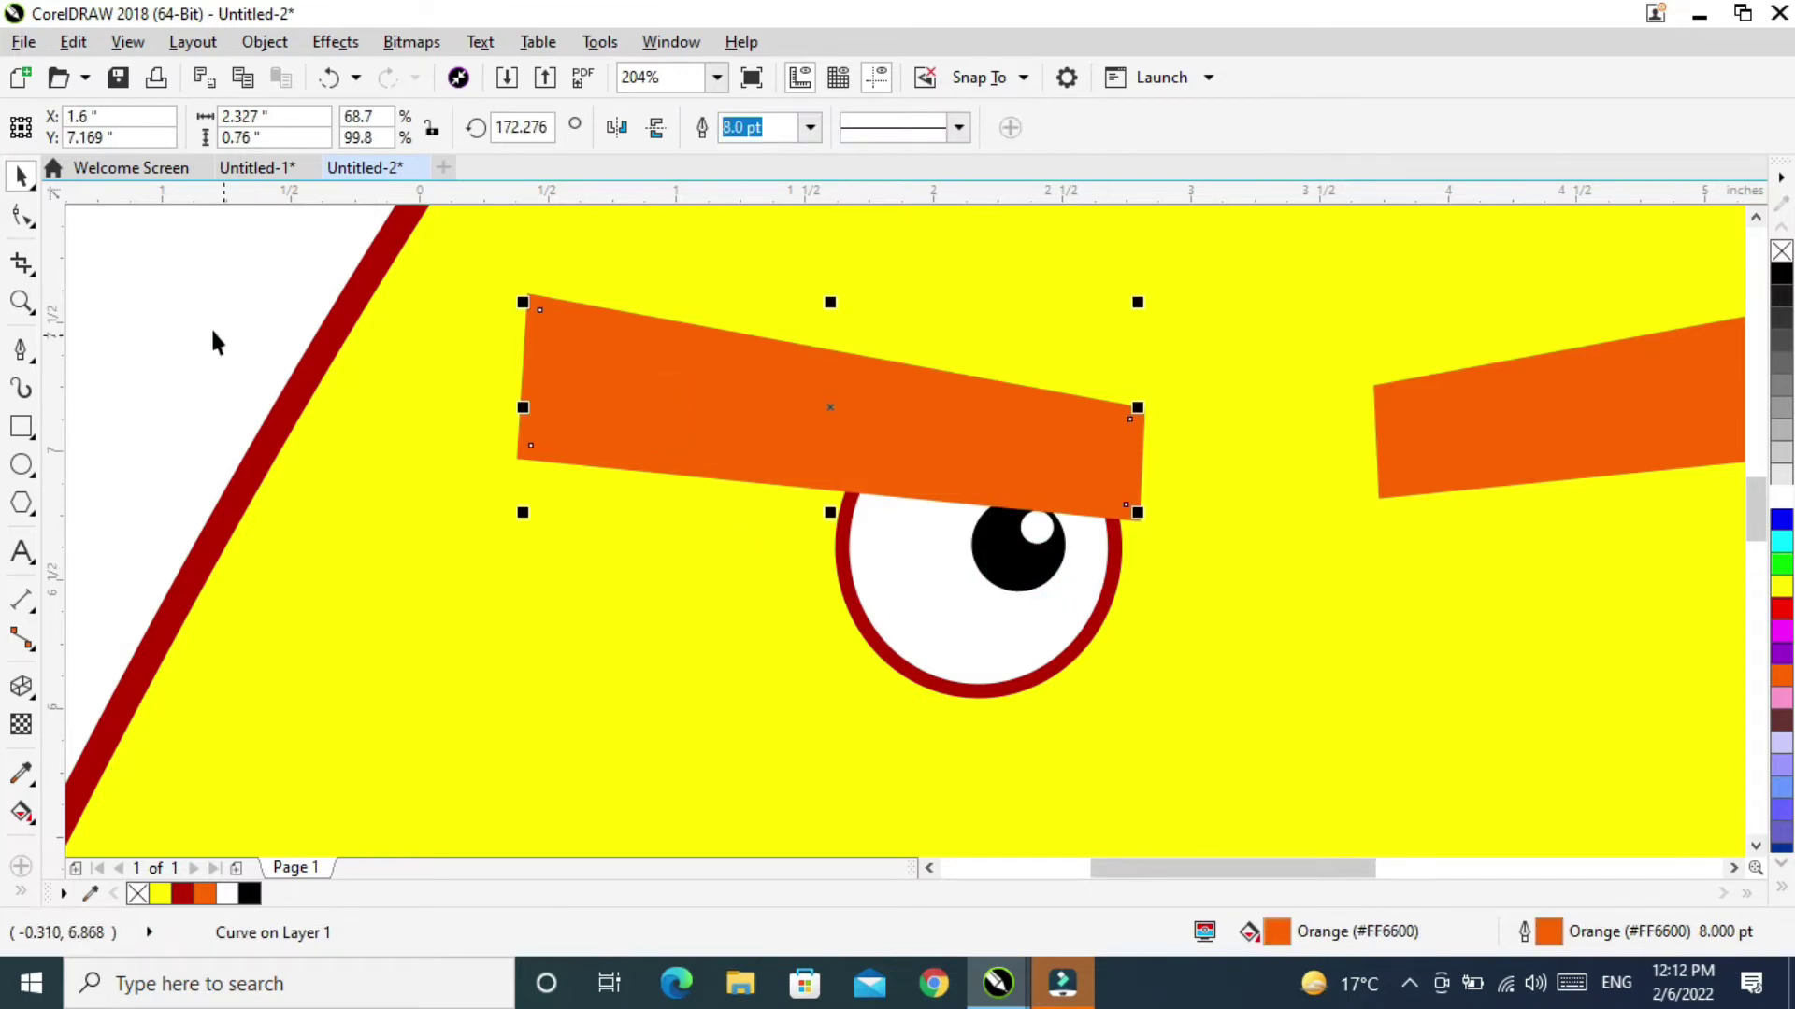
left_click(193, 308)
key("shift+F4")
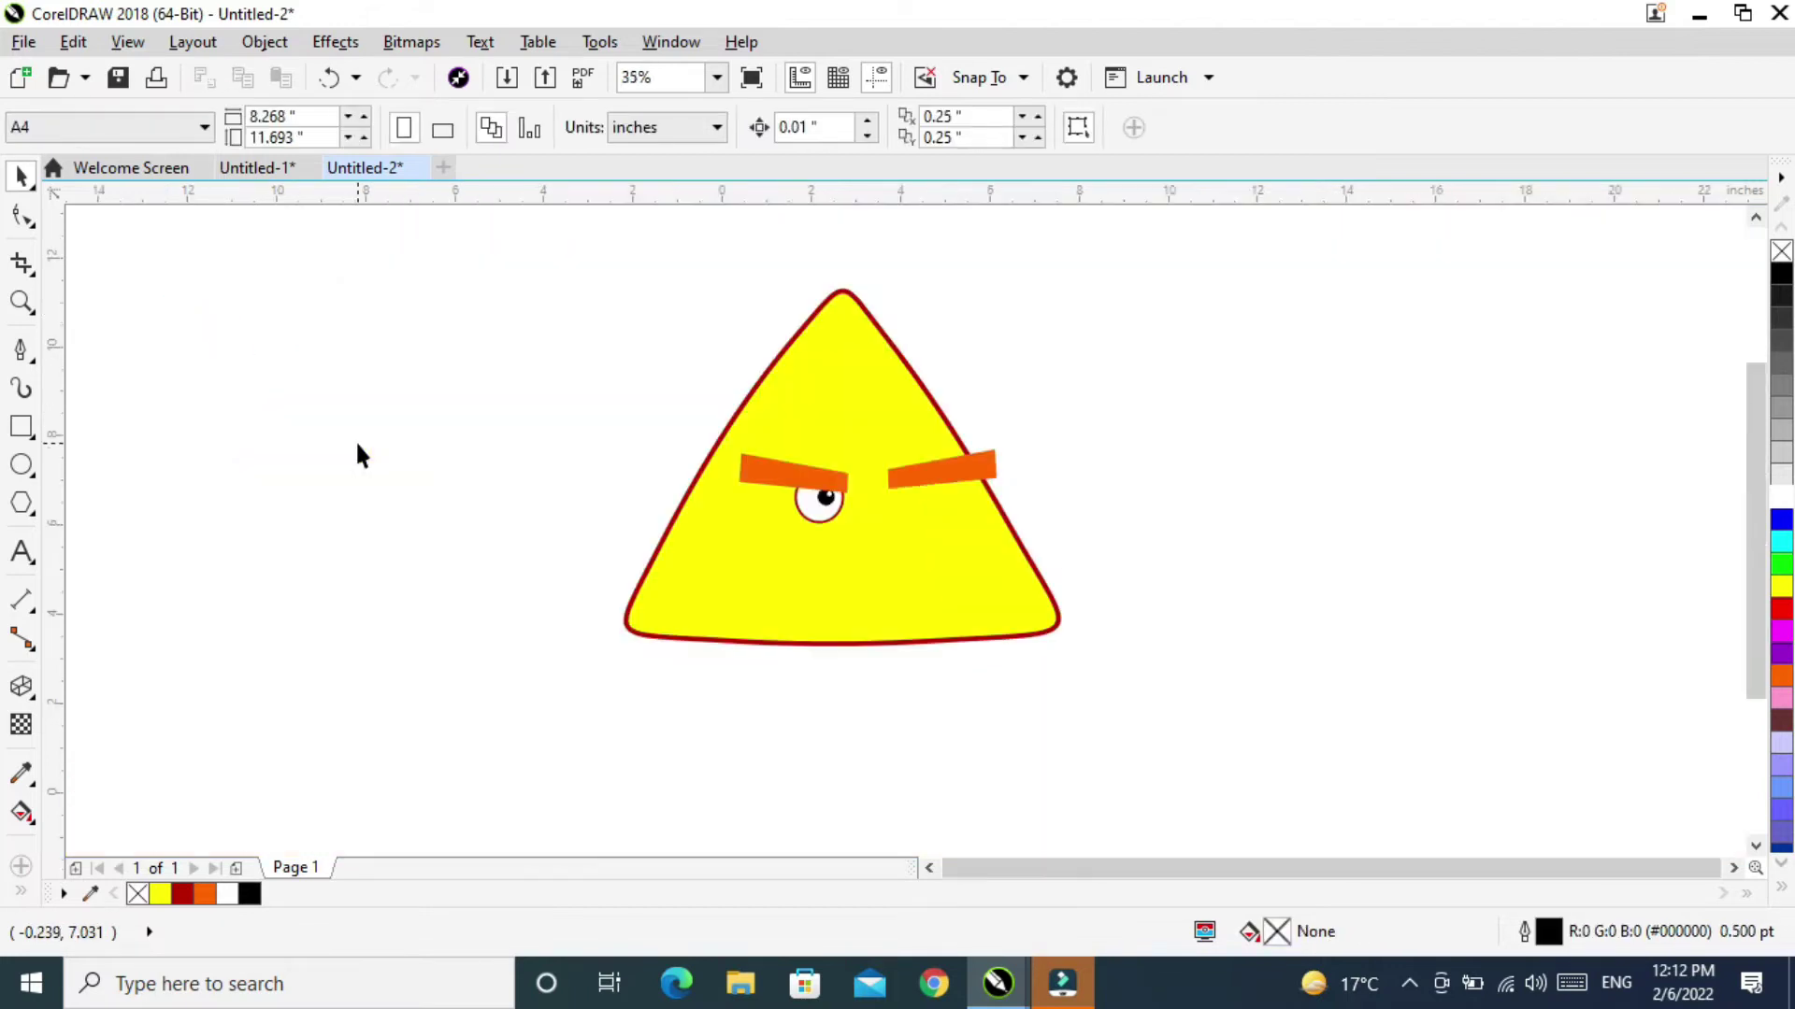
Duplicate the three eye circles beneath the right orange bar and bring that bar in front of the copy.
left_click_drag(532, 457, 843, 580)
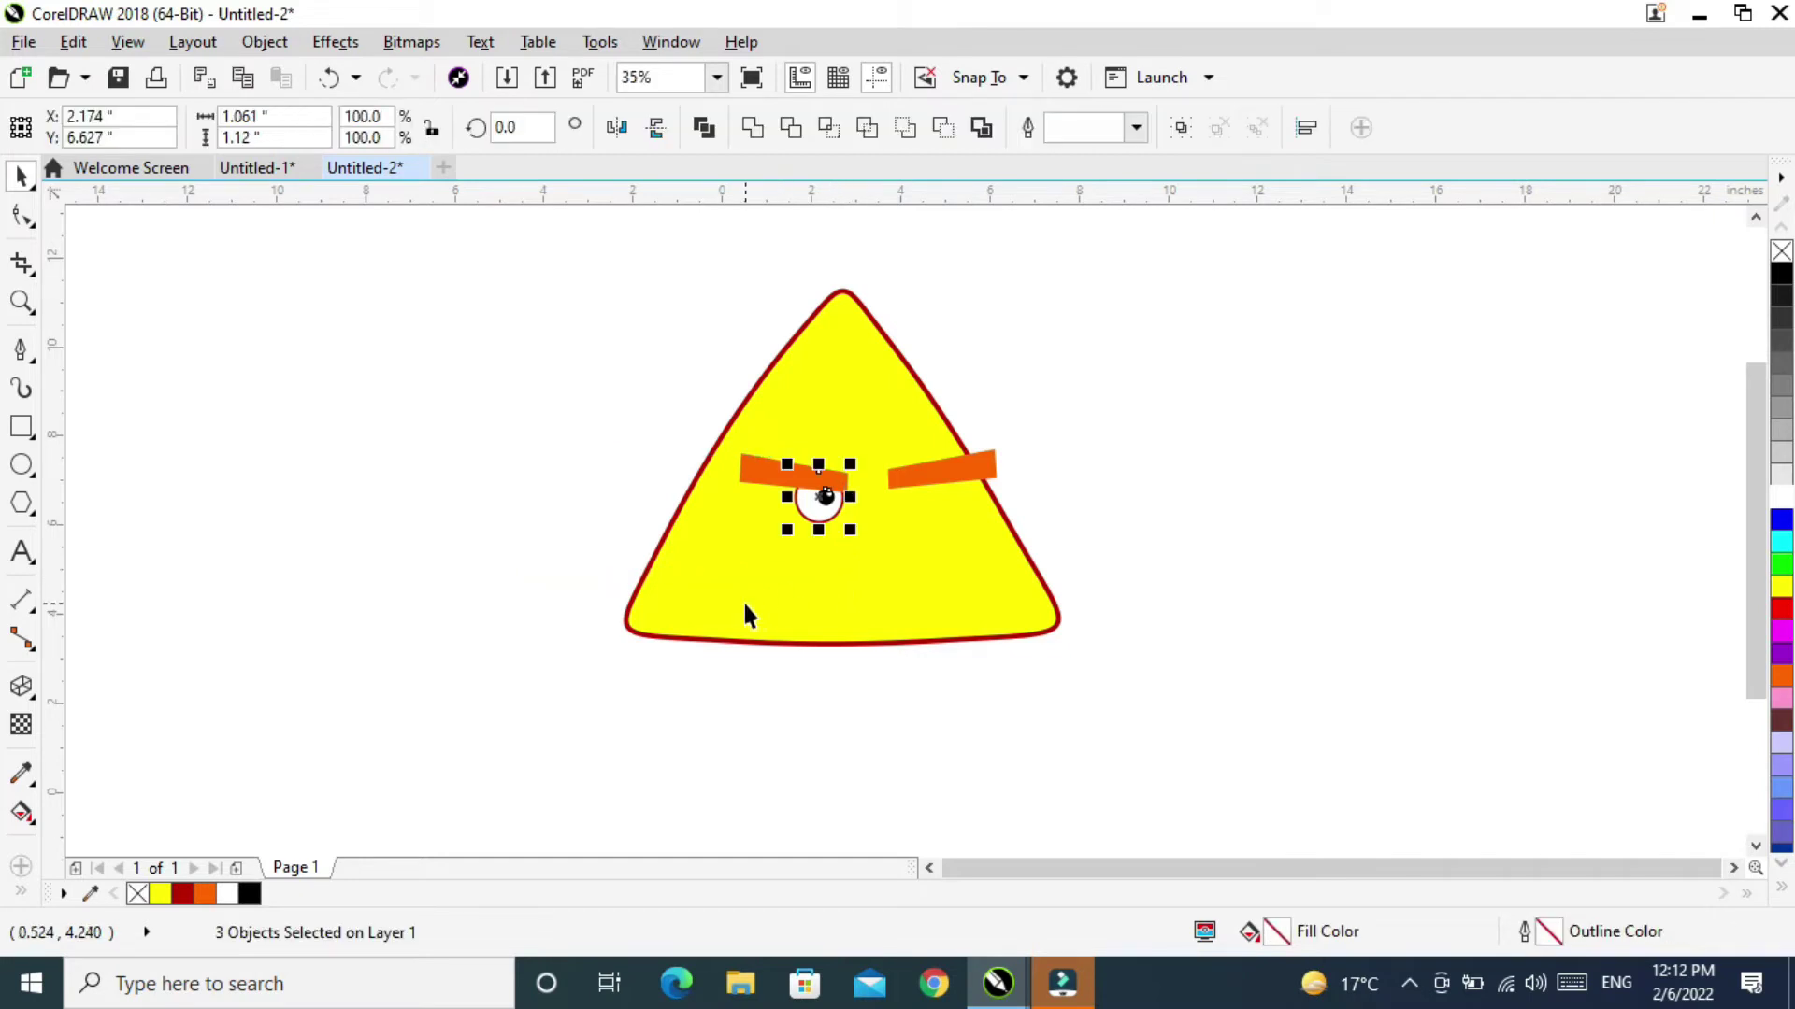
left_click_drag(815, 495, 911, 498)
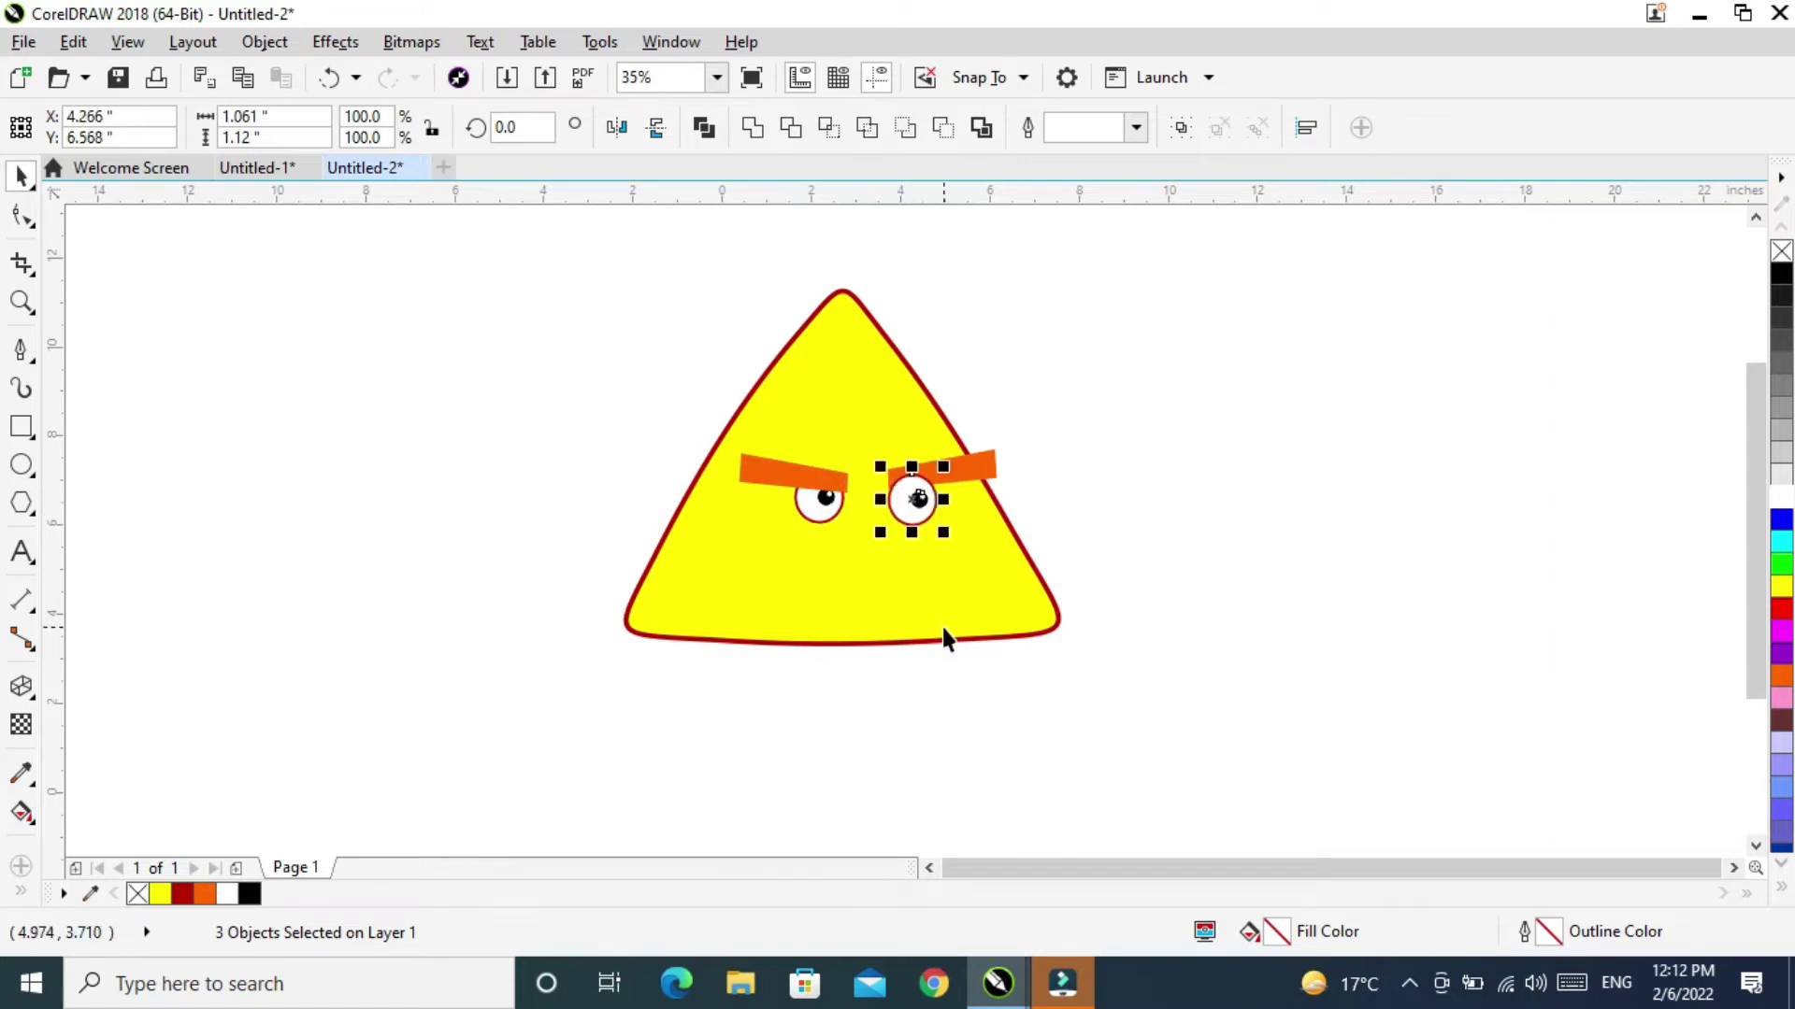
left_click(1146, 497)
left_click(989, 467)
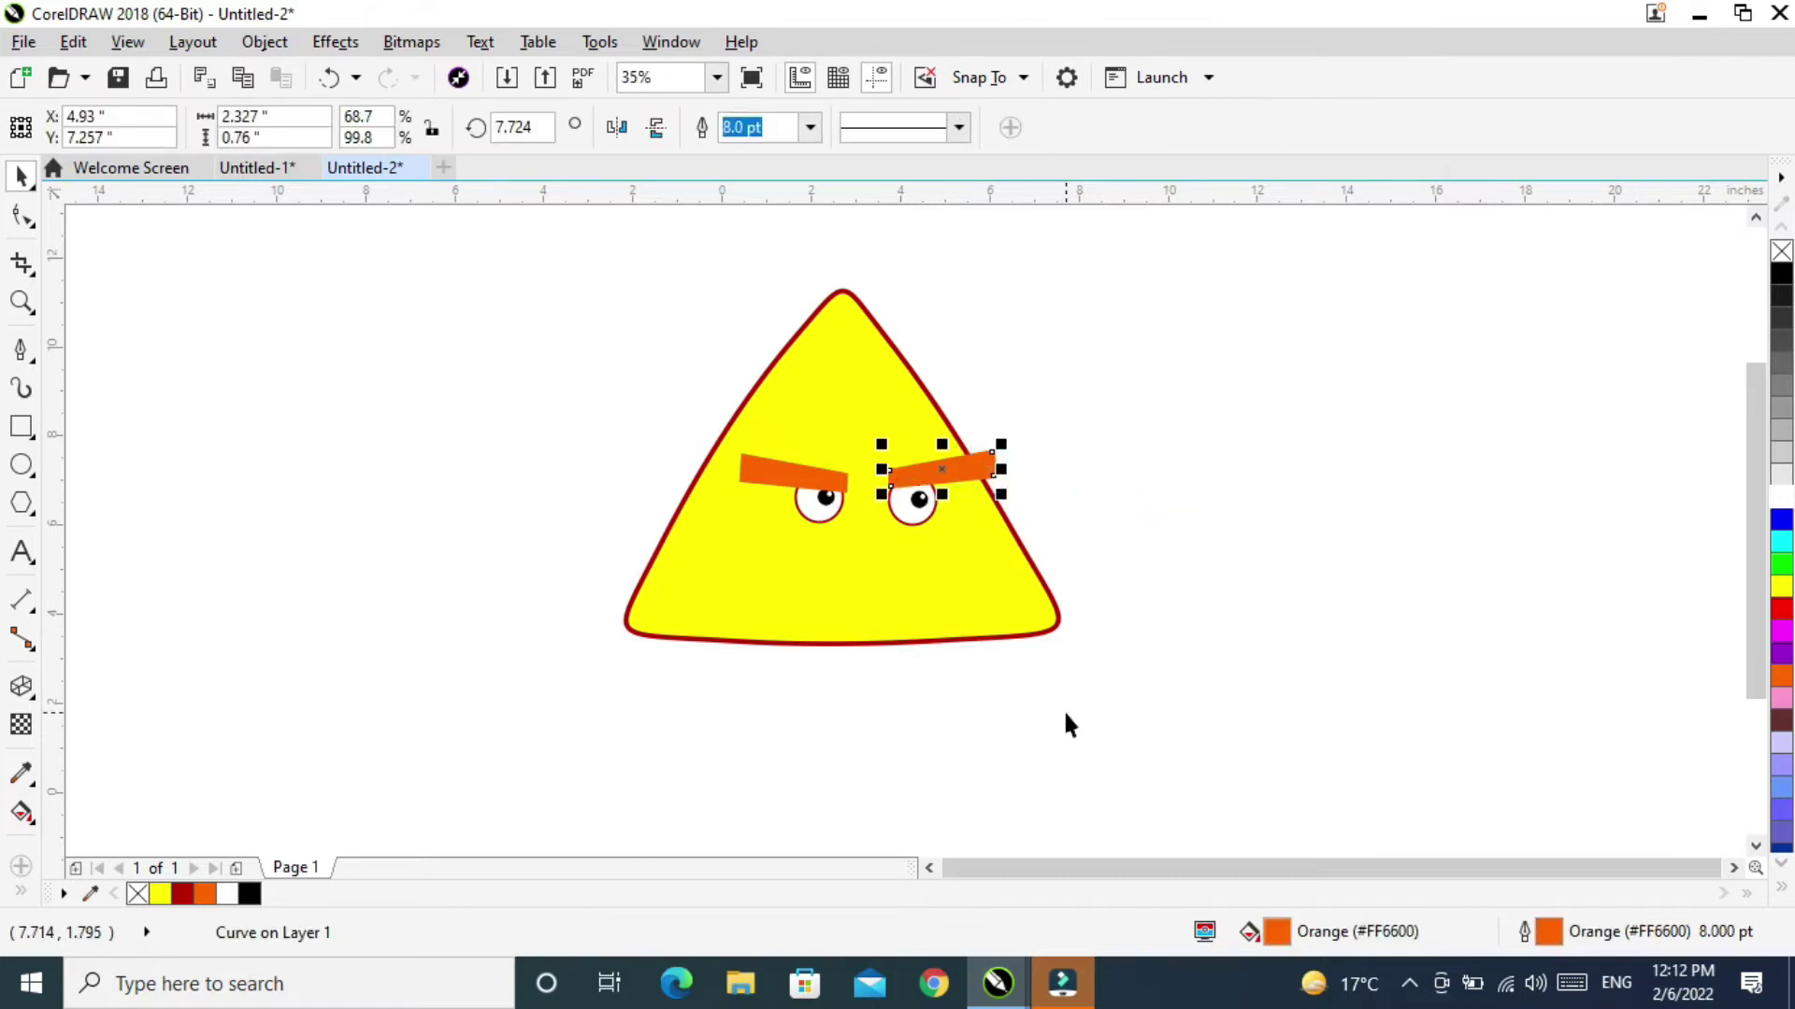
left_click(1158, 495)
Move the right eye's pupil and highlight together up and slightly left, against the lower edge of the orange bar.
key("z")
left_click_drag(845, 440, 972, 572)
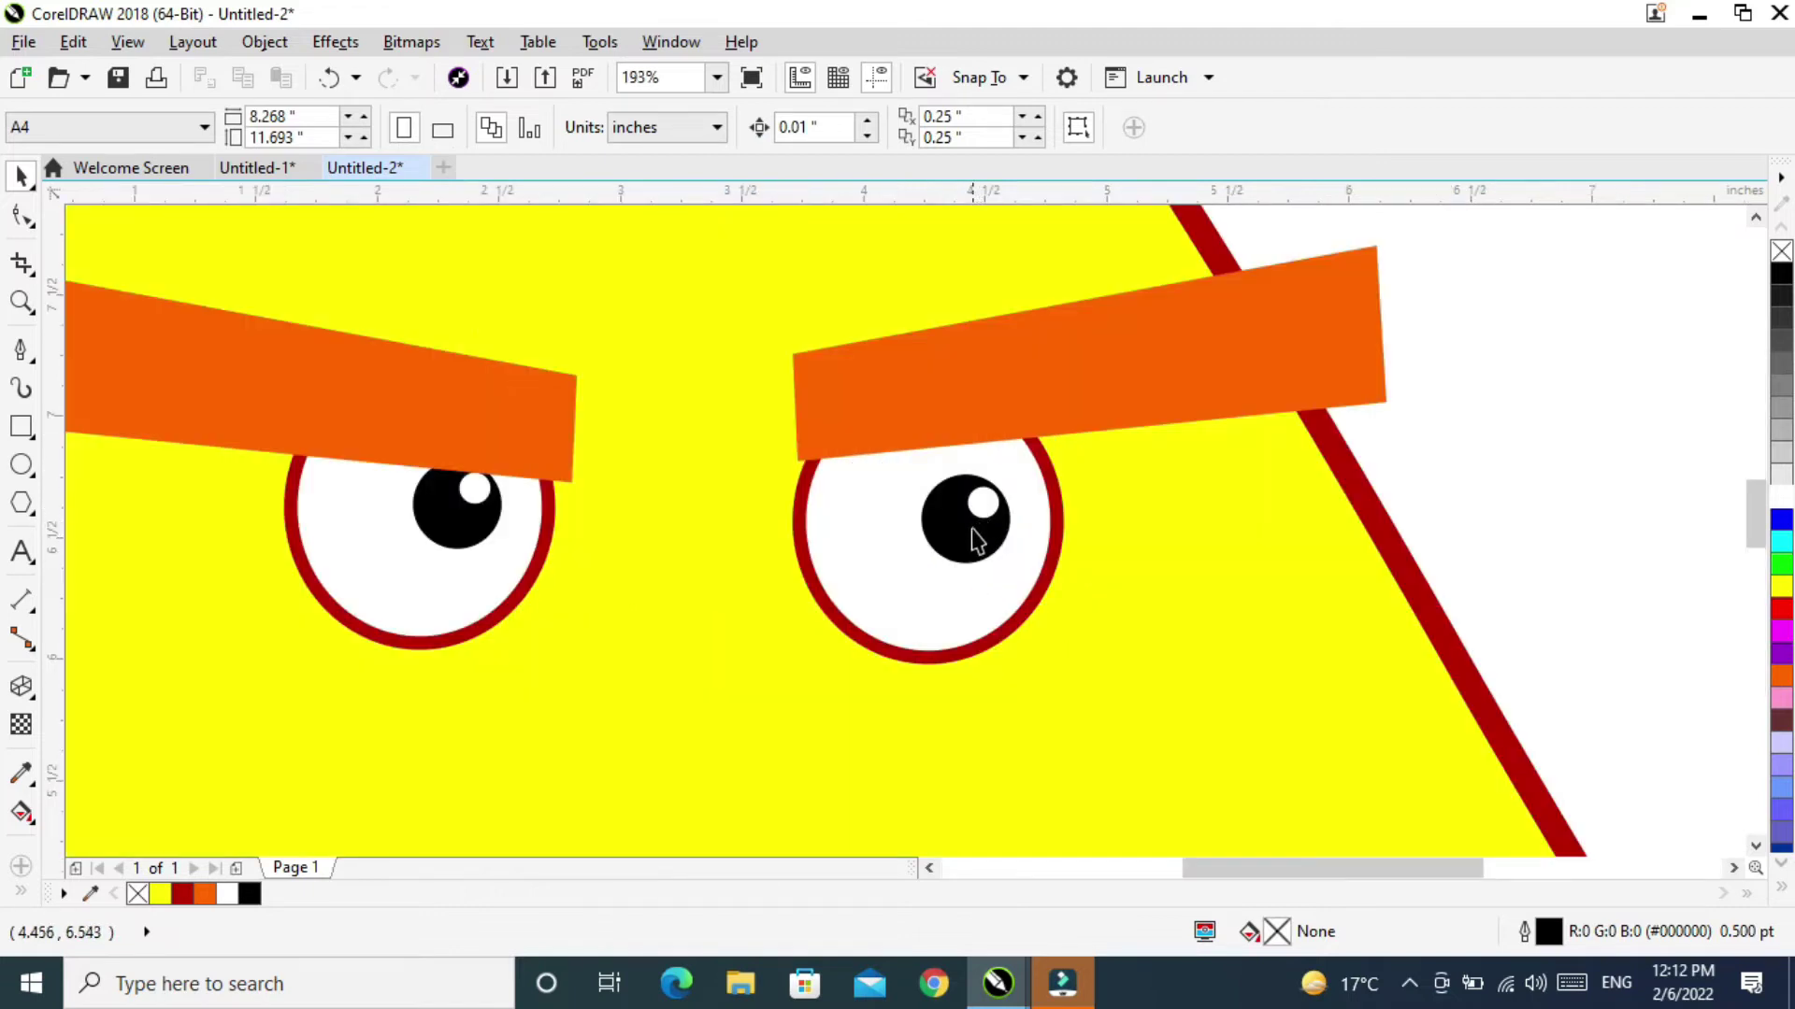
left_click(972, 549)
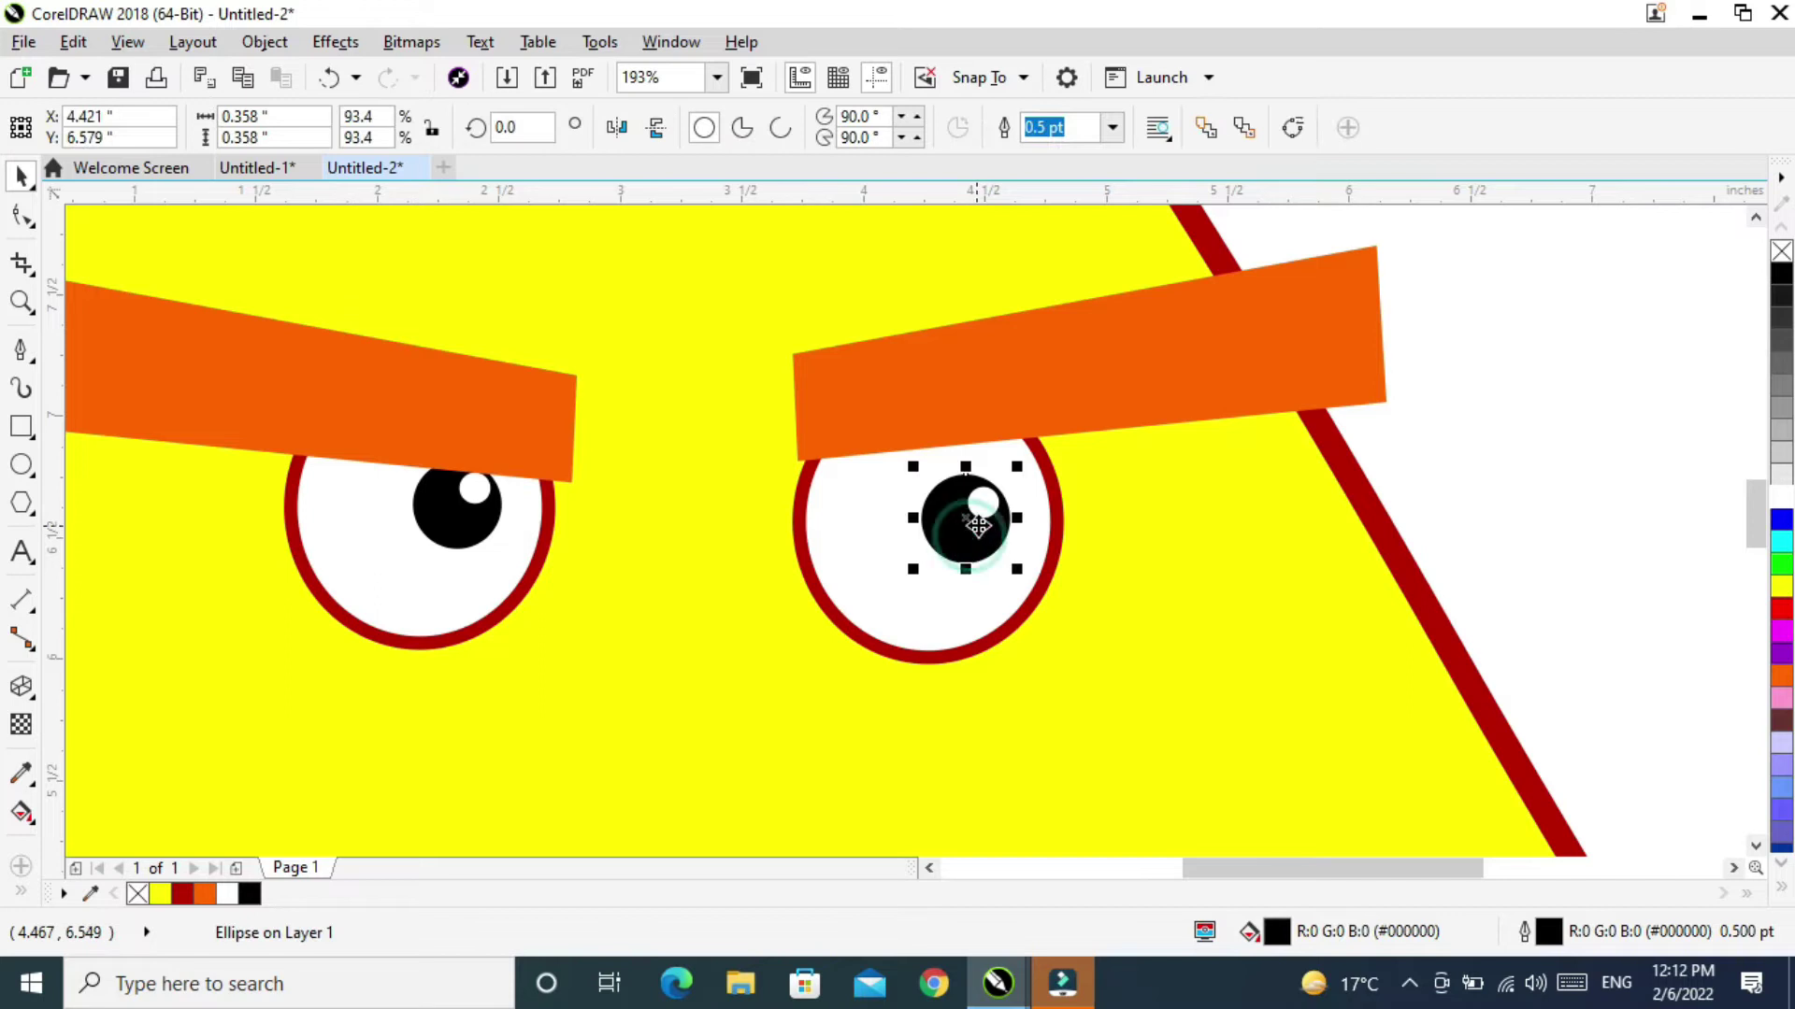
left_click(979, 512, "shift")
left_click_drag(975, 524, 957, 512)
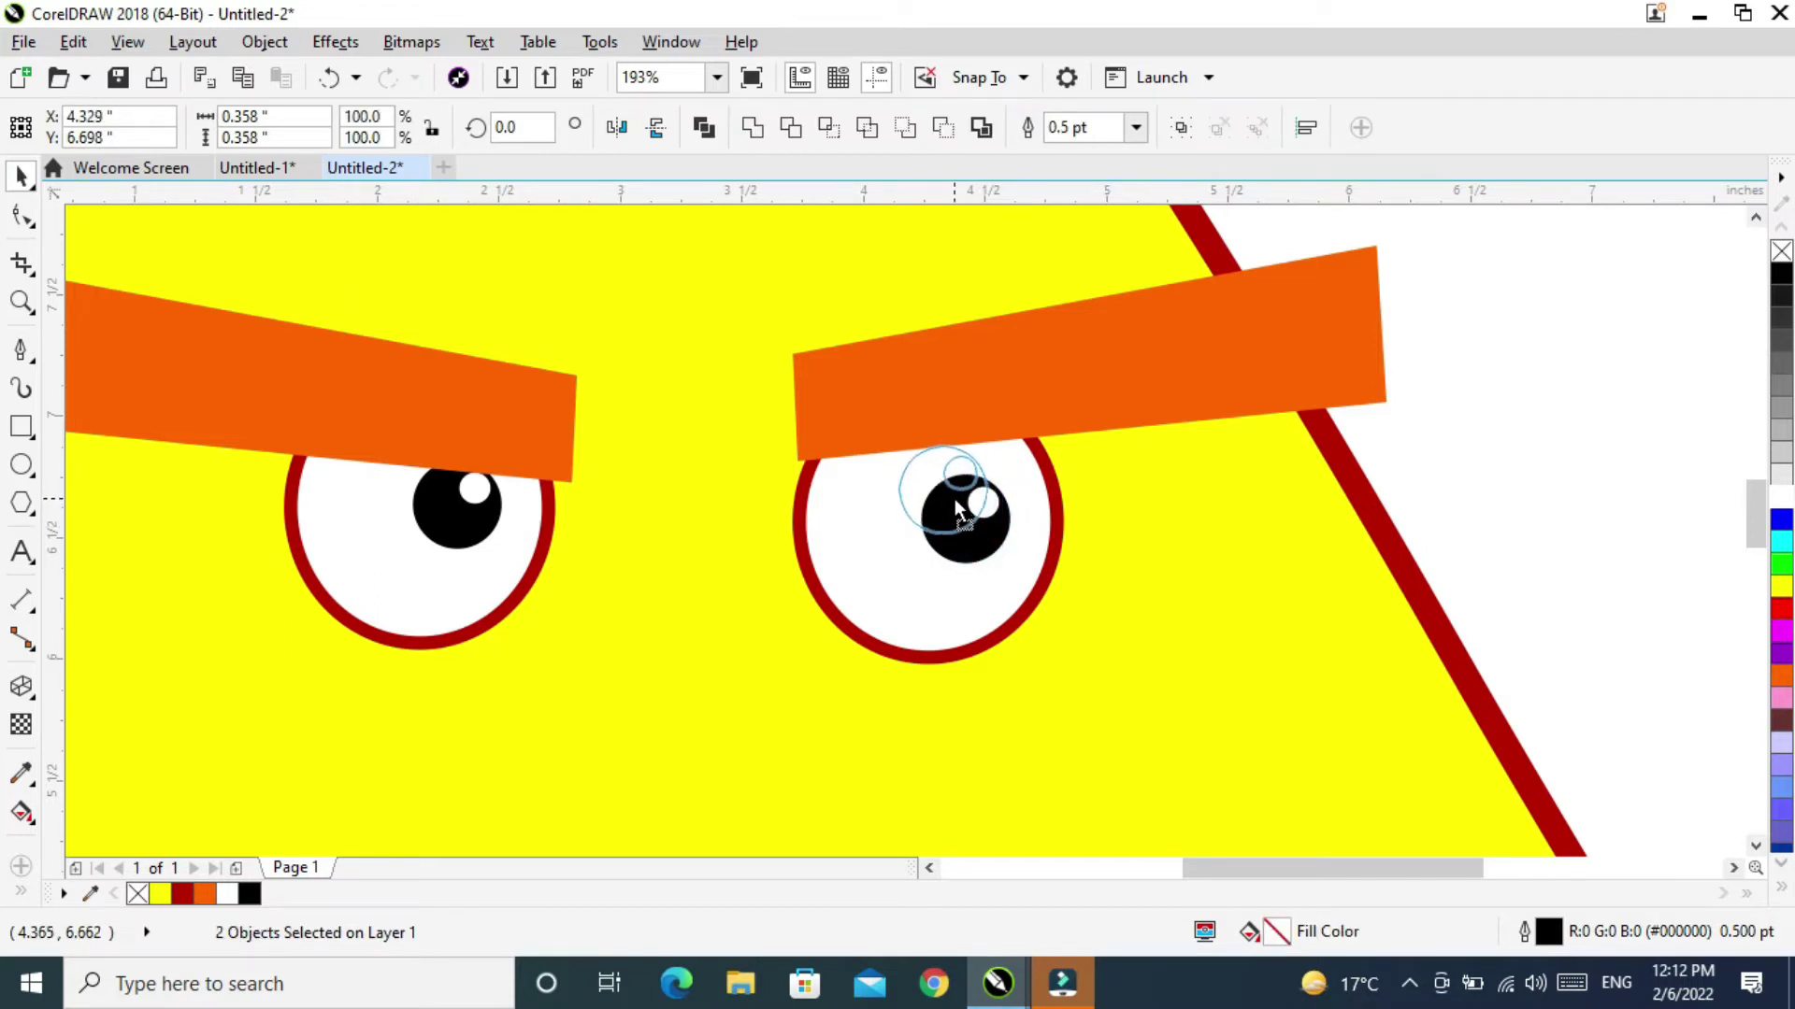
left_click_drag(952, 491, 952, 491)
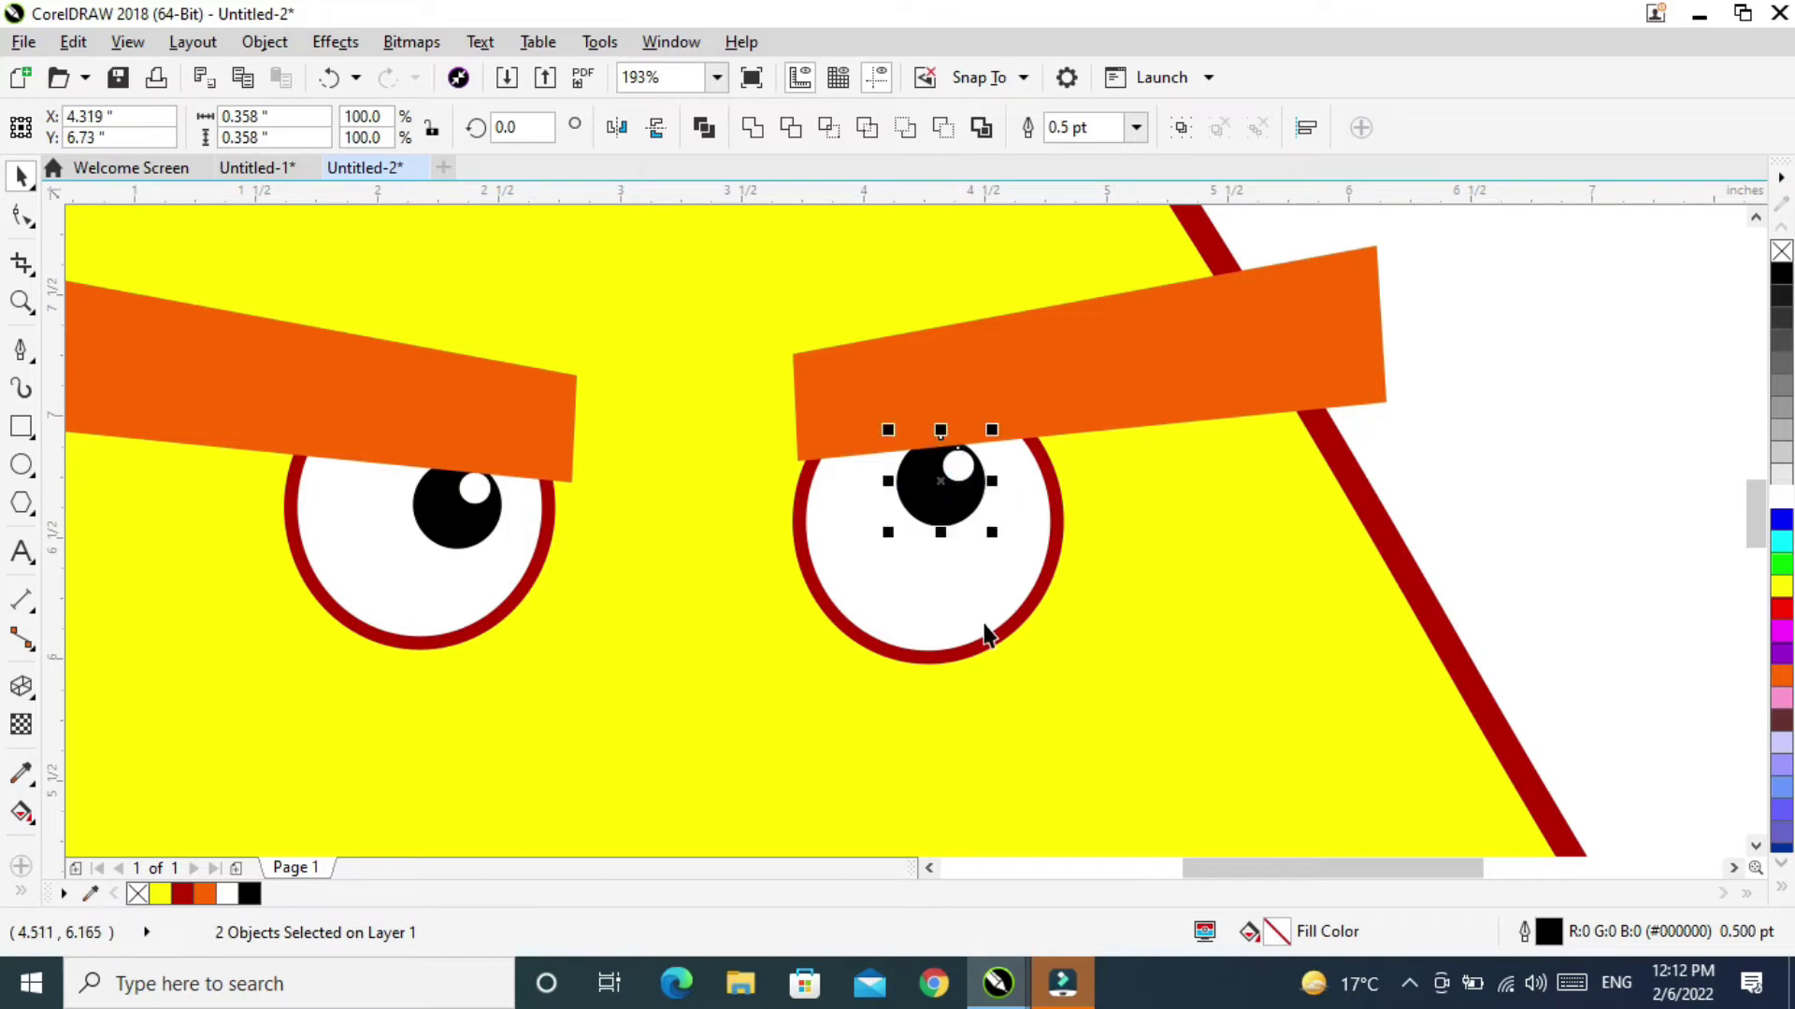
scroll(986, 641, "down", 5)
left_click(1266, 489)
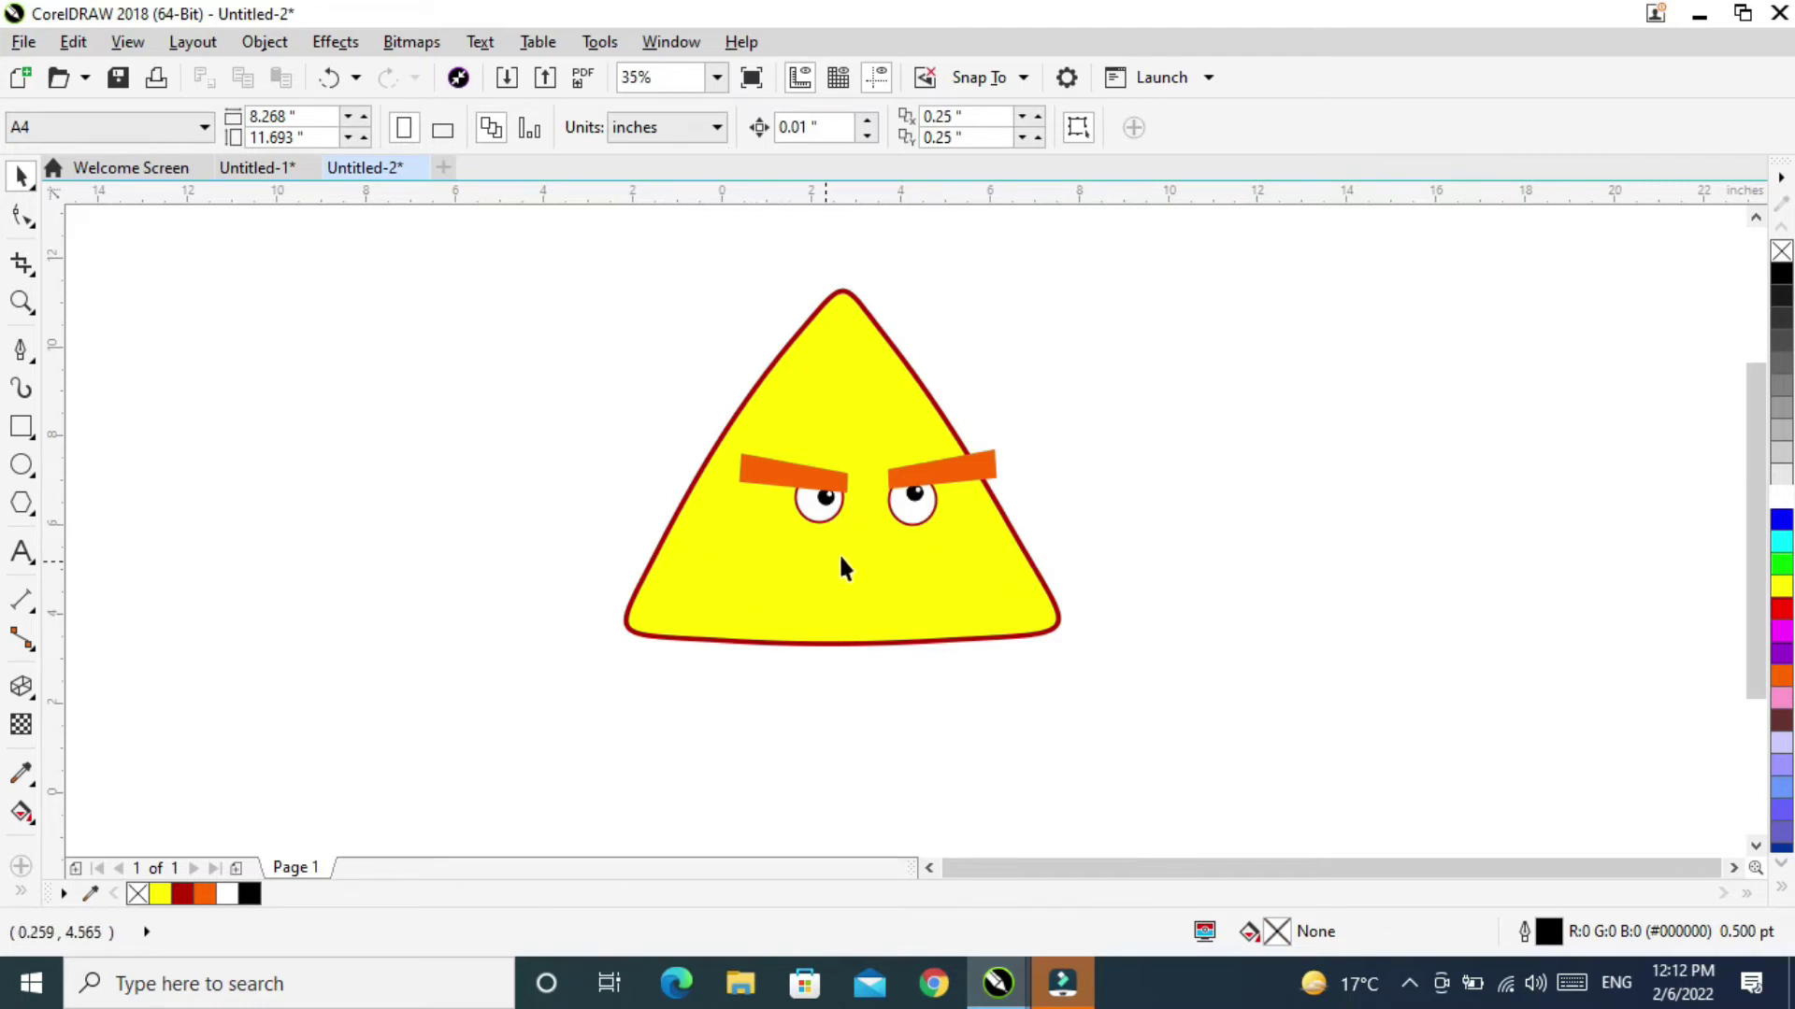
Fill both slanted eyebrow bars with the dark red used for the body outline.
left_click(799, 486)
left_click(182, 894)
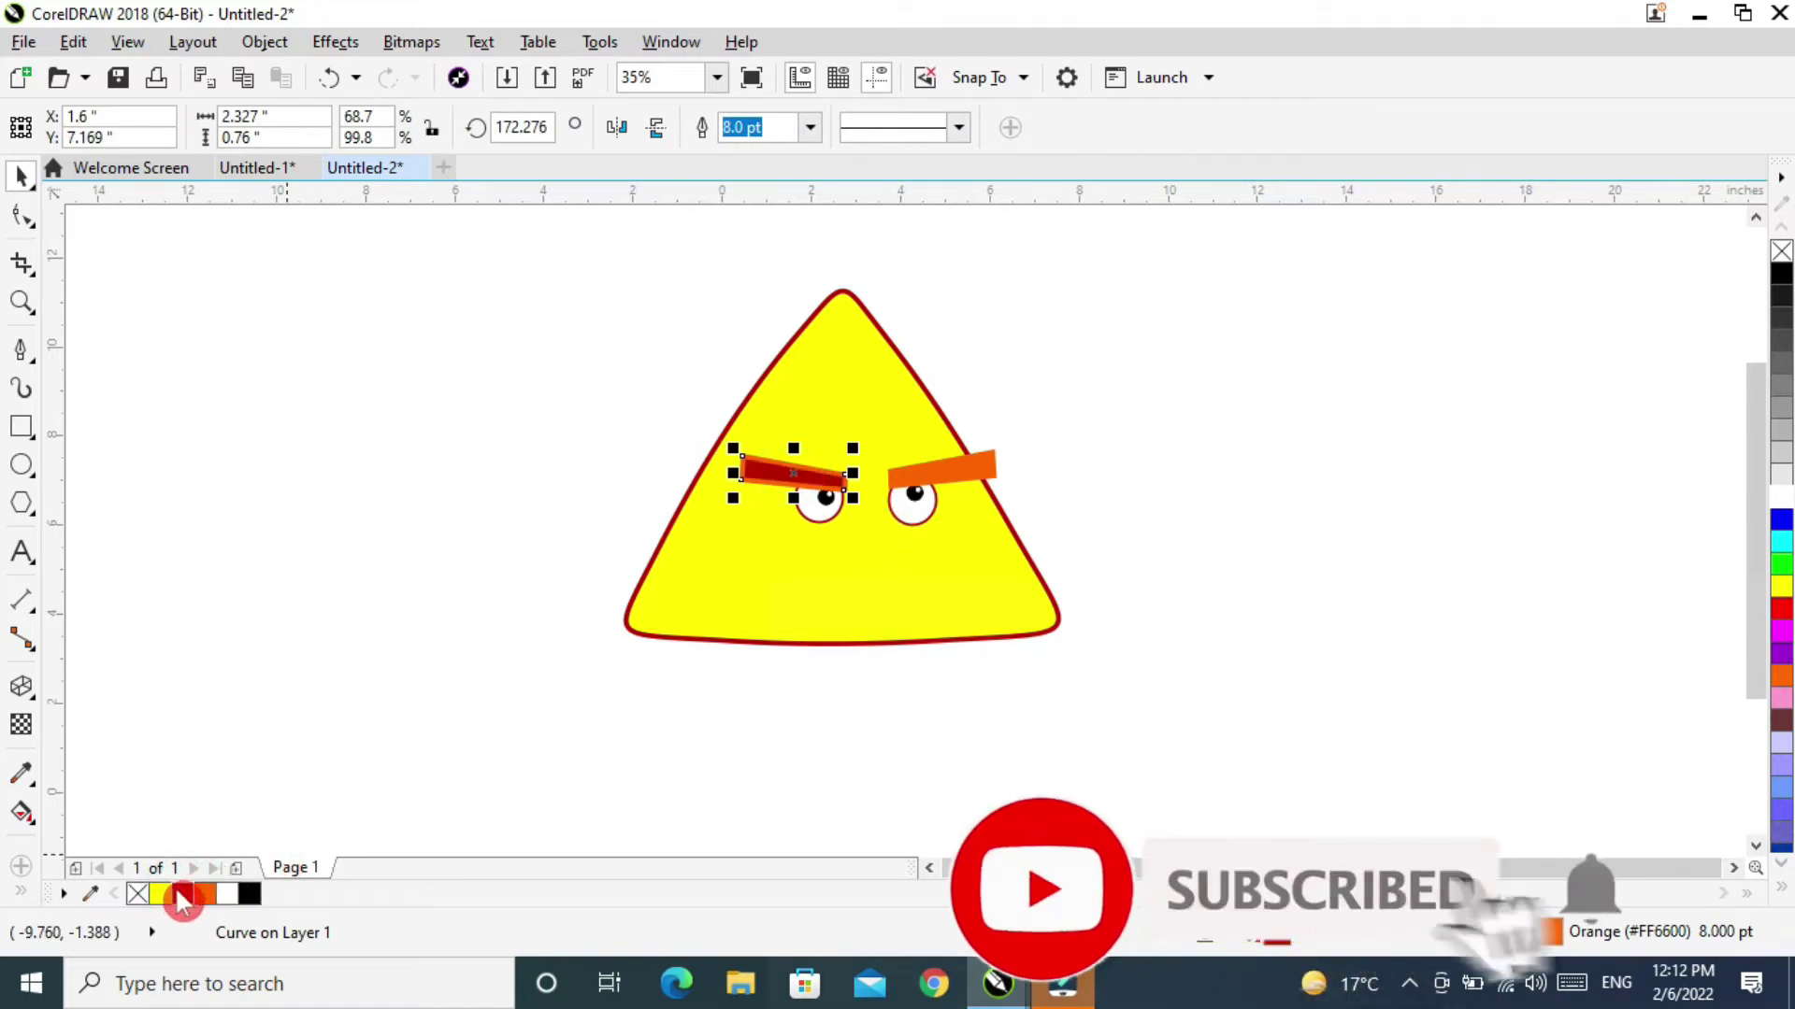
left_click(942, 465)
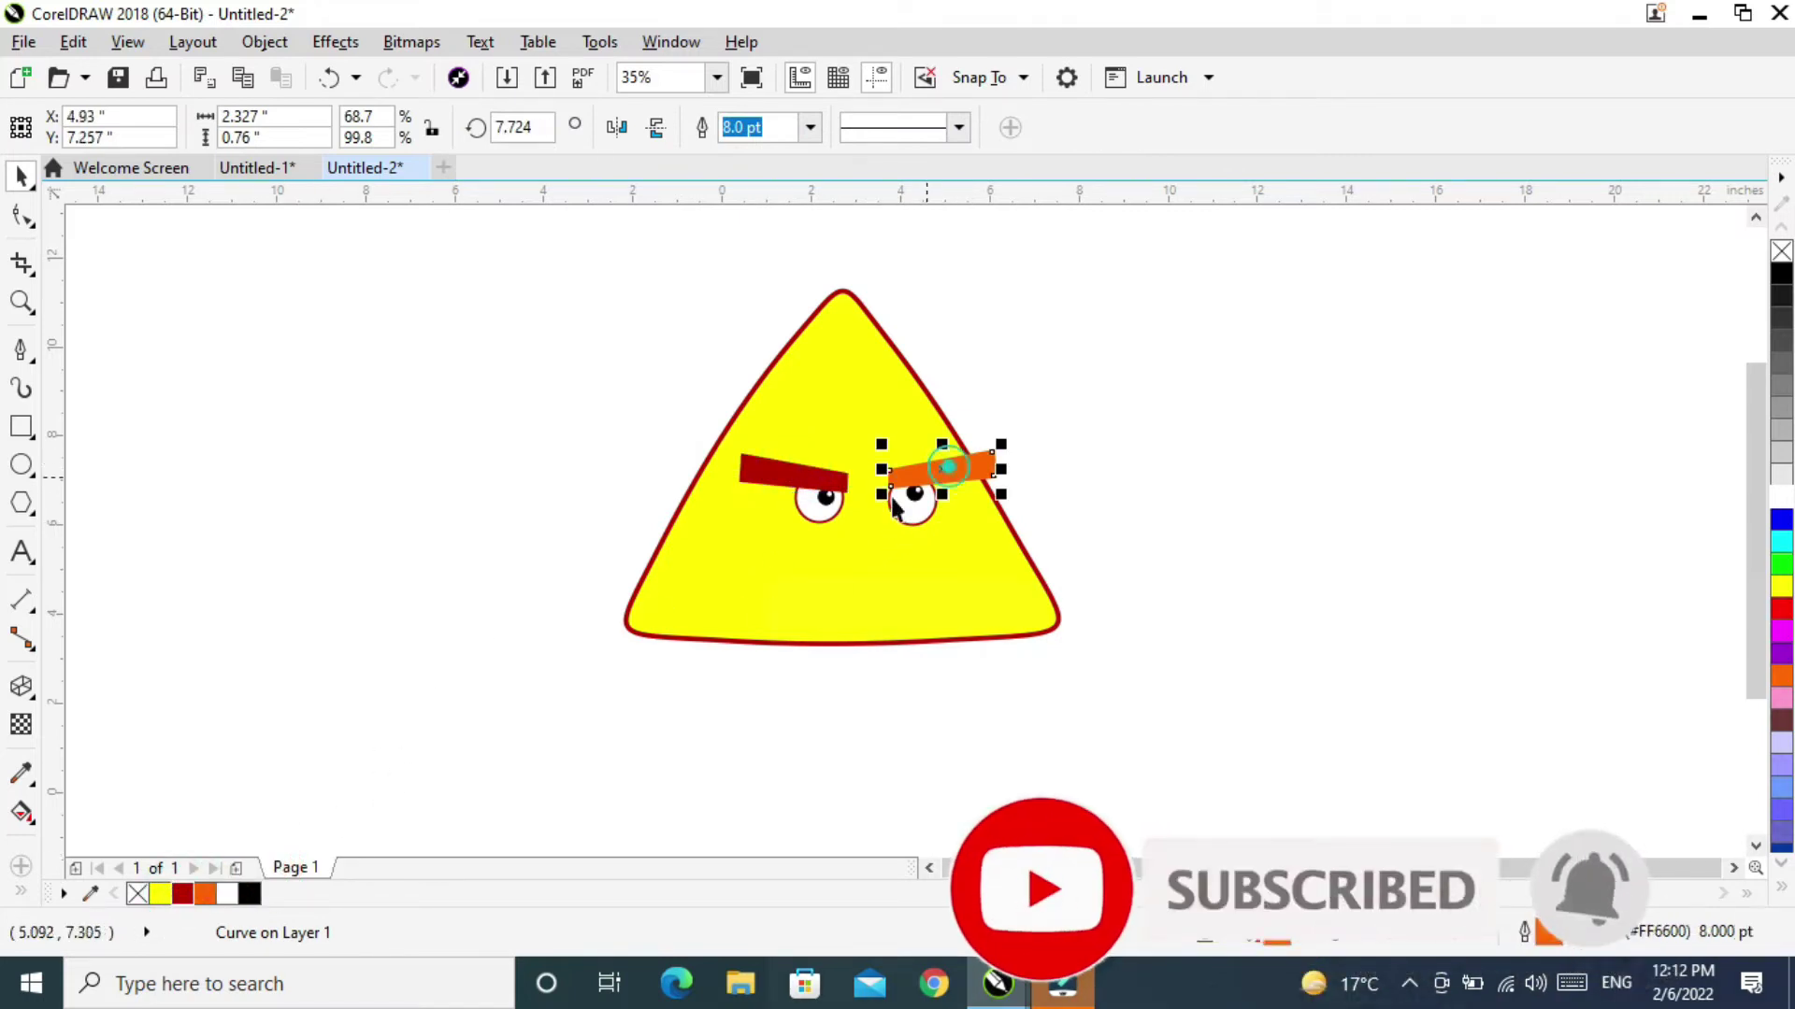
left_click(184, 893)
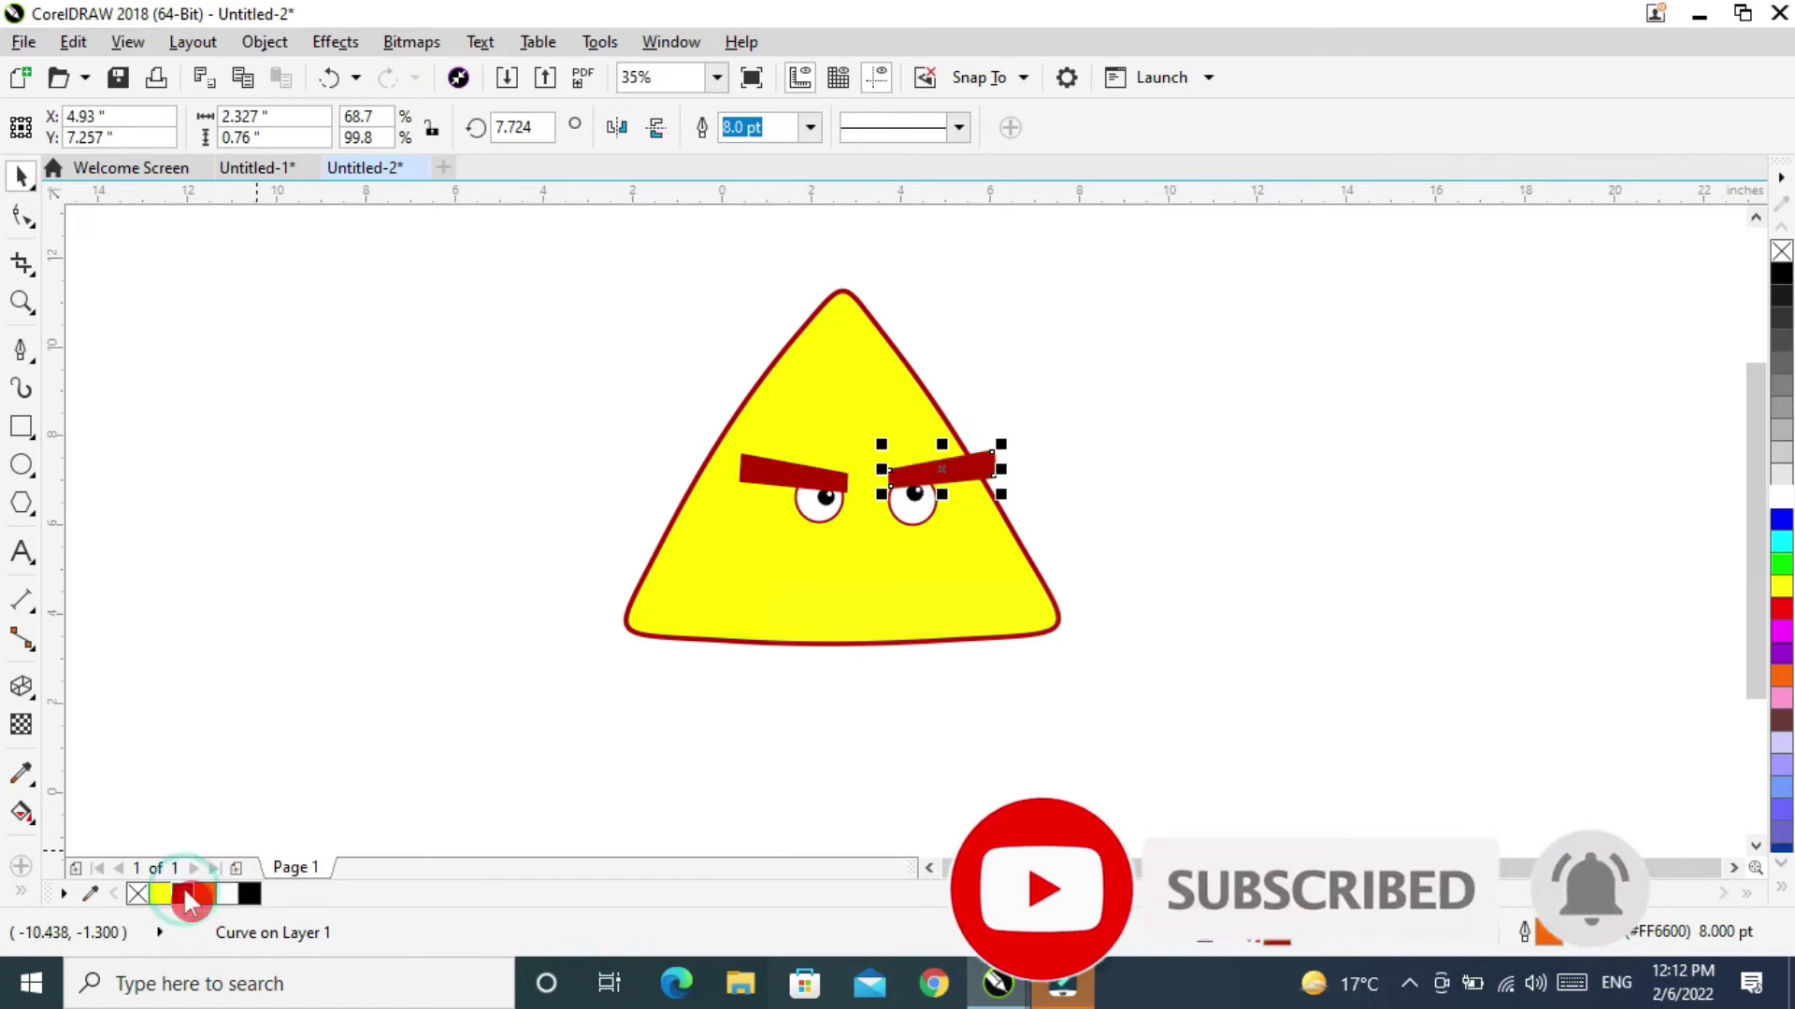
left_click(1232, 497)
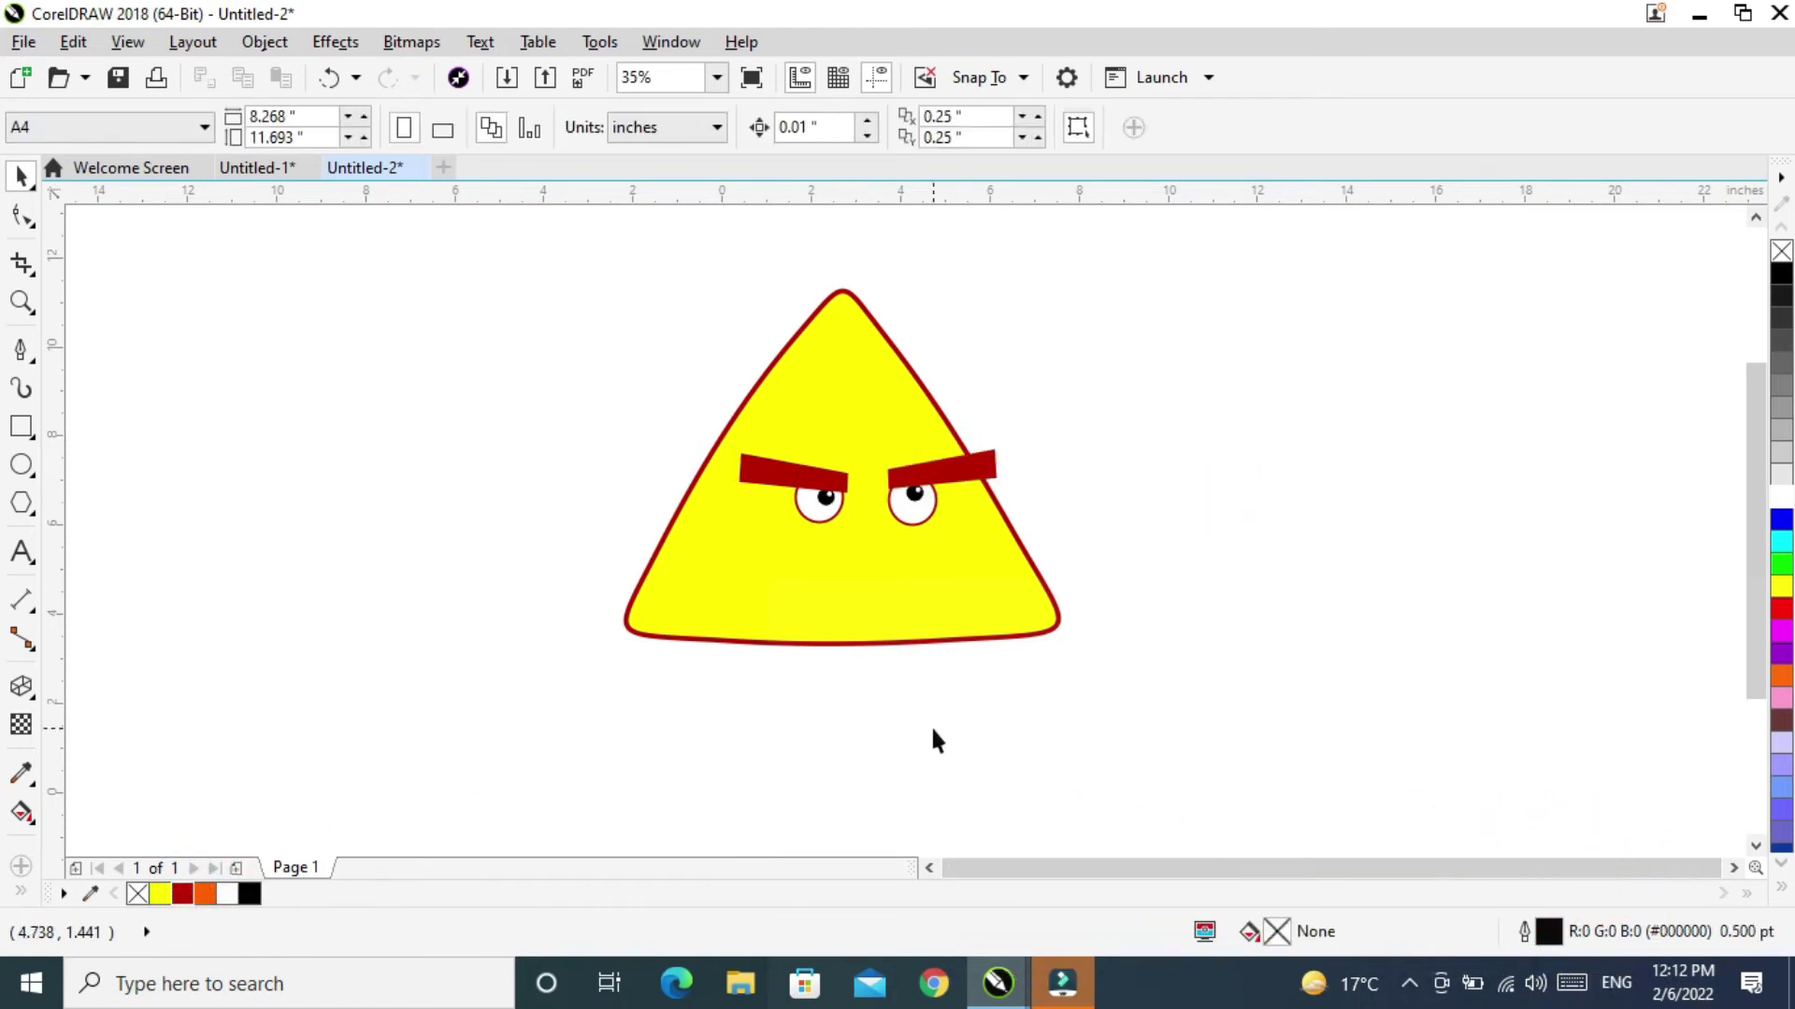
Draw a triangular beak shape with a curved right side beside the character using the Pen tool, about 5.48 by 2.8 inches.
left_click(20, 348)
left_click(306, 529)
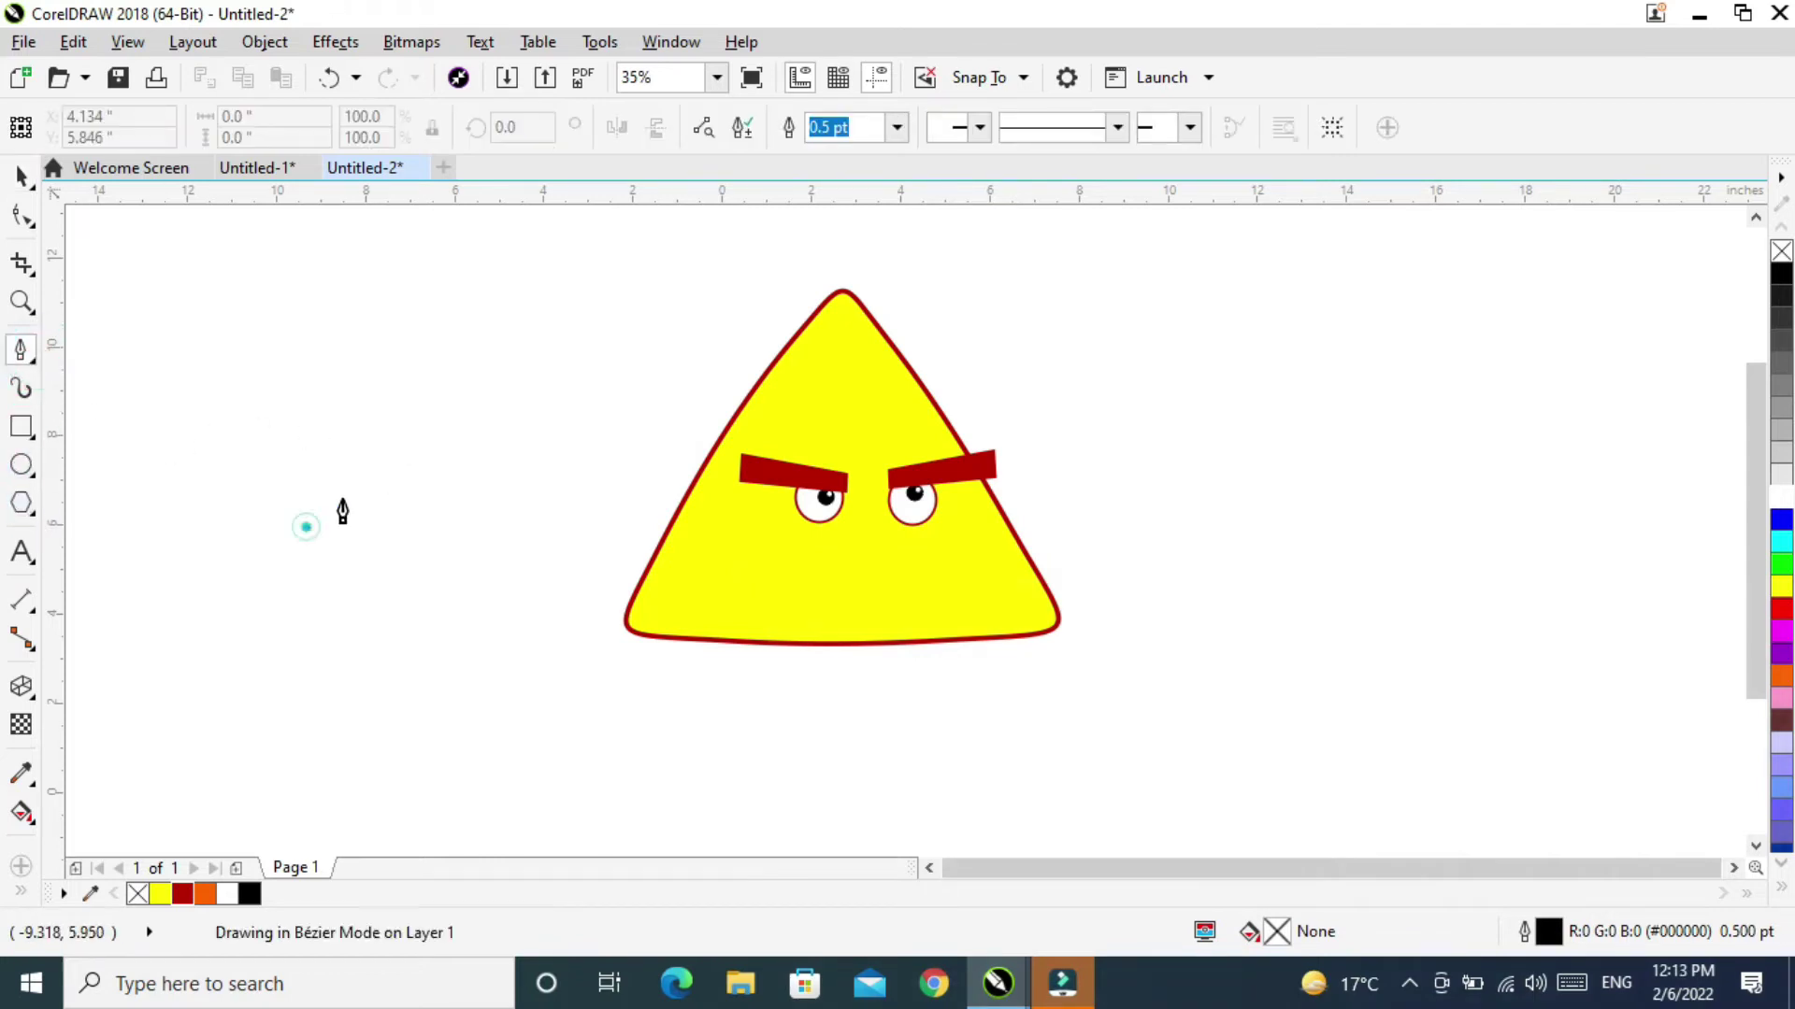
left_click(430, 436)
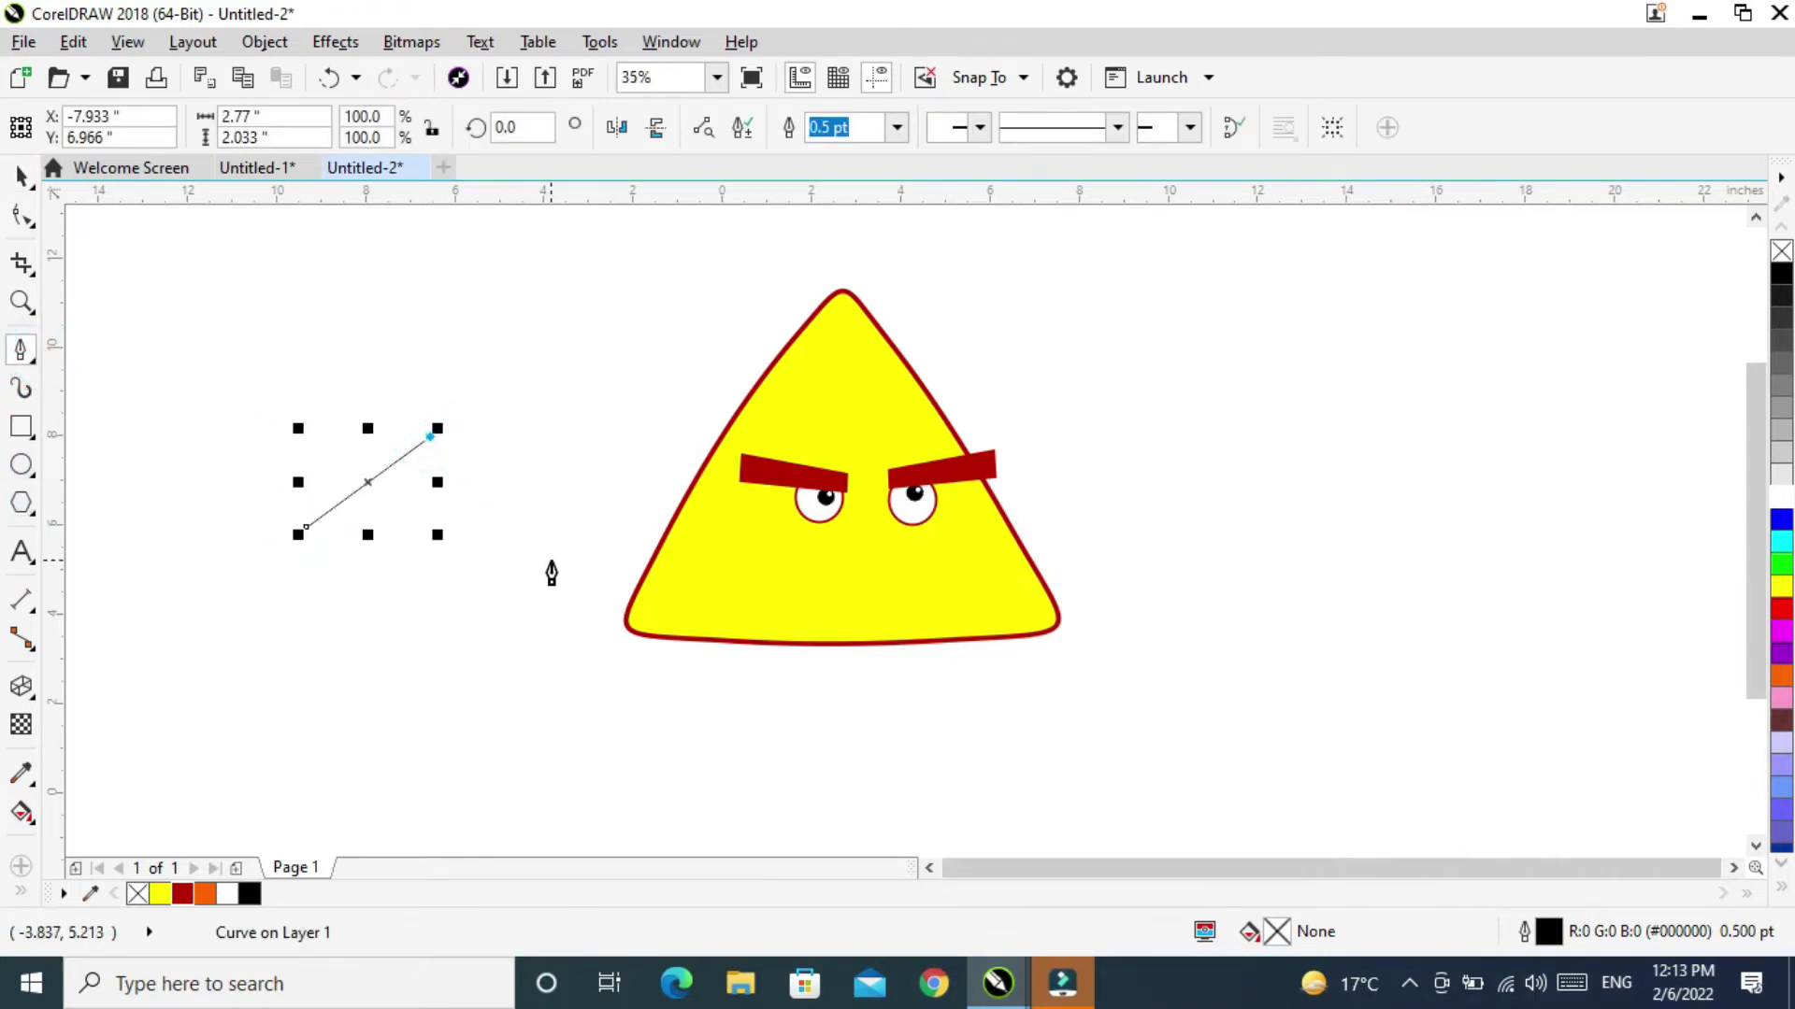
left_click_drag(551, 562, 600, 639)
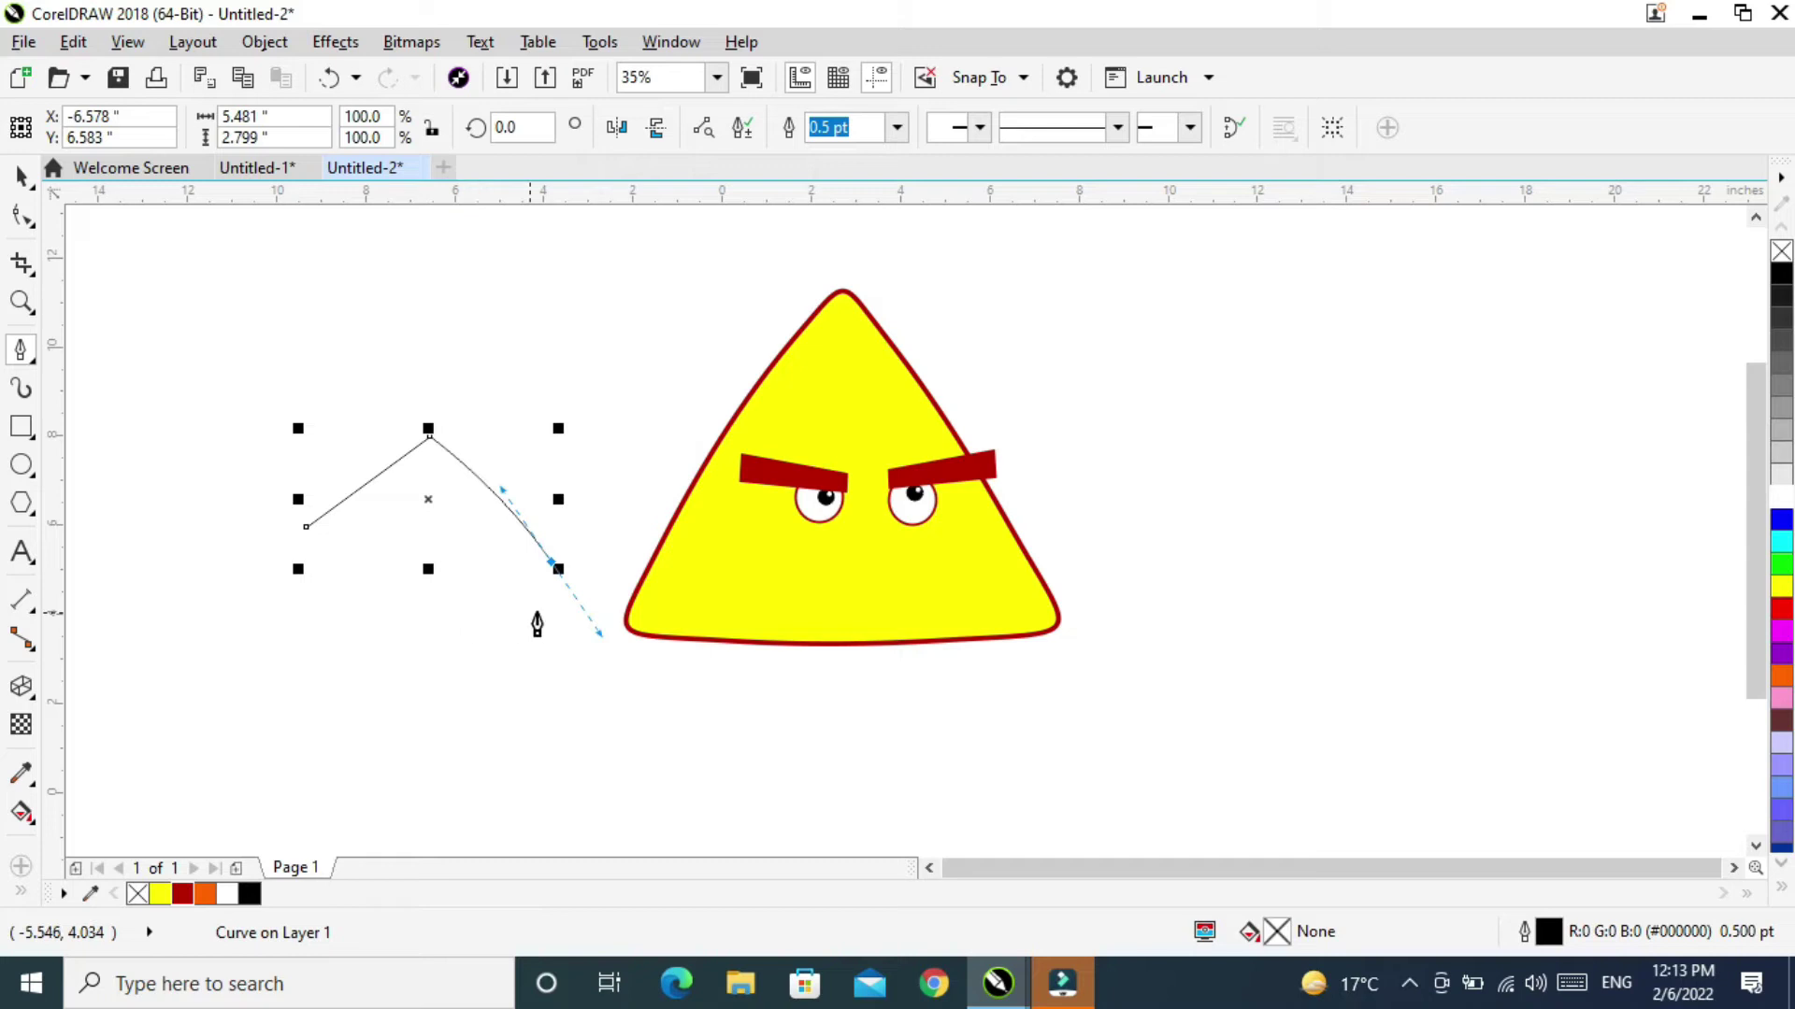
left_click(553, 565)
Move the beak shape onto the face, scale it down to about 2.71 by 1.39 inches and place it just below the eyes.
mouse_move(306, 526)
left_mouse_down()
mouse_move(883, 575)
mouse_move(866, 555)
left_mouse_up()
left_click(20, 176)
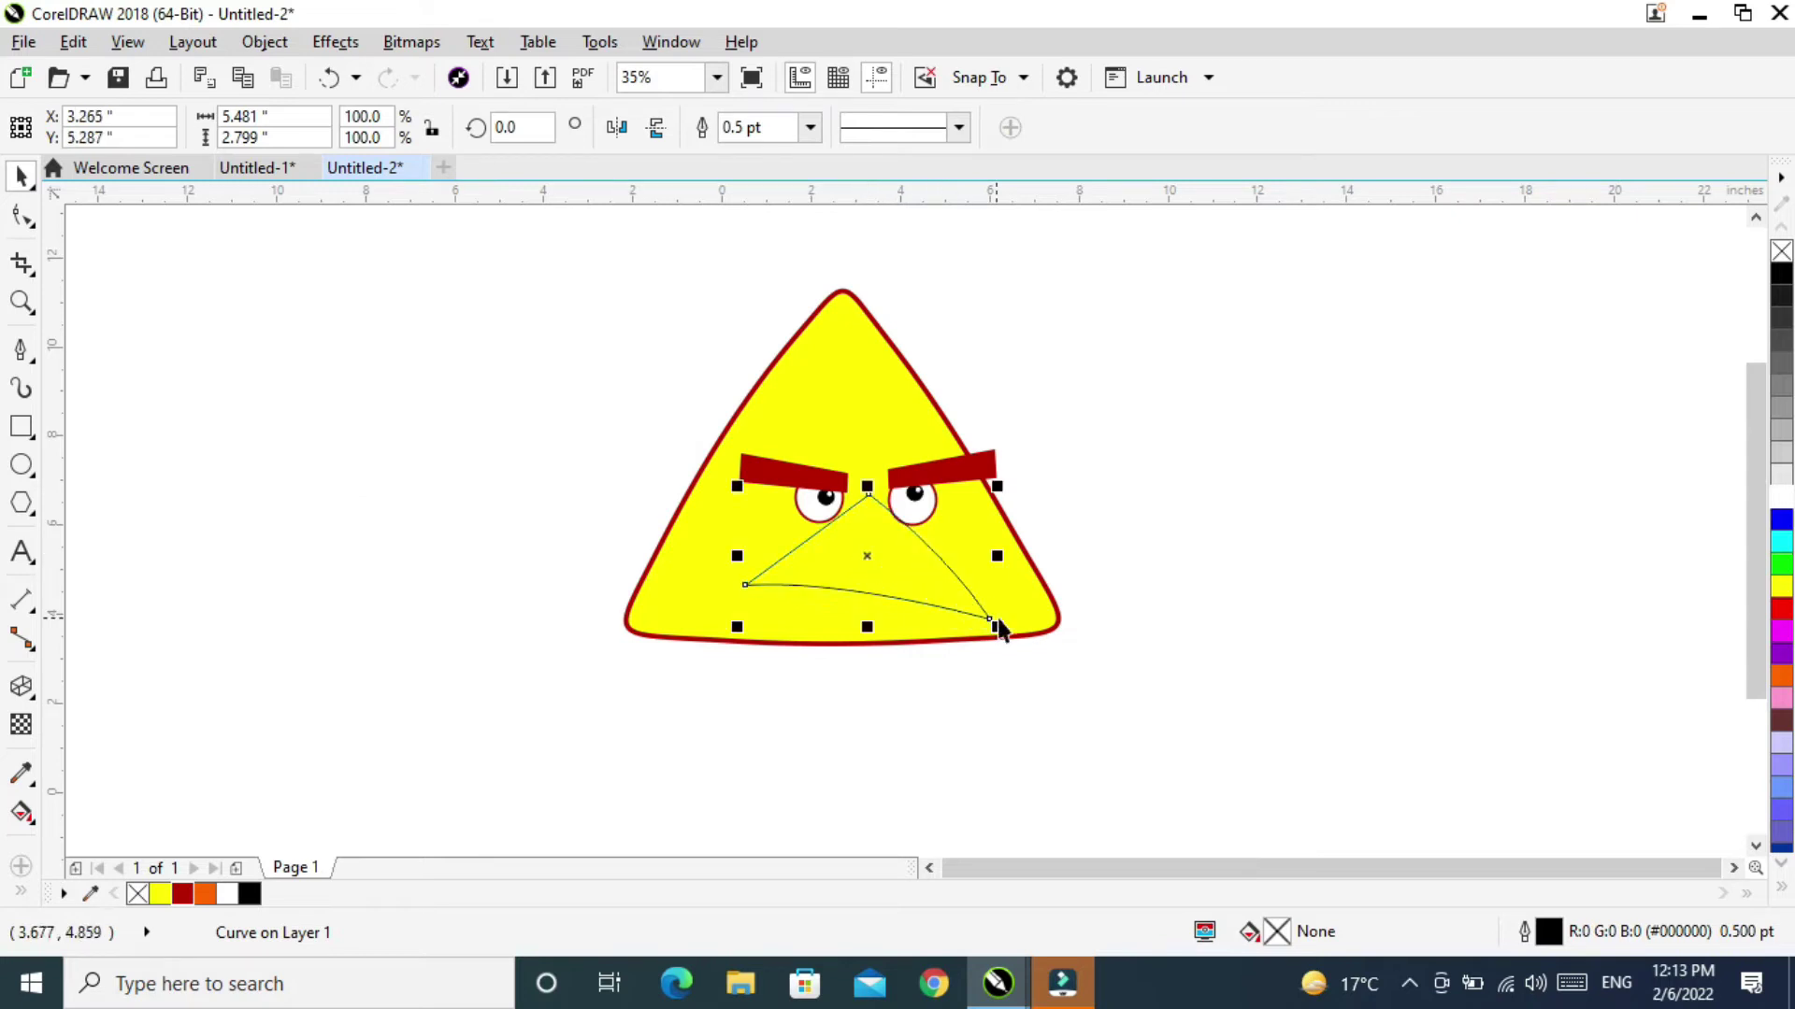
left_click_drag(997, 629, 877, 526)
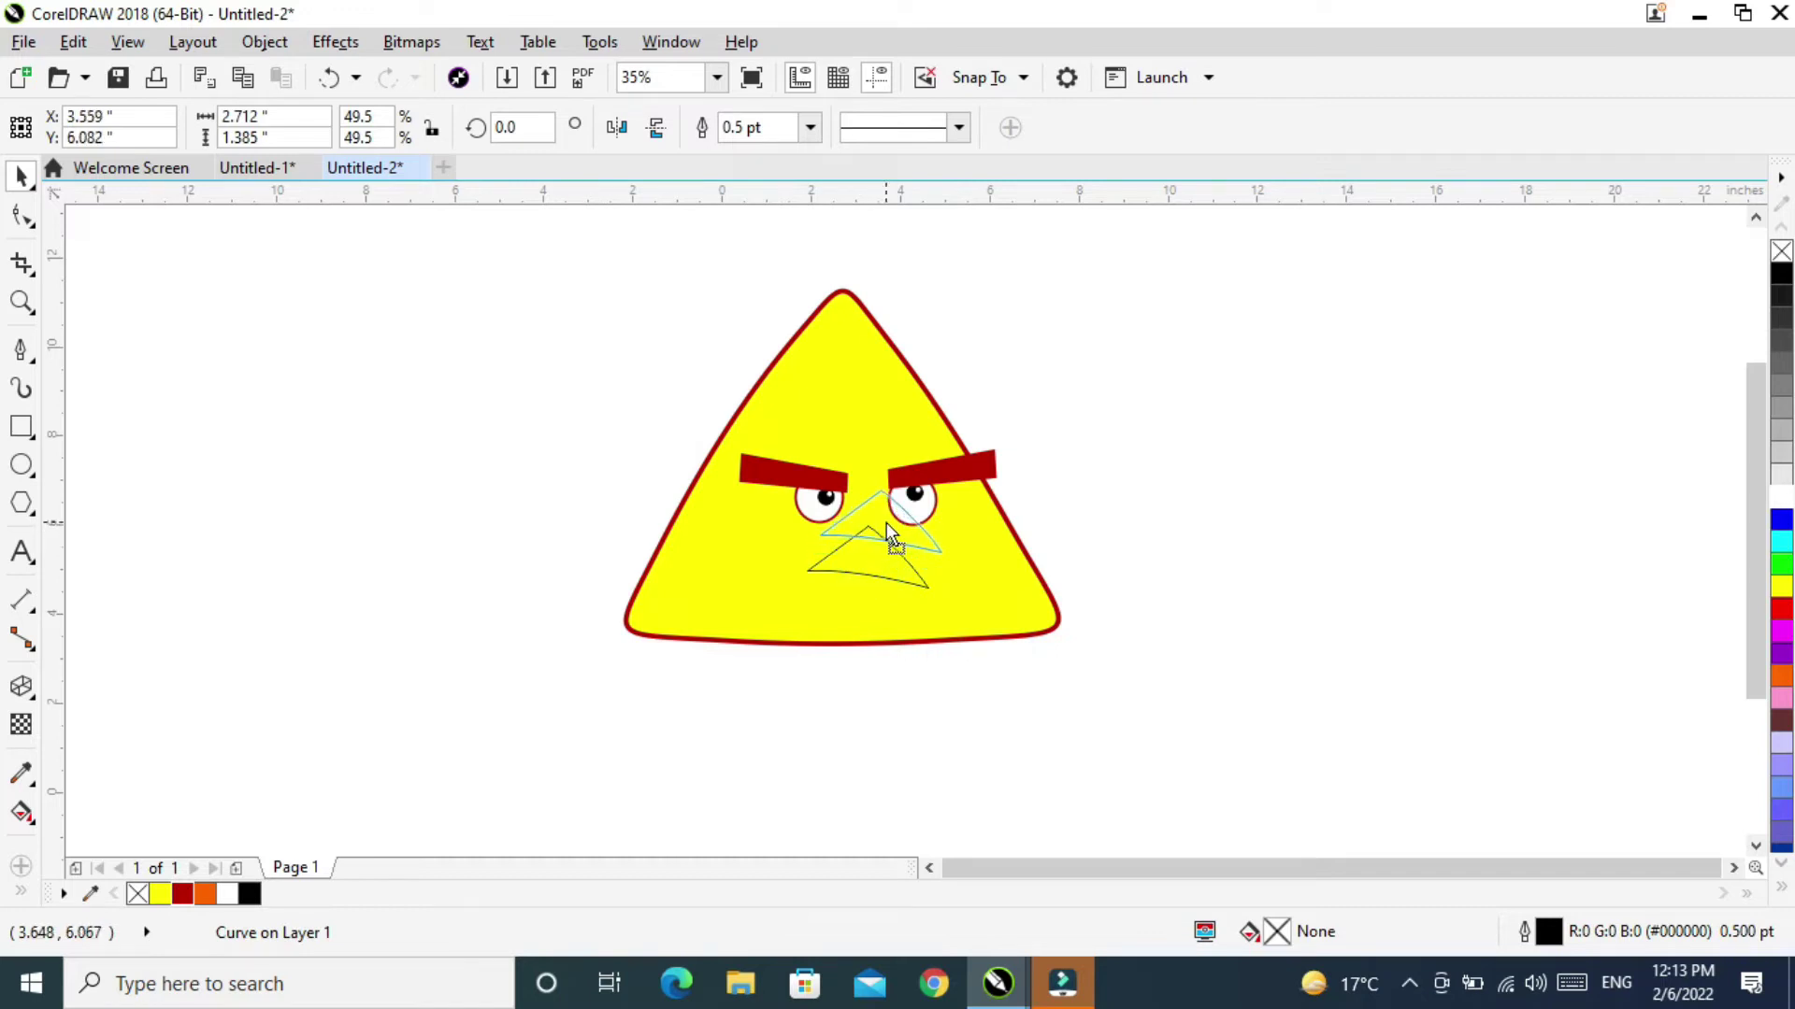
left_click_drag(887, 524, 886, 524)
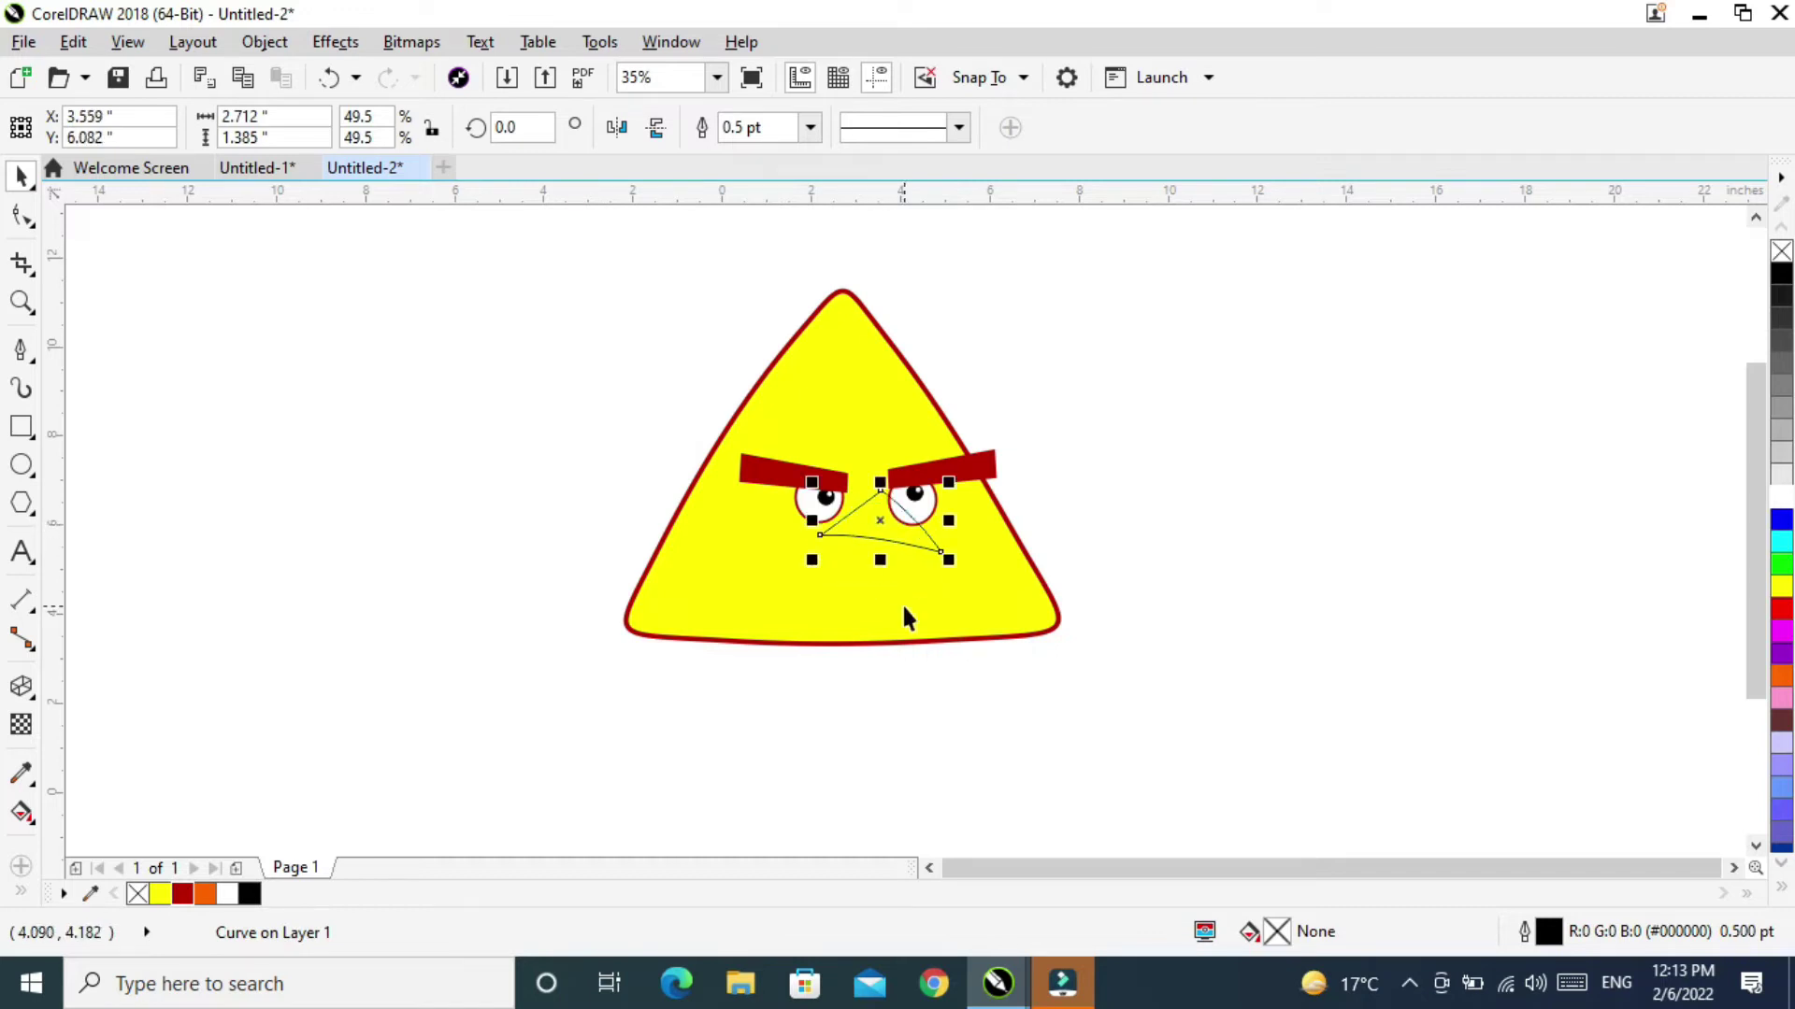
Give the beak a 4.0 pt dark red outline and an orange fill.
left_click(810, 128)
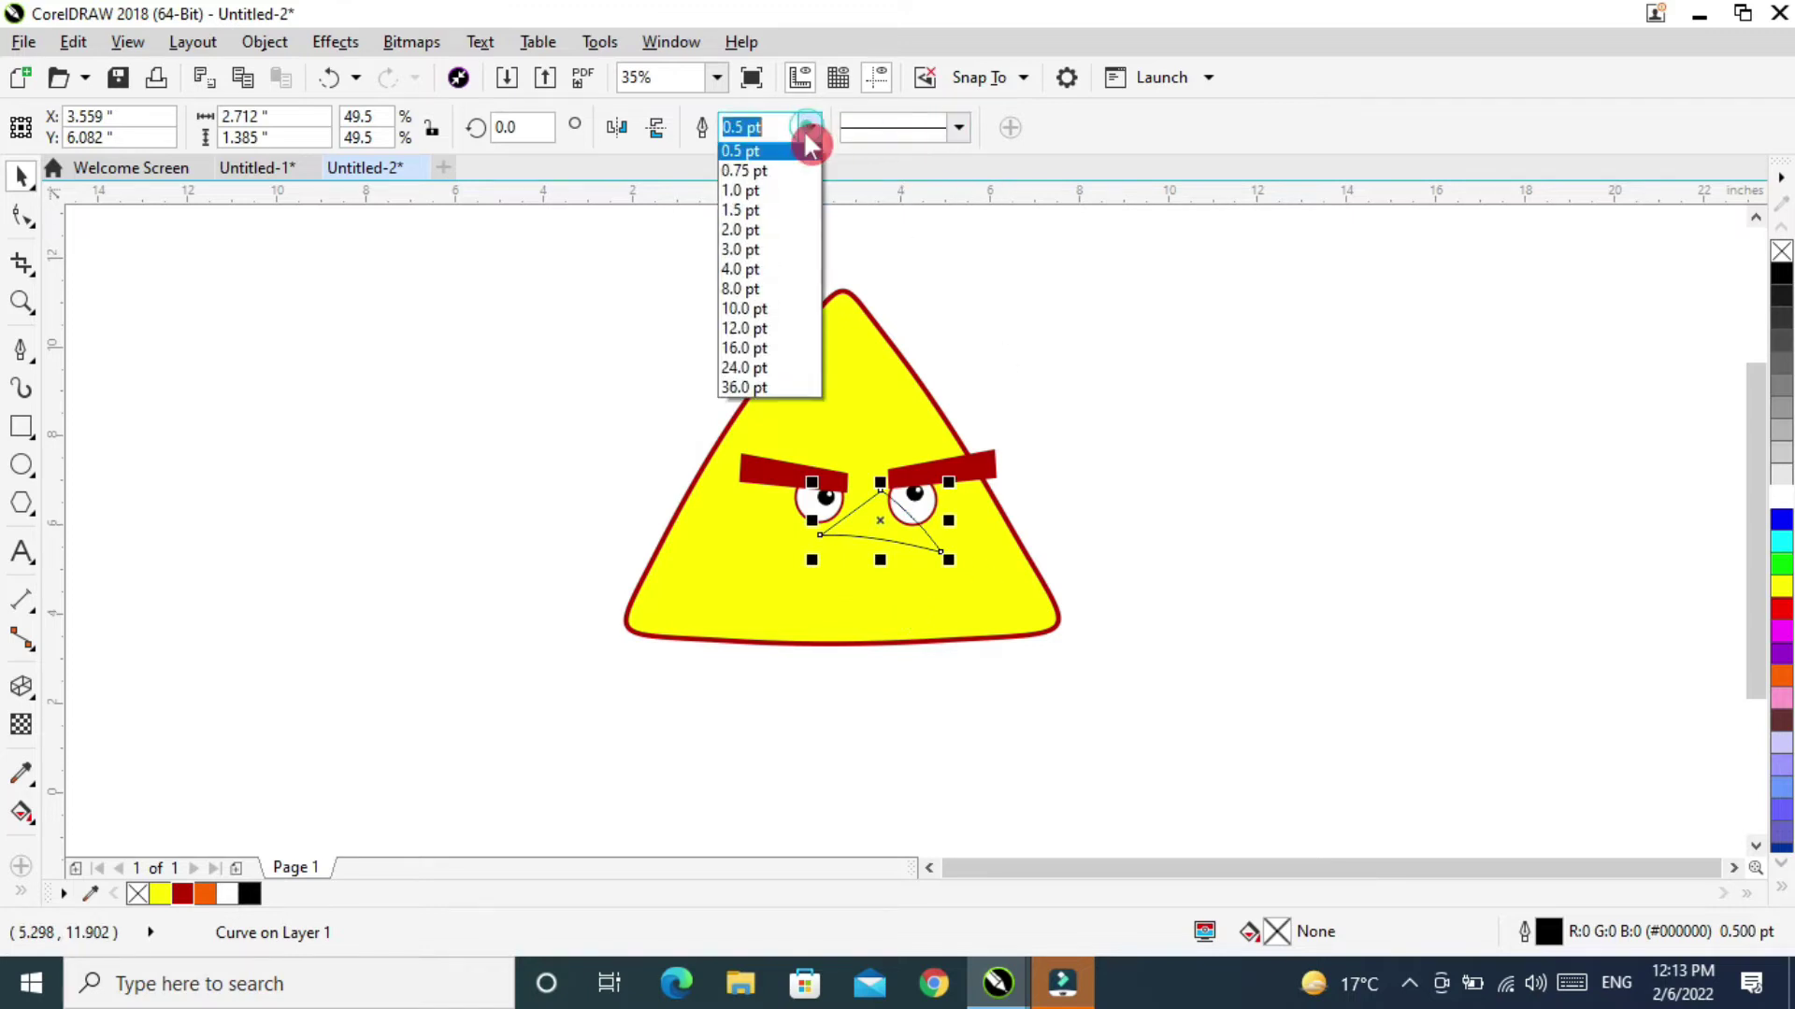
left_click(750, 314)
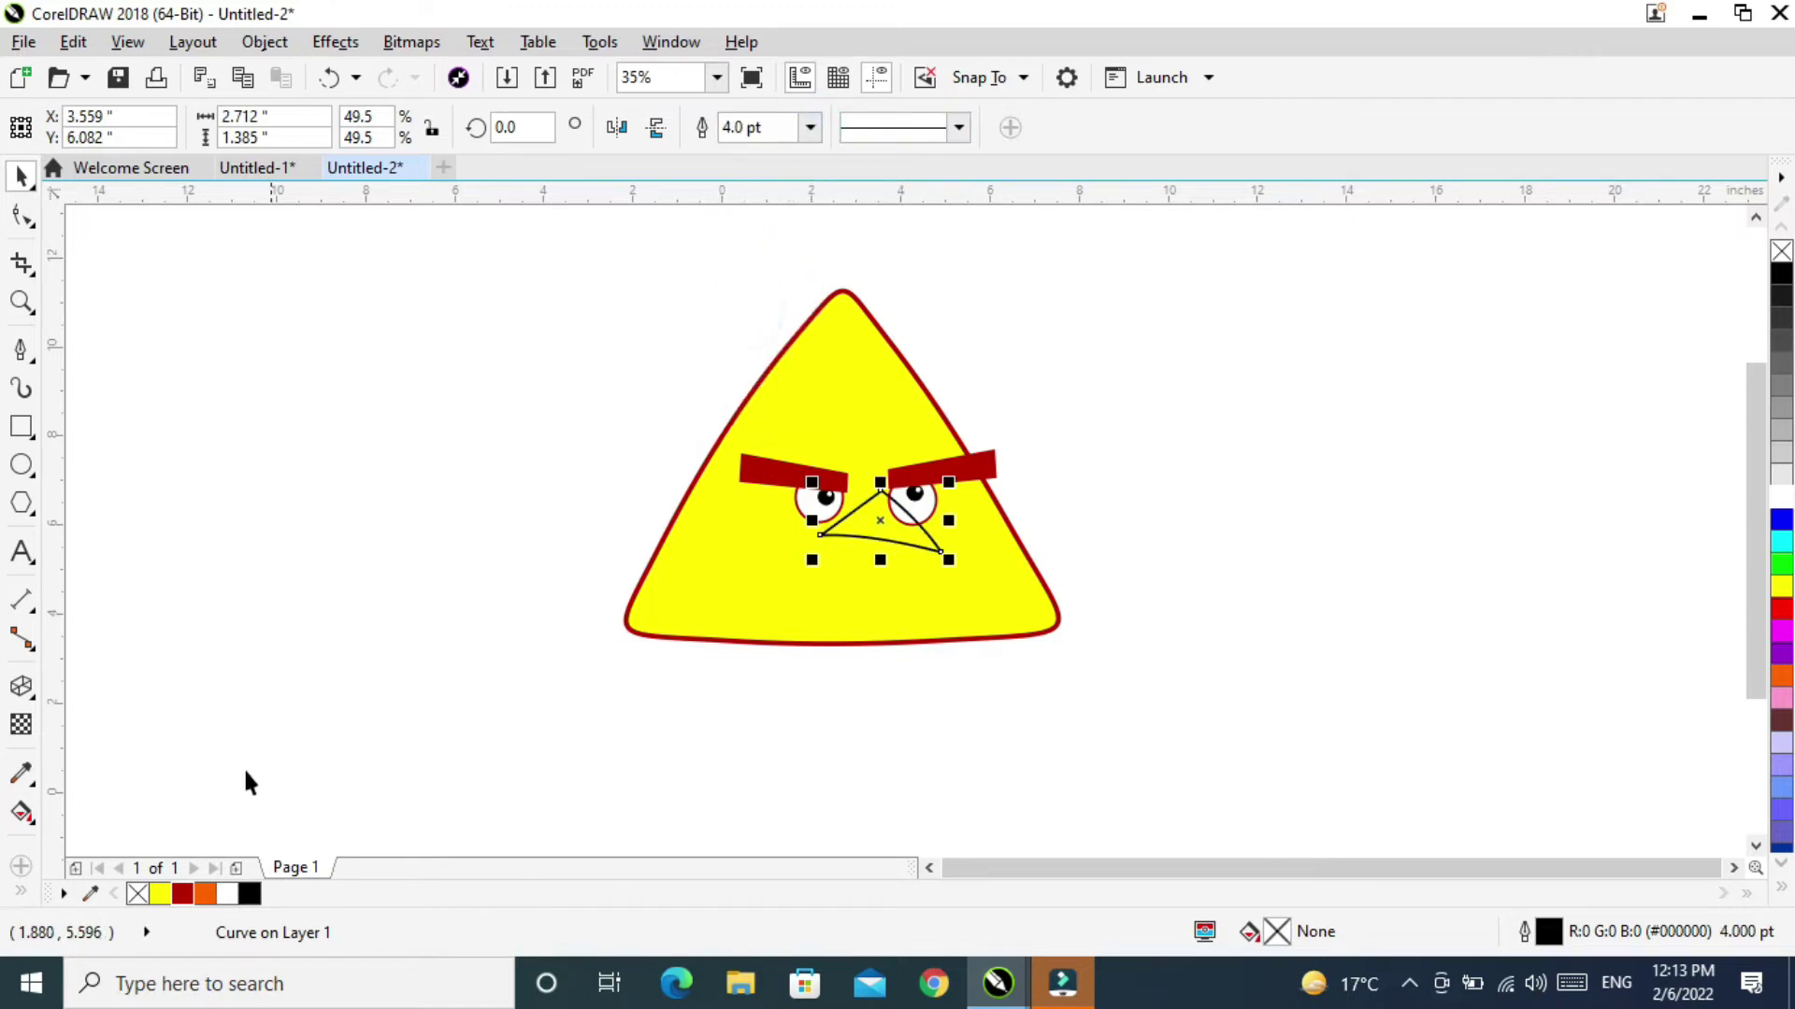
right_click(181, 894)
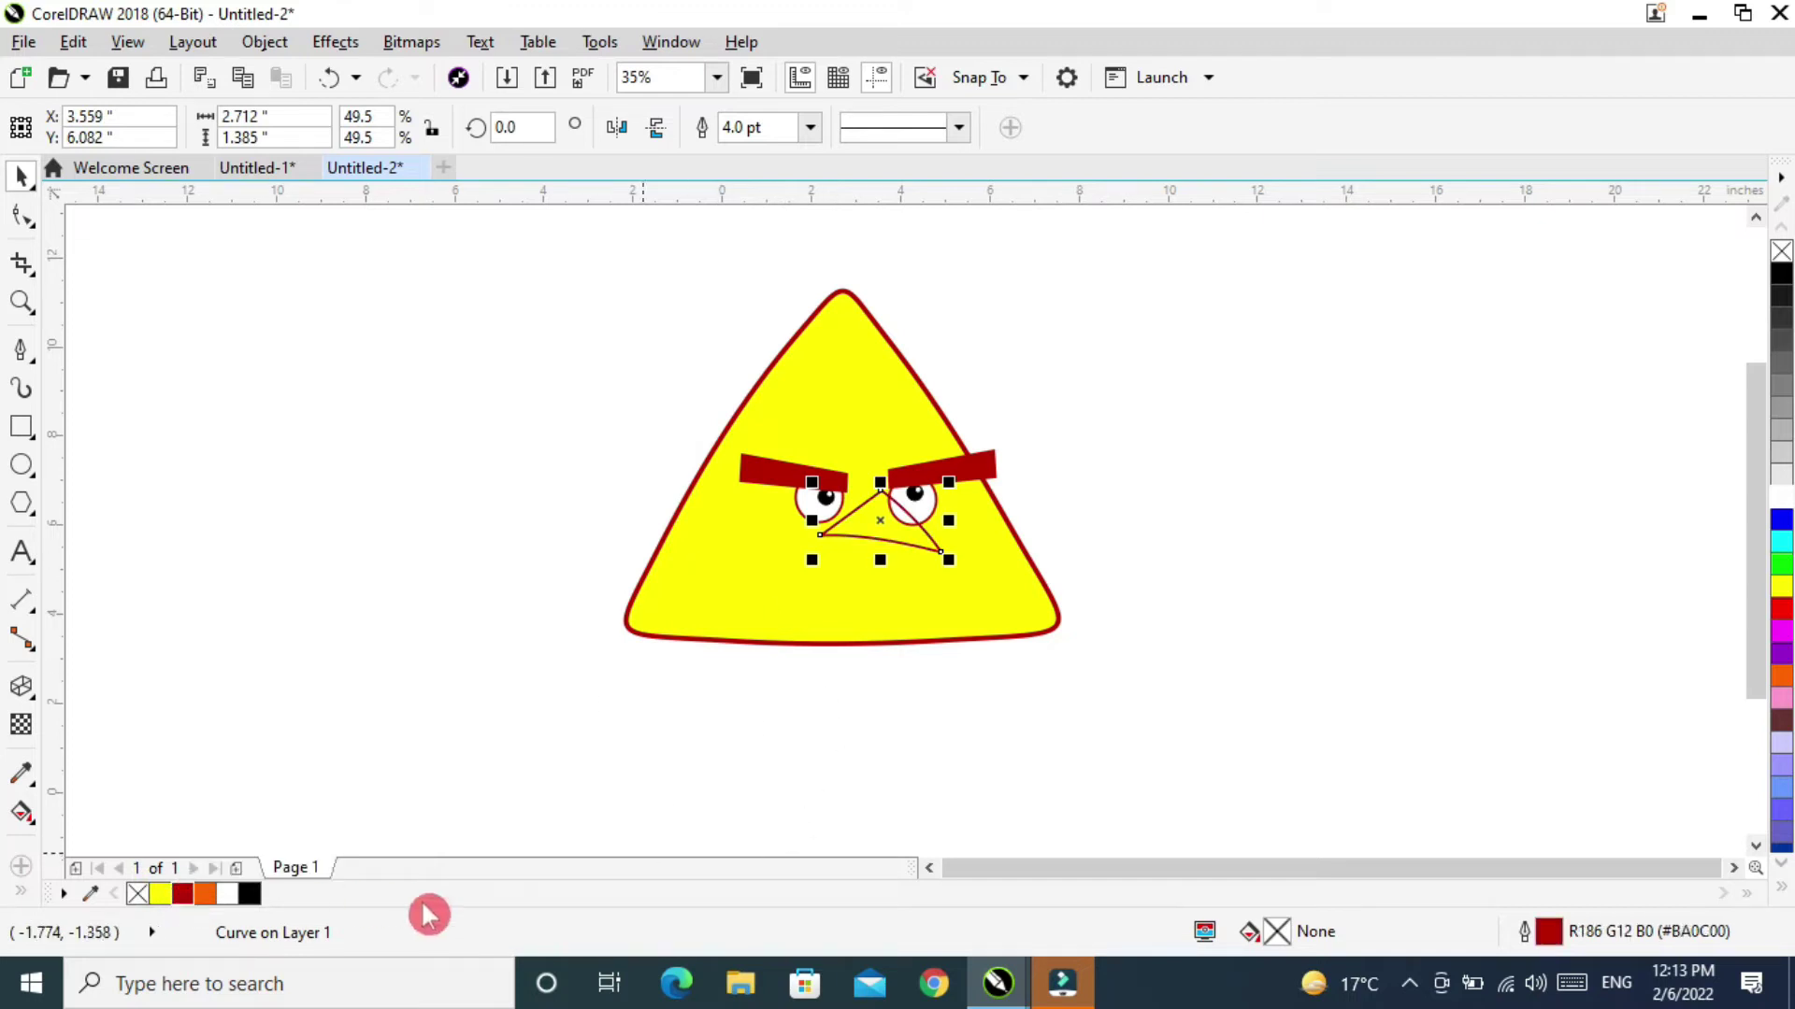
left_click(205, 895)
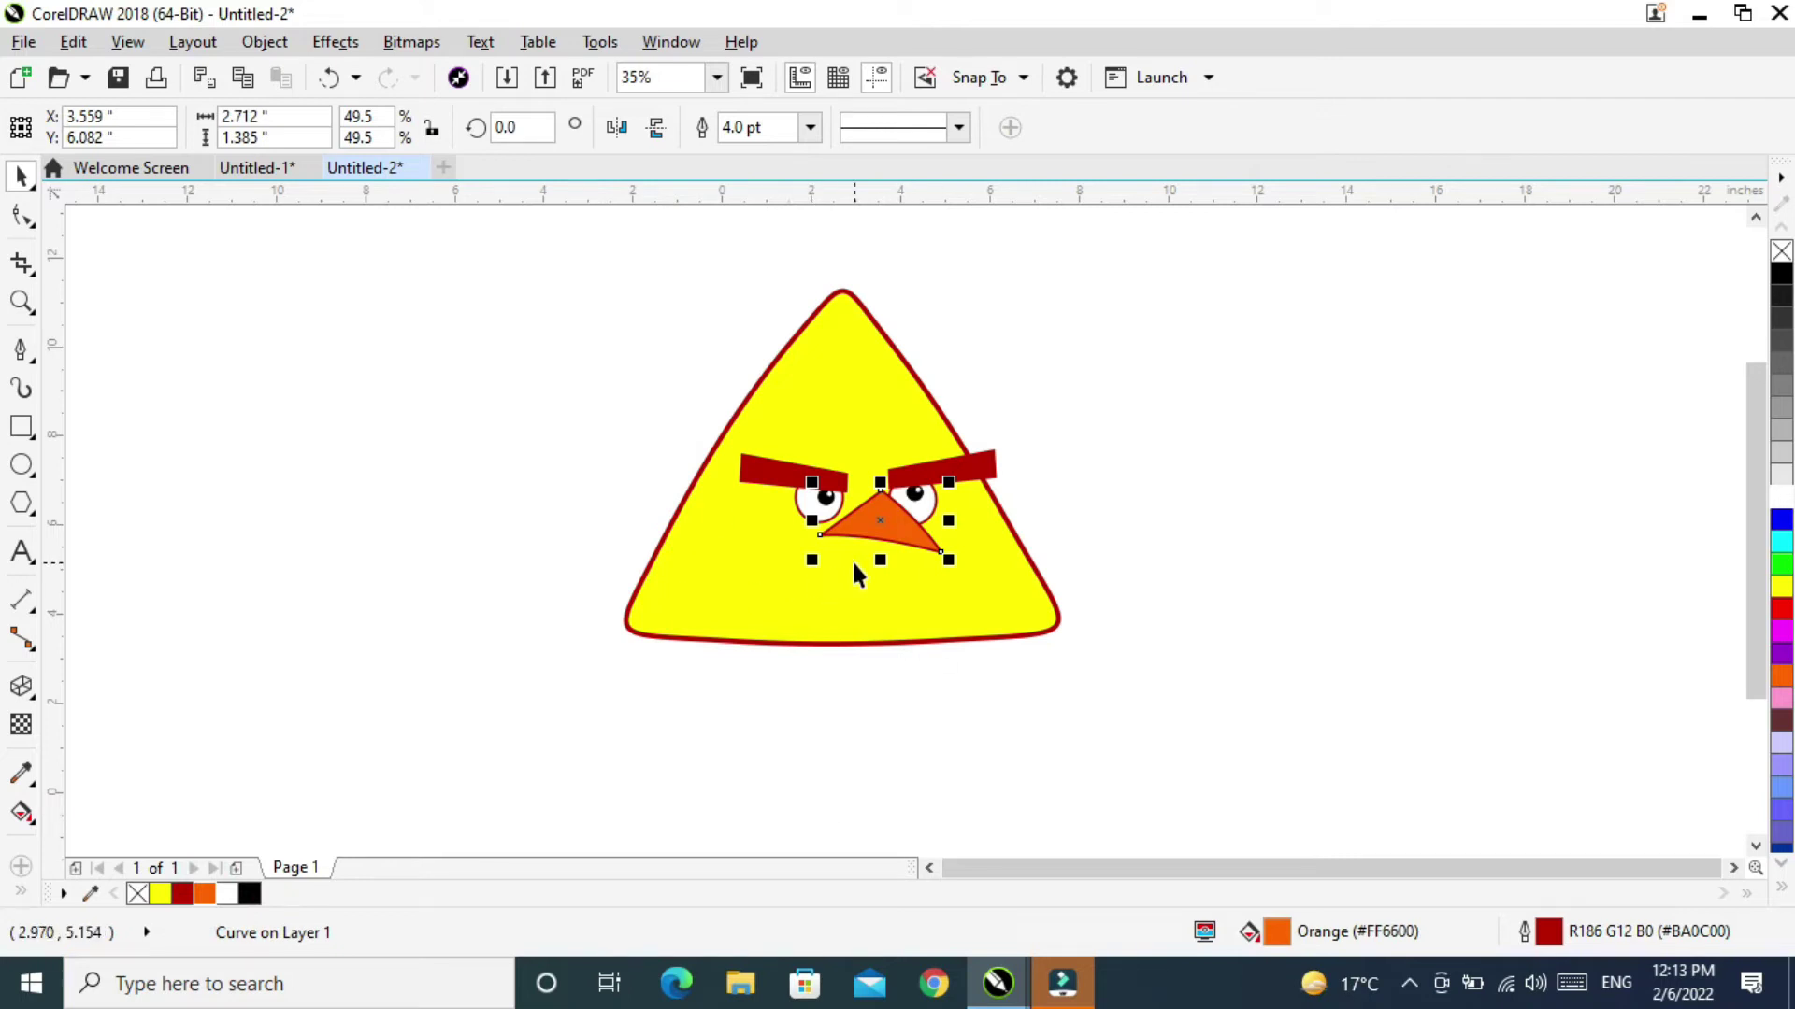
Duplicate the beak in place, shrink the copy to about 2.51 by 1.24 inches and remove its outline.
key("F10")
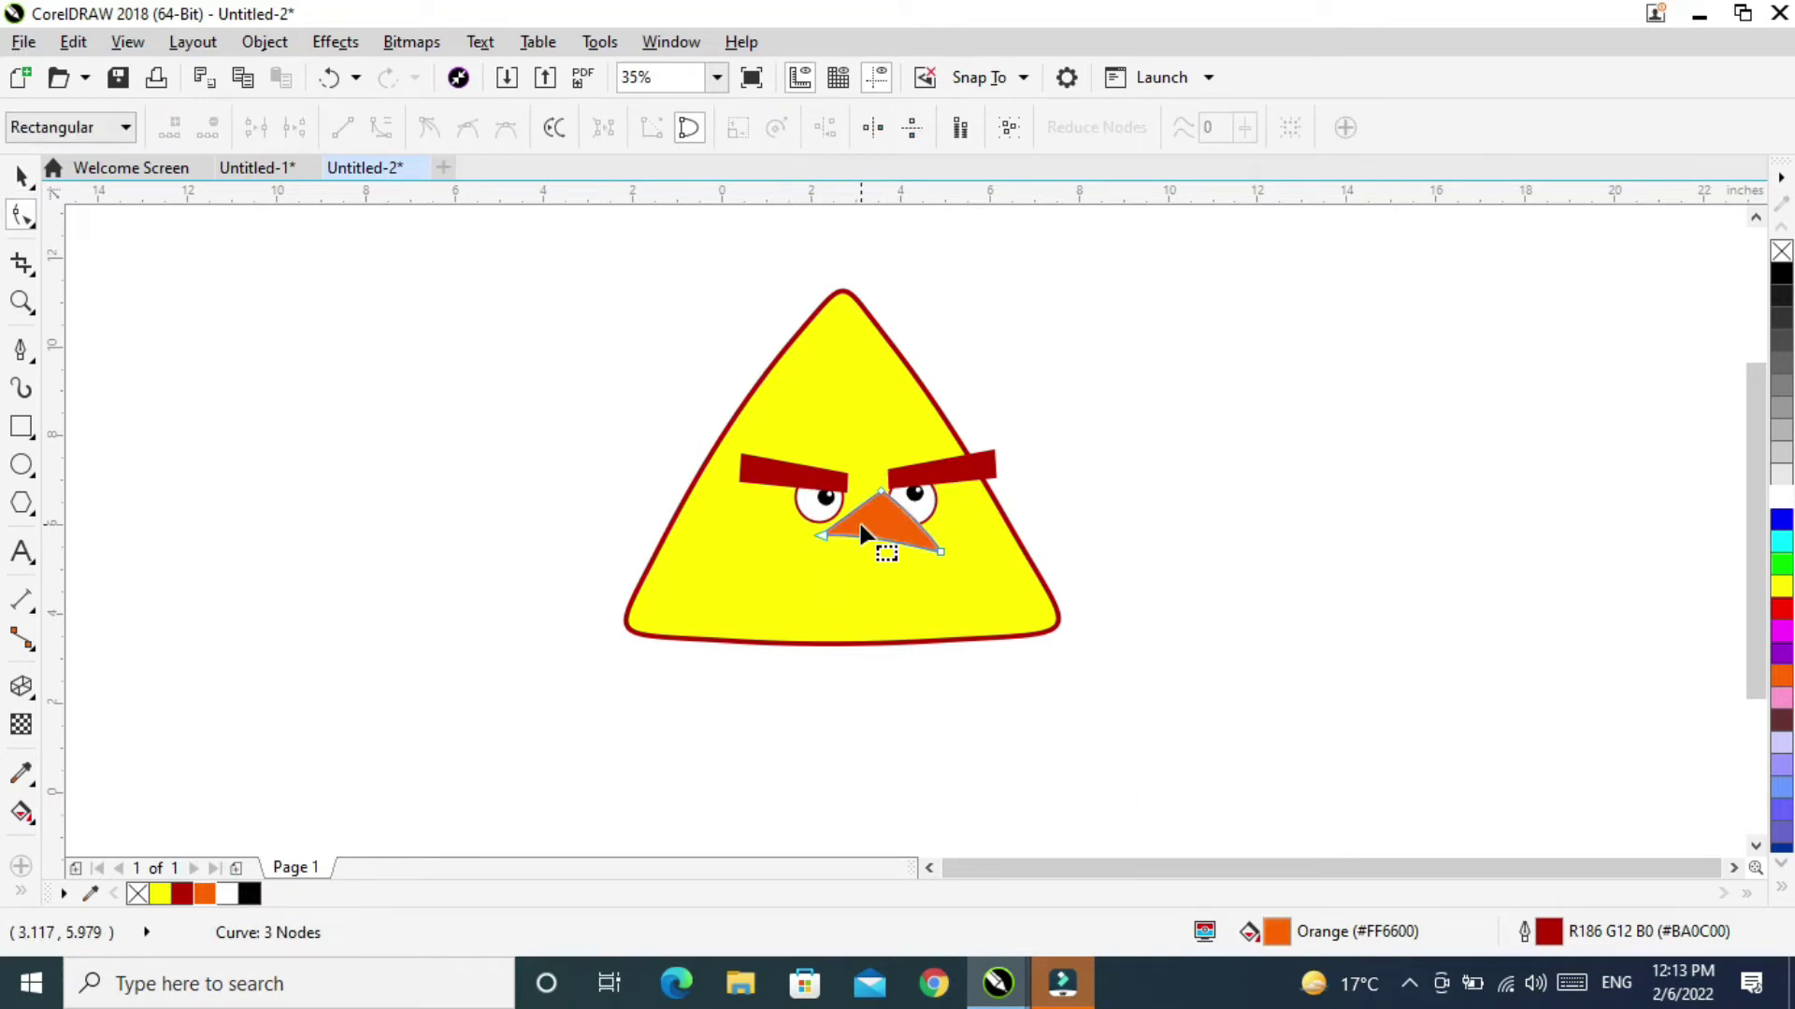
key("F2")
left_click_drag(665, 424, 969, 582)
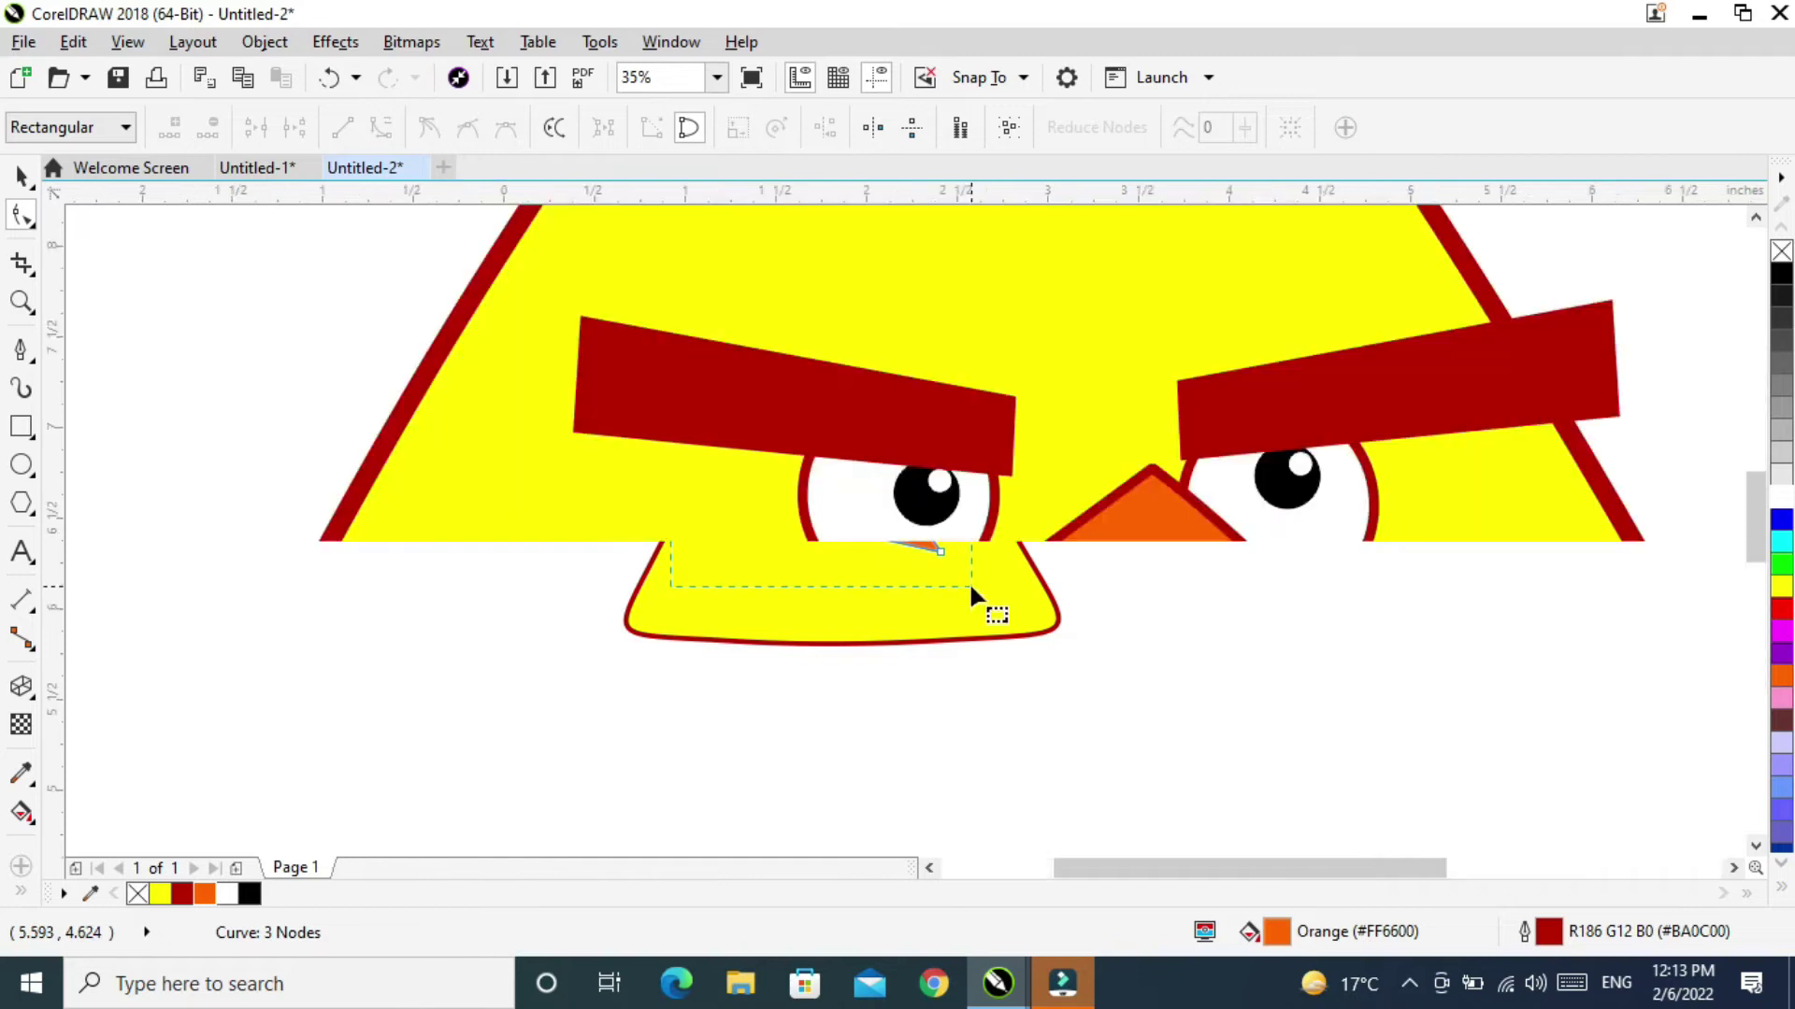
left_click(21, 176)
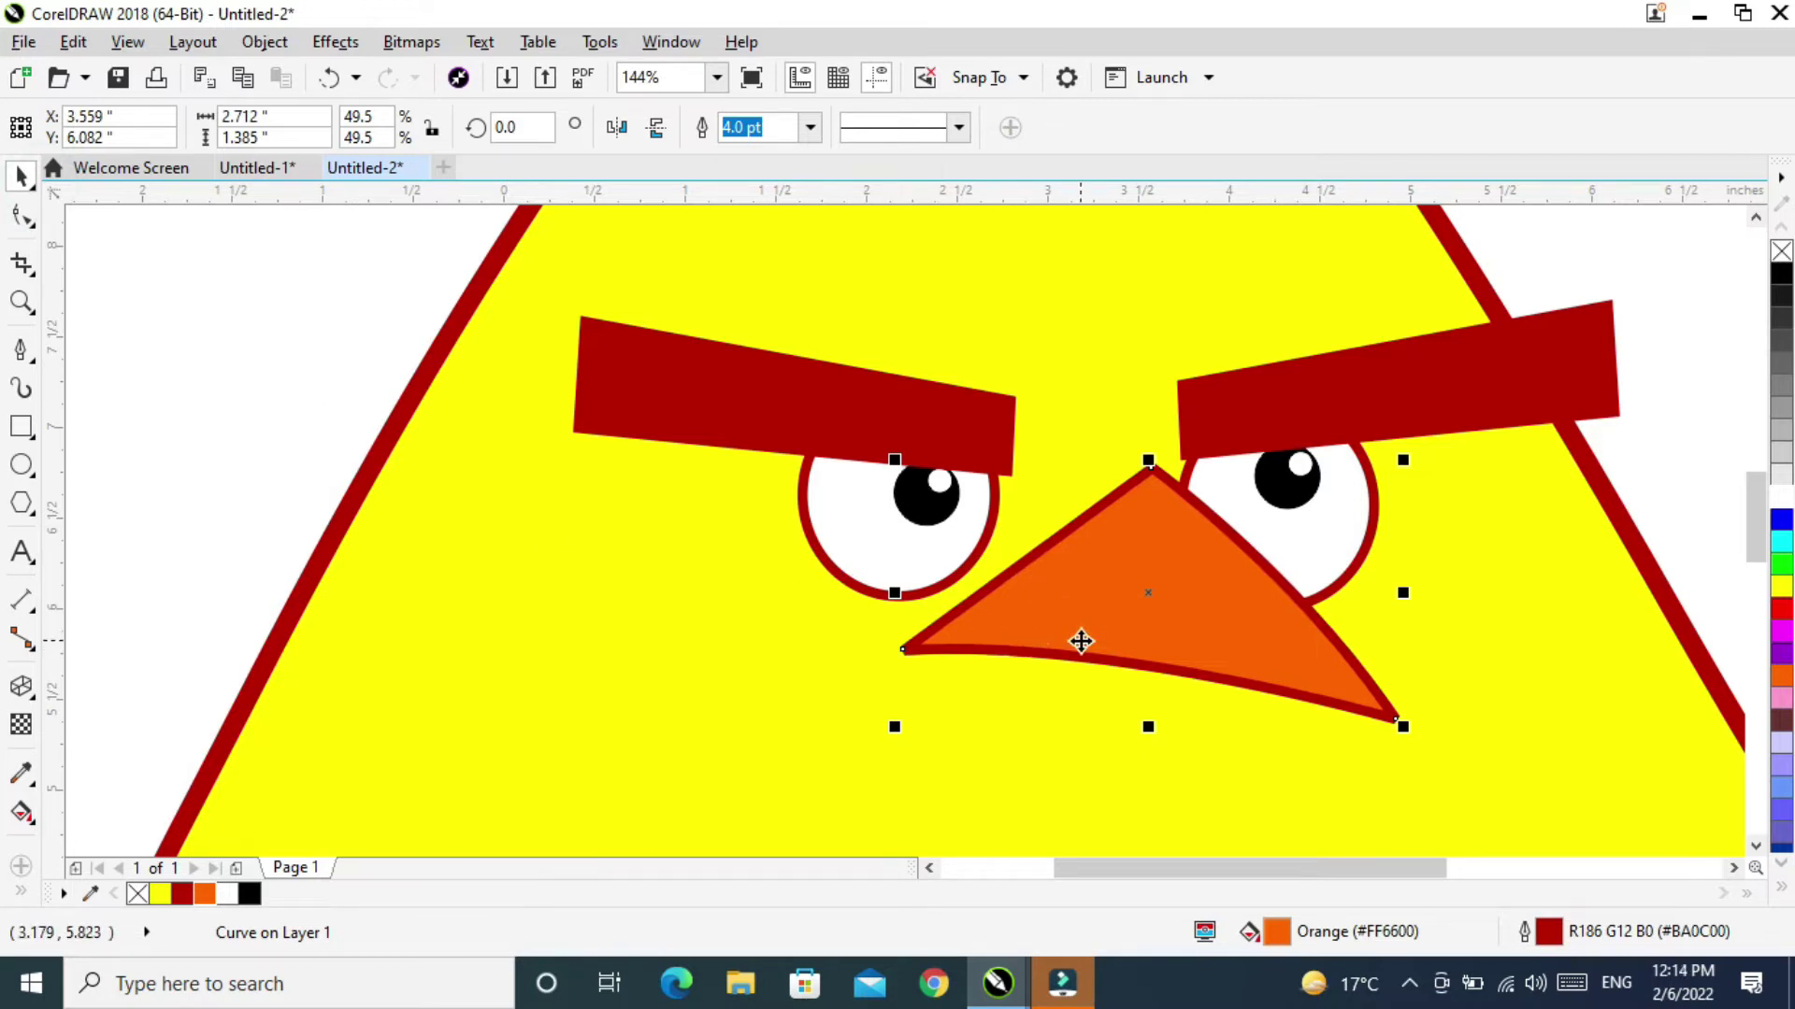
left_click_drag(1407, 458, 1378, 459)
left_click_drag(1136, 732, 1136, 714)
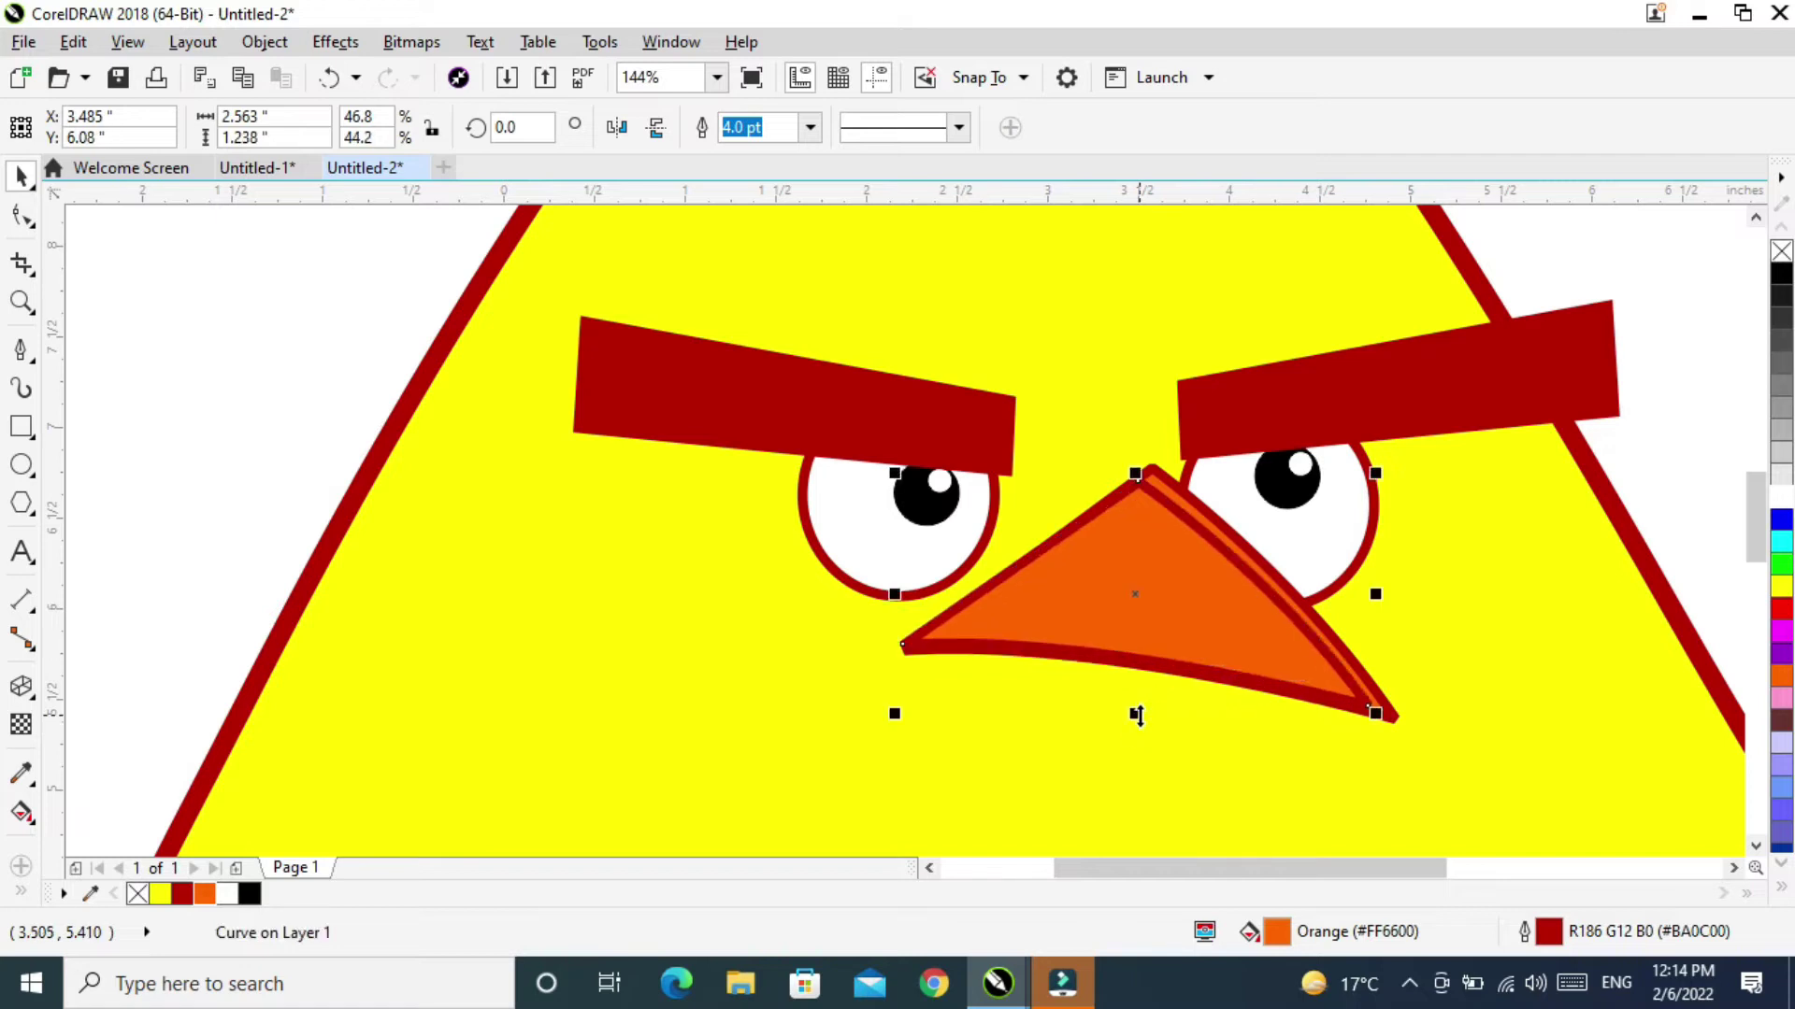
left_click_drag(897, 594, 904, 594)
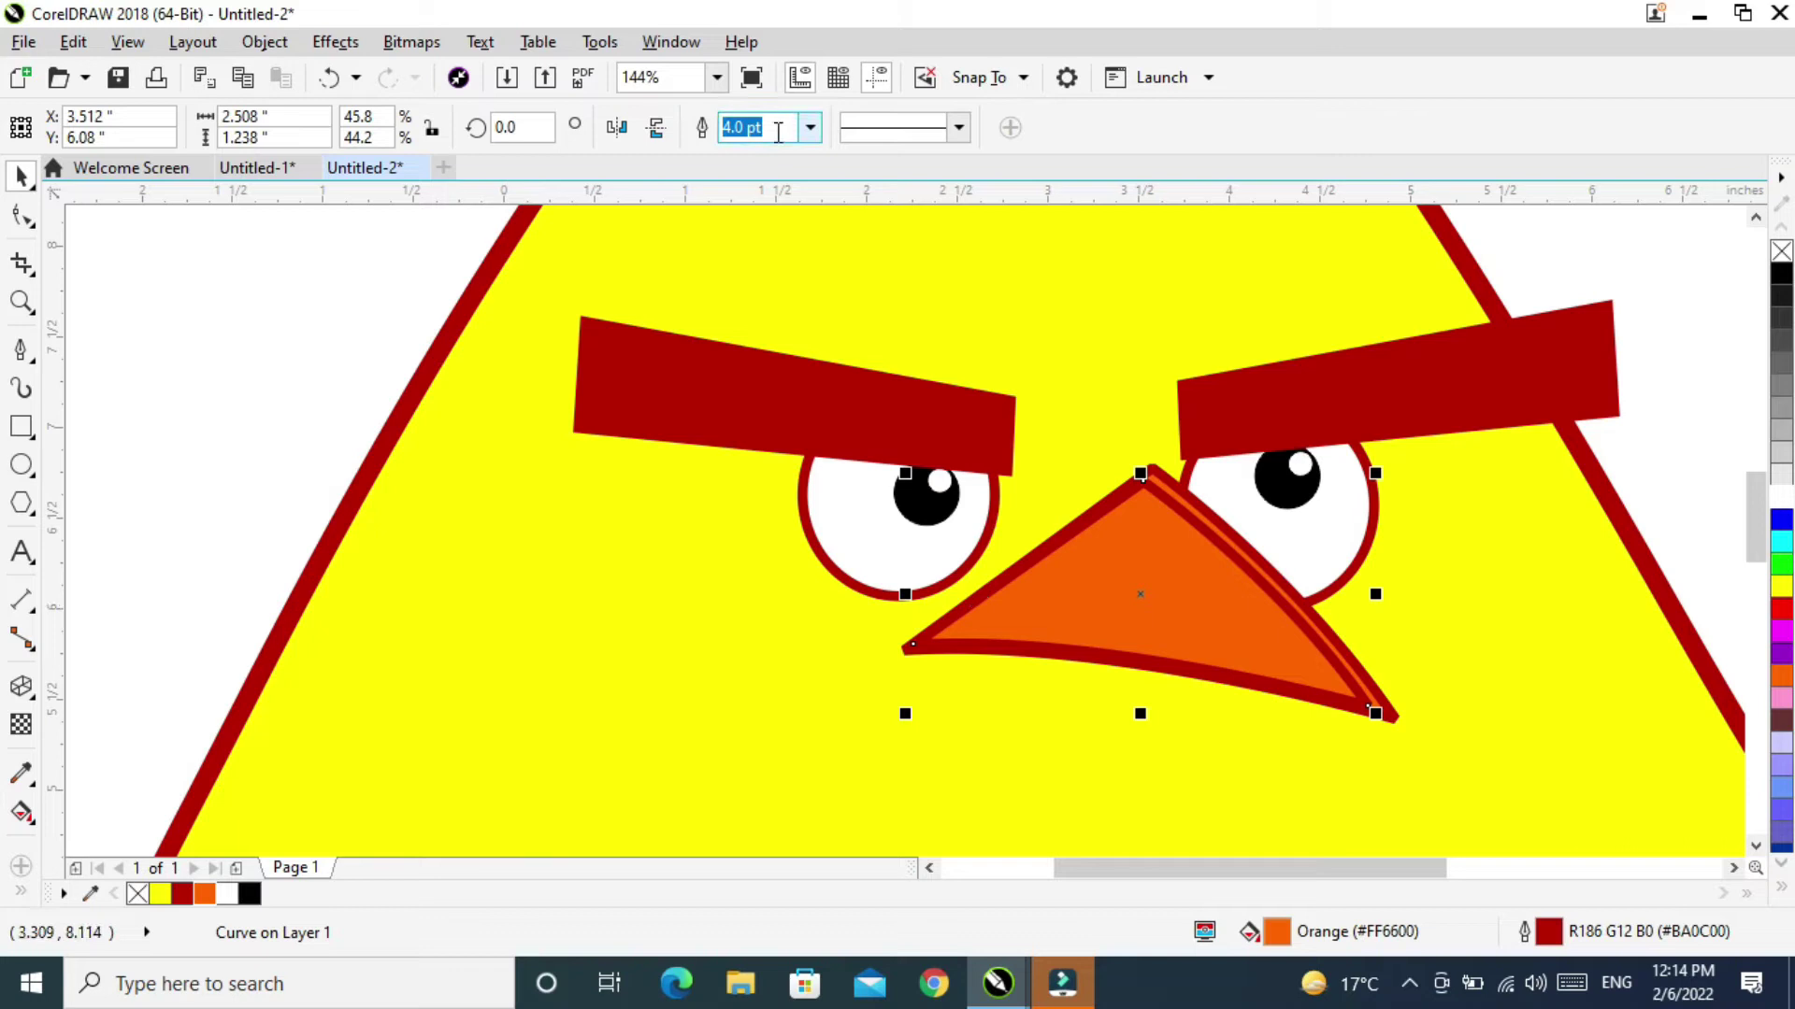
left_click(810, 127)
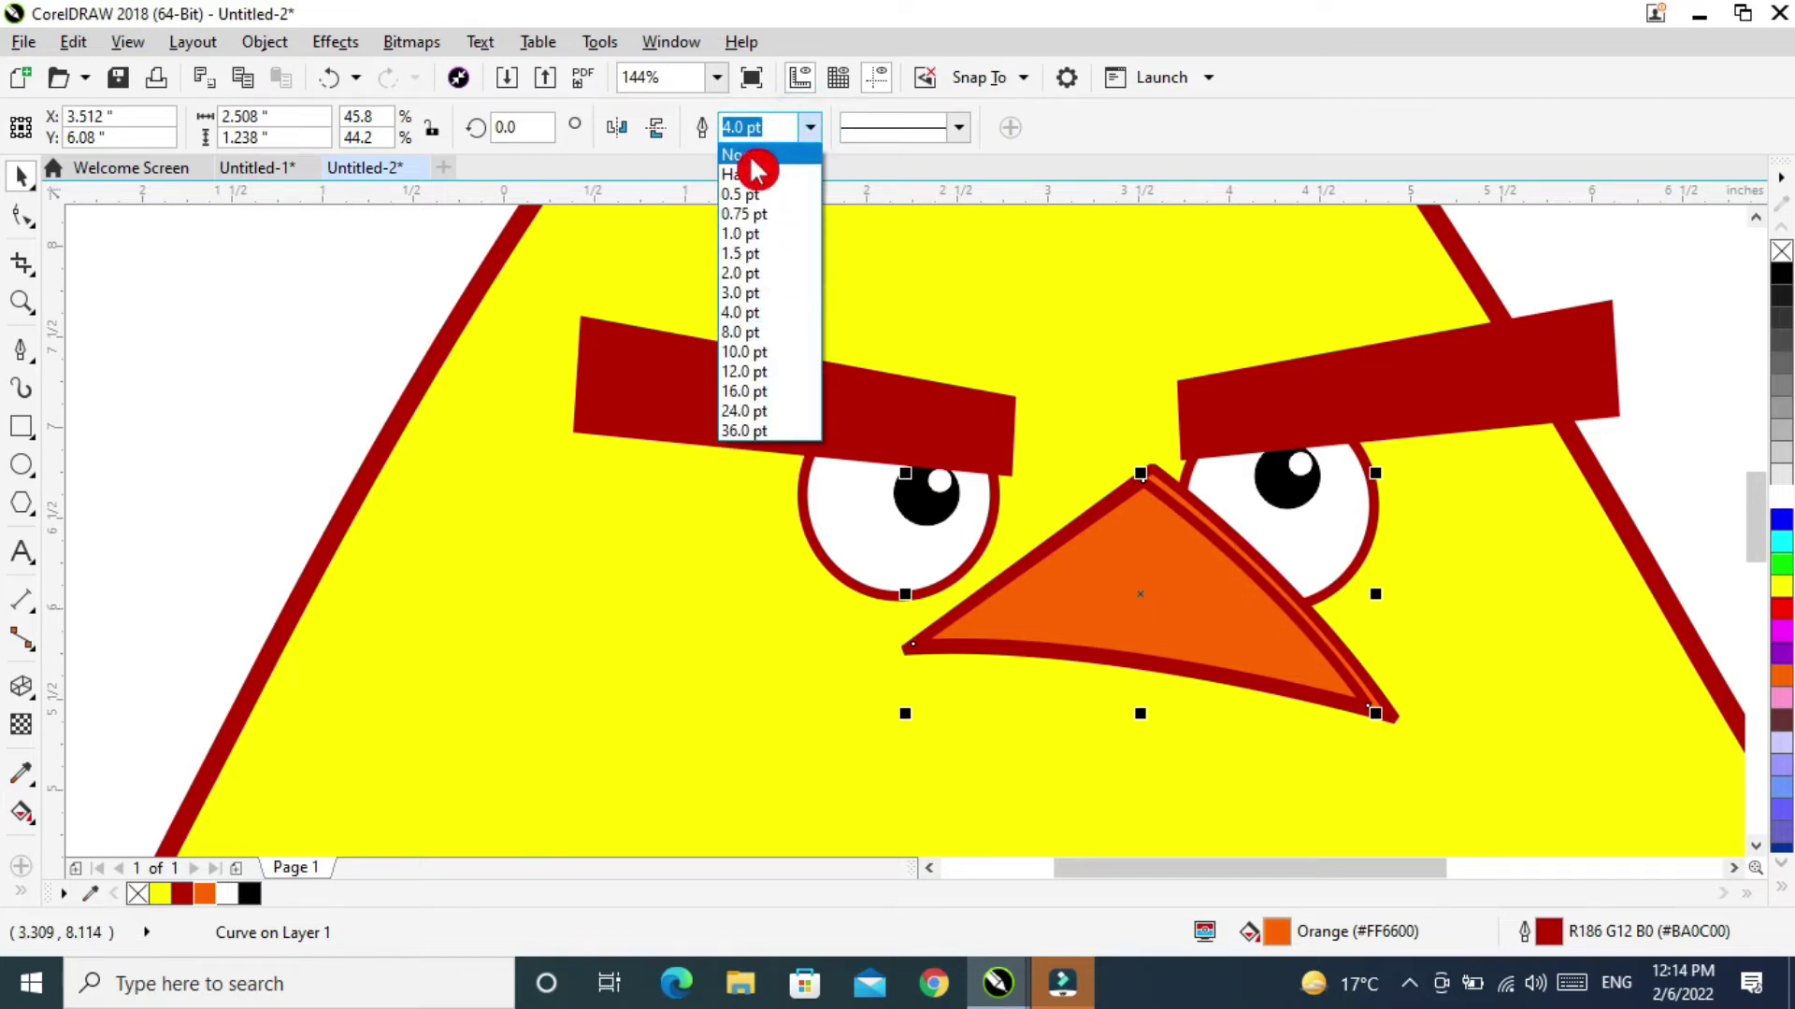
left_click(753, 157)
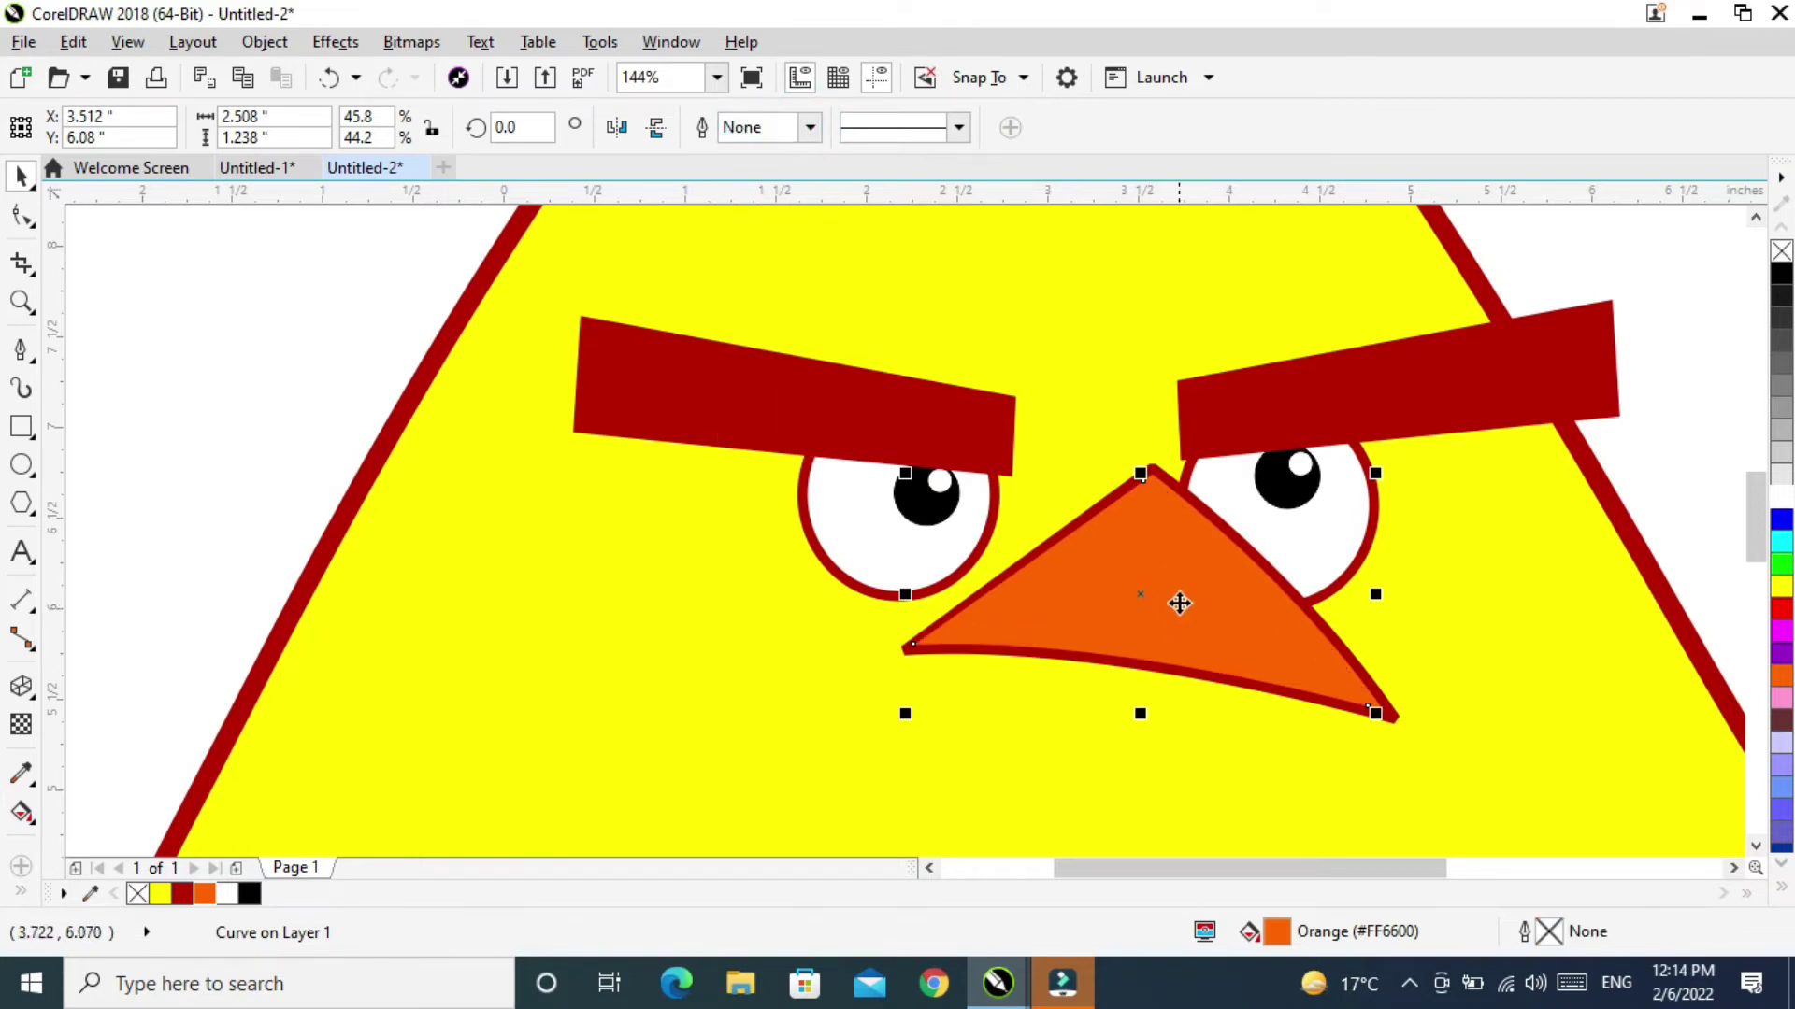
Fill the larger, outlined beak behind the copy with the light red-orange shade #FF6D41.
left_click(1381, 708)
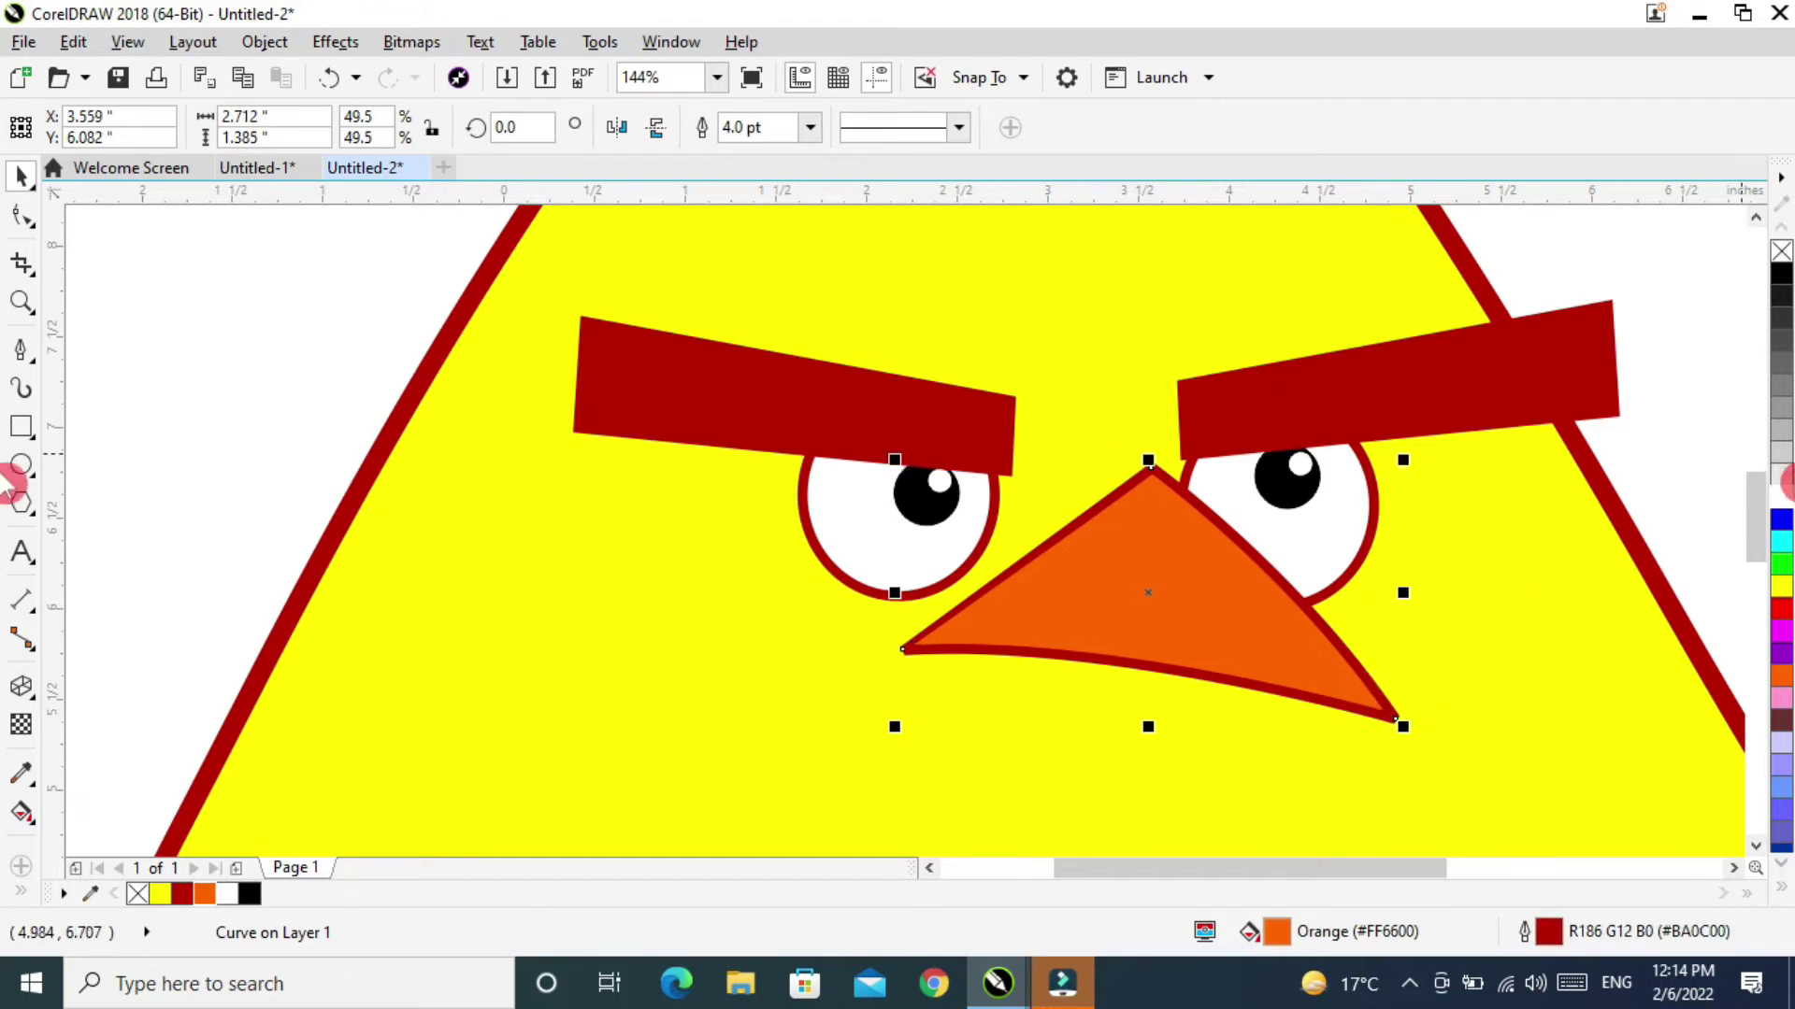
left_click(1784, 674)
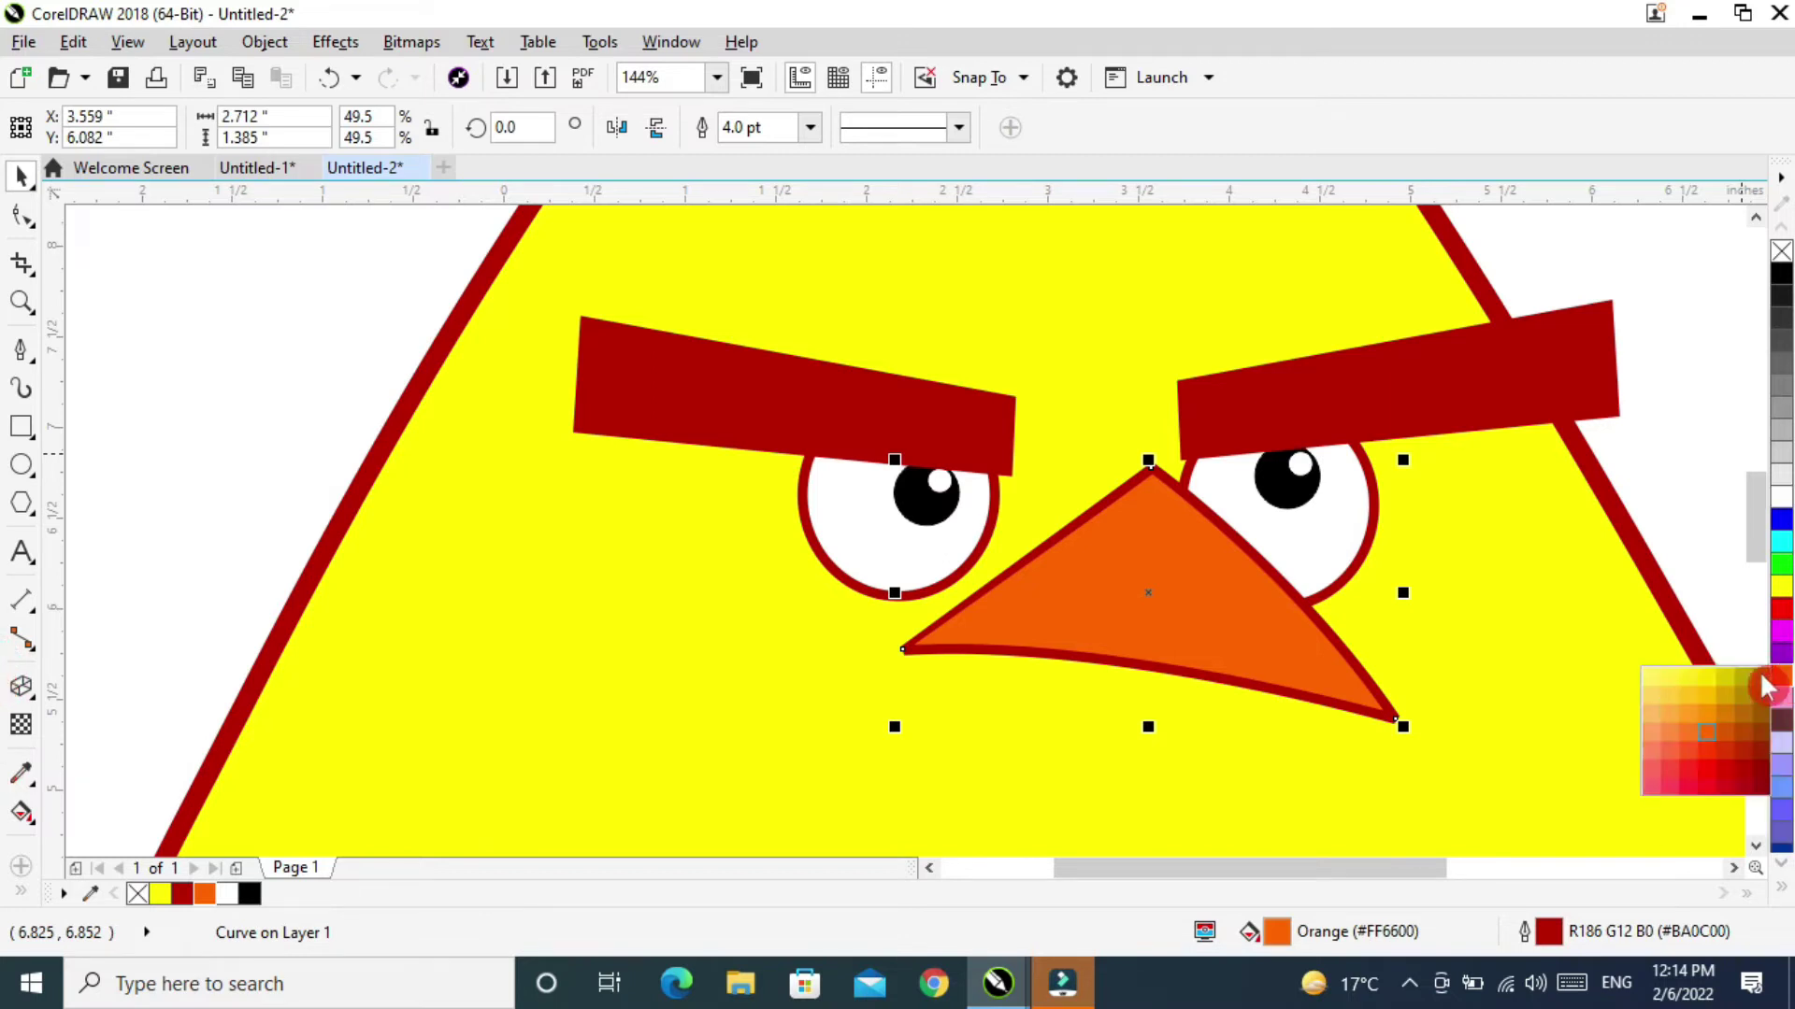
left_click(1708, 694)
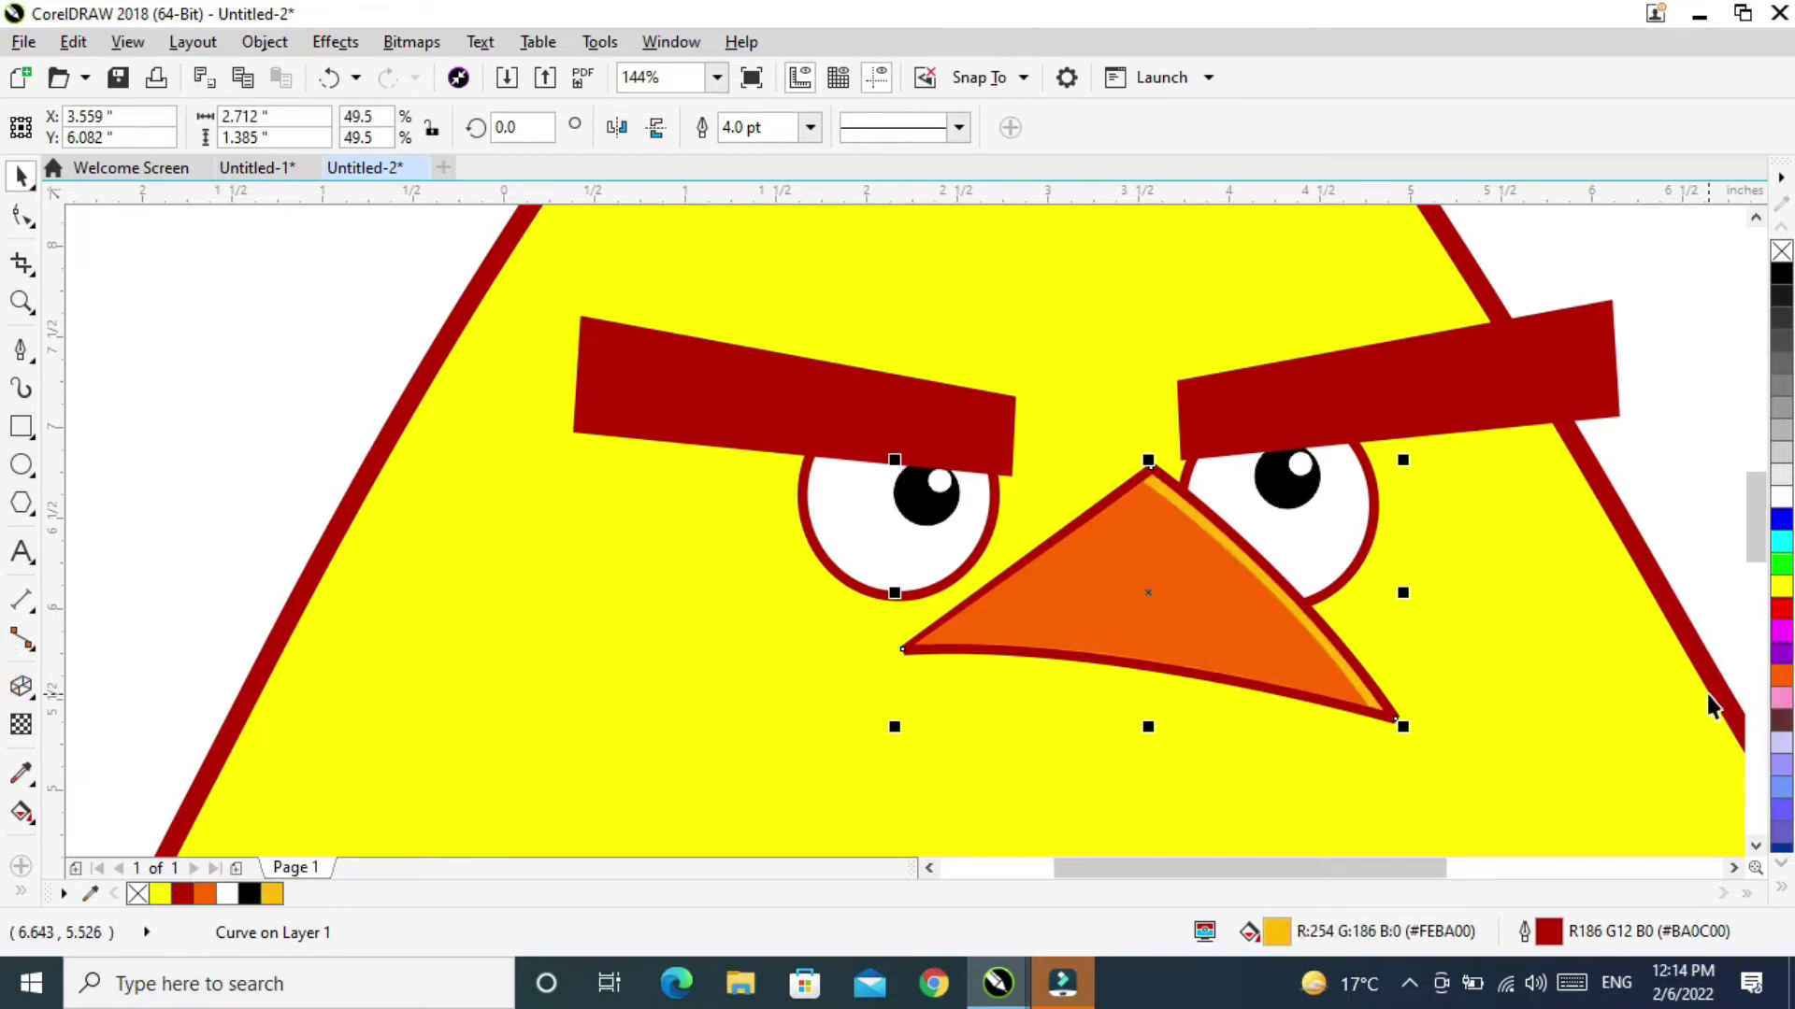
left_click(1781, 677)
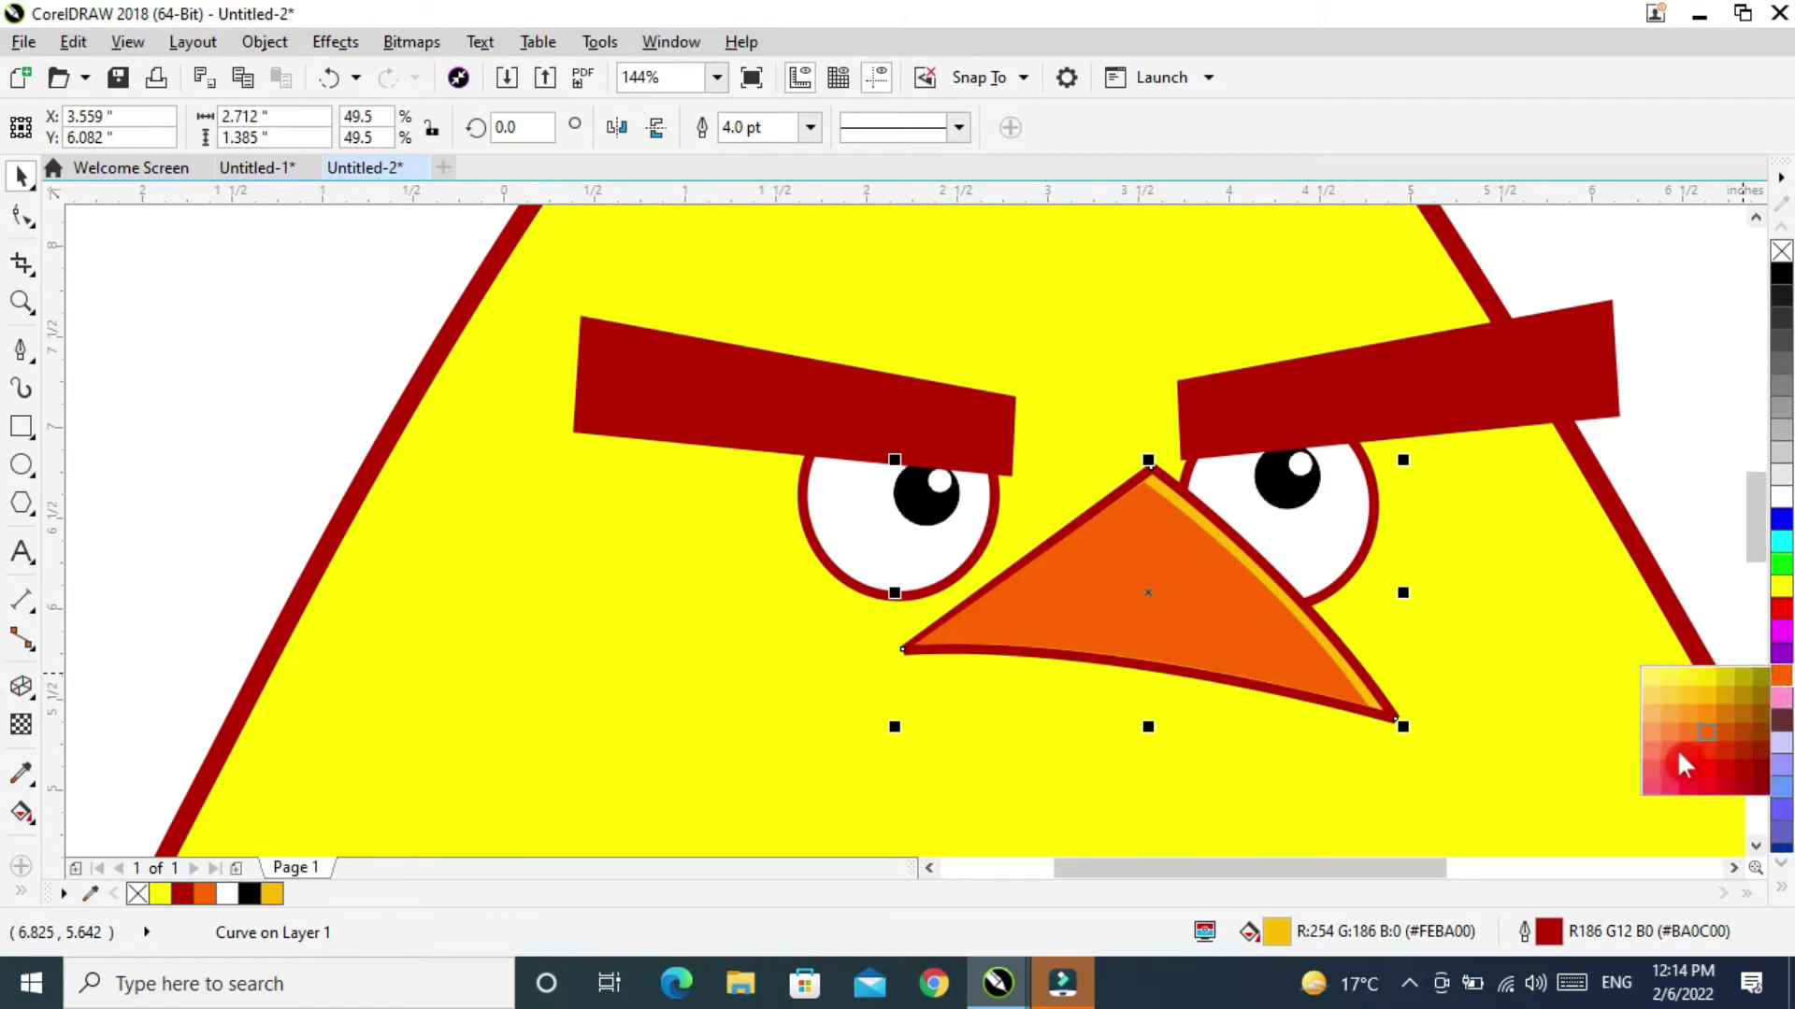
left_click(1678, 756)
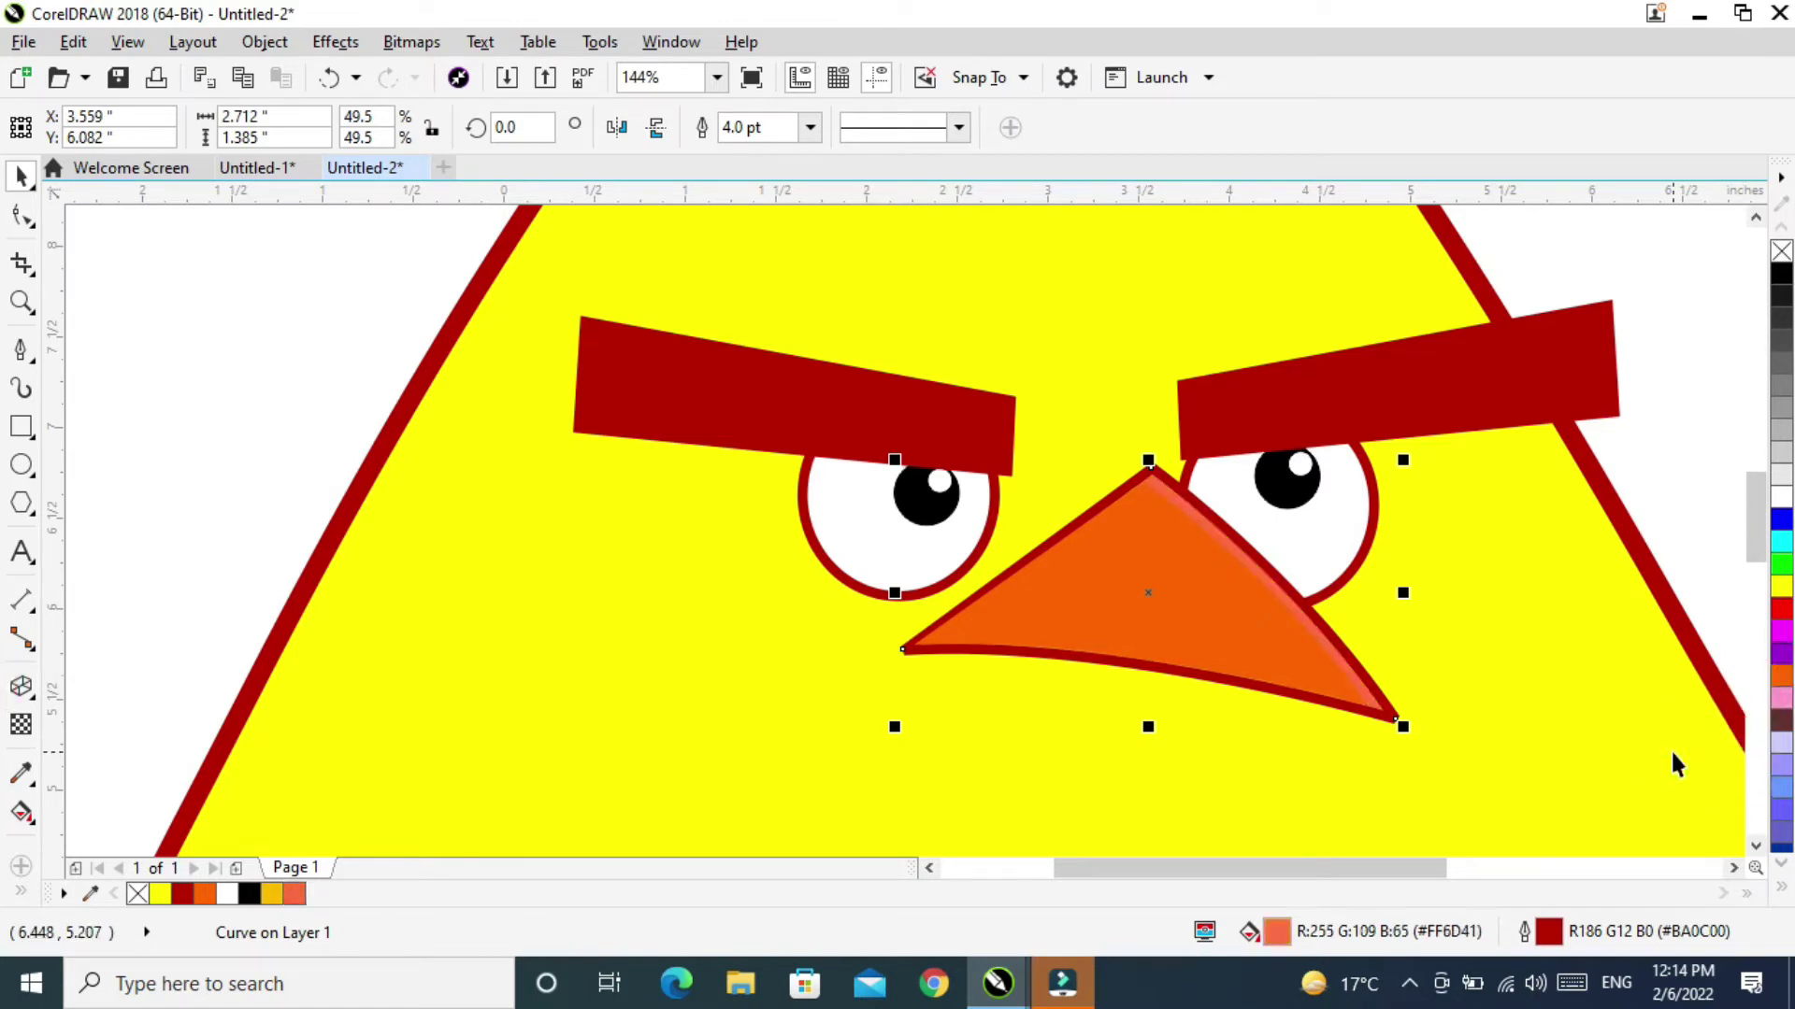
Shrink the inner orange beak to about 2.45 by 1.21 inches and shift it so the lighter strip shows along the right edge.
left_click(1207, 620)
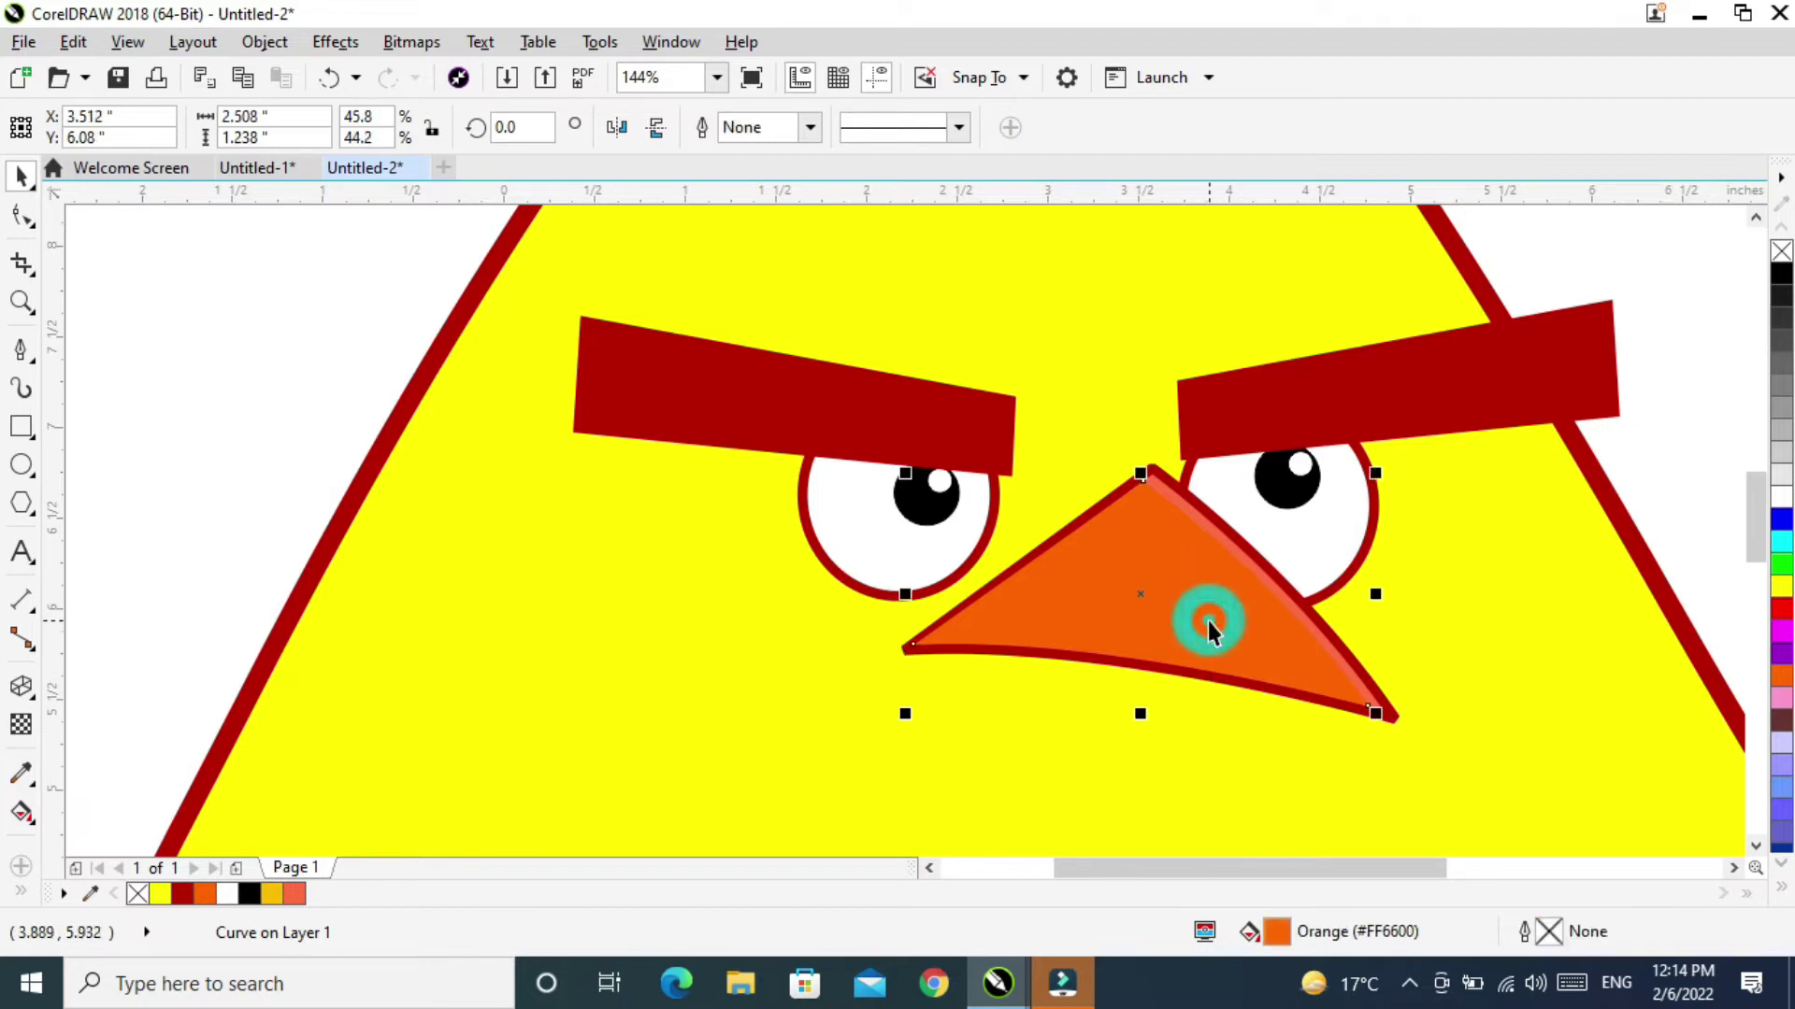
left_click_drag(1375, 473, 1365, 478)
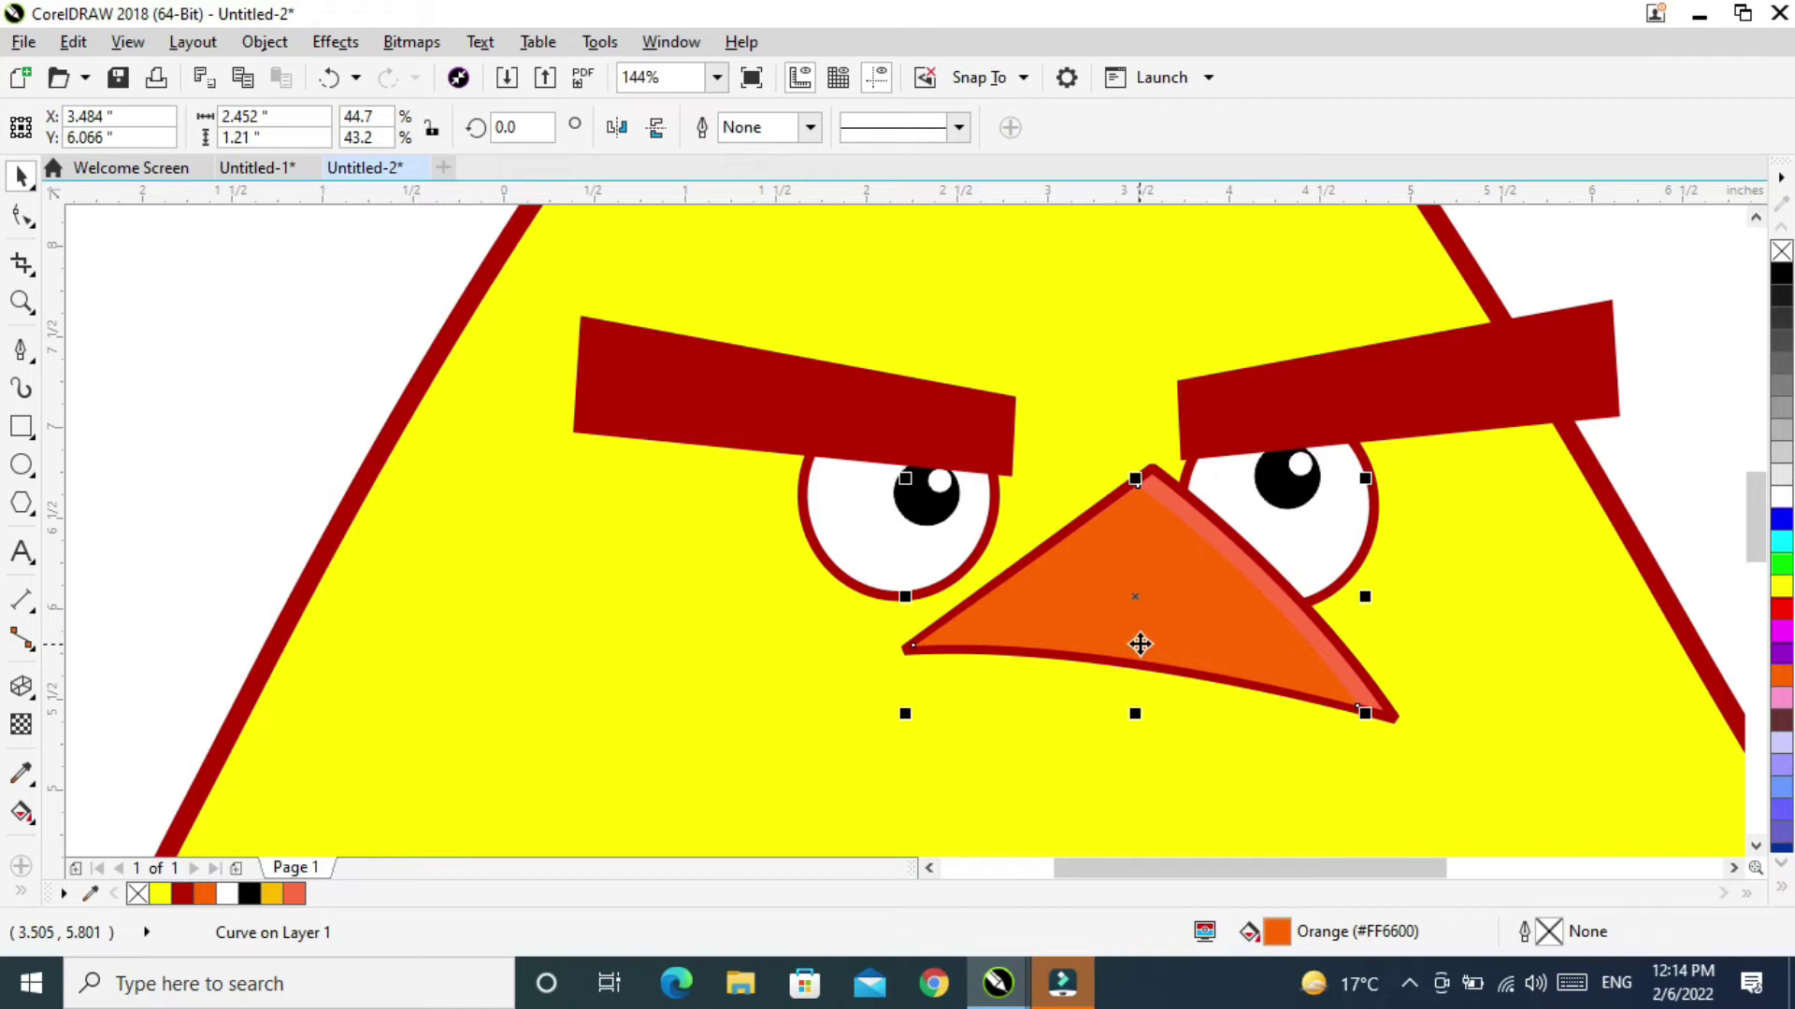
left_click(1142, 543)
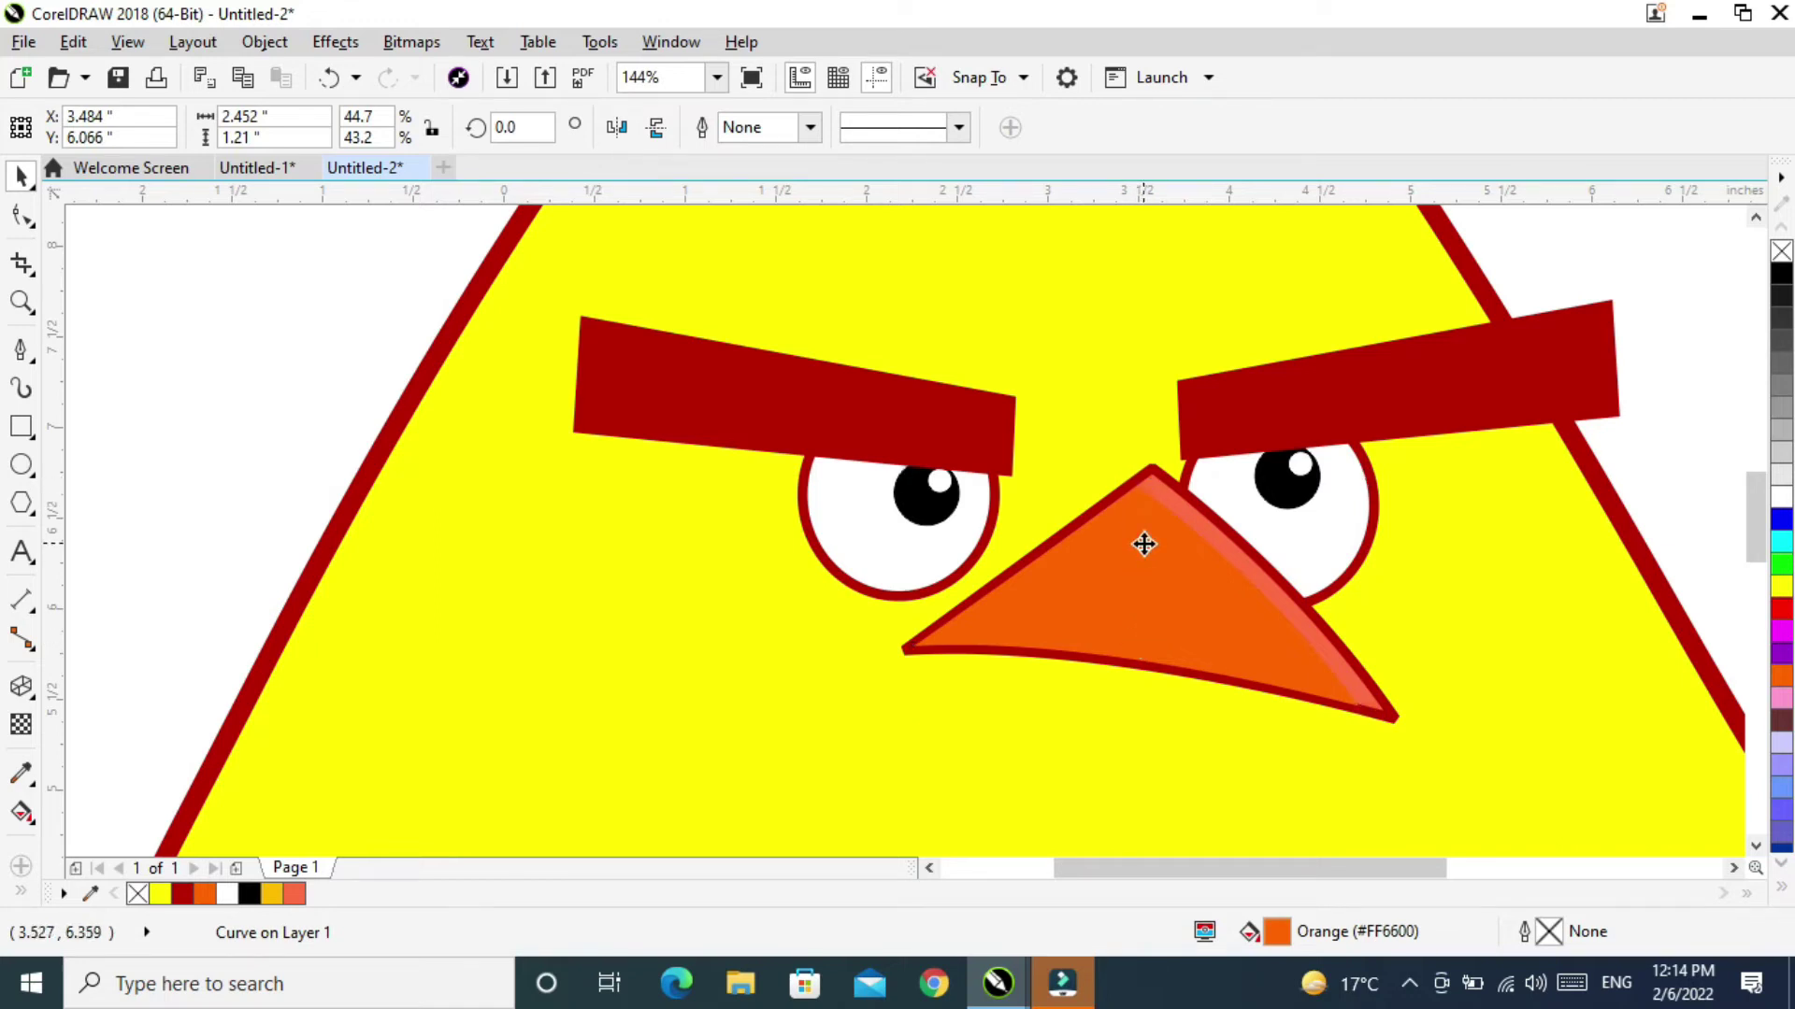
left_click_drag(1144, 544, 1153, 542)
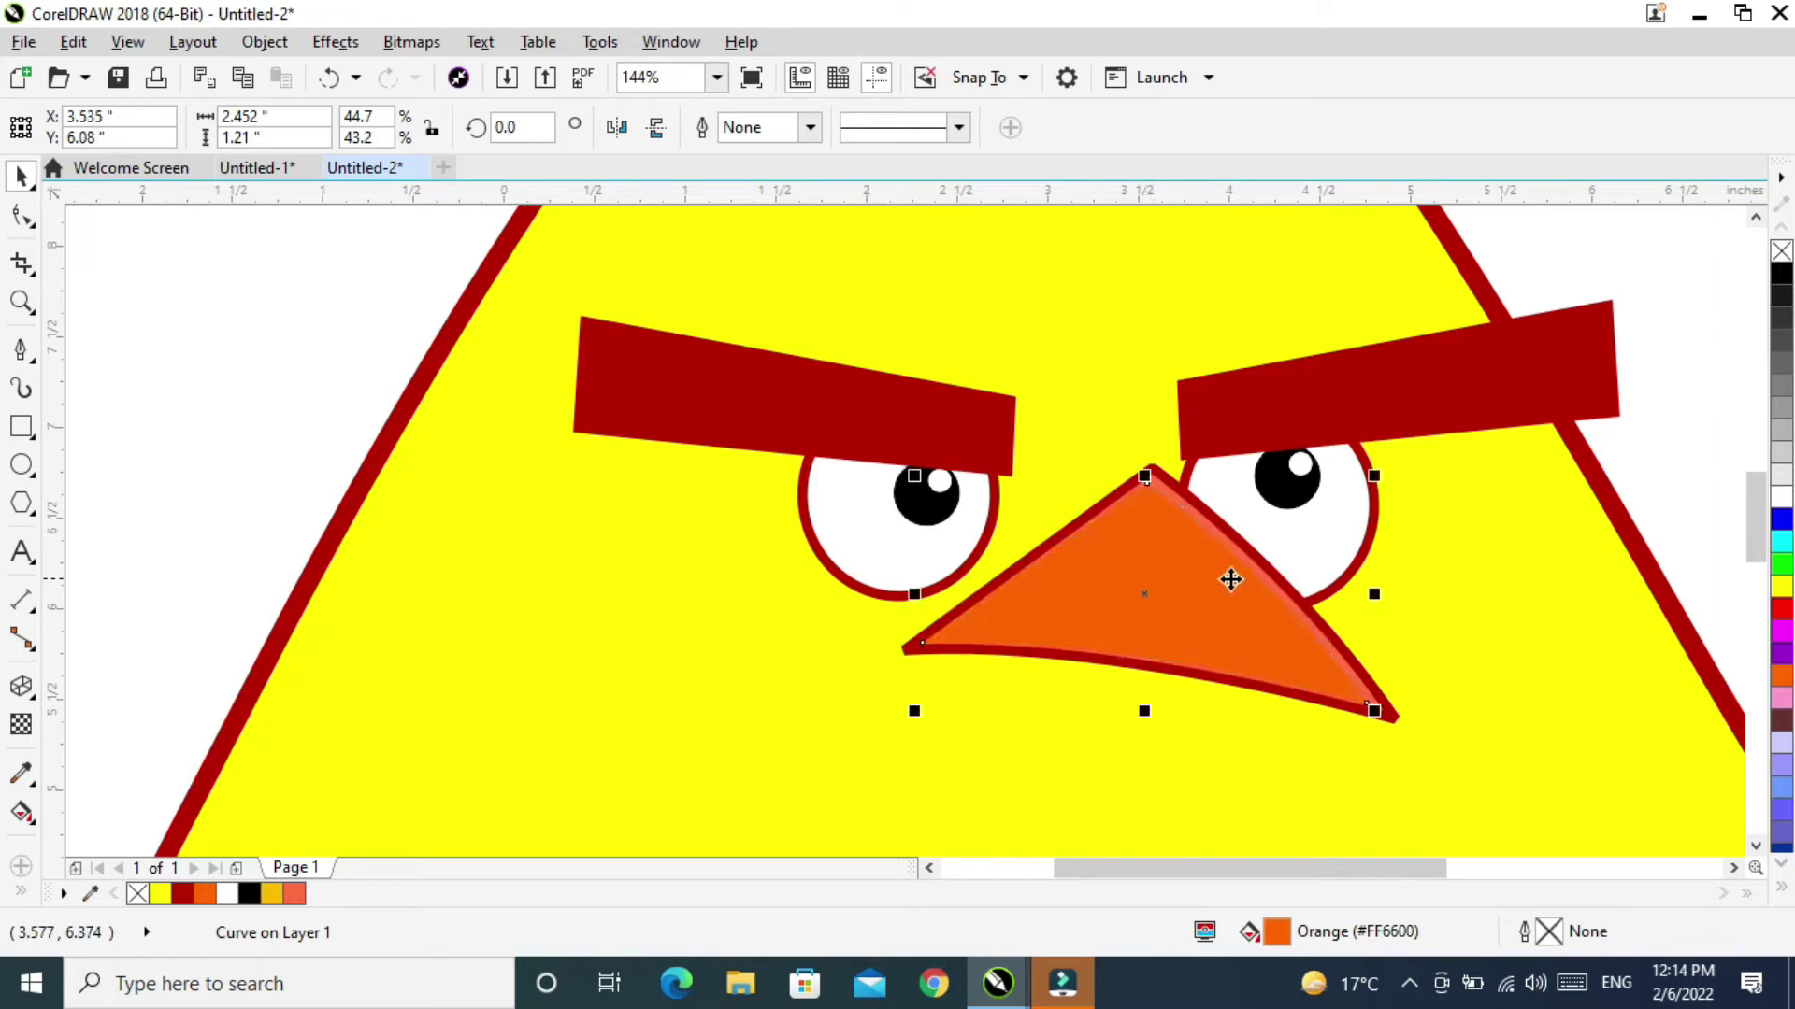
left_click_drag(1253, 652, 1249, 657)
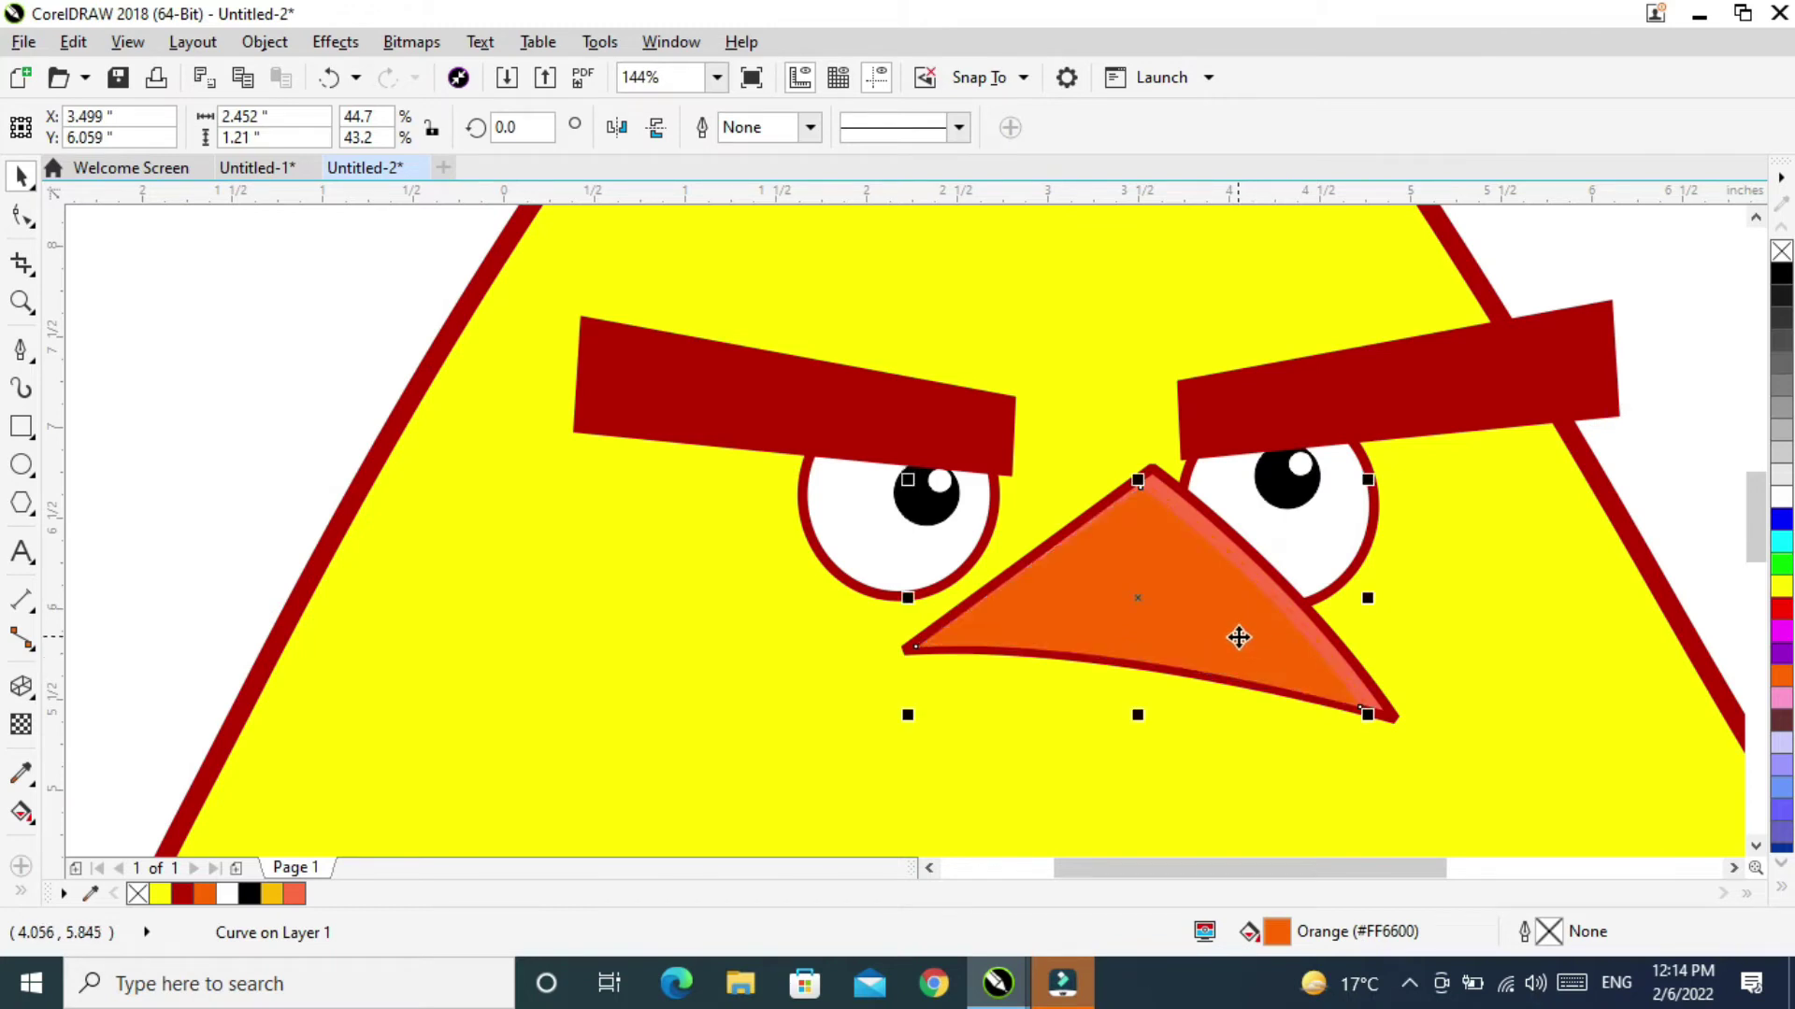
Nudge the inner orange beak up by 0.01 inches within the outlined beak and deselect it.
key("Up")
key("Up")
key("Up")
key("Up")
key("Down")
key("Down")
key("Down")
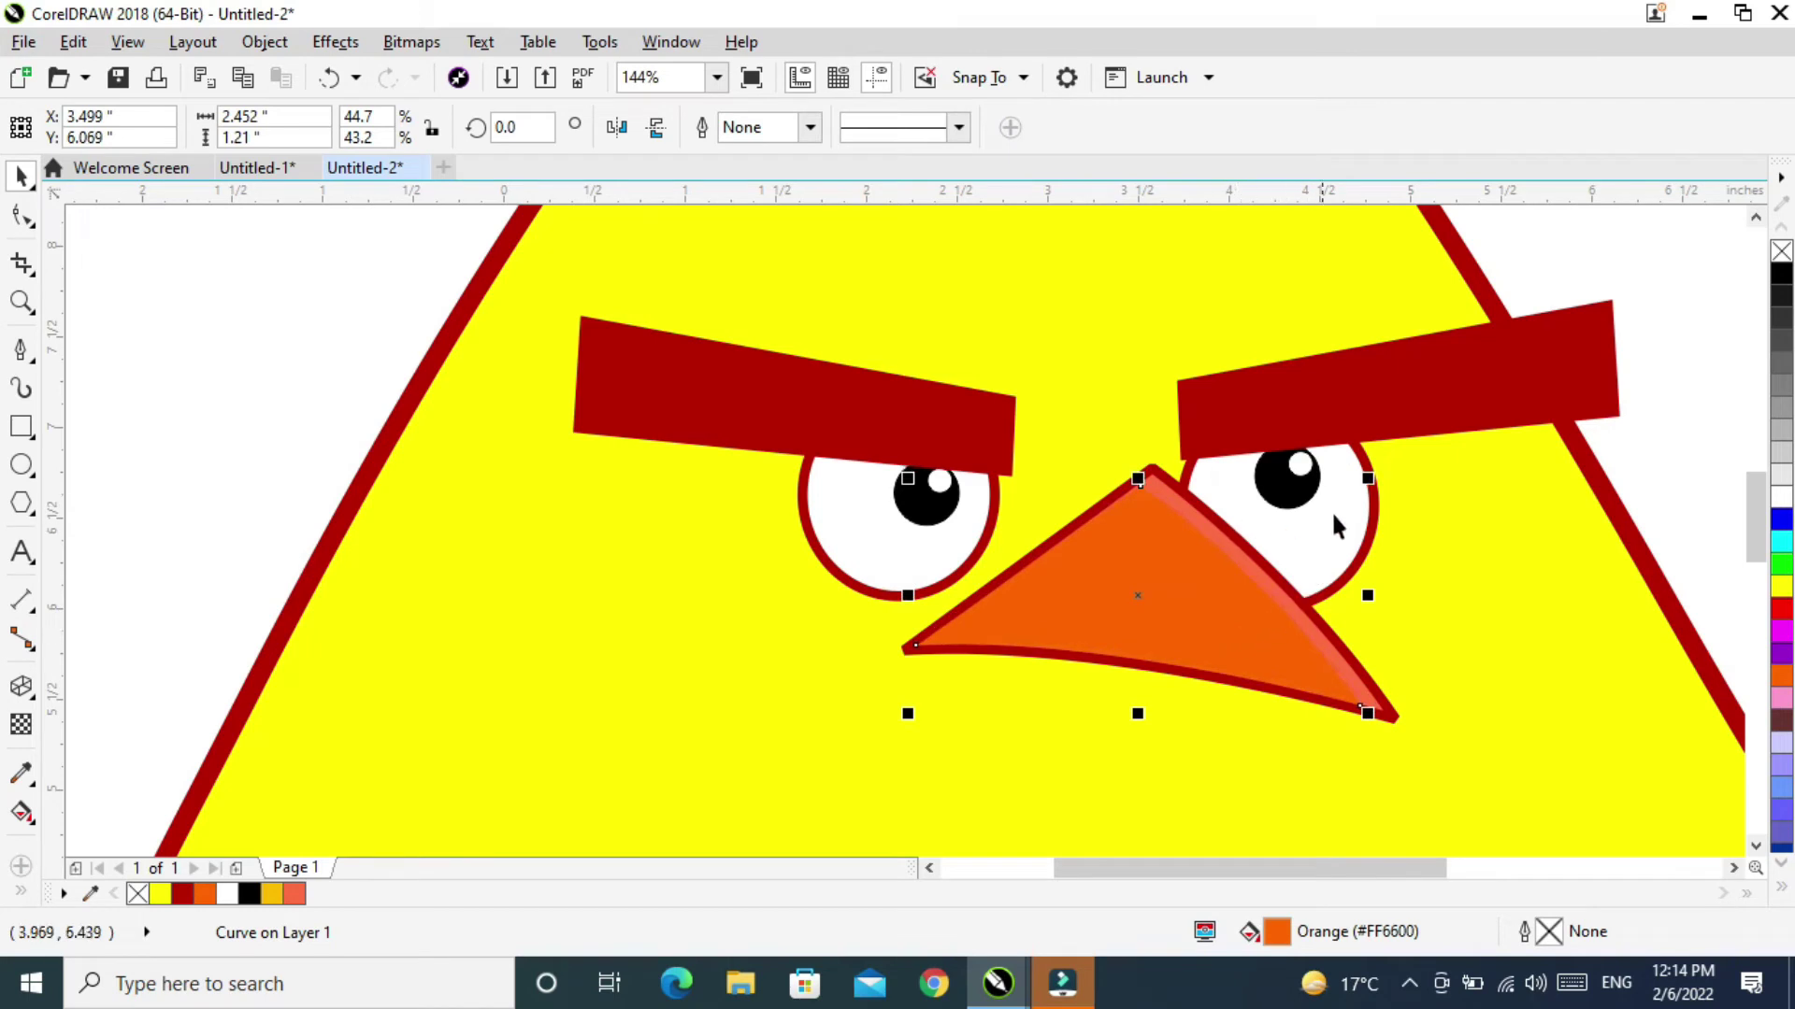
scroll(1437, 581, "down", 5)
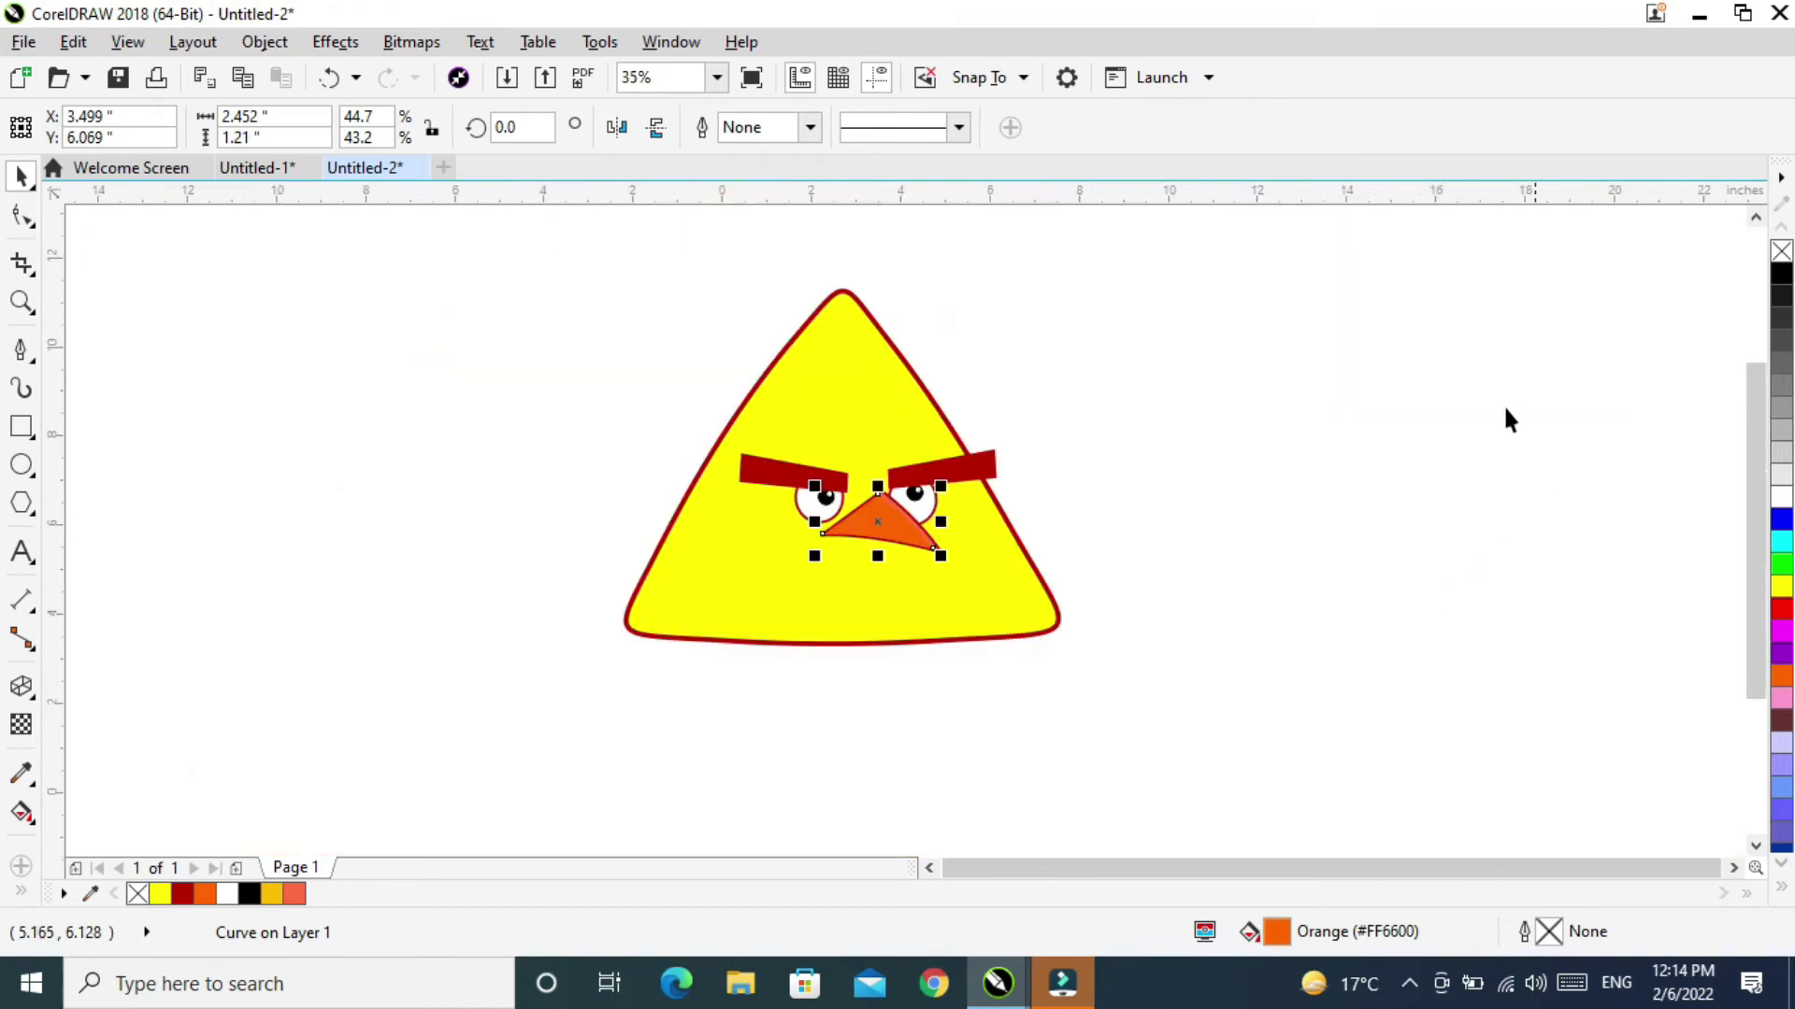
left_click(1462, 389)
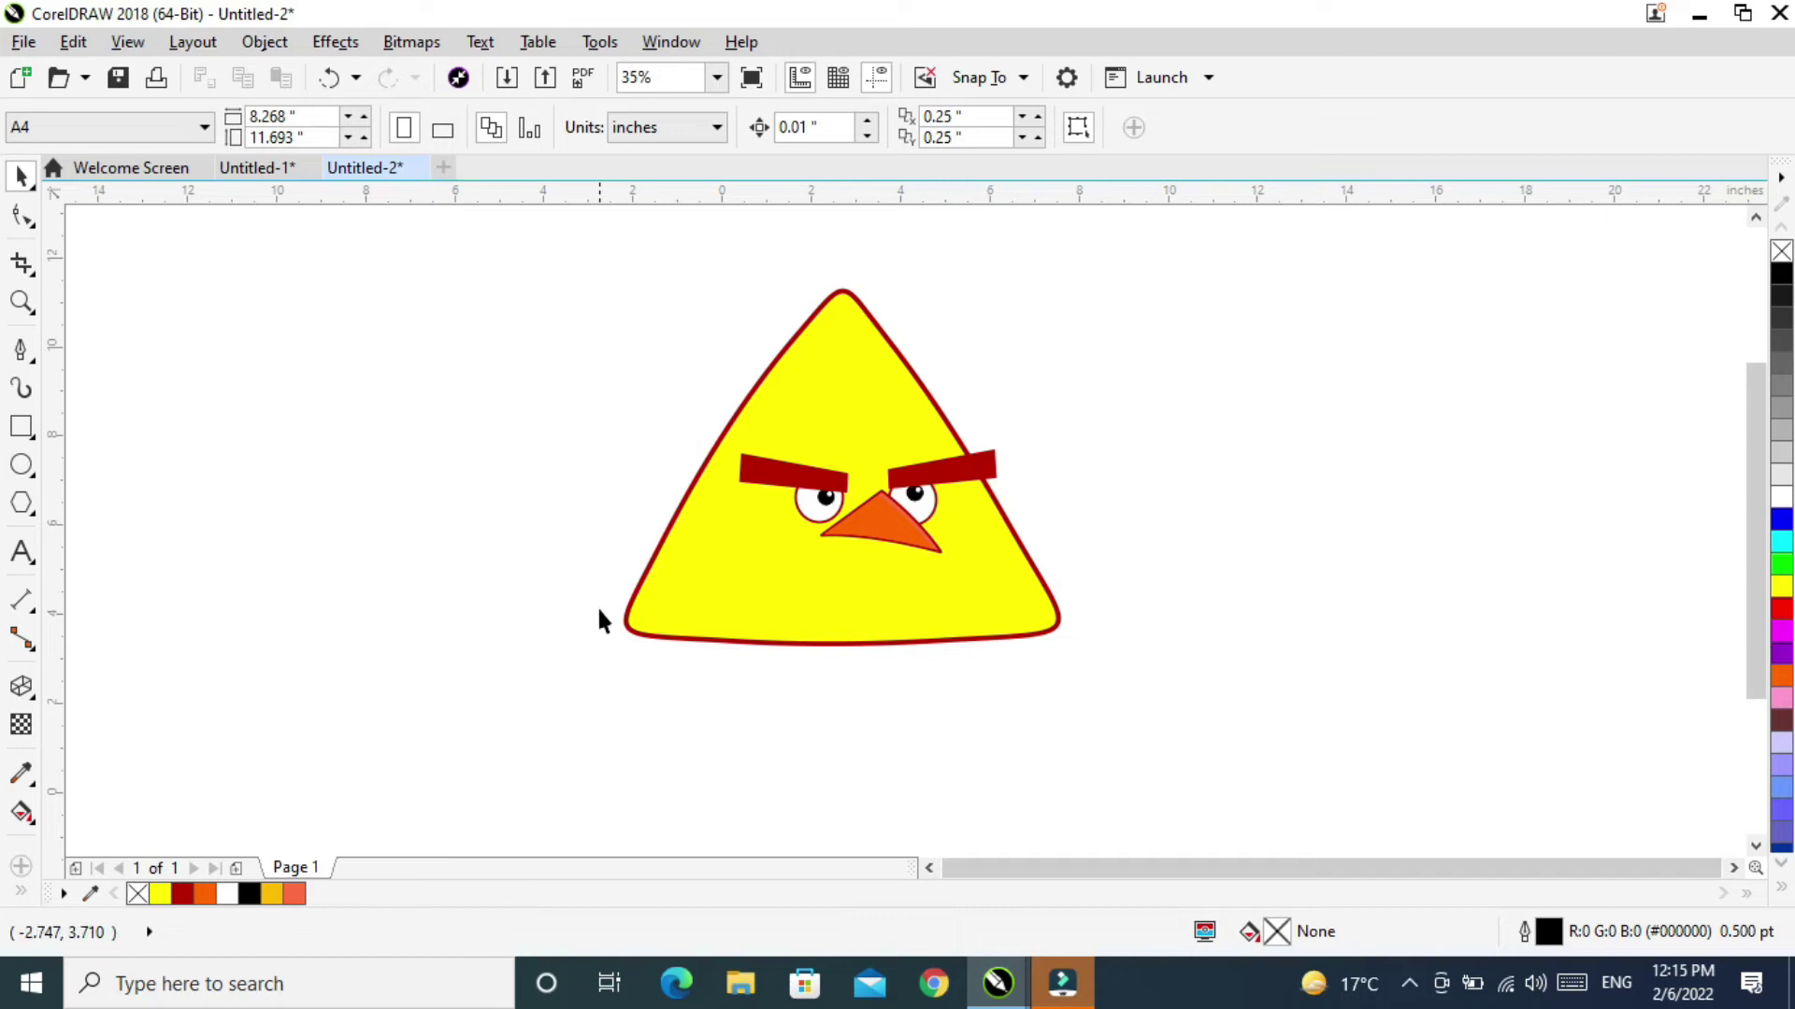
Draw a closed three-point lower beak shape about 2.04 by 0.89 inches under the orange beak with the Pen tool.
left_click(20, 352)
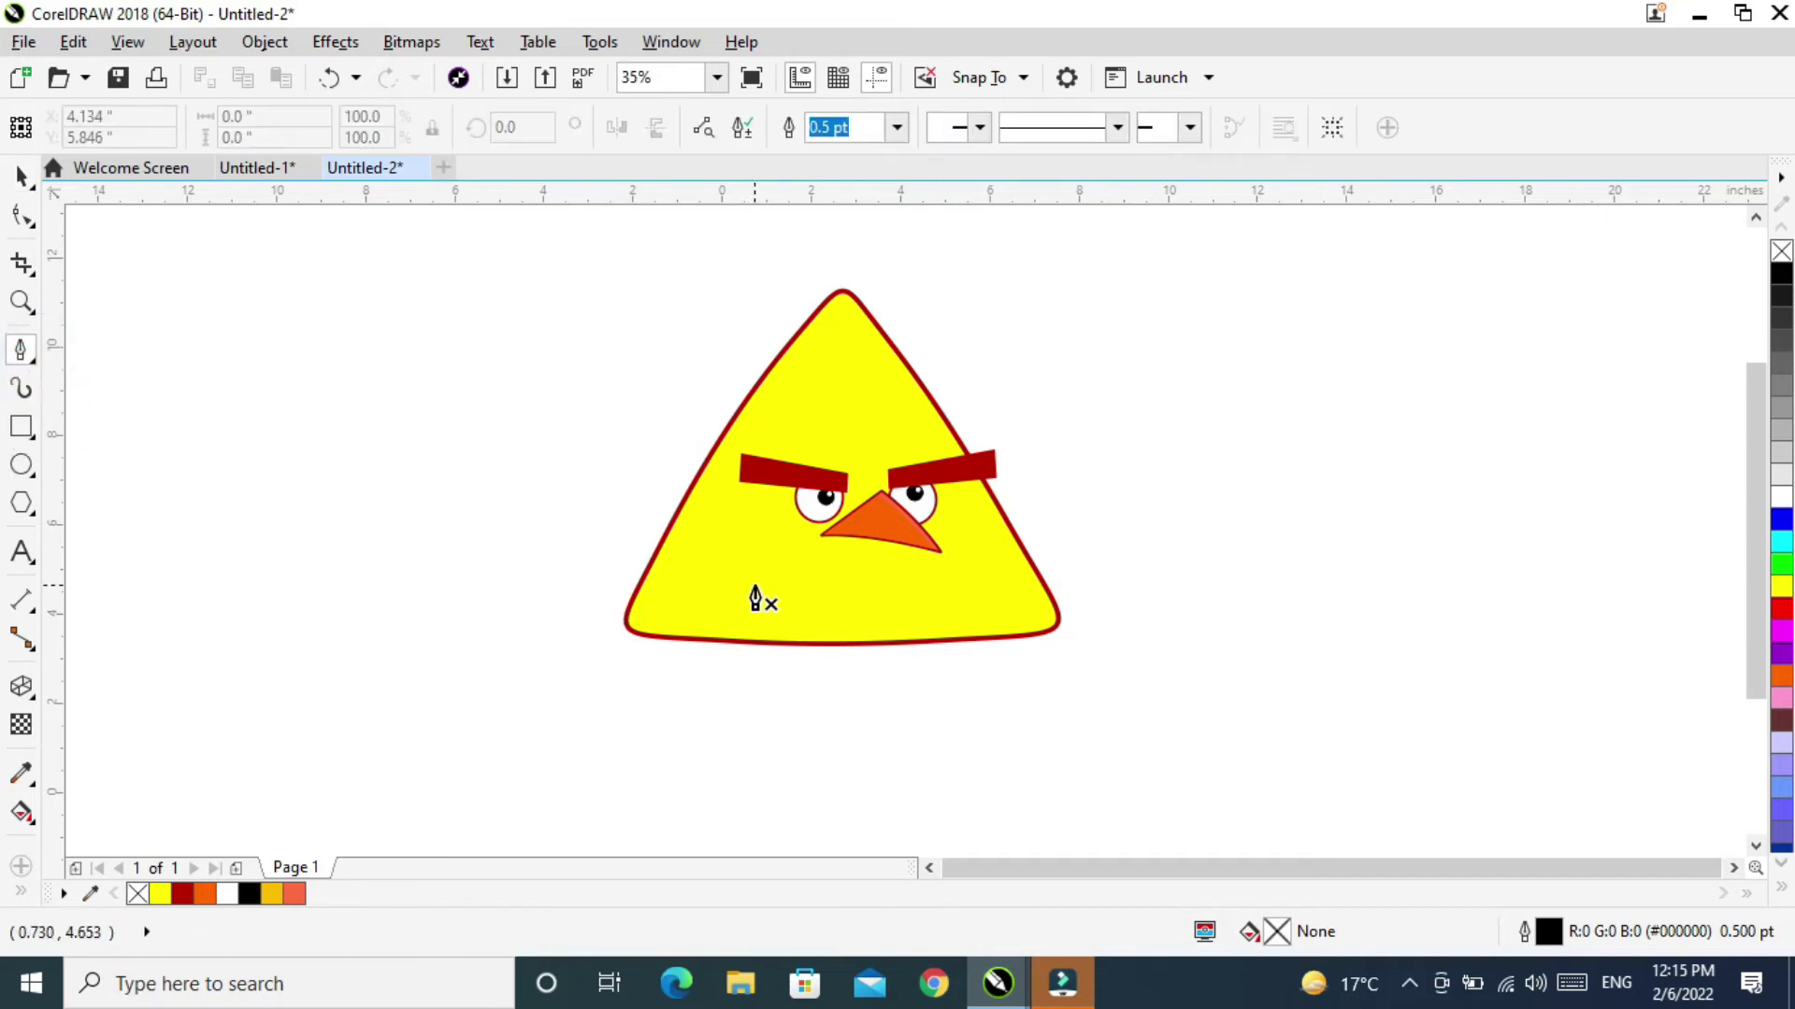
left_click_drag(741, 508, 1015, 595)
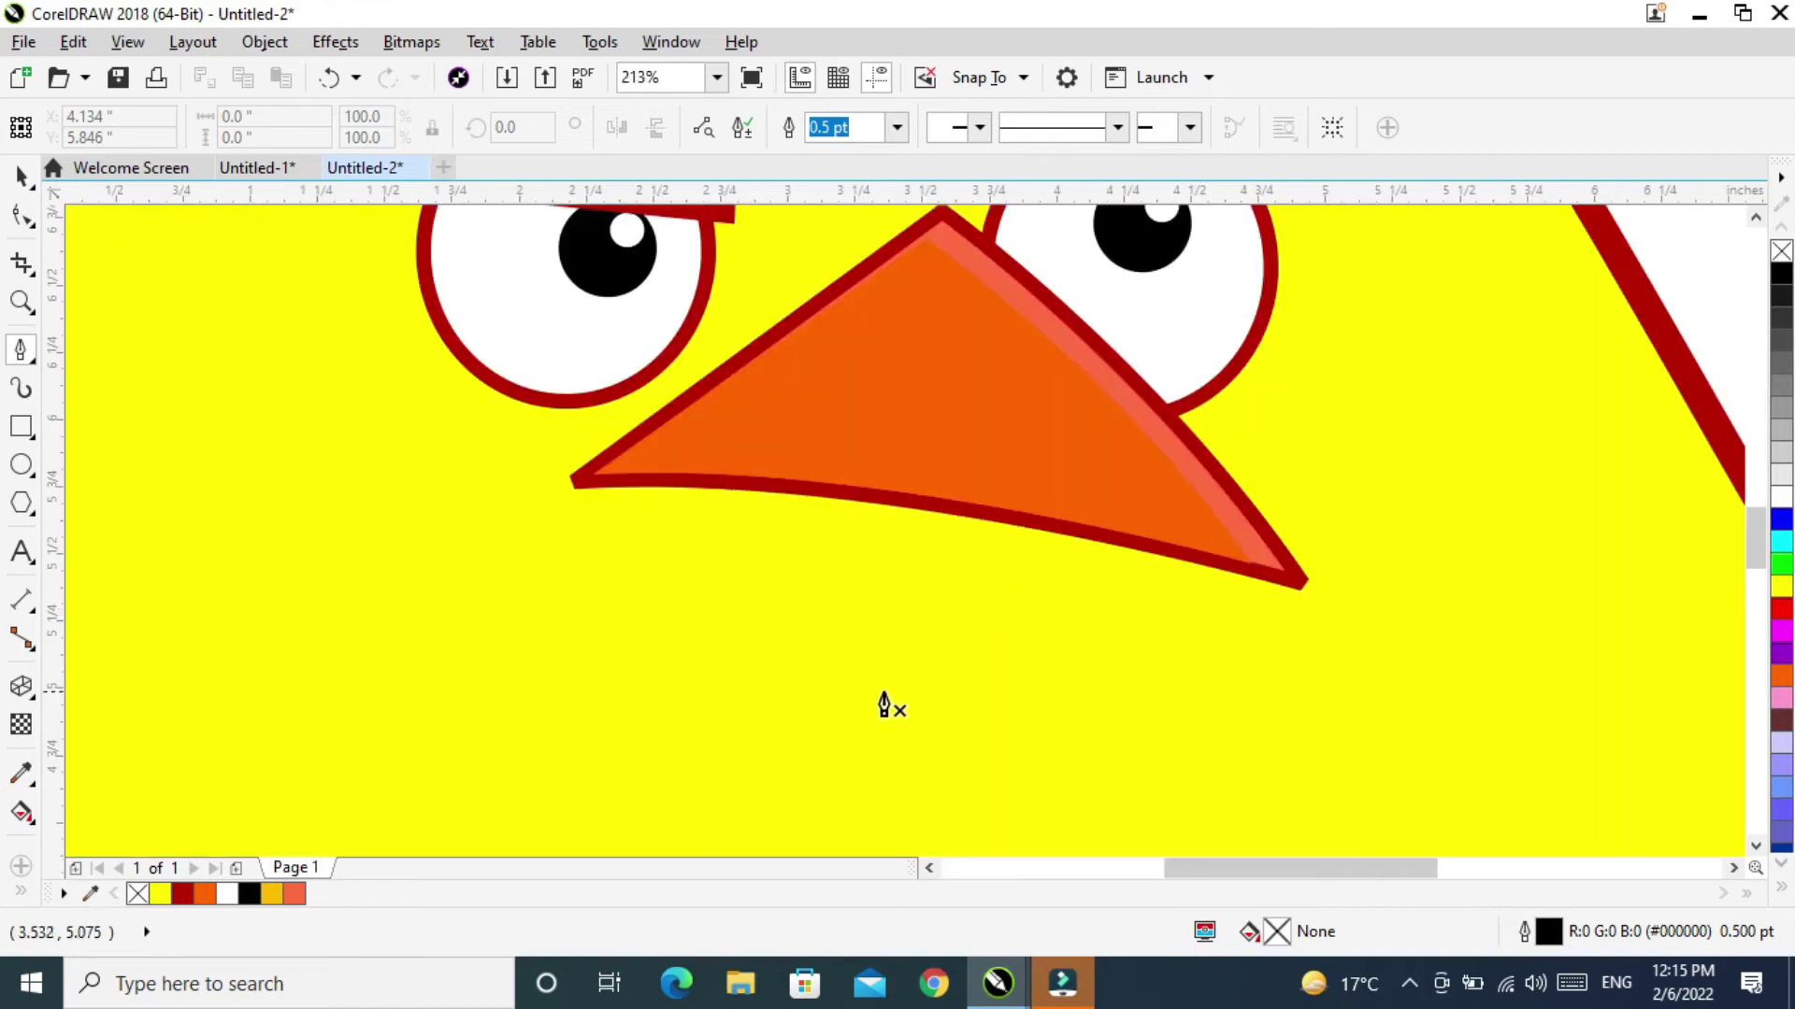
left_click(602, 473)
left_click(857, 714)
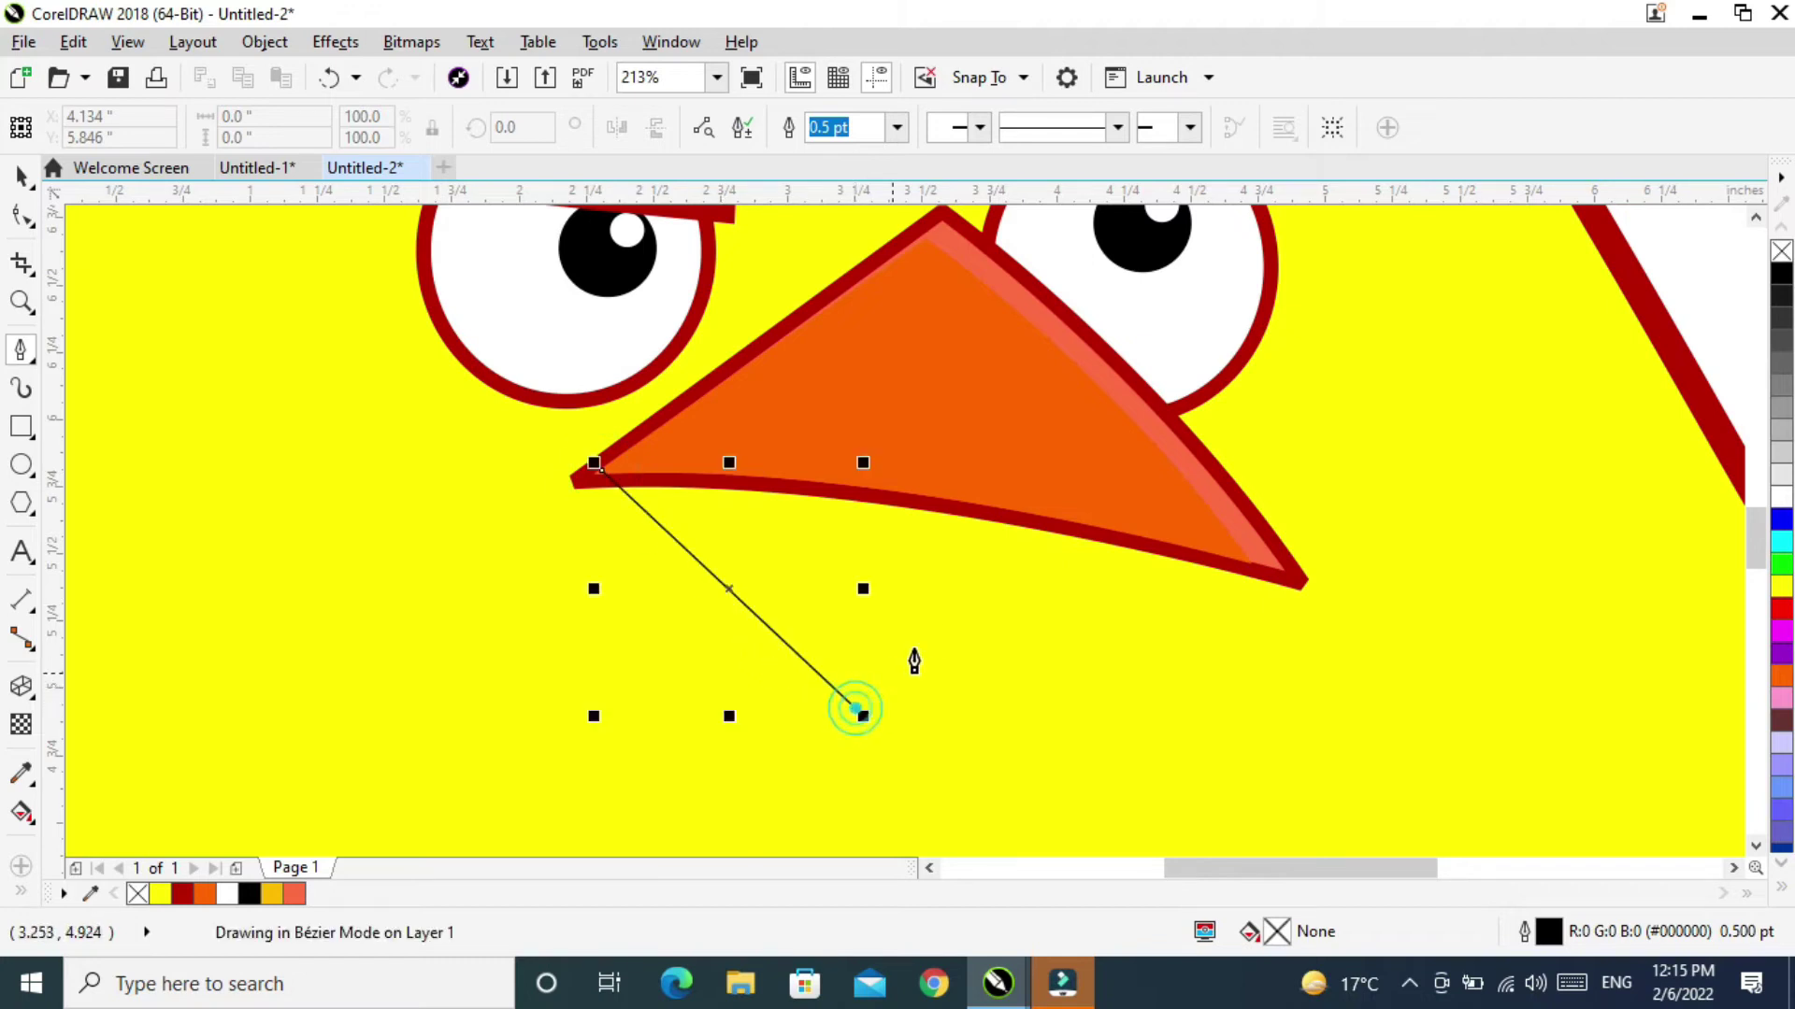
left_click(1150, 532)
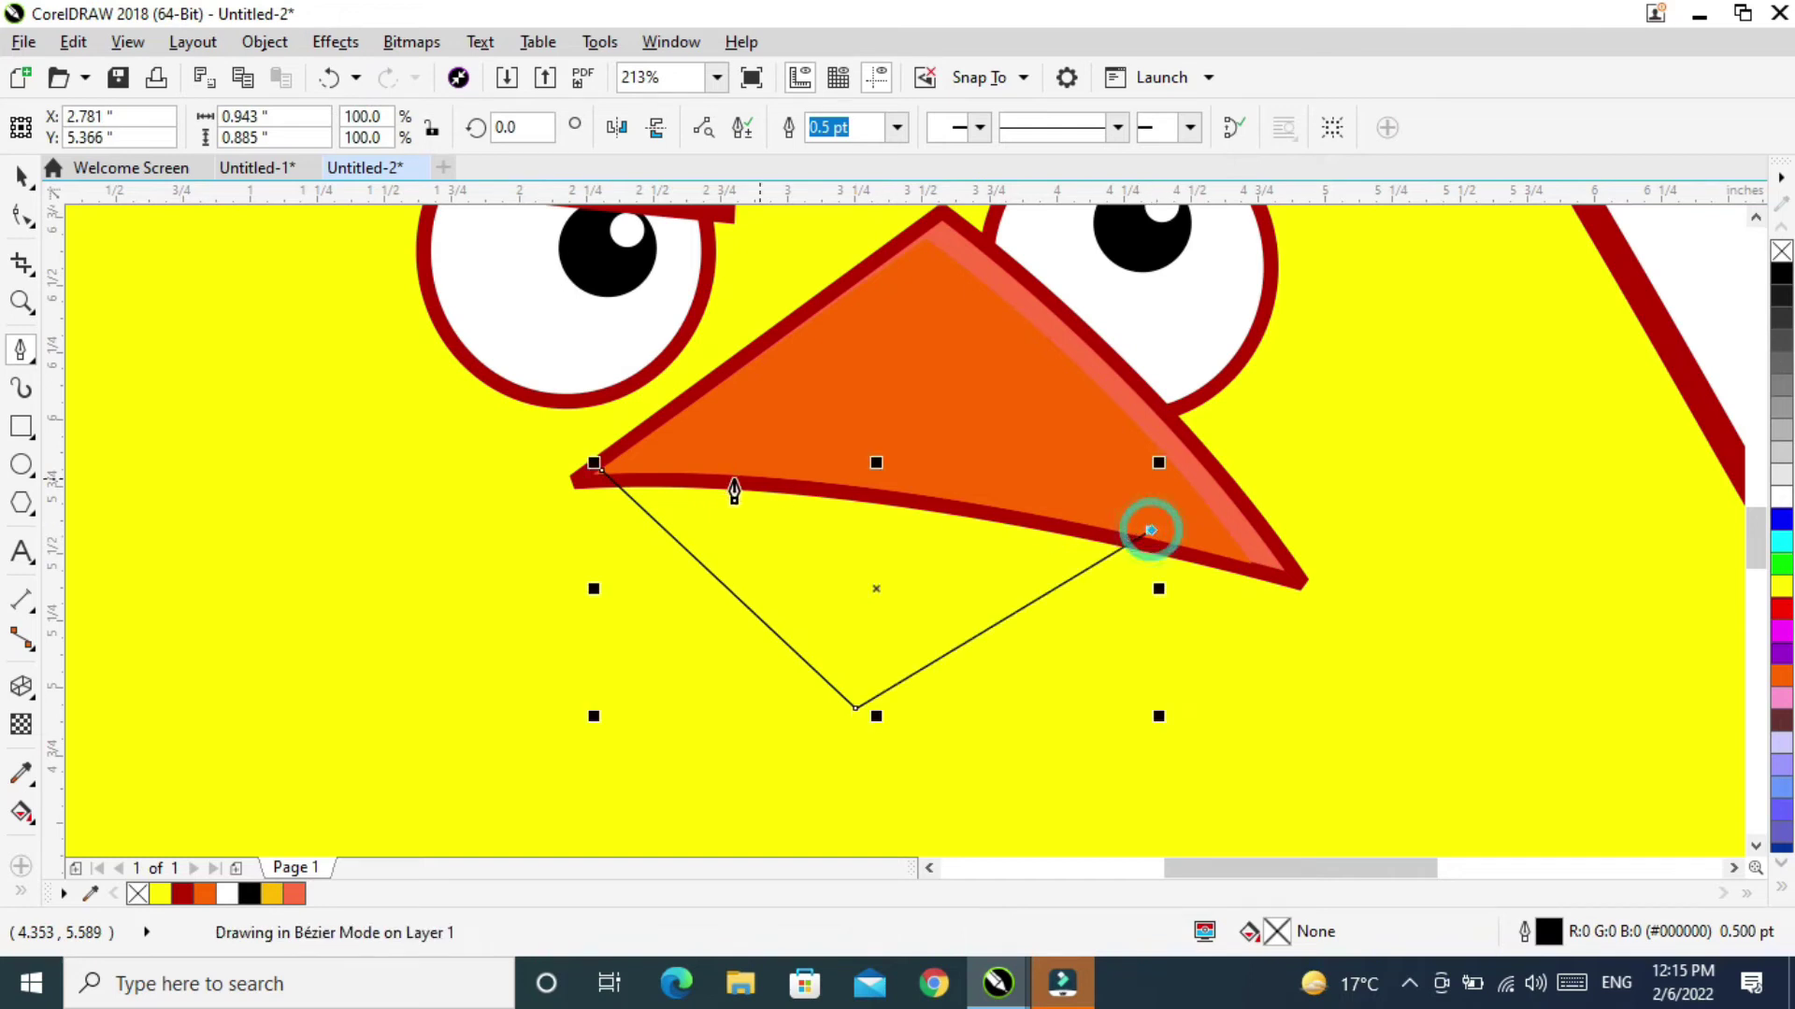
left_click(601, 472)
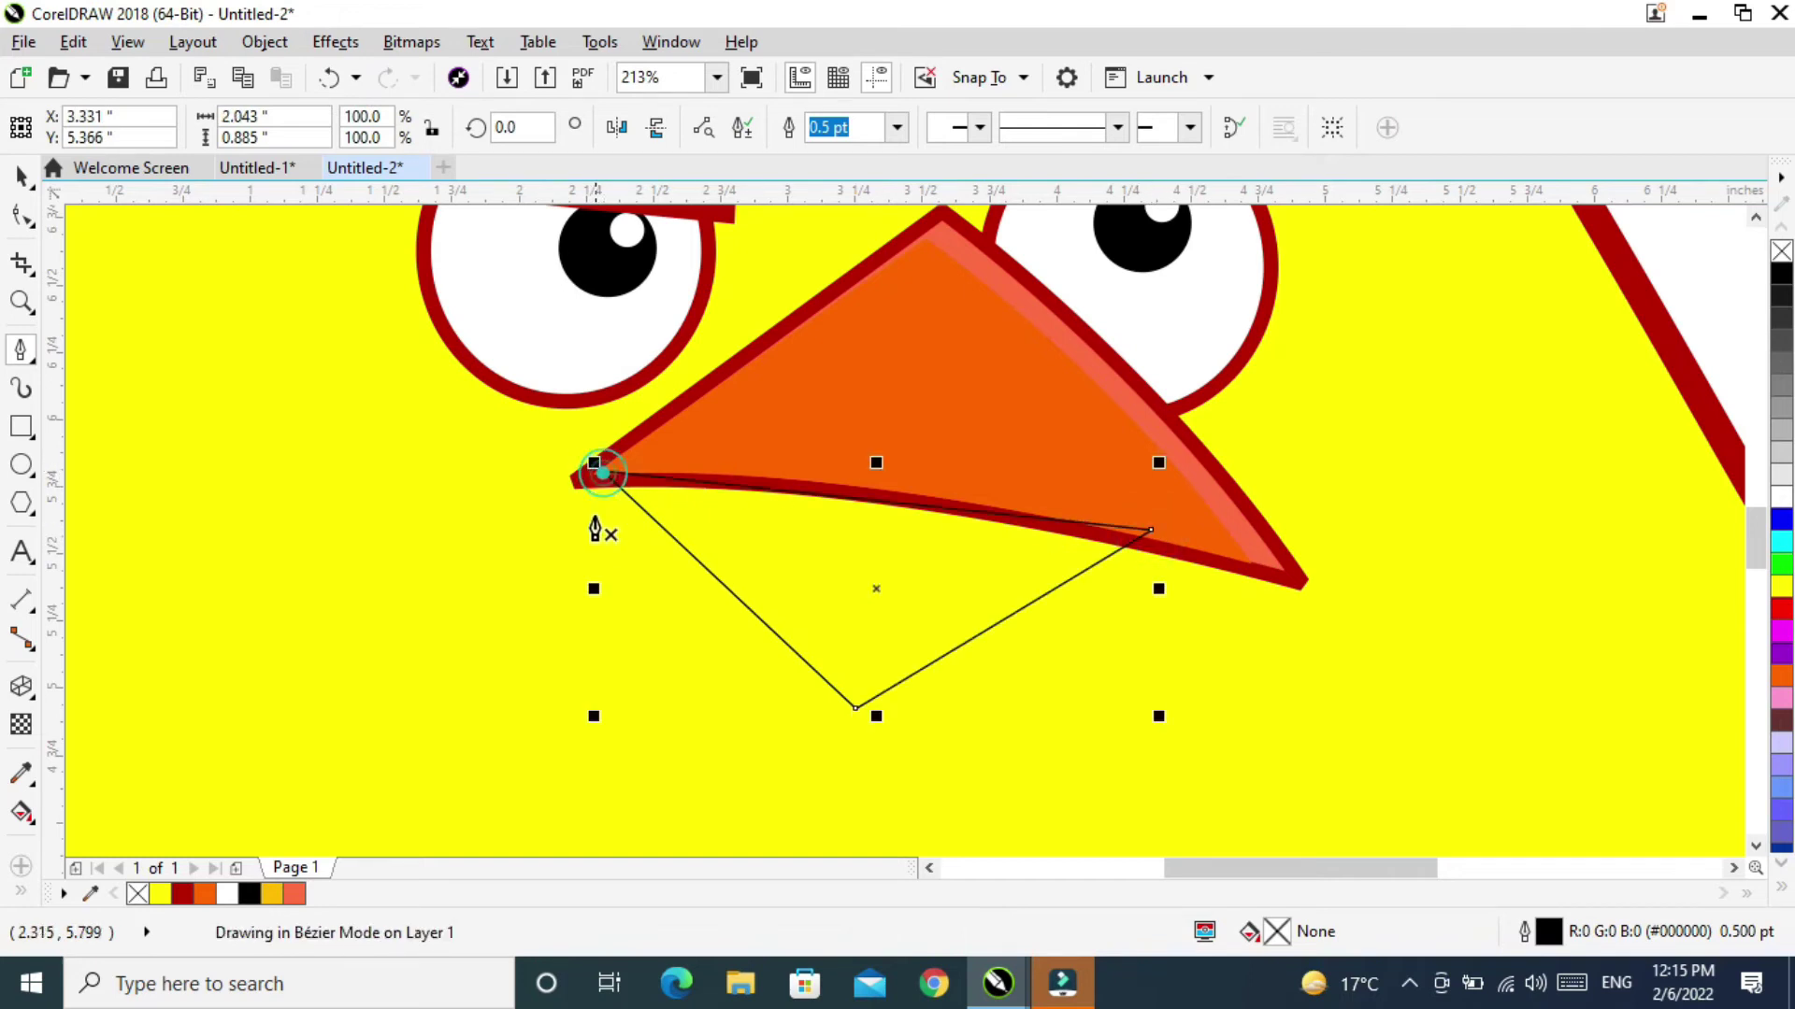
Give the lower beak a 4.0 pt dark red #BA0C00 outline and an orange #FF6600 fill.
left_click(906, 134)
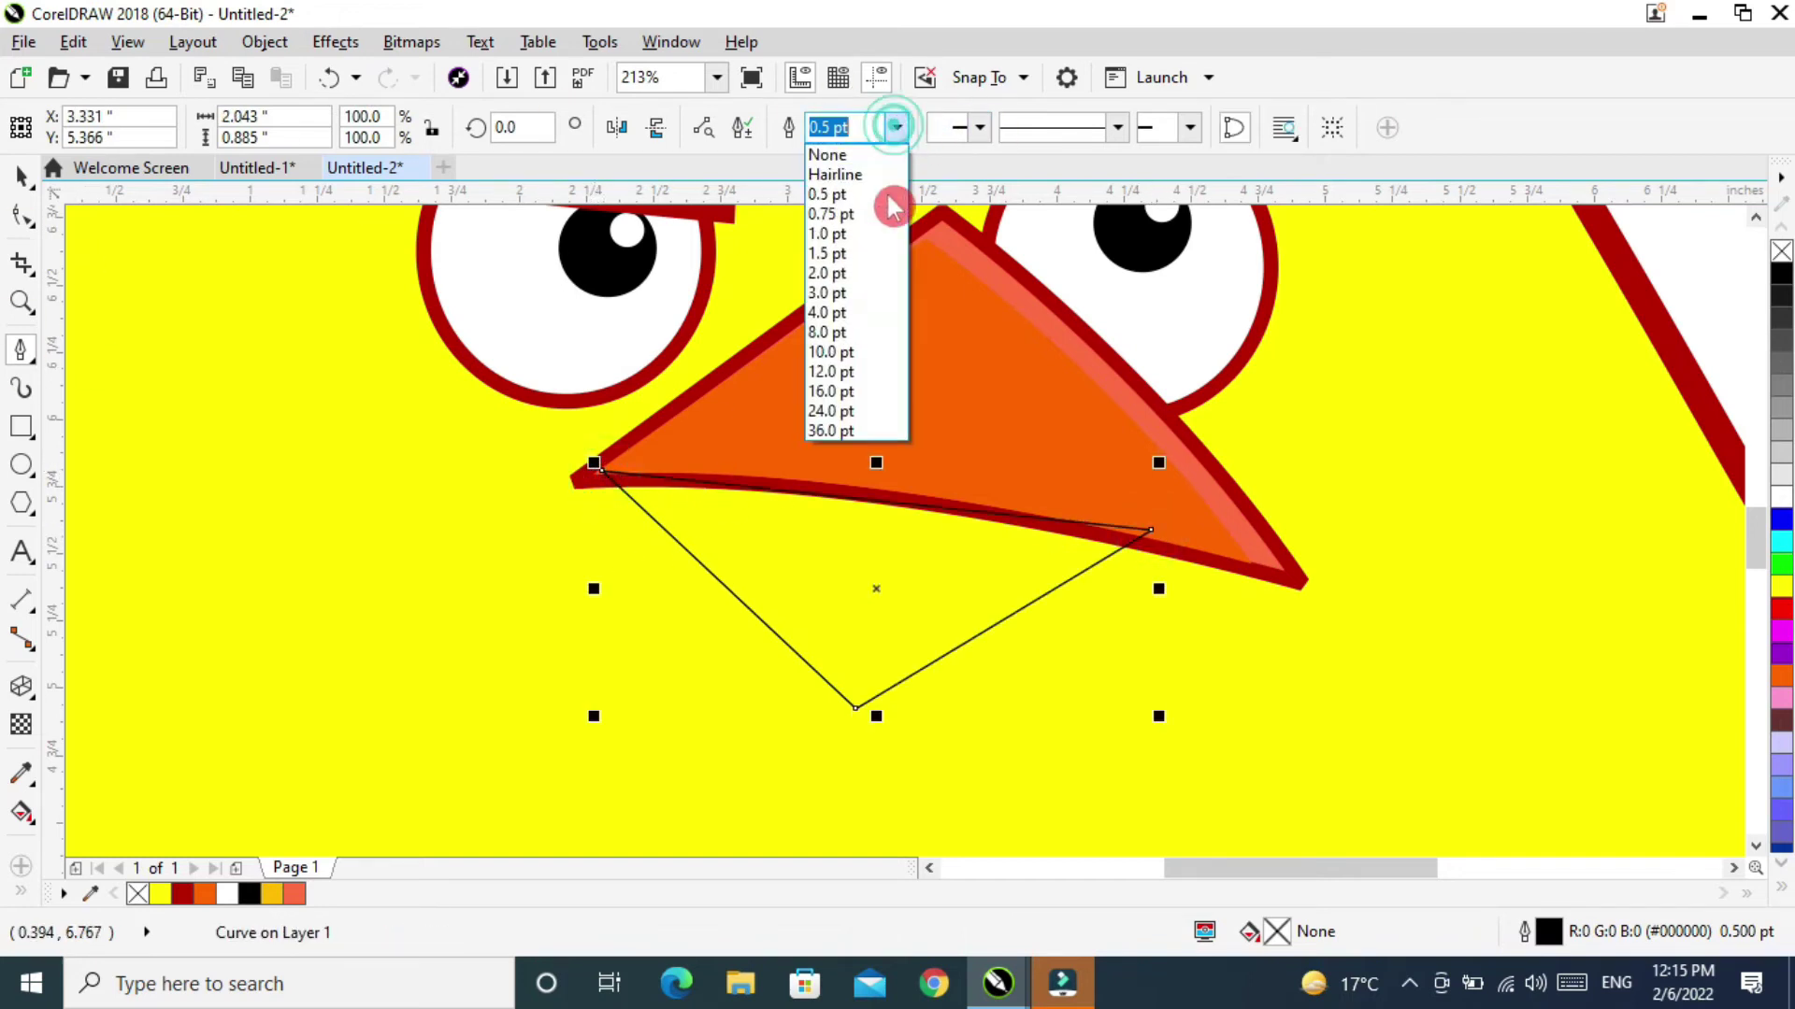
left_click(850, 319)
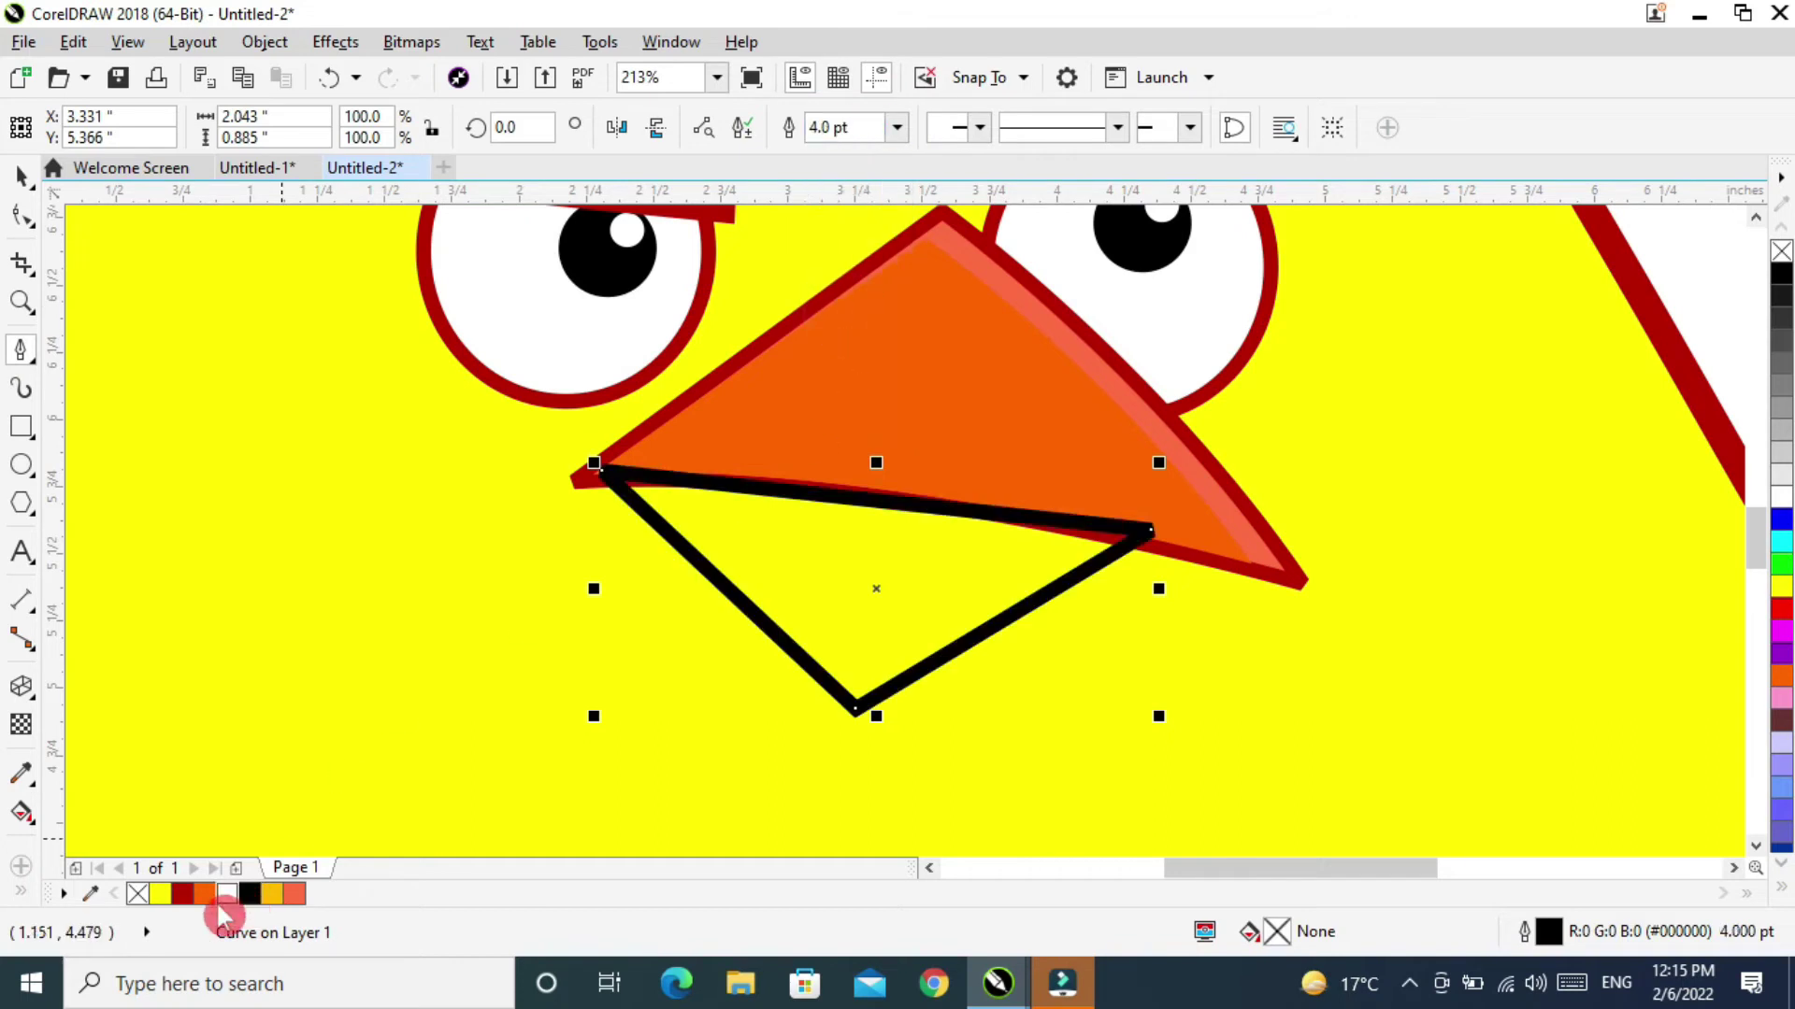
right_click(182, 894)
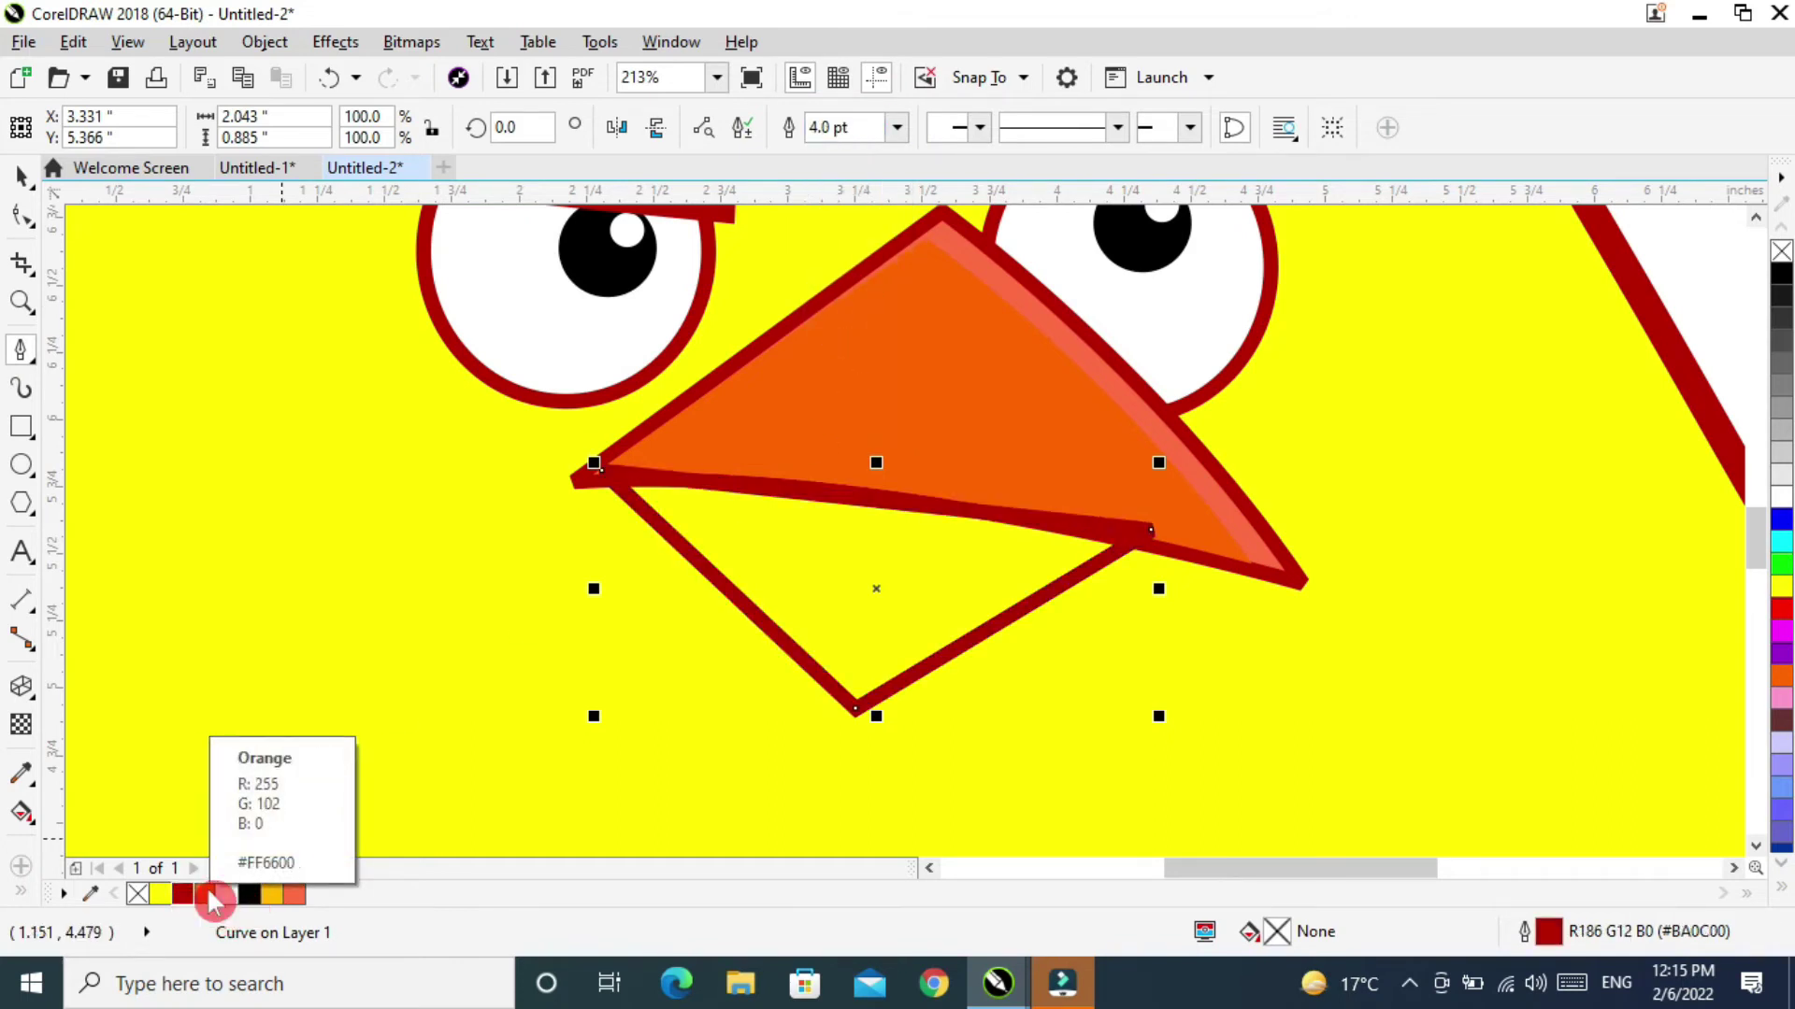
left_click(205, 894)
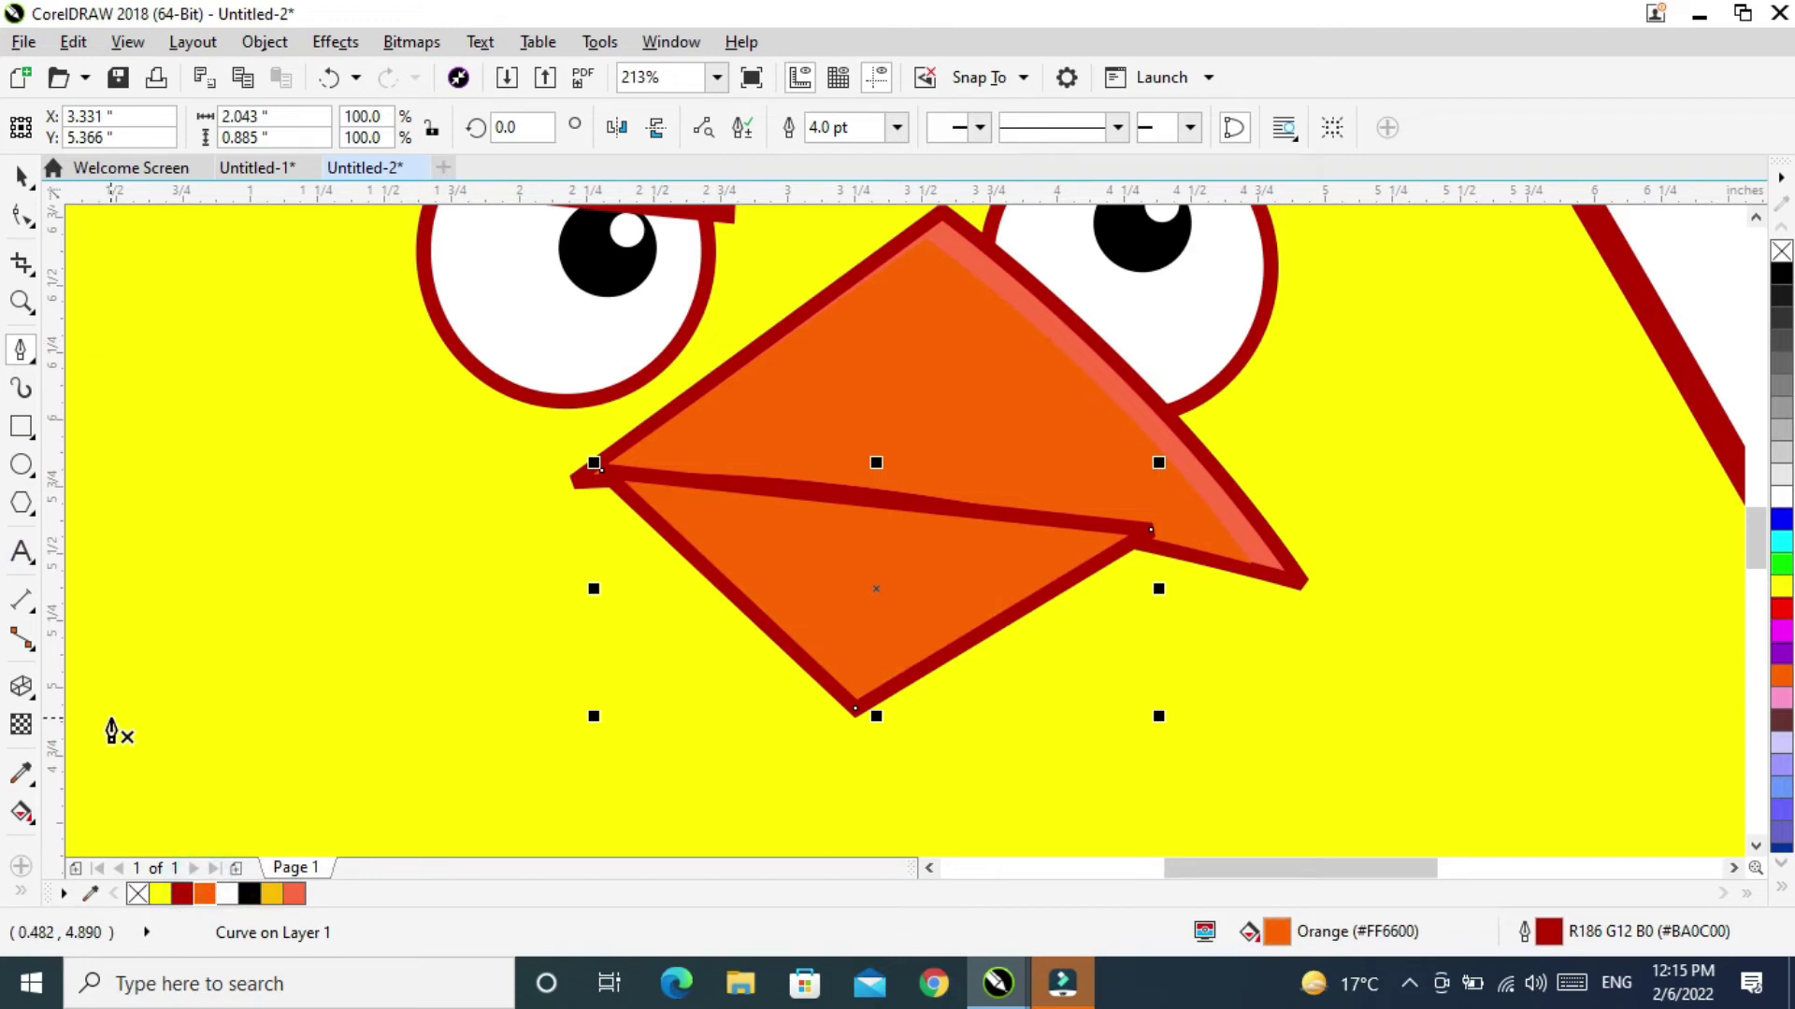
Move the lower beak back in the stacking order so it sits just behind the inner orange beak.
key("shift+Page_Down")
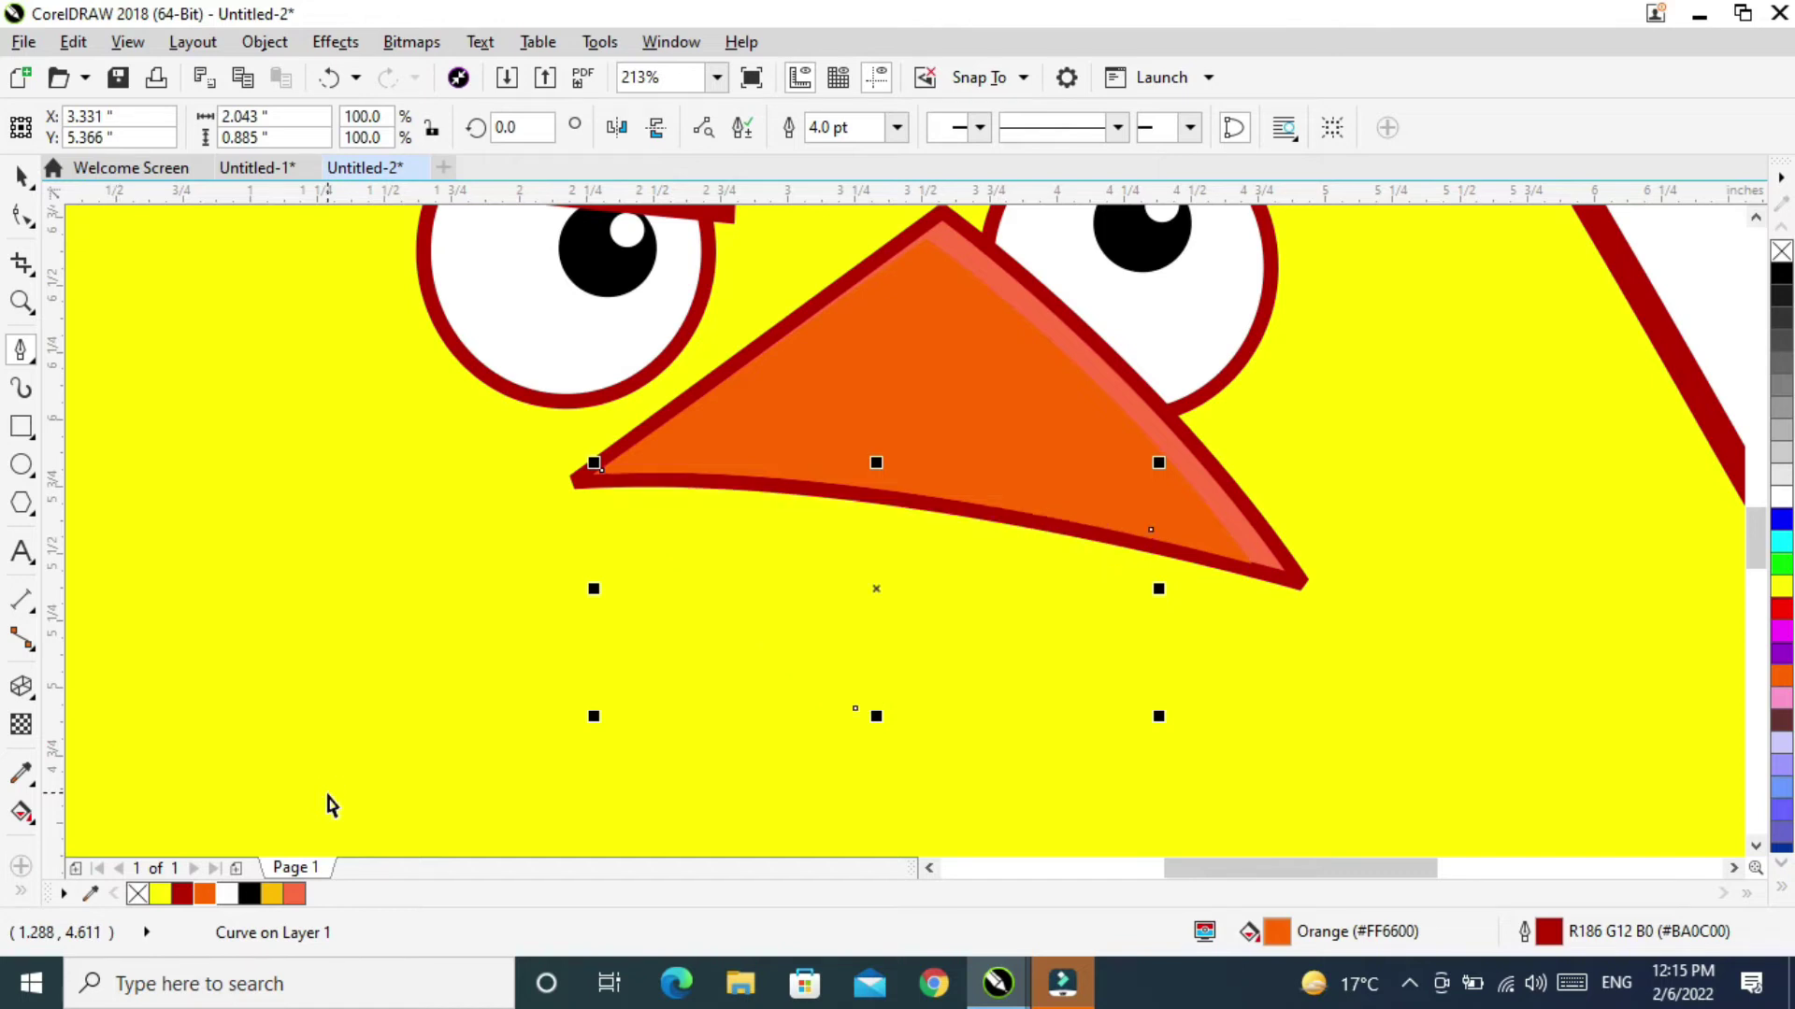
key("ctrl+z")
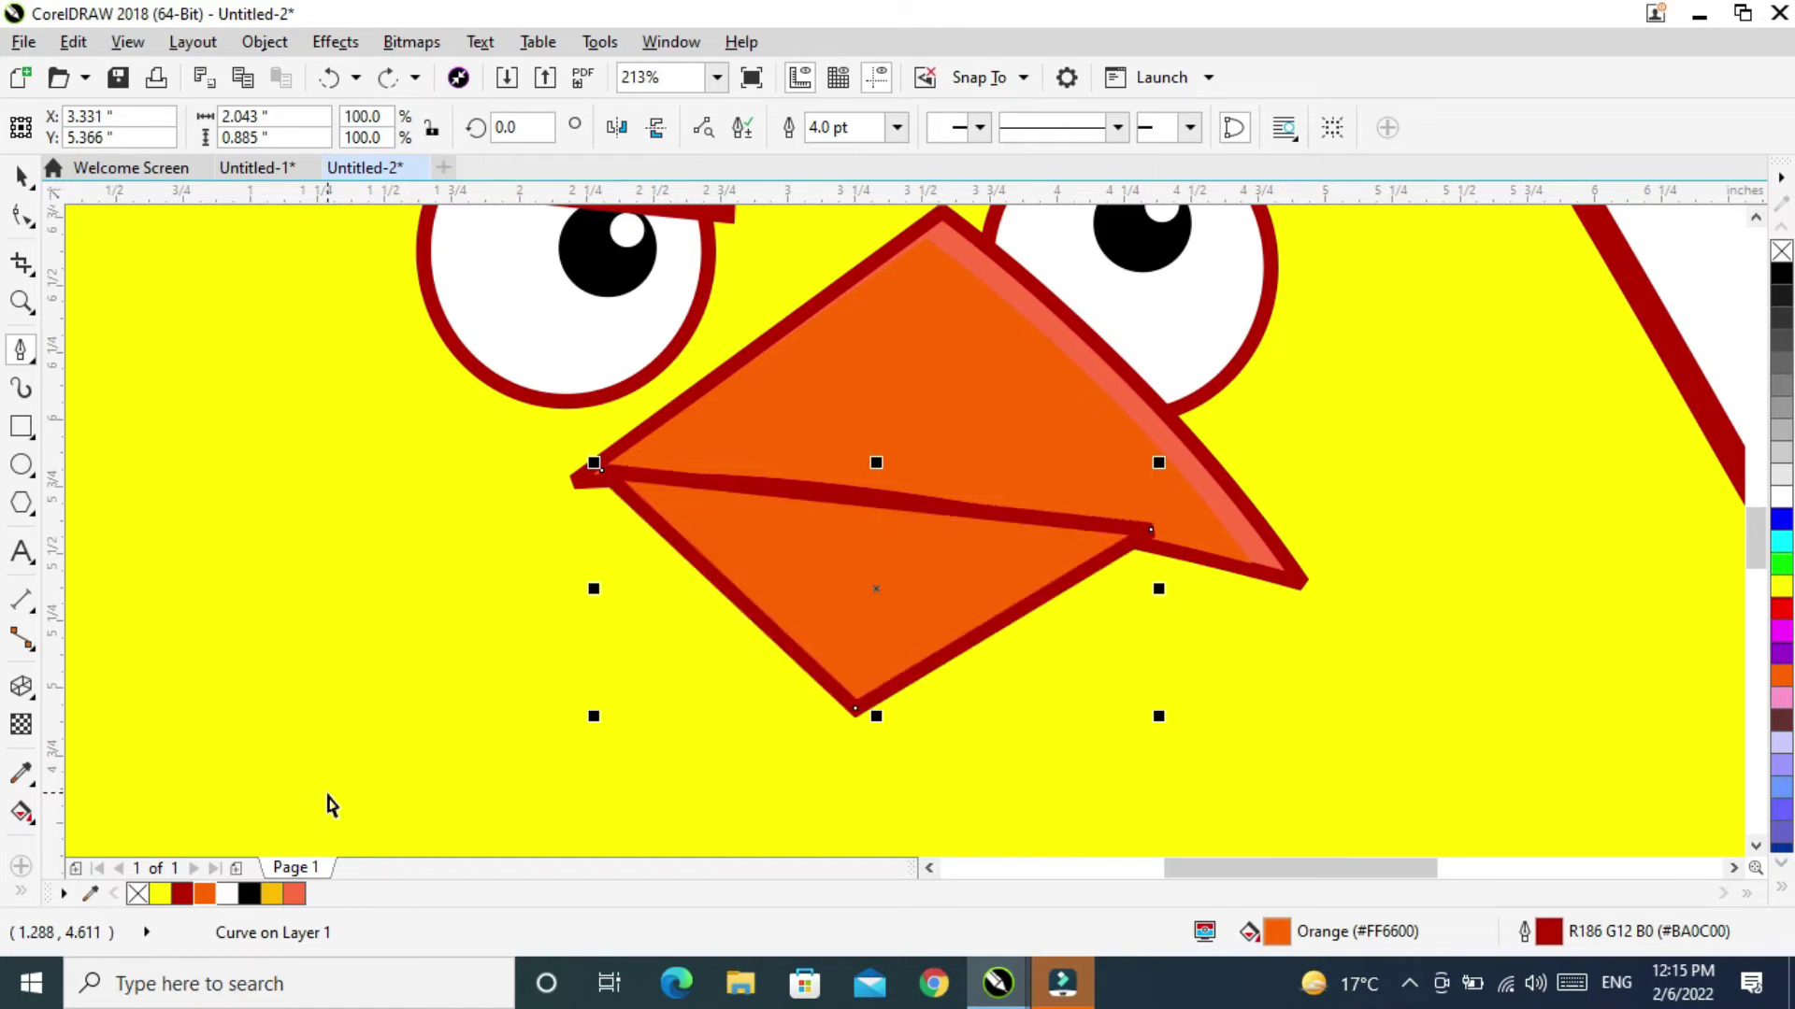
key("ctrl+Page_Down")
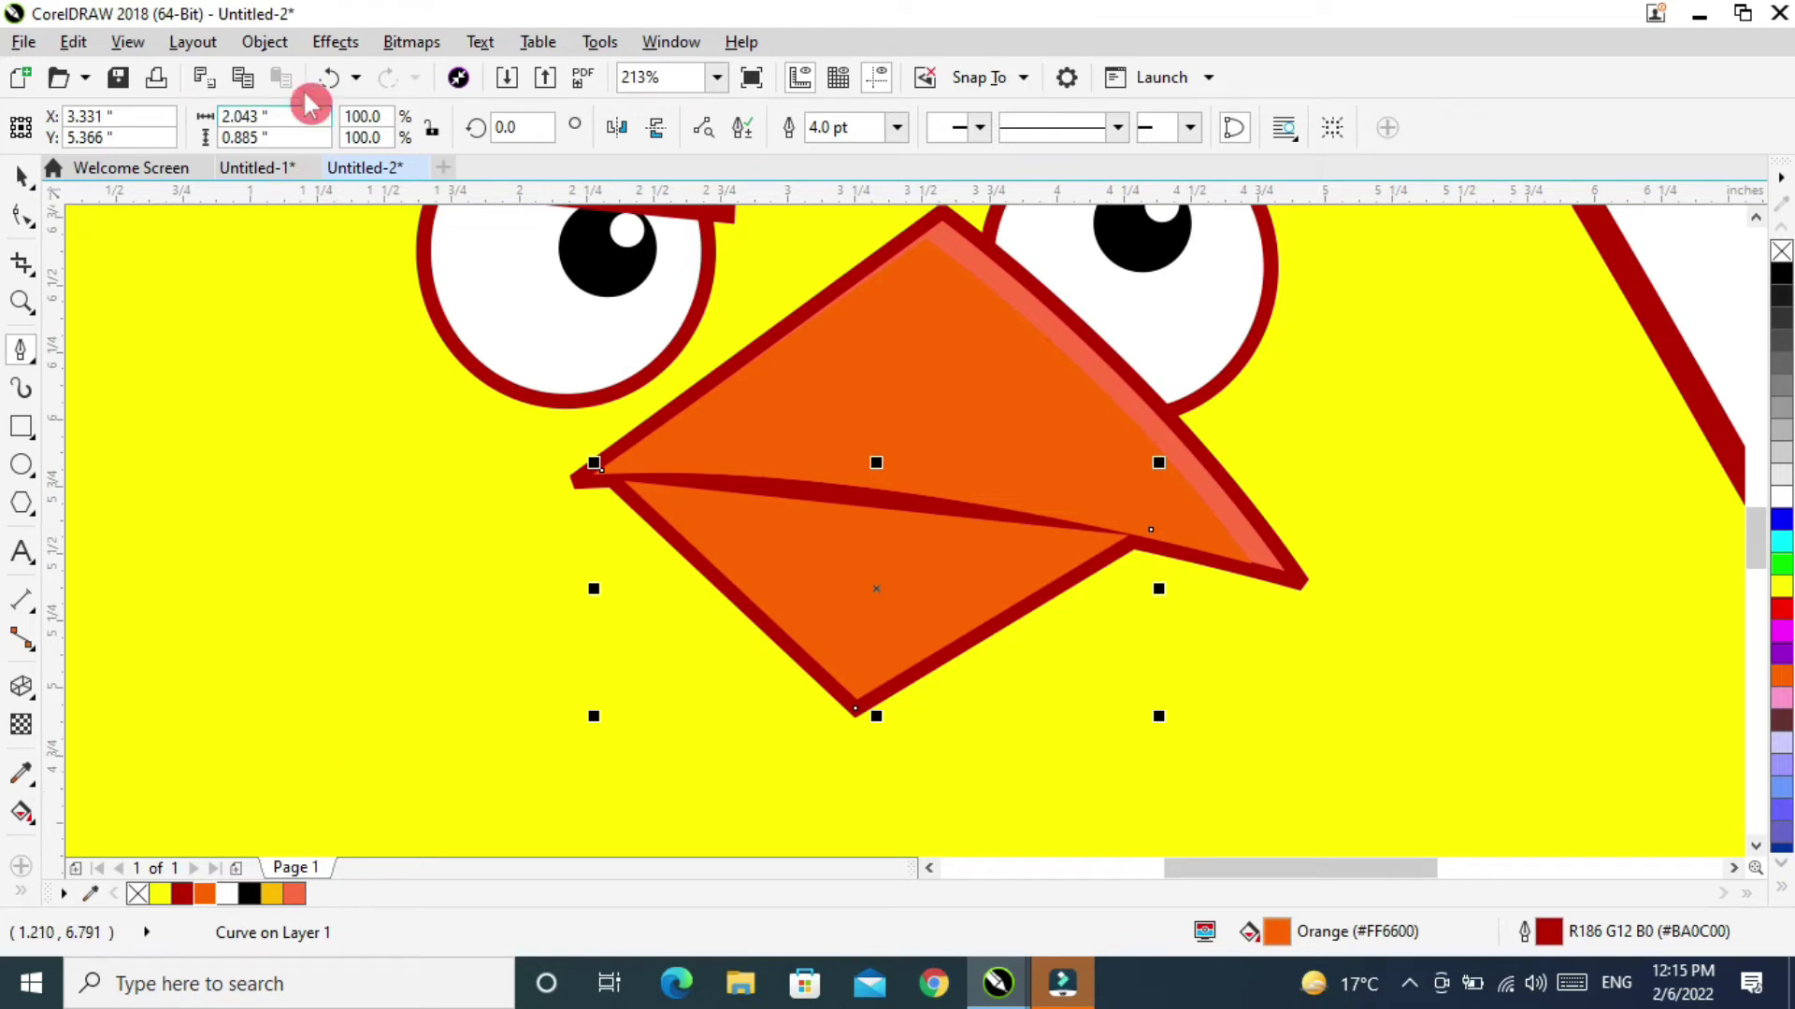
left_click(273, 43)
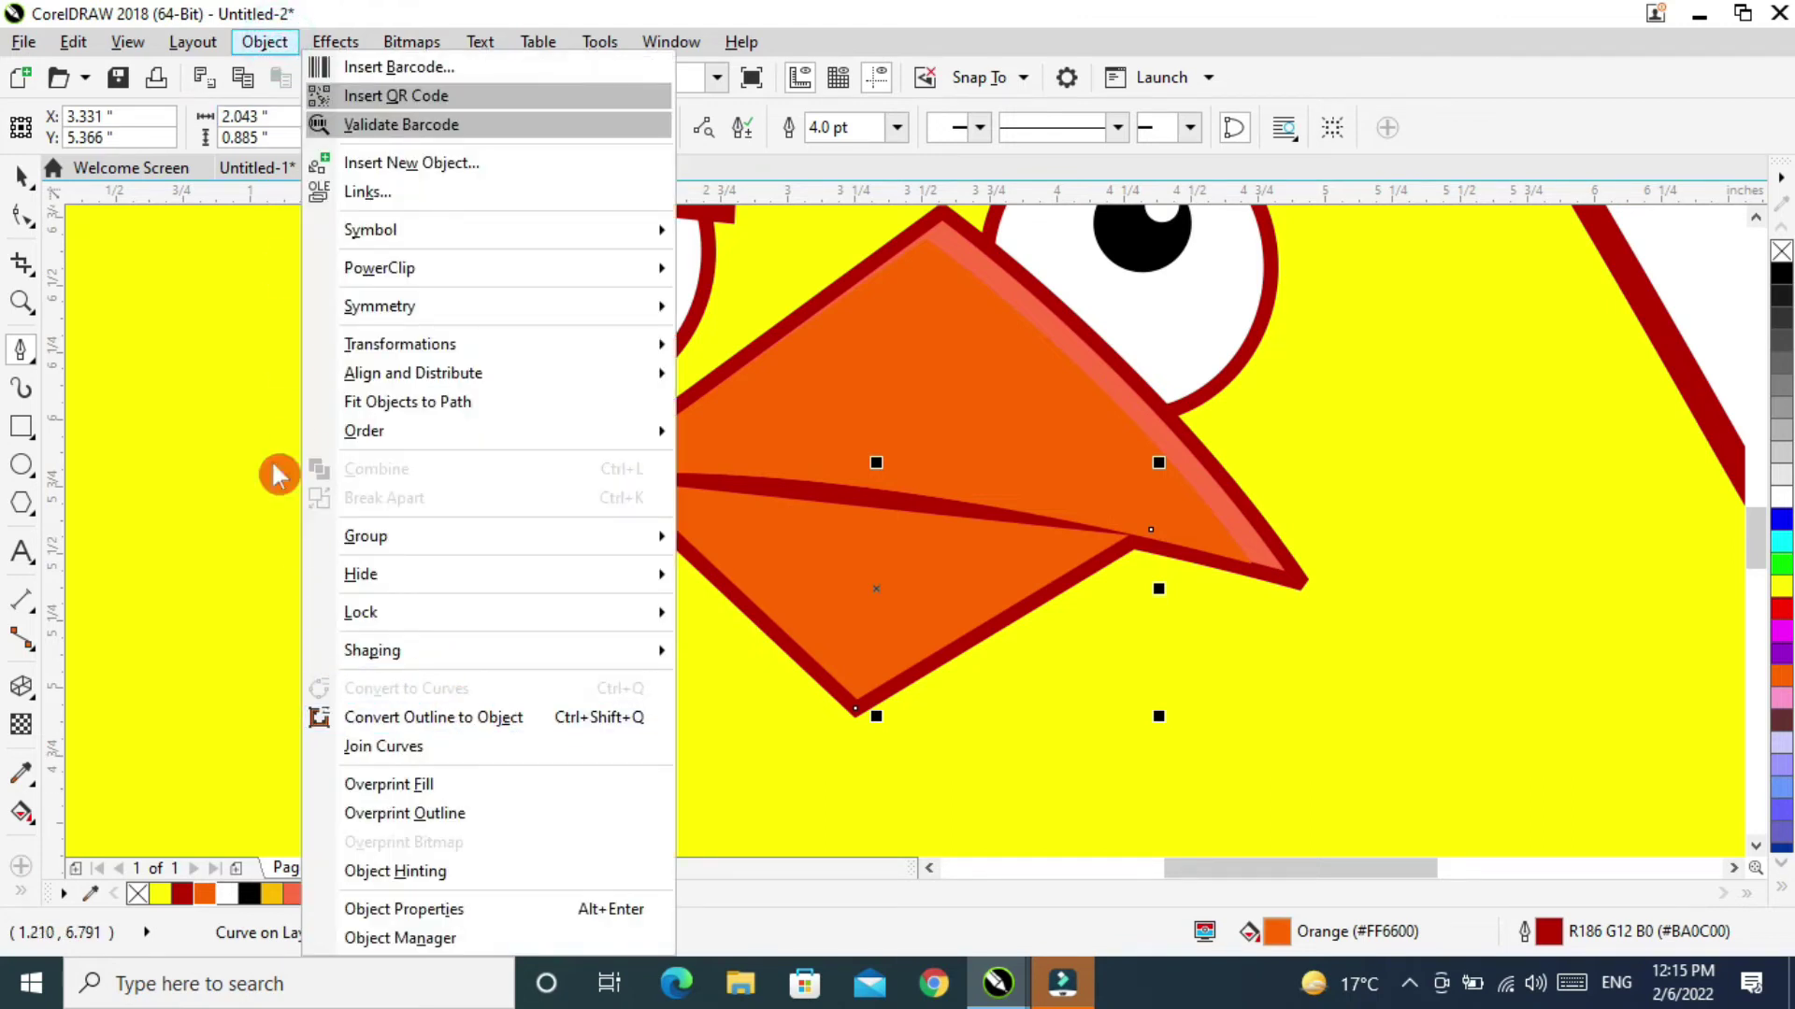
Align the lower beak's two upper corner nodes with the upper beak's bottom edge and bend its top edge into an upward curve.
left_click(21, 223)
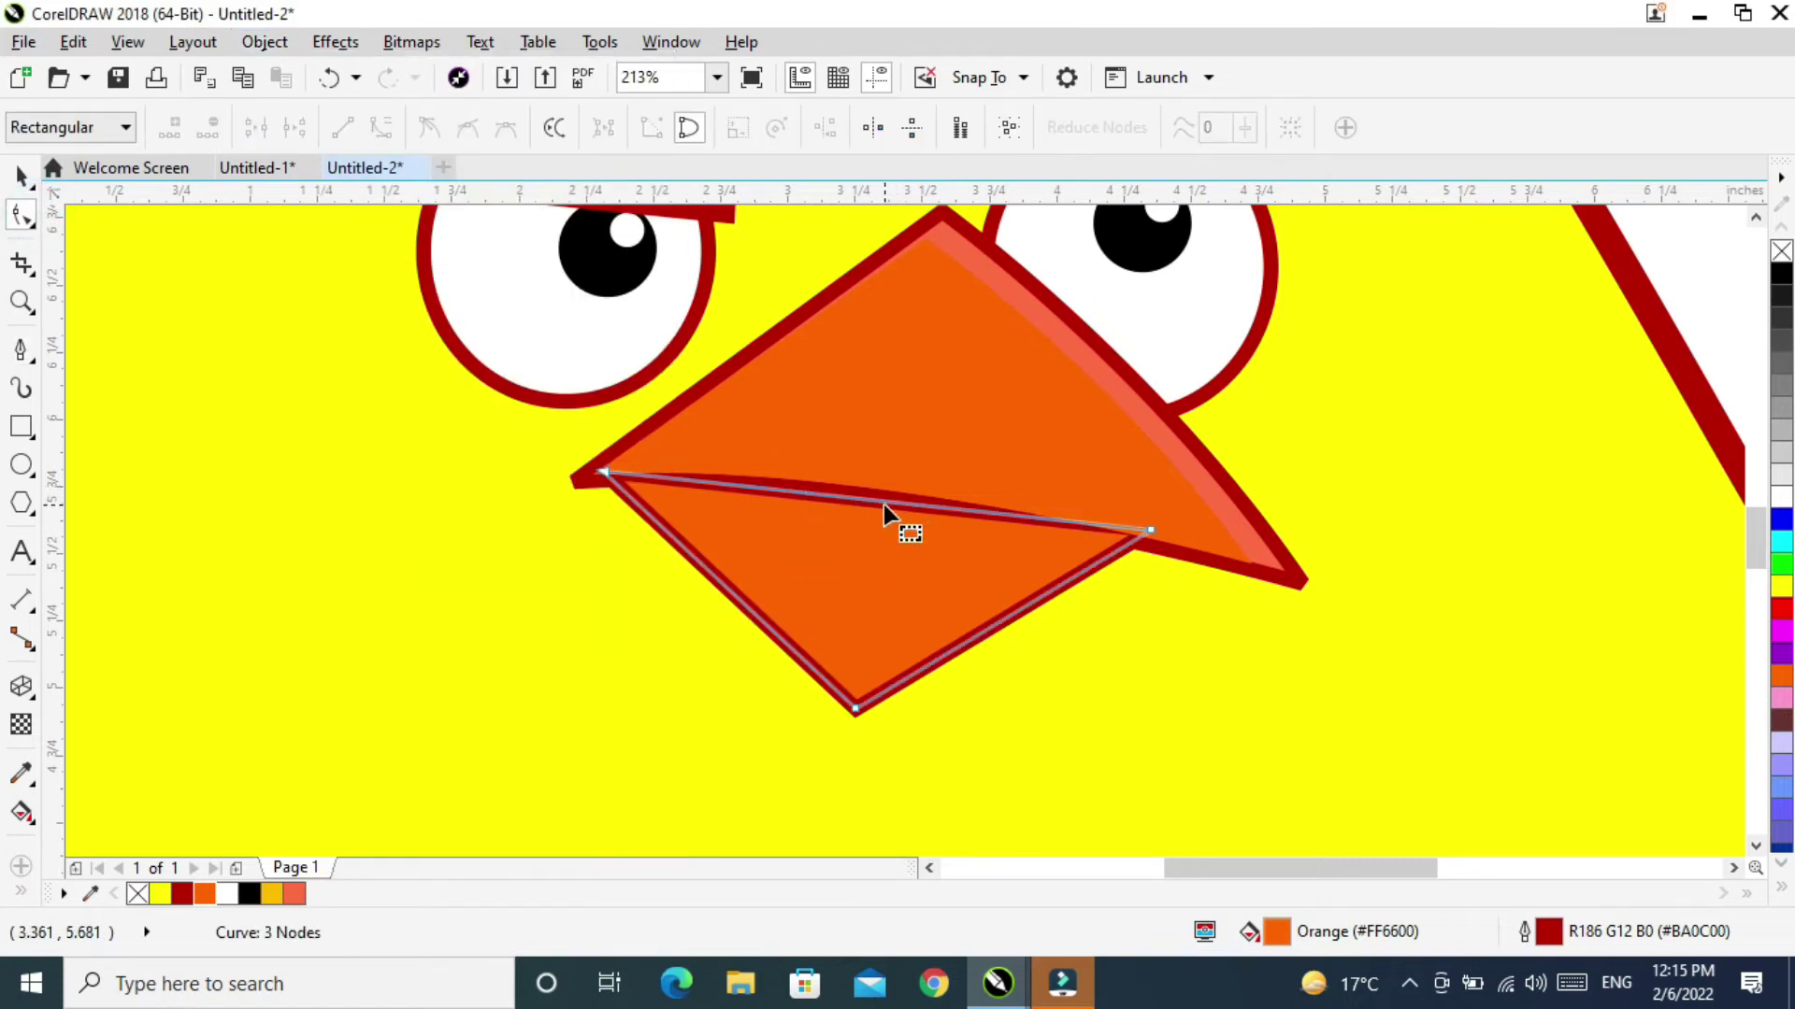
left_click_drag(869, 505, 872, 484)
left_click_drag(600, 454, 596, 479)
left_click_drag(1150, 510, 1148, 545)
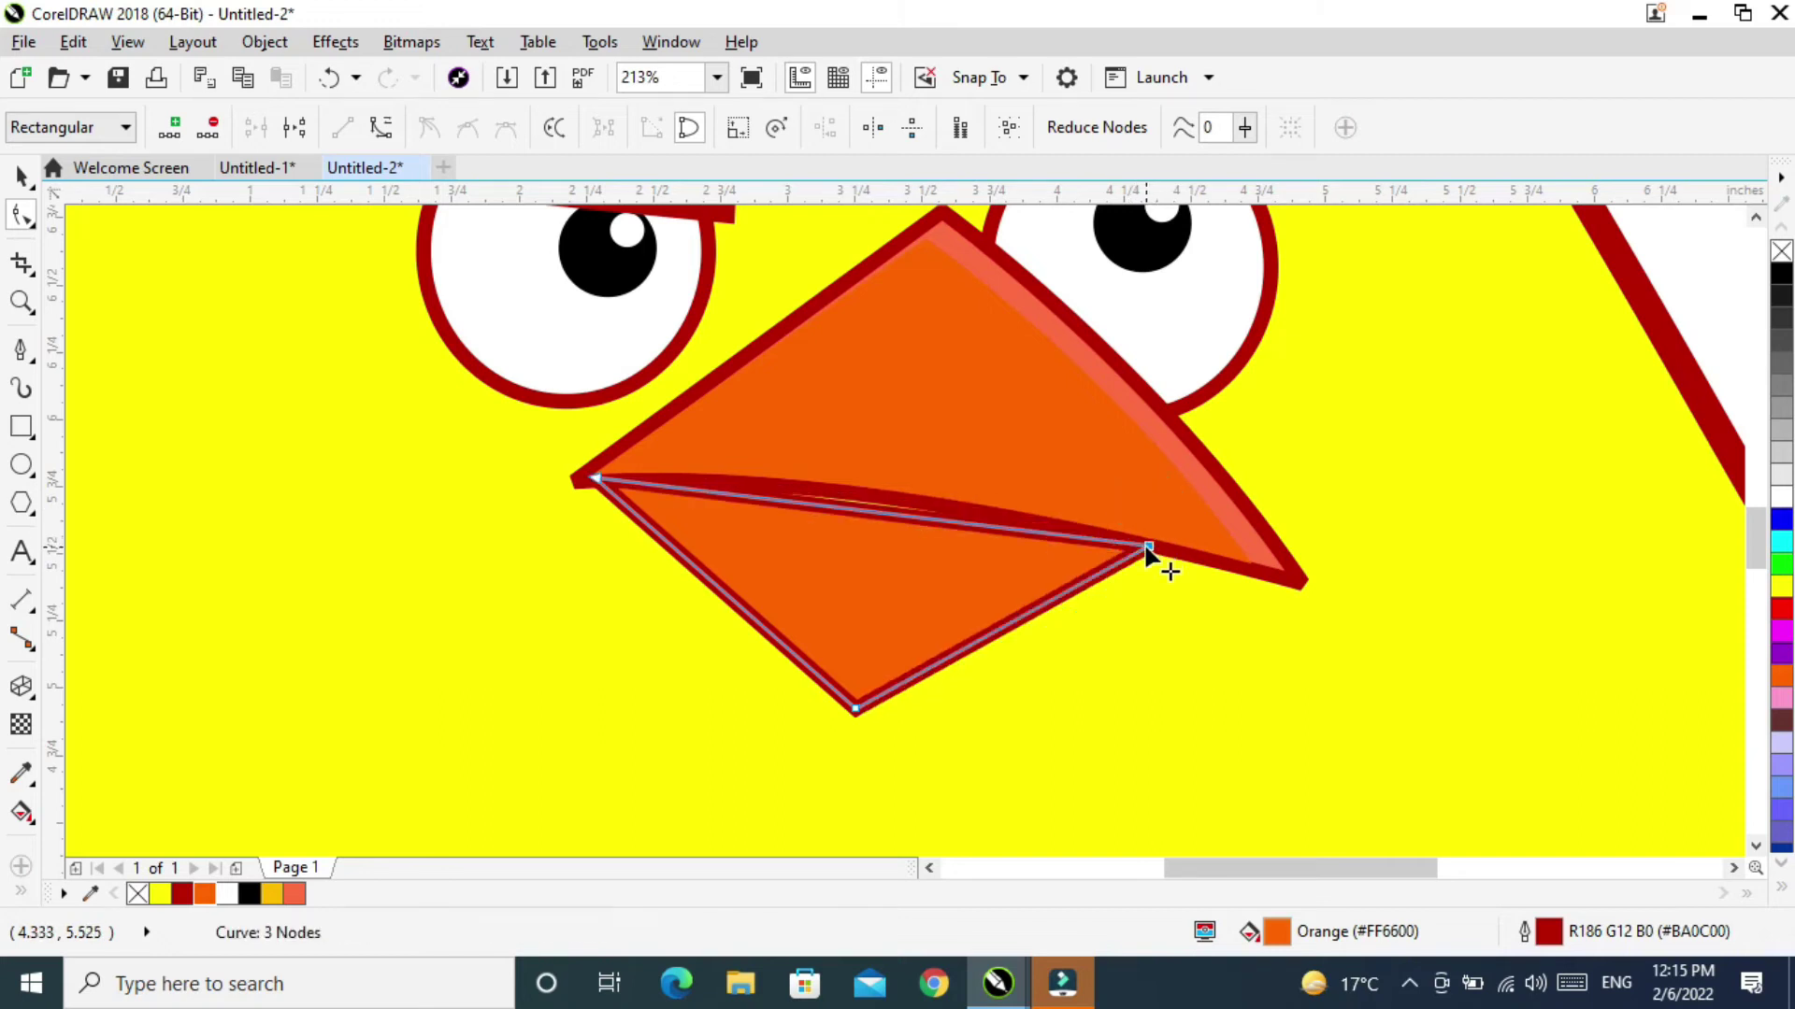
left_click(869, 515)
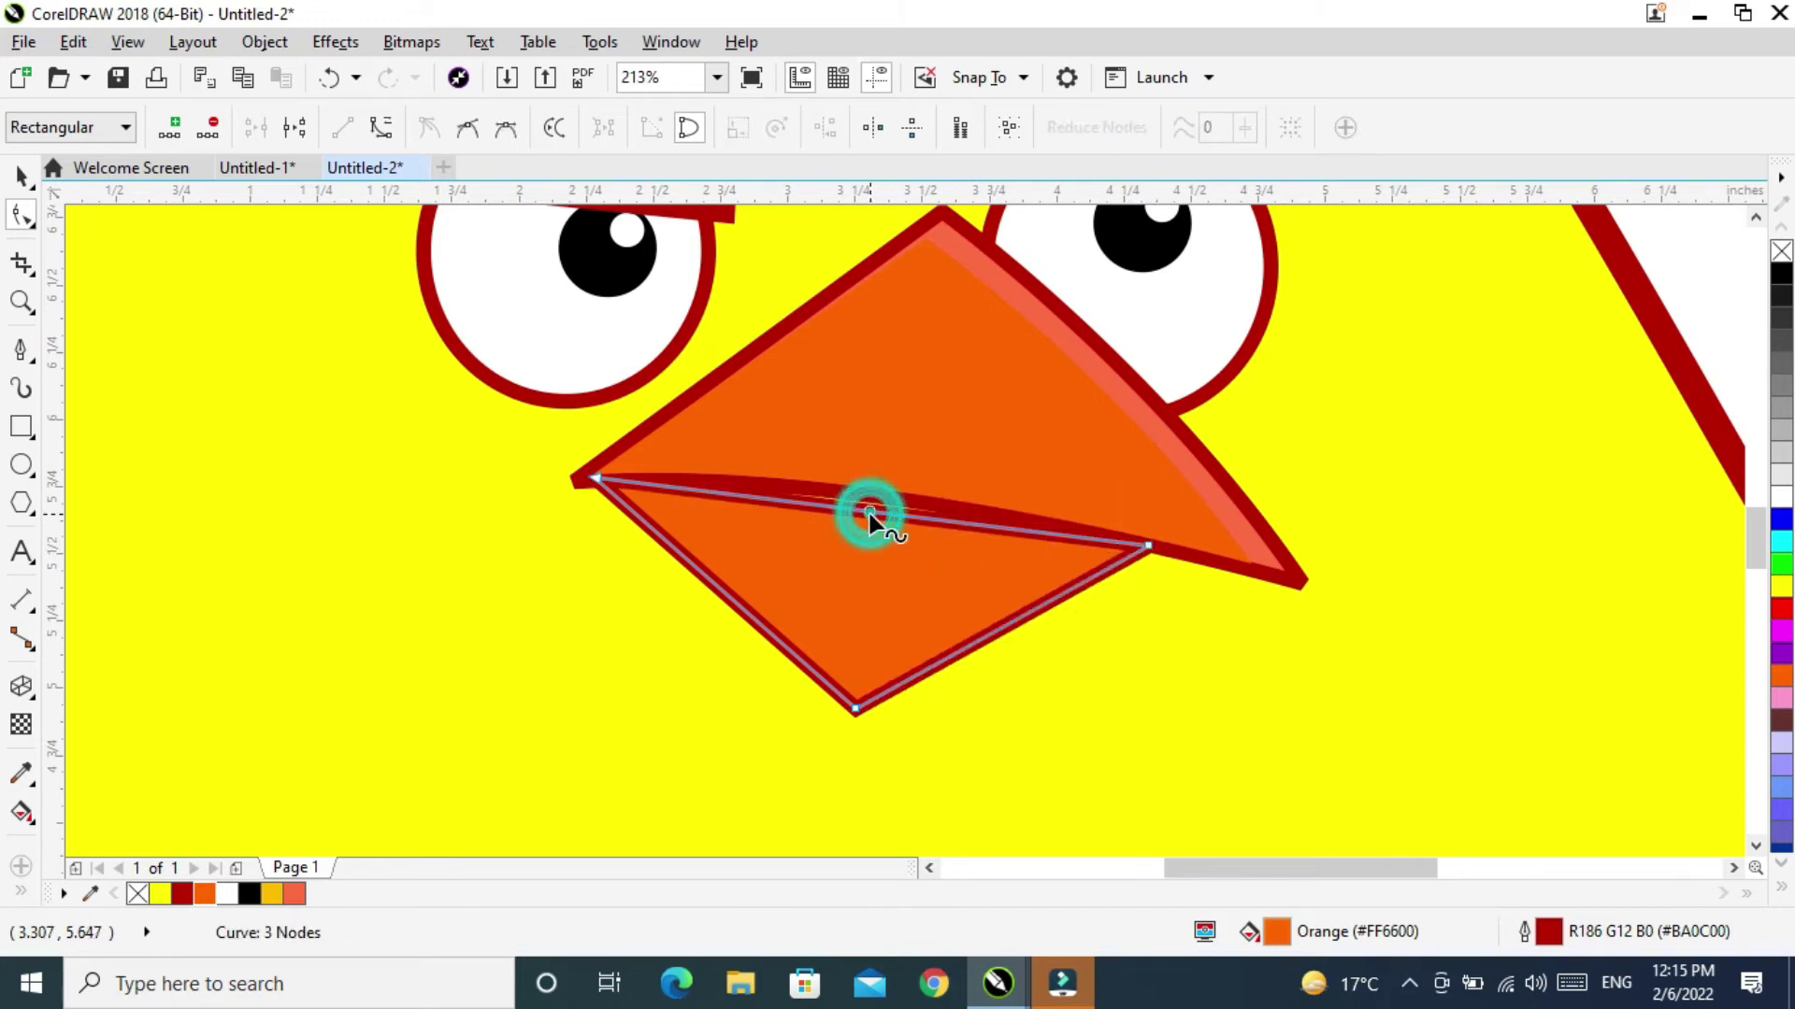
left_click(376, 132)
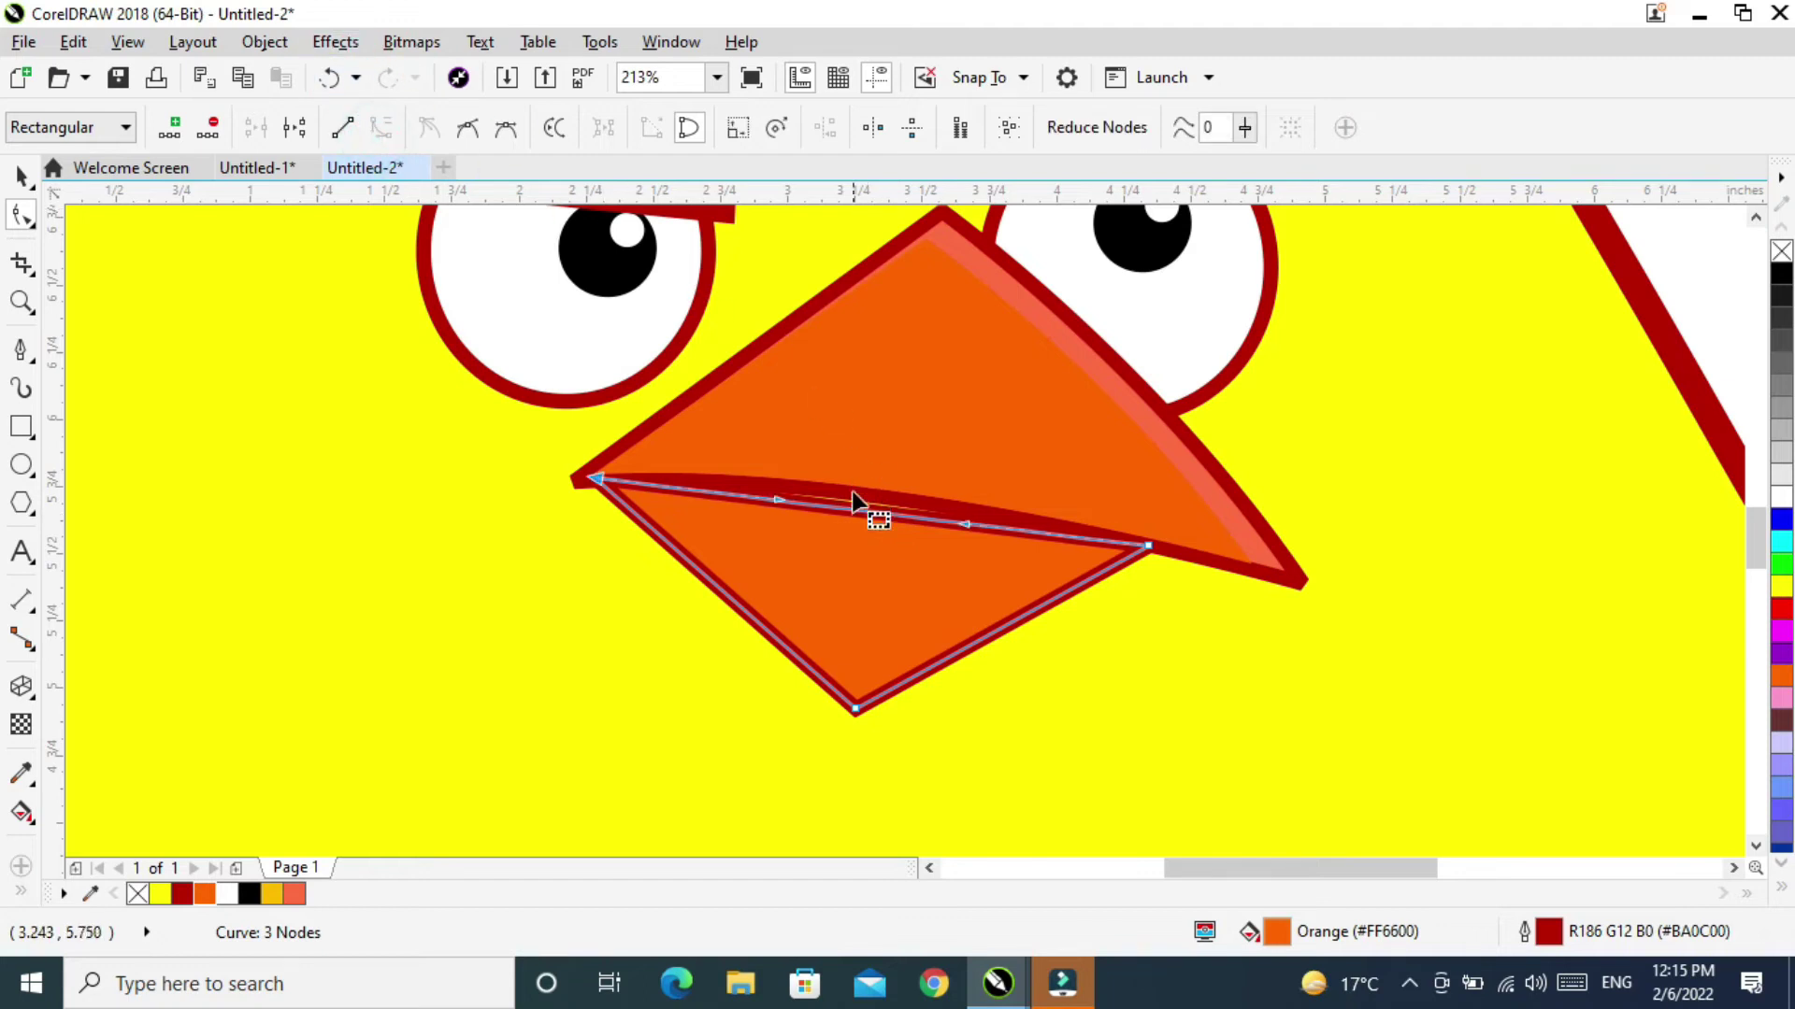
left_click_drag(850, 512, 871, 477)
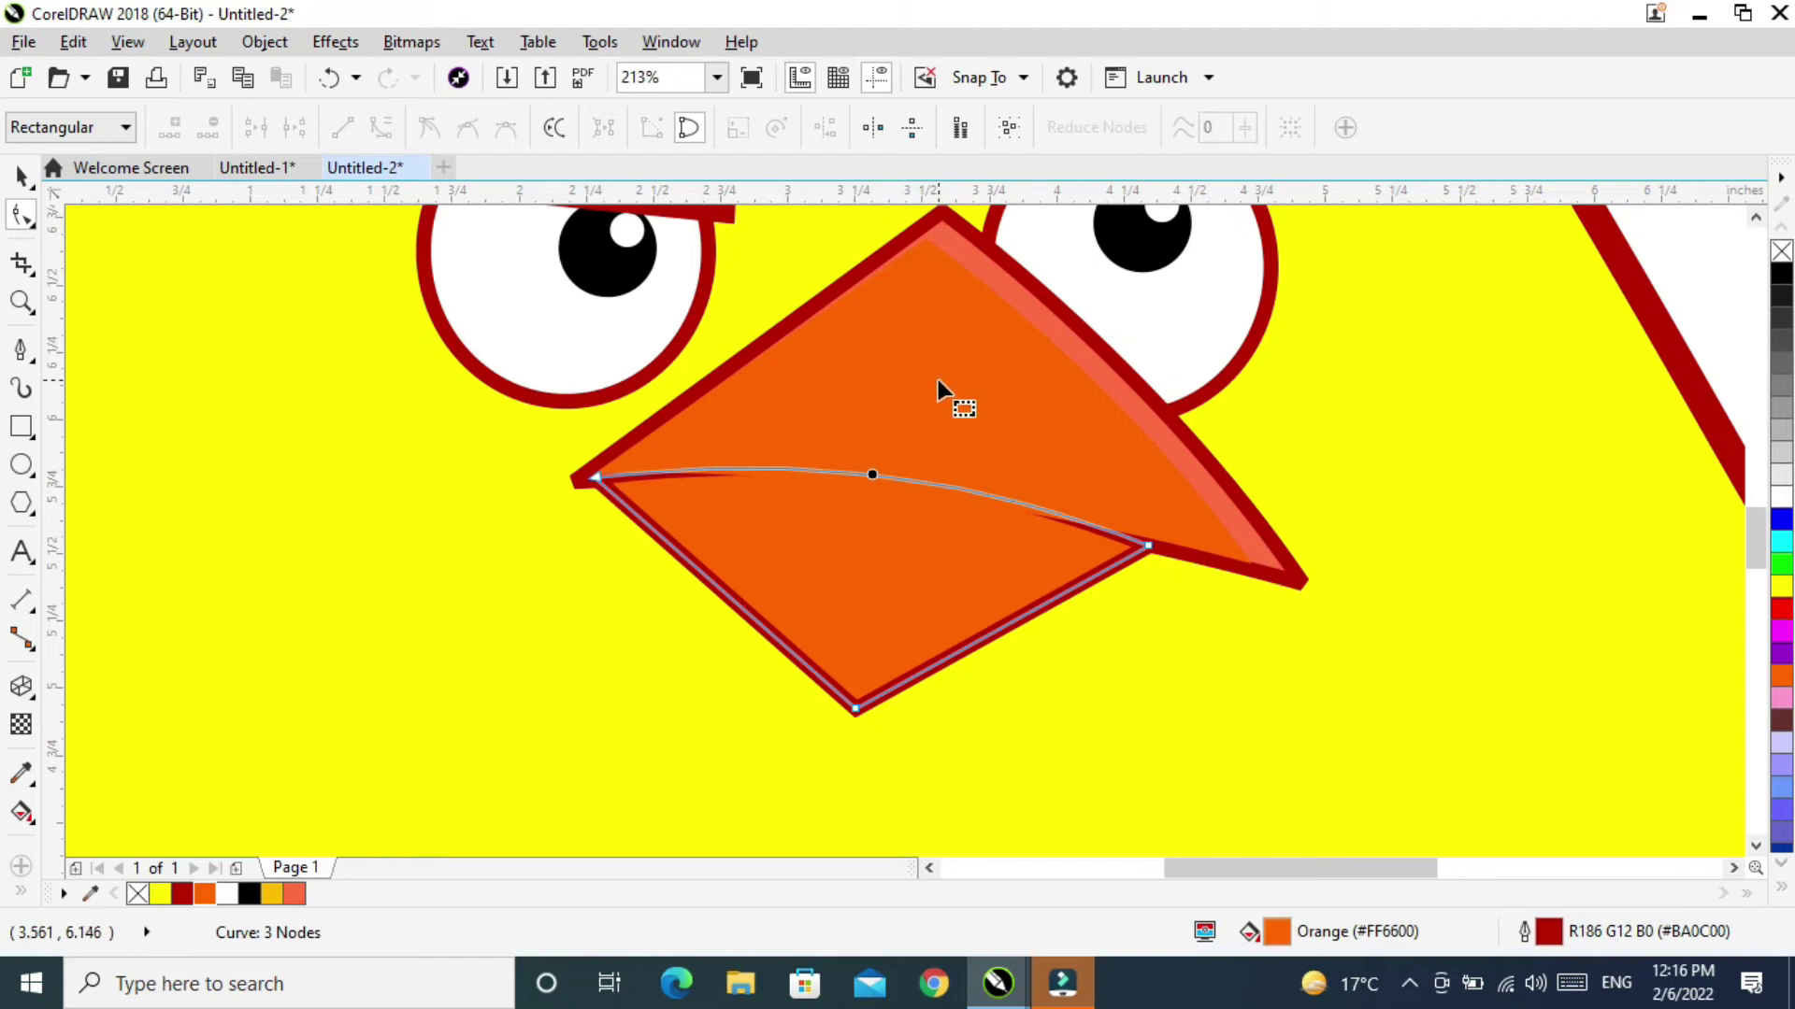
Convert the two lower edges of the lower beak to curves and bow them outward.
left_click(855, 708)
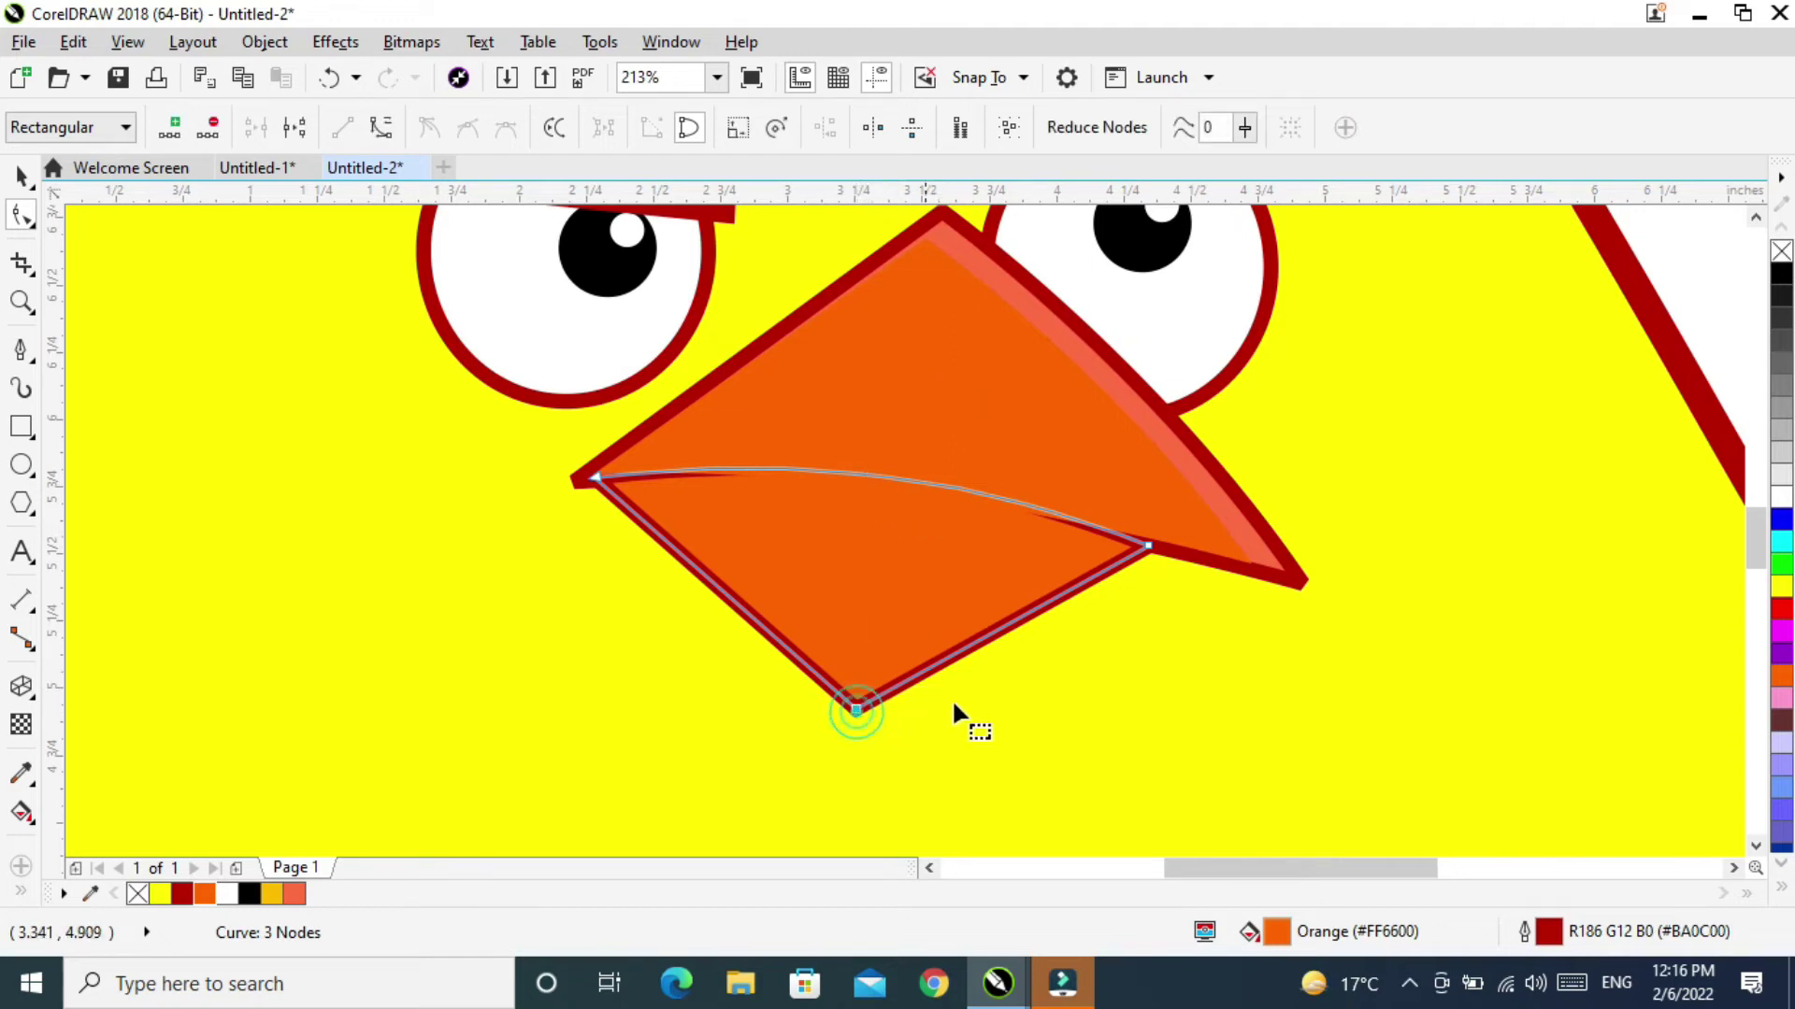
left_click(381, 131)
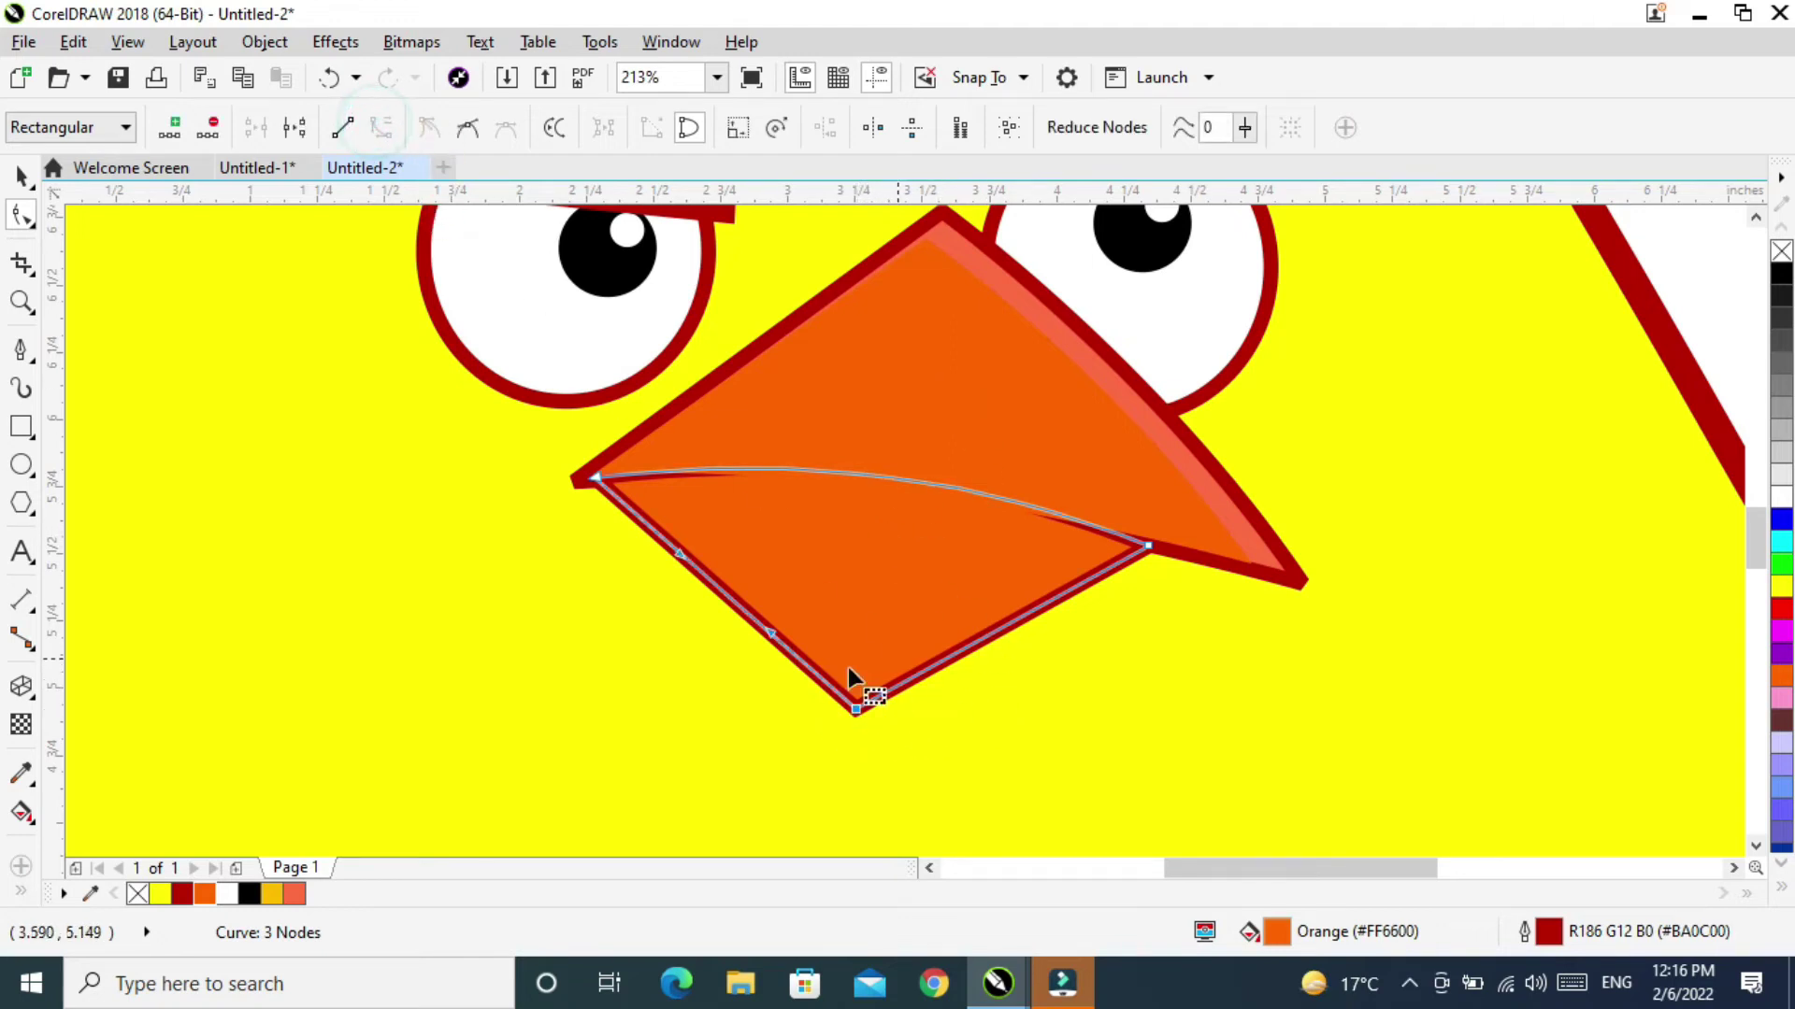
left_click_drag(769, 635, 752, 639)
left_click_drag(683, 561, 643, 576)
left_click(1142, 552)
left_click(381, 127)
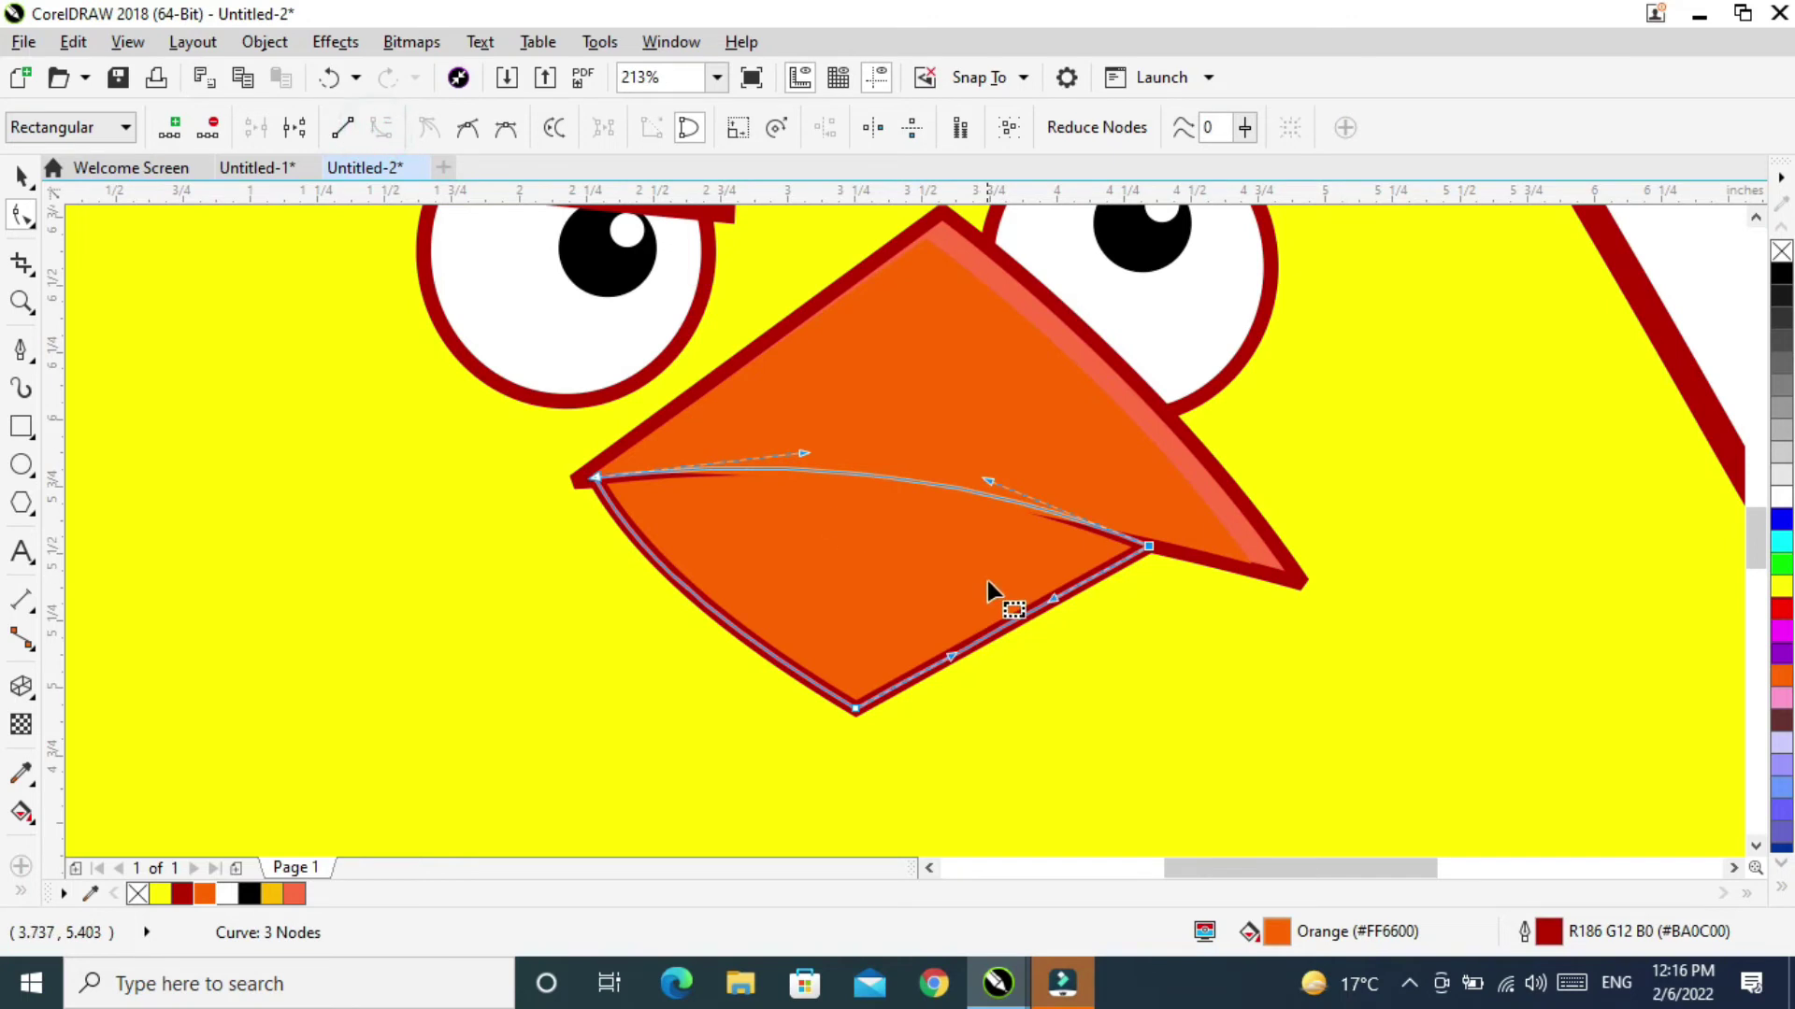
left_click_drag(1052, 599, 1066, 619)
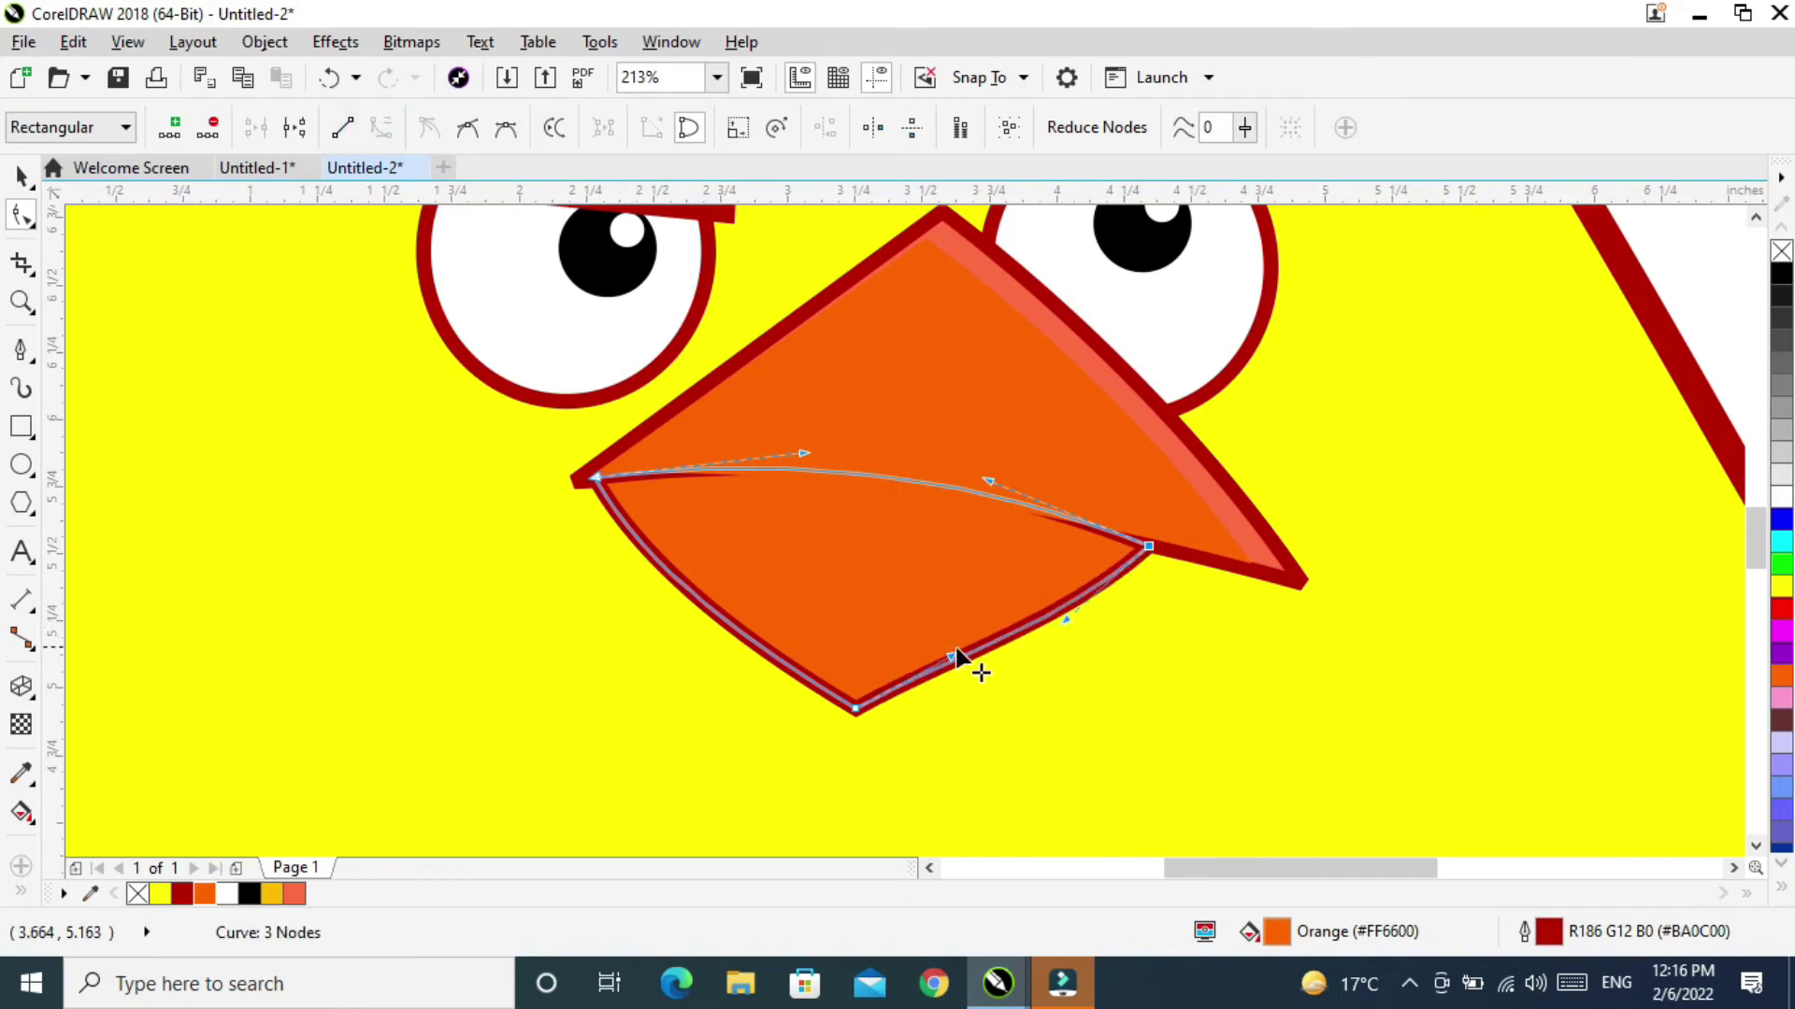
left_click_drag(954, 660, 972, 680)
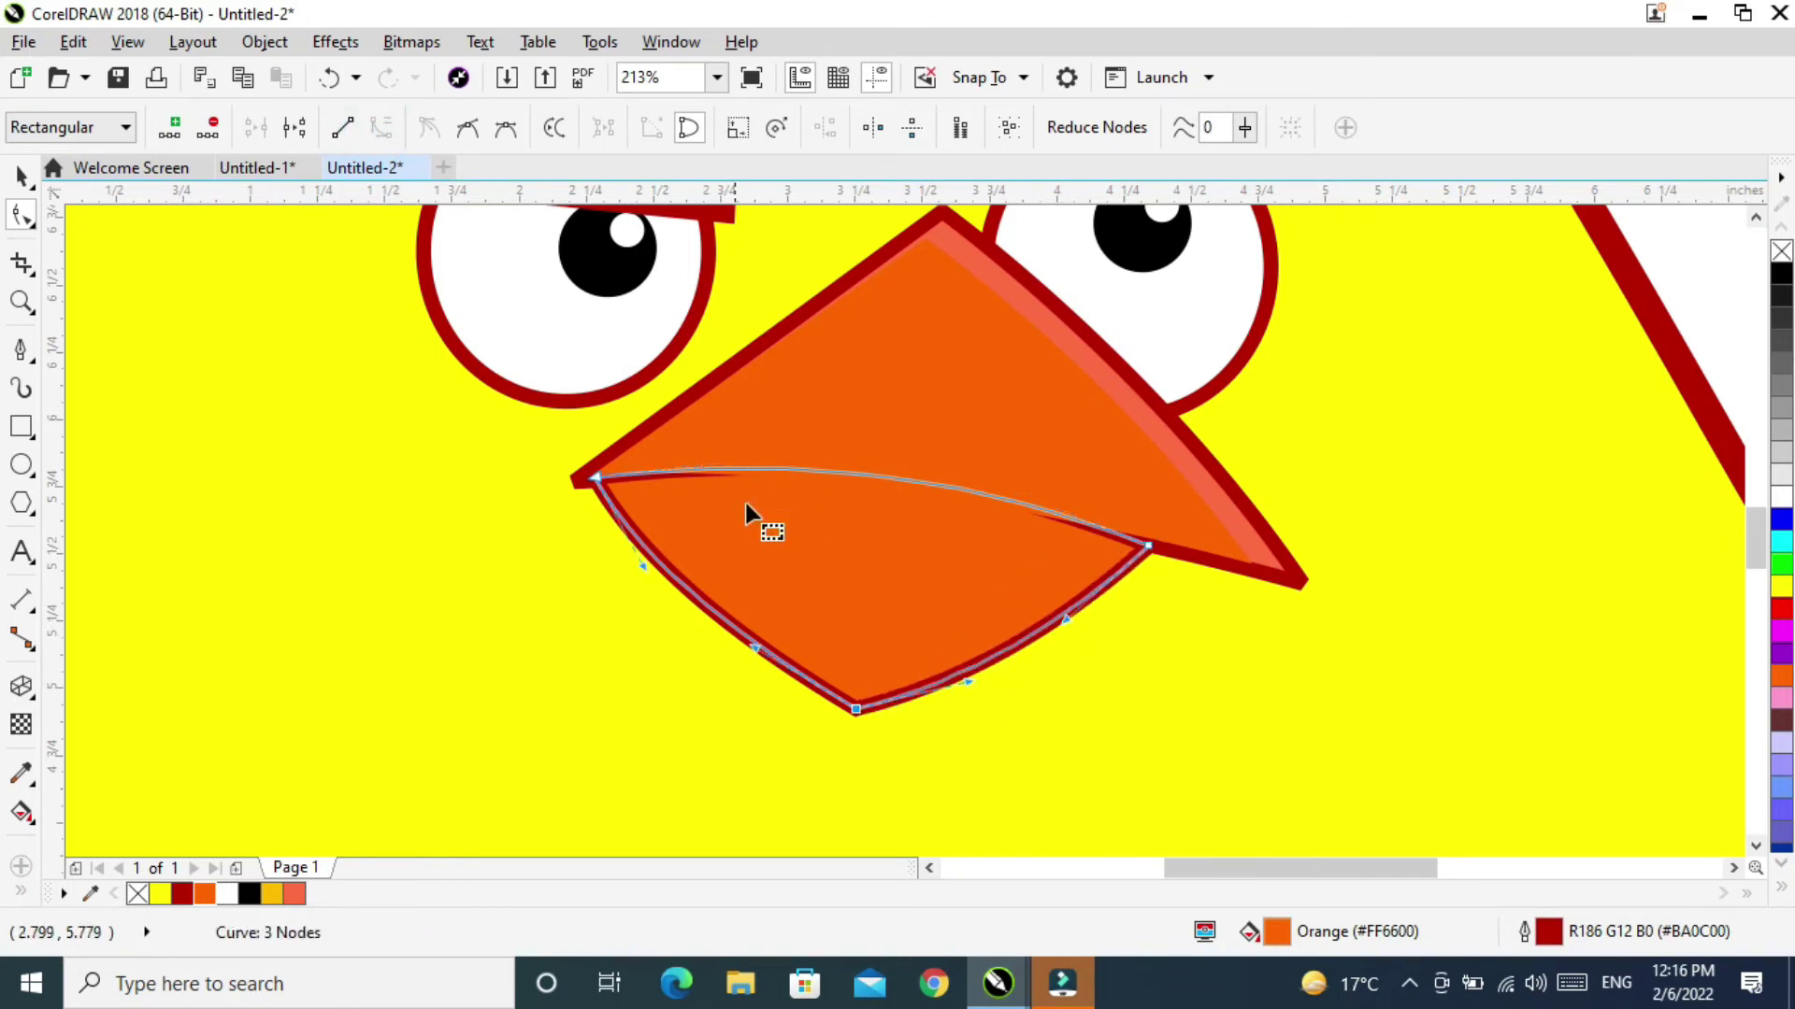
Bring the inner orange beak and the outlined upper beak together in front of the lower beak, then deselect them.
left_click(22, 177)
left_click(961, 358)
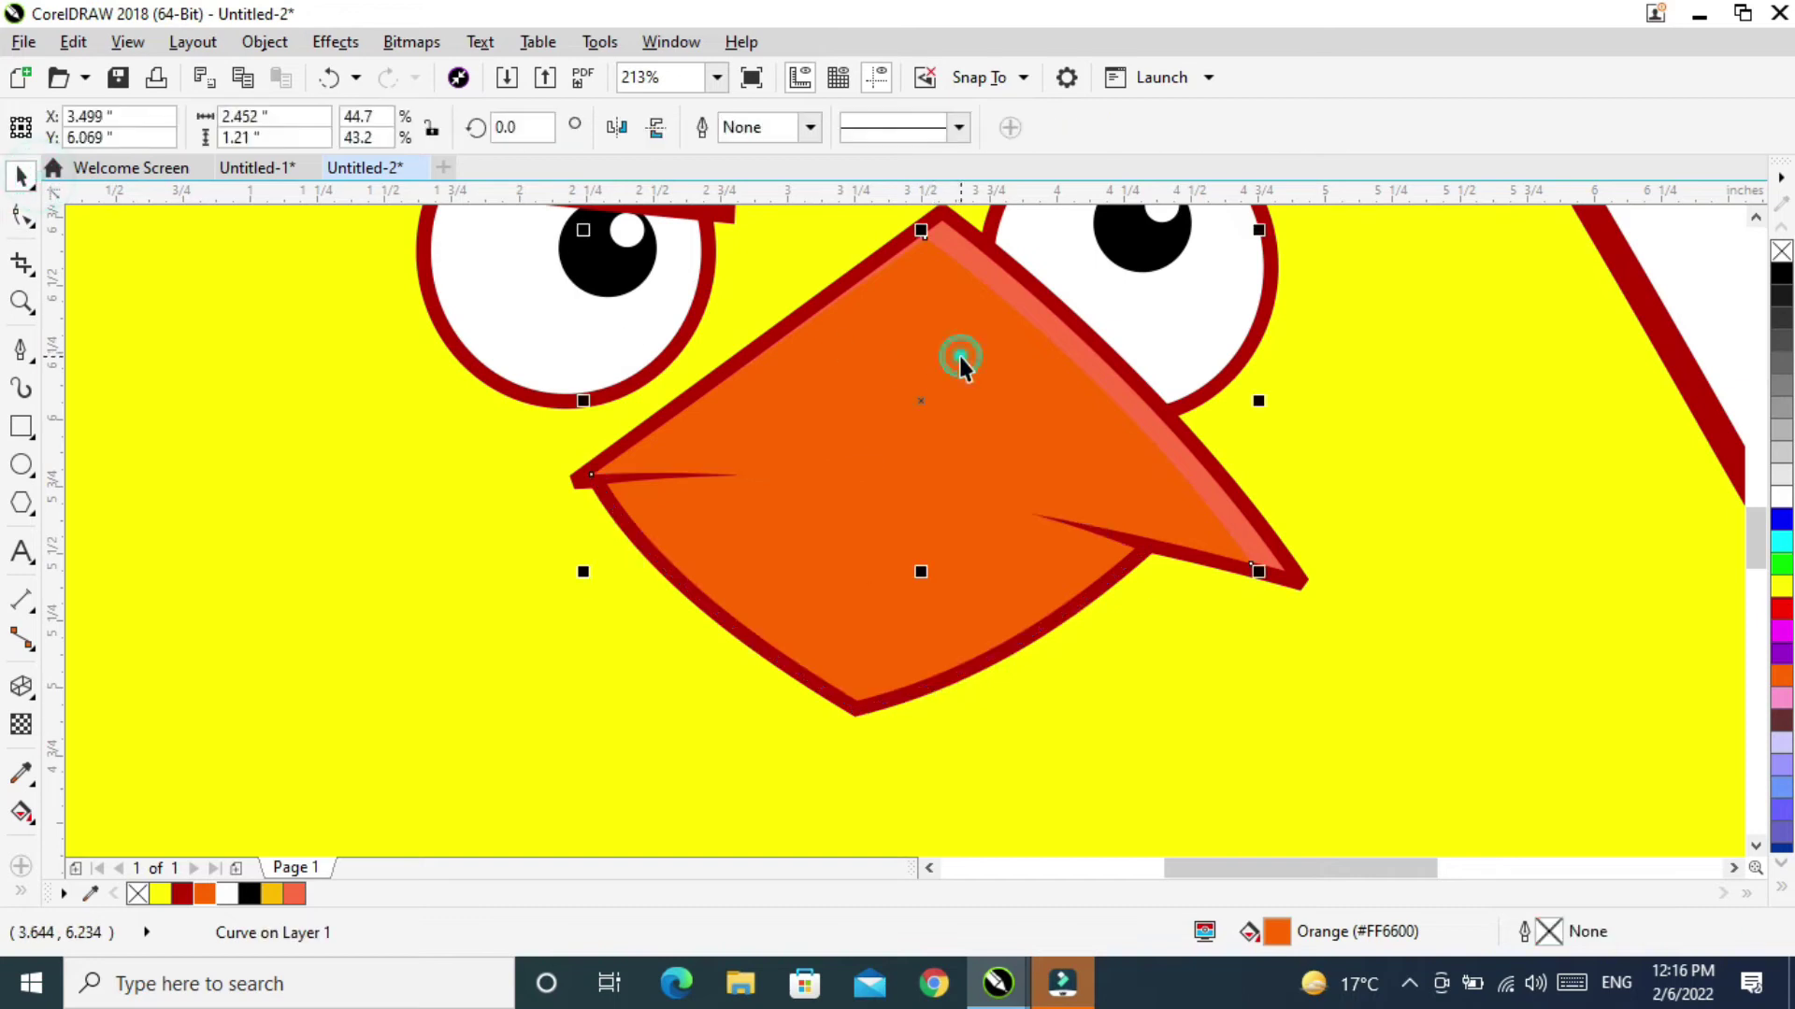
left_click(1302, 585)
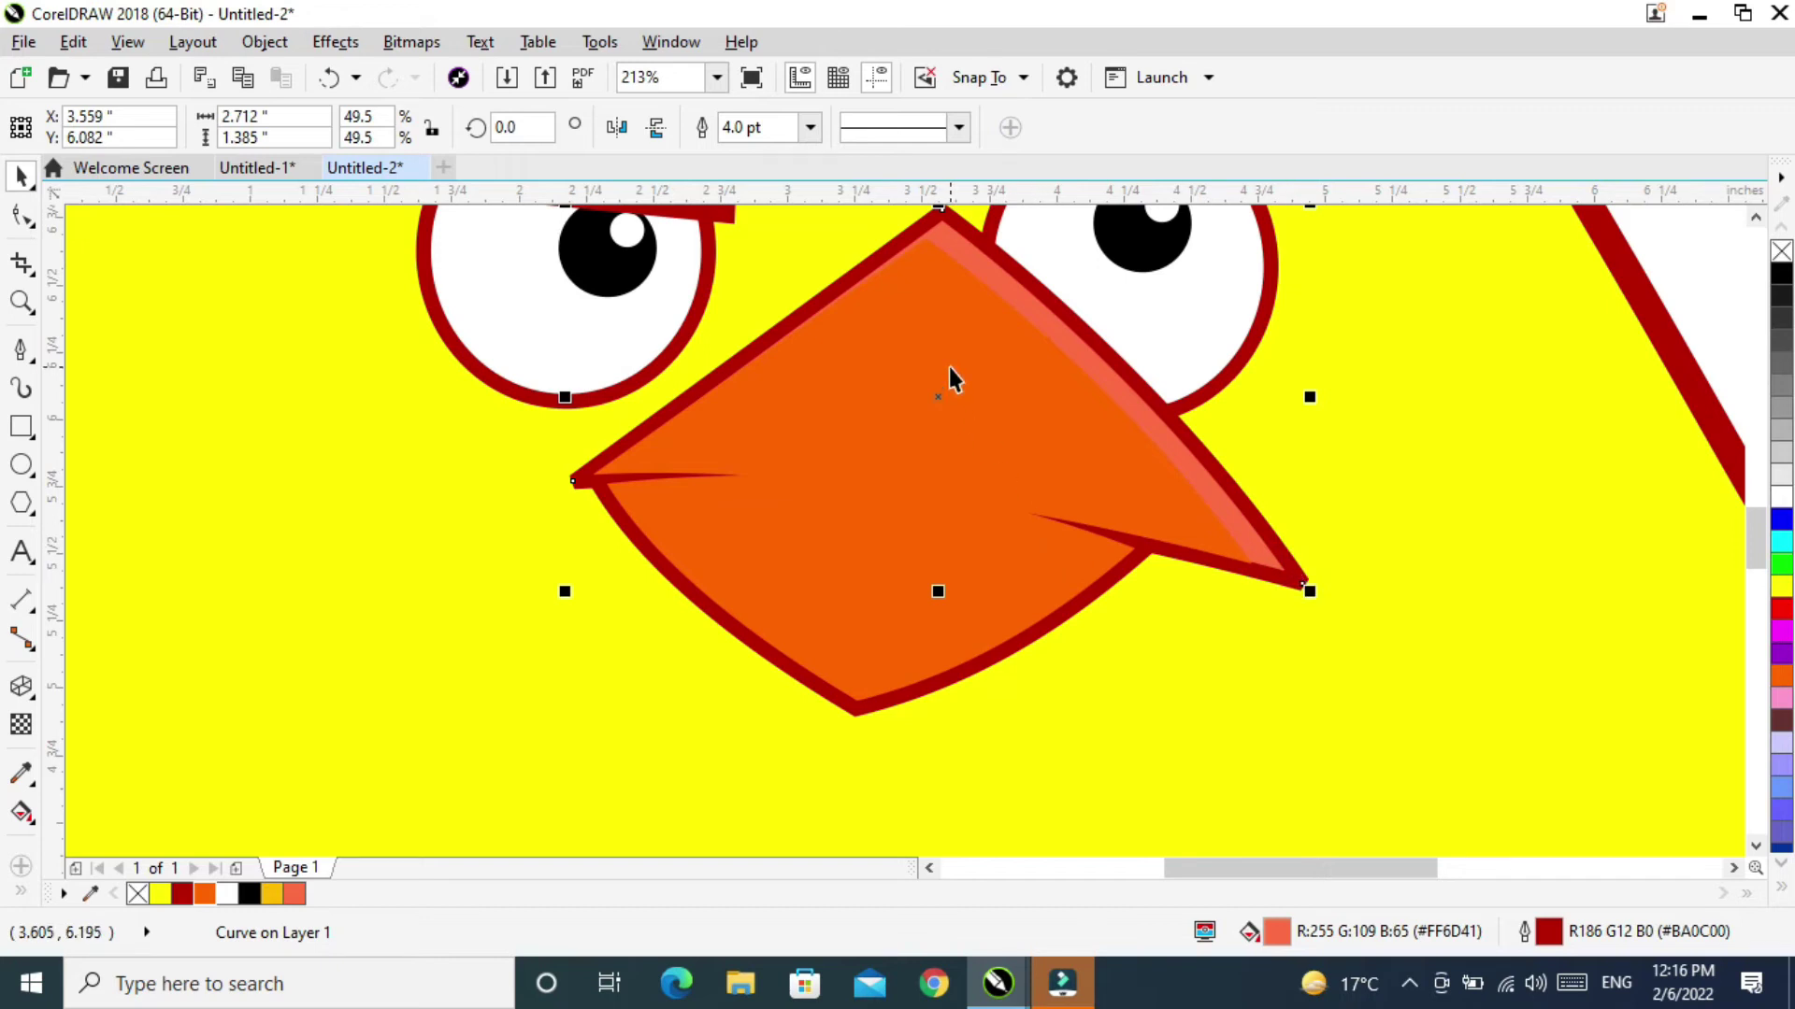
left_click(1067, 425)
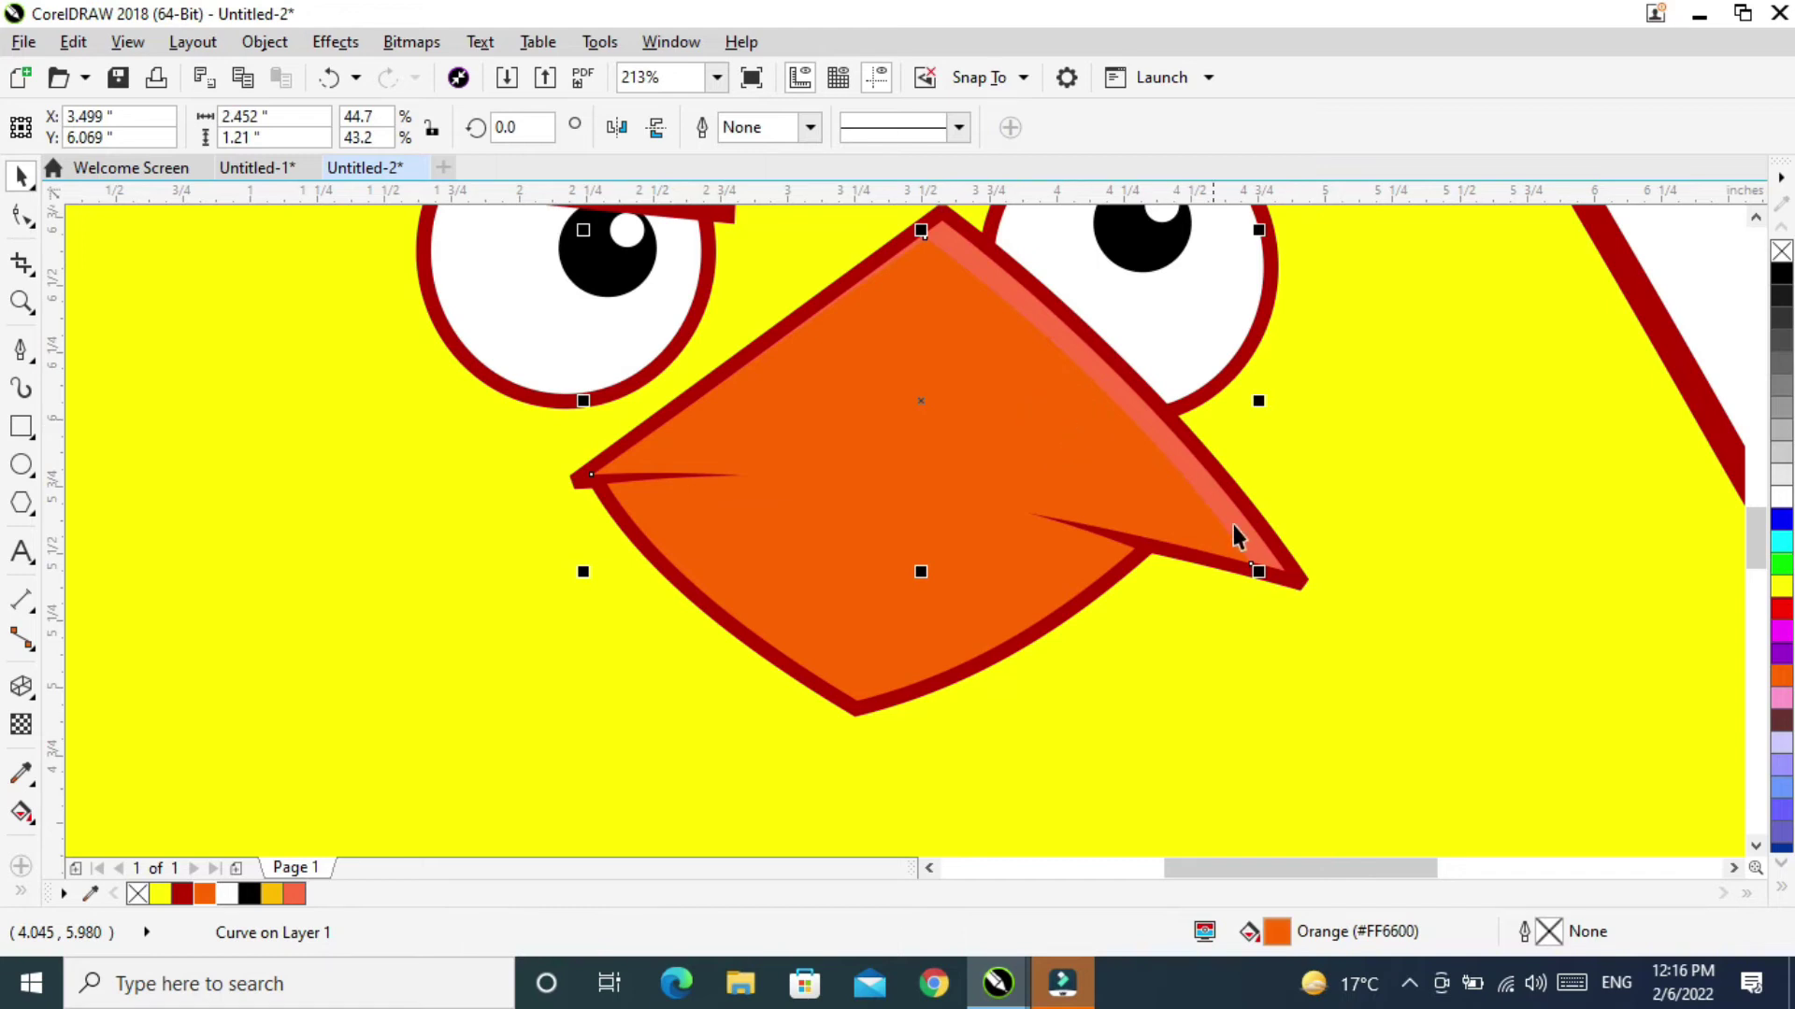
left_click(1297, 577, "shift")
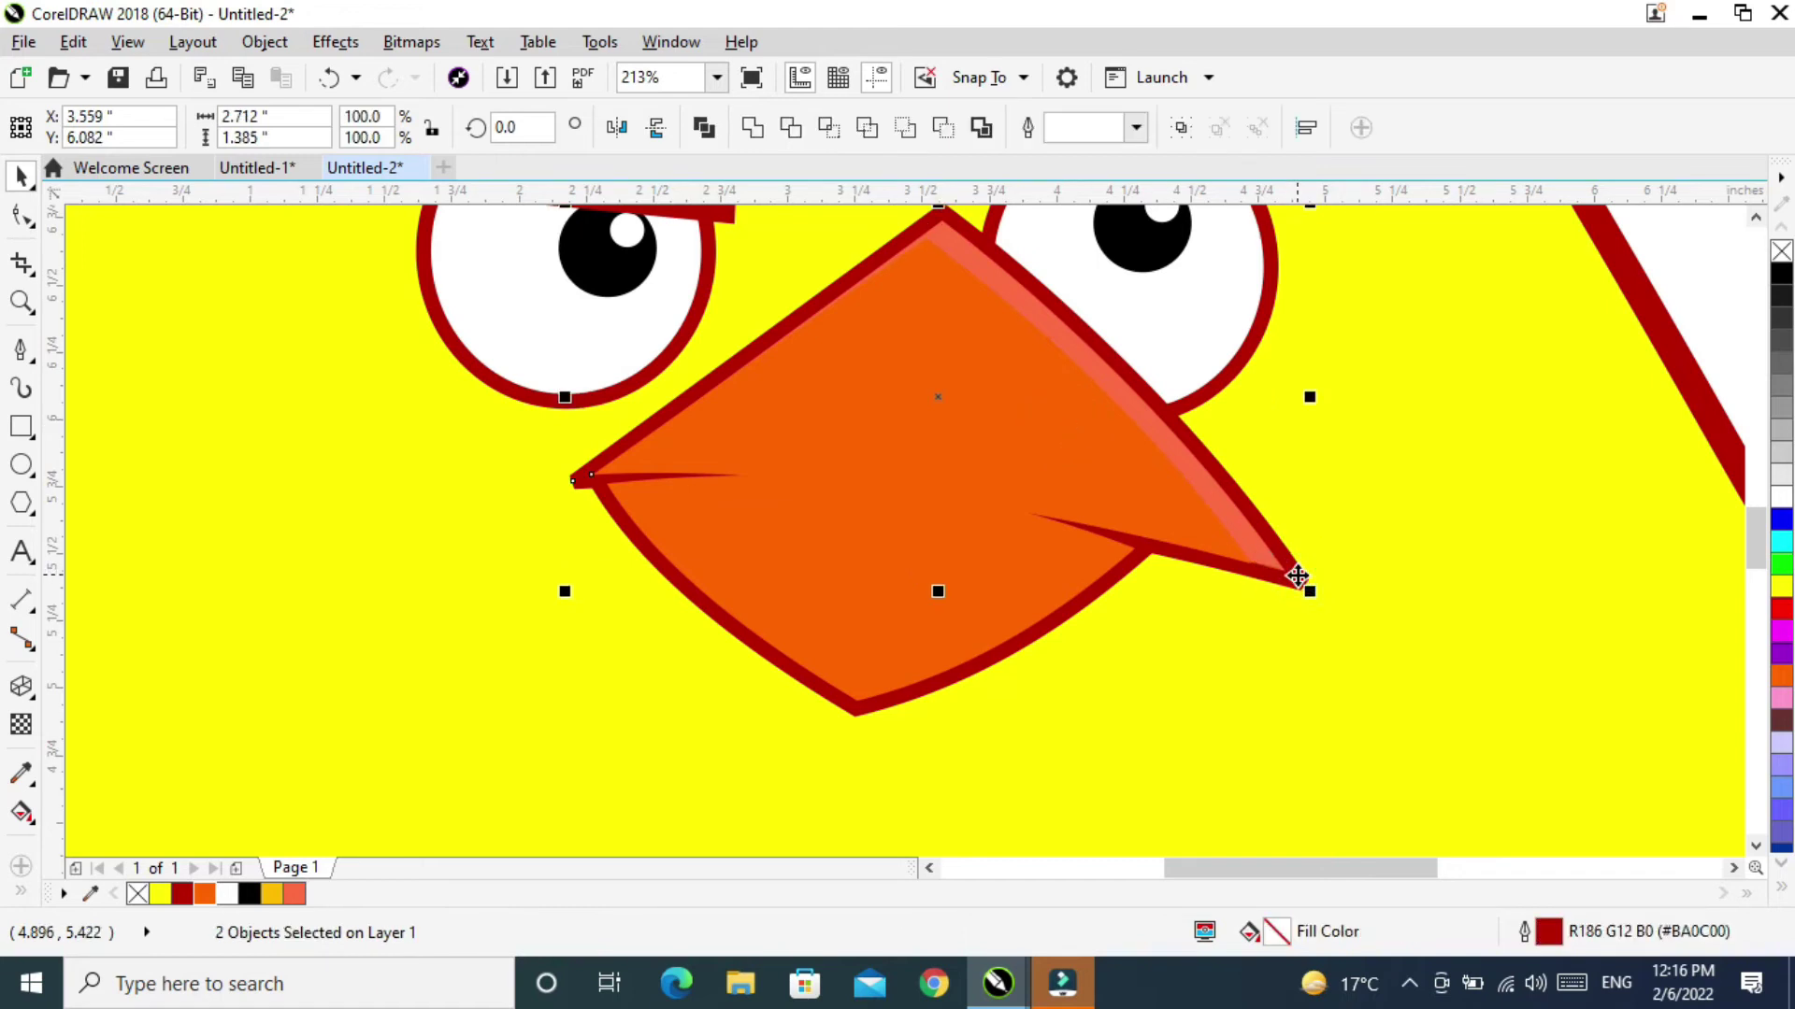
key("ctrl+l")
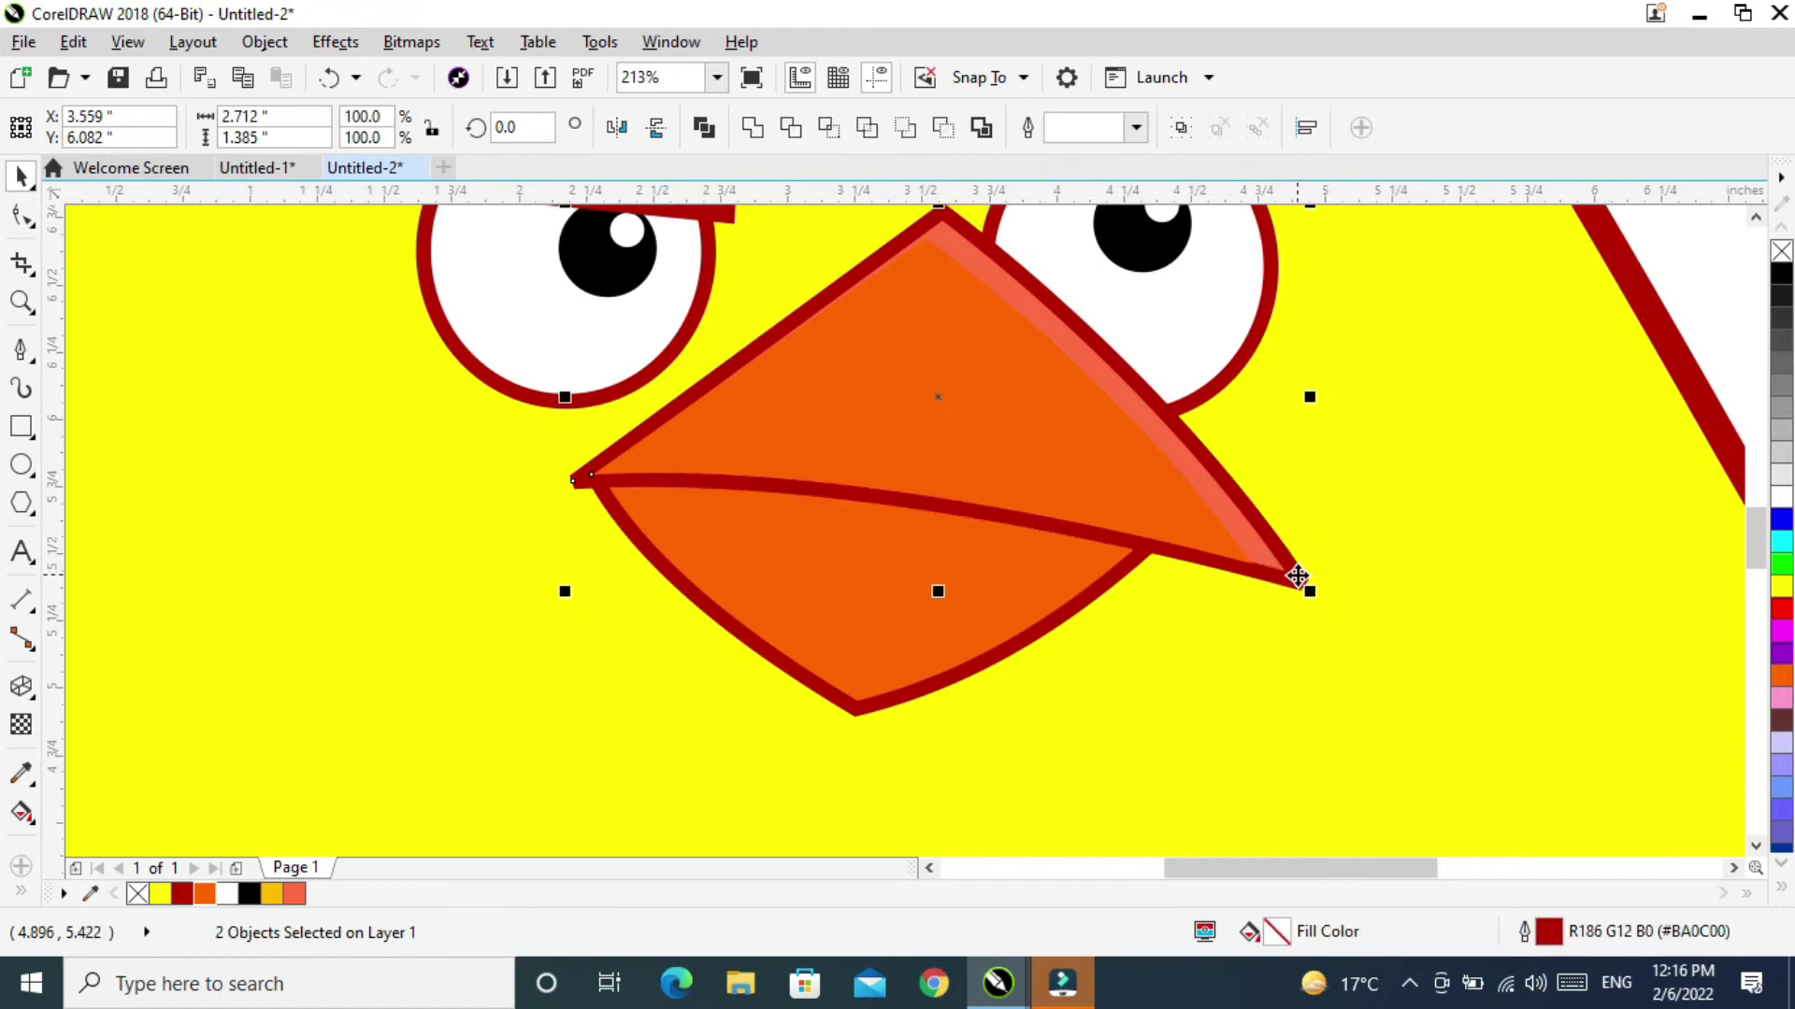
scroll(1298, 577, "down", 5)
left_click(1309, 505)
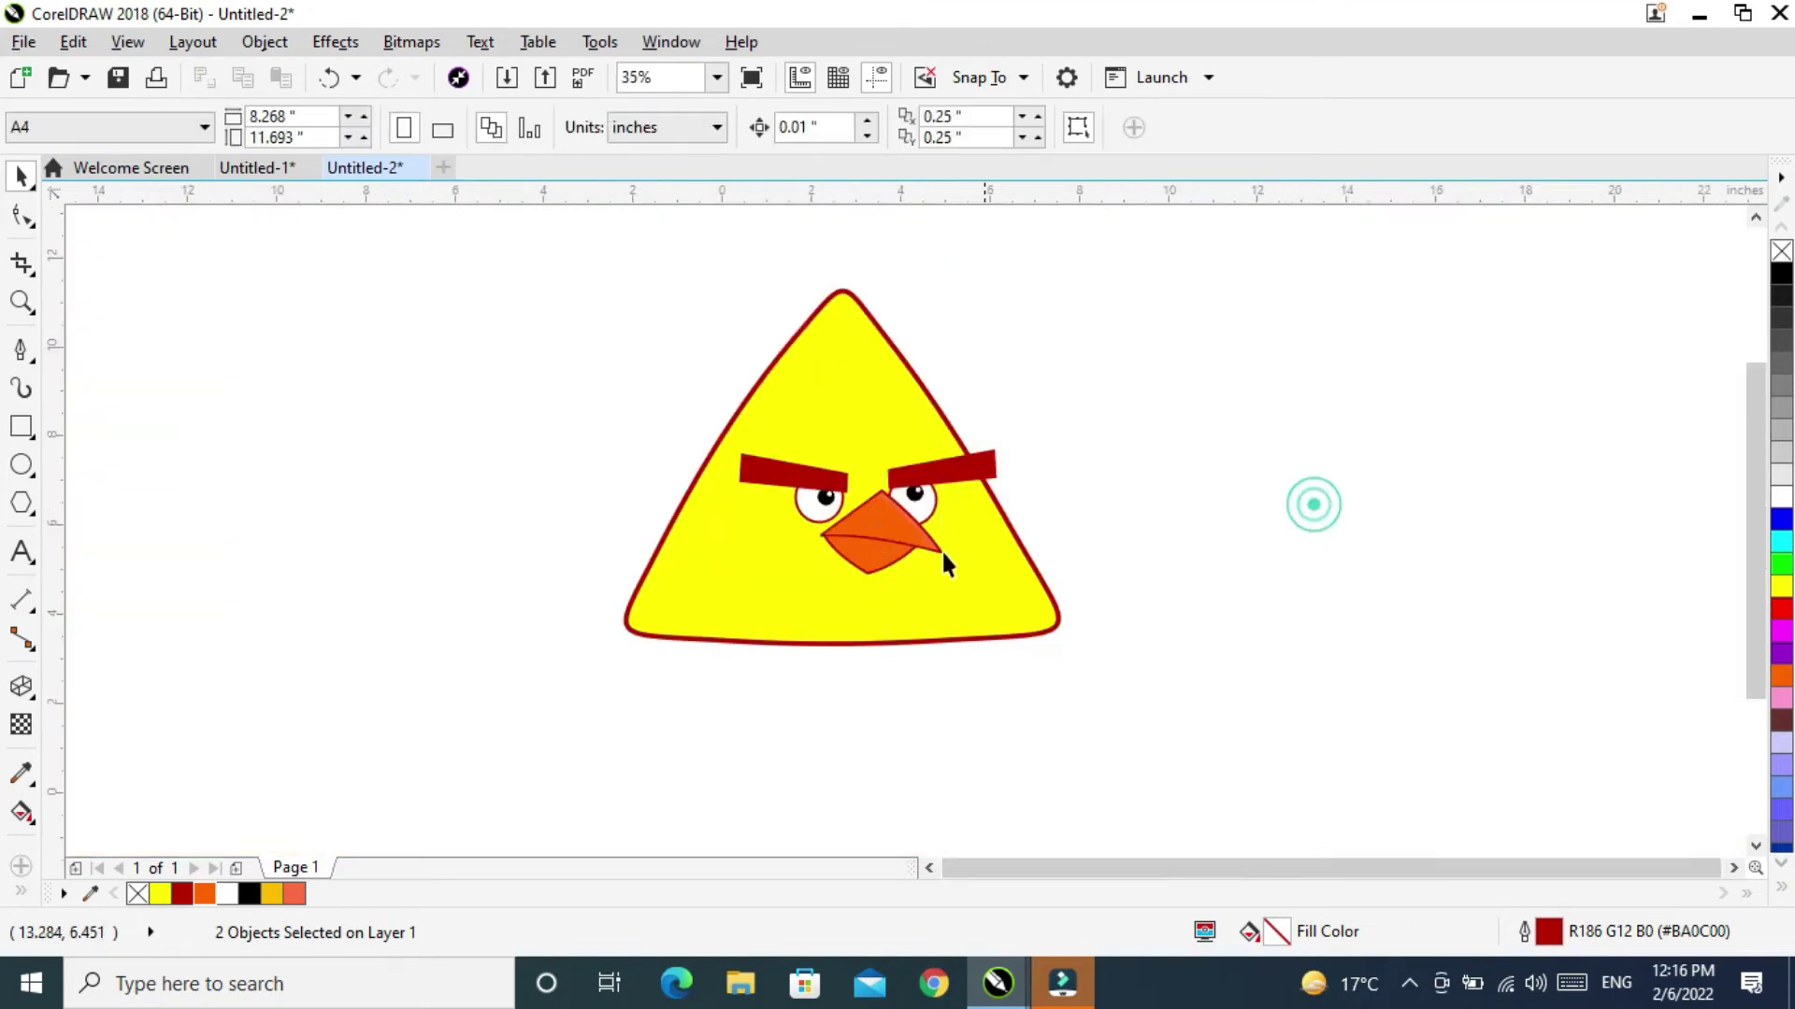
Duplicate the lower beak in place and narrow the copy to about 1.92 inches wide from its right side.
key("z")
left_click_drag(631, 457, 940, 604)
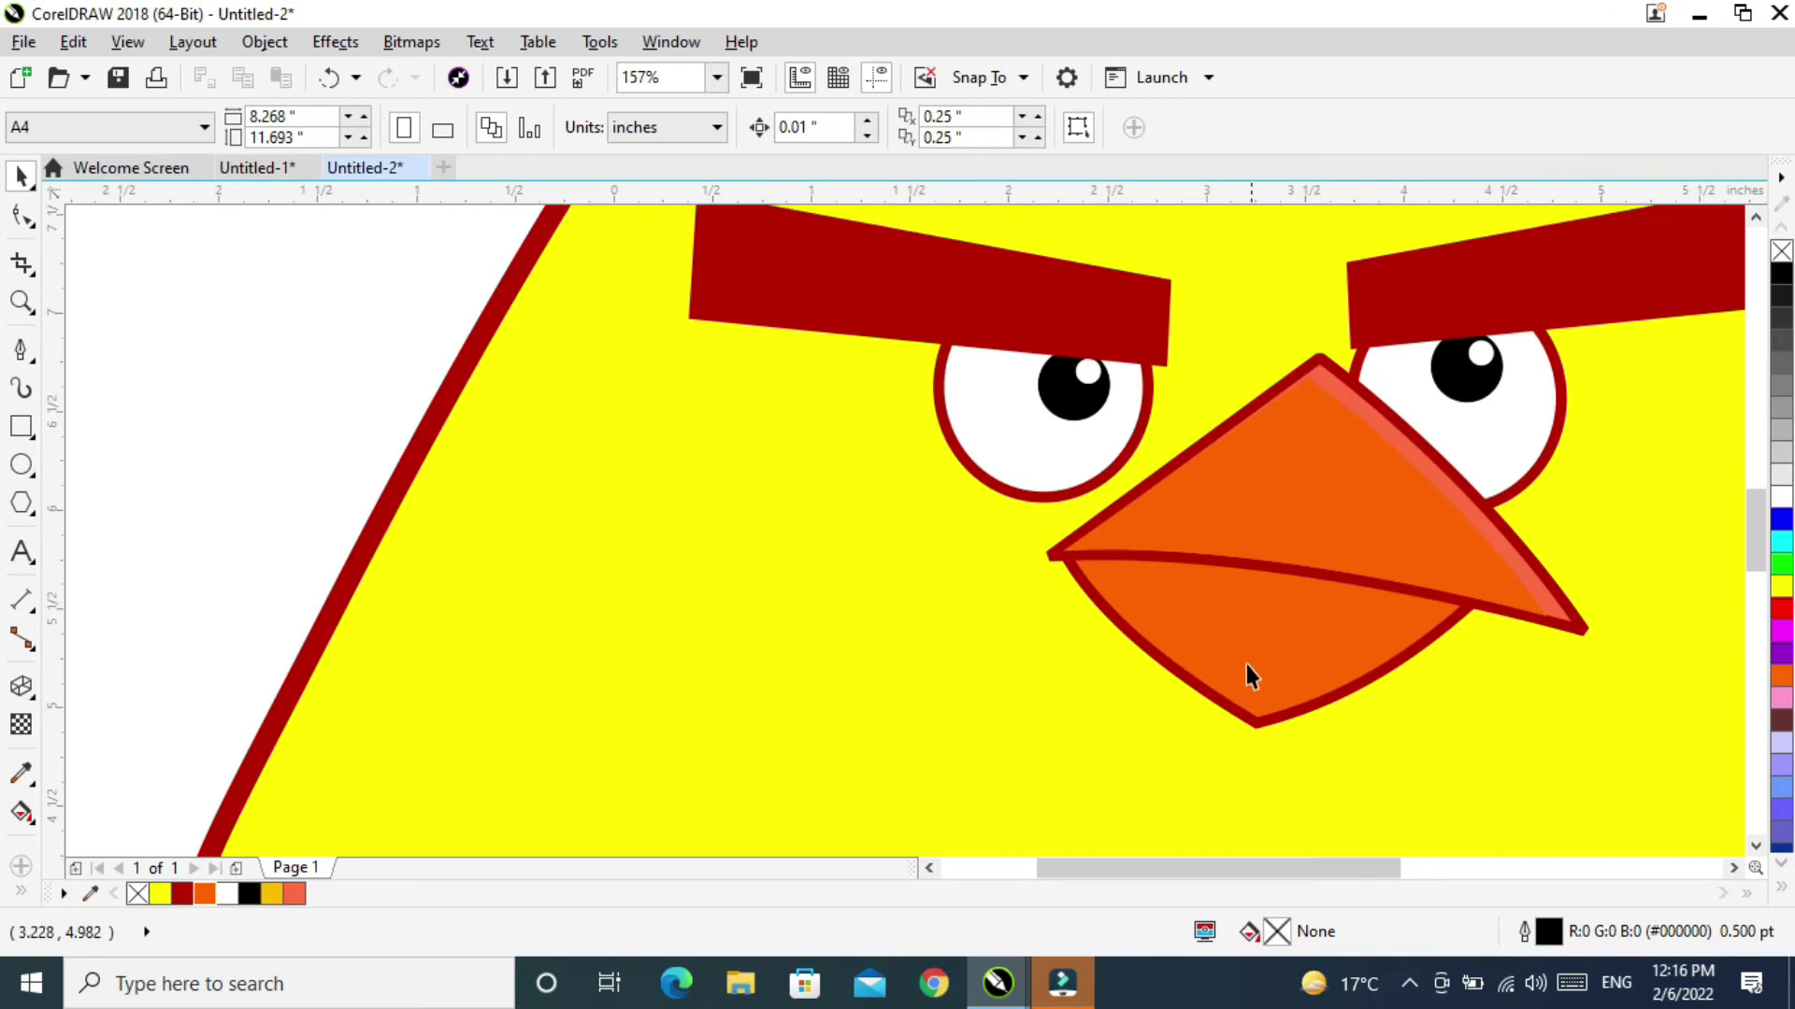
left_click(1340, 681)
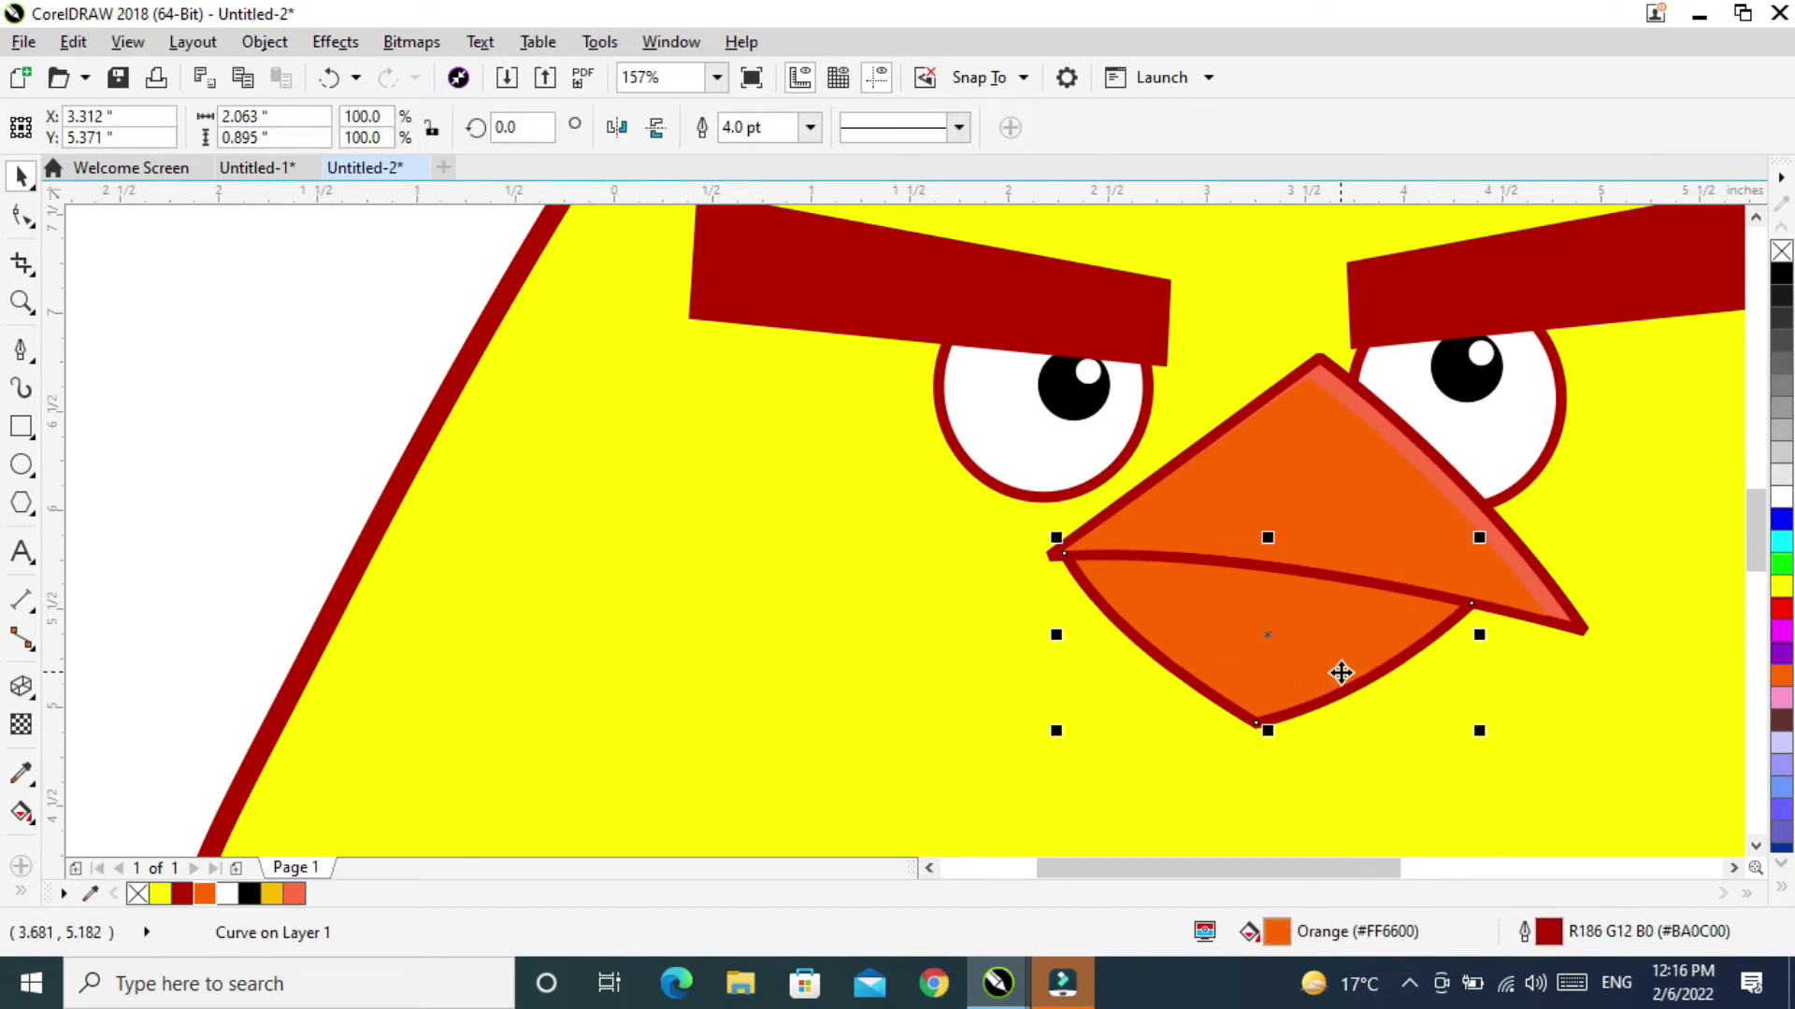
left_click_drag(1476, 635, 1447, 633)
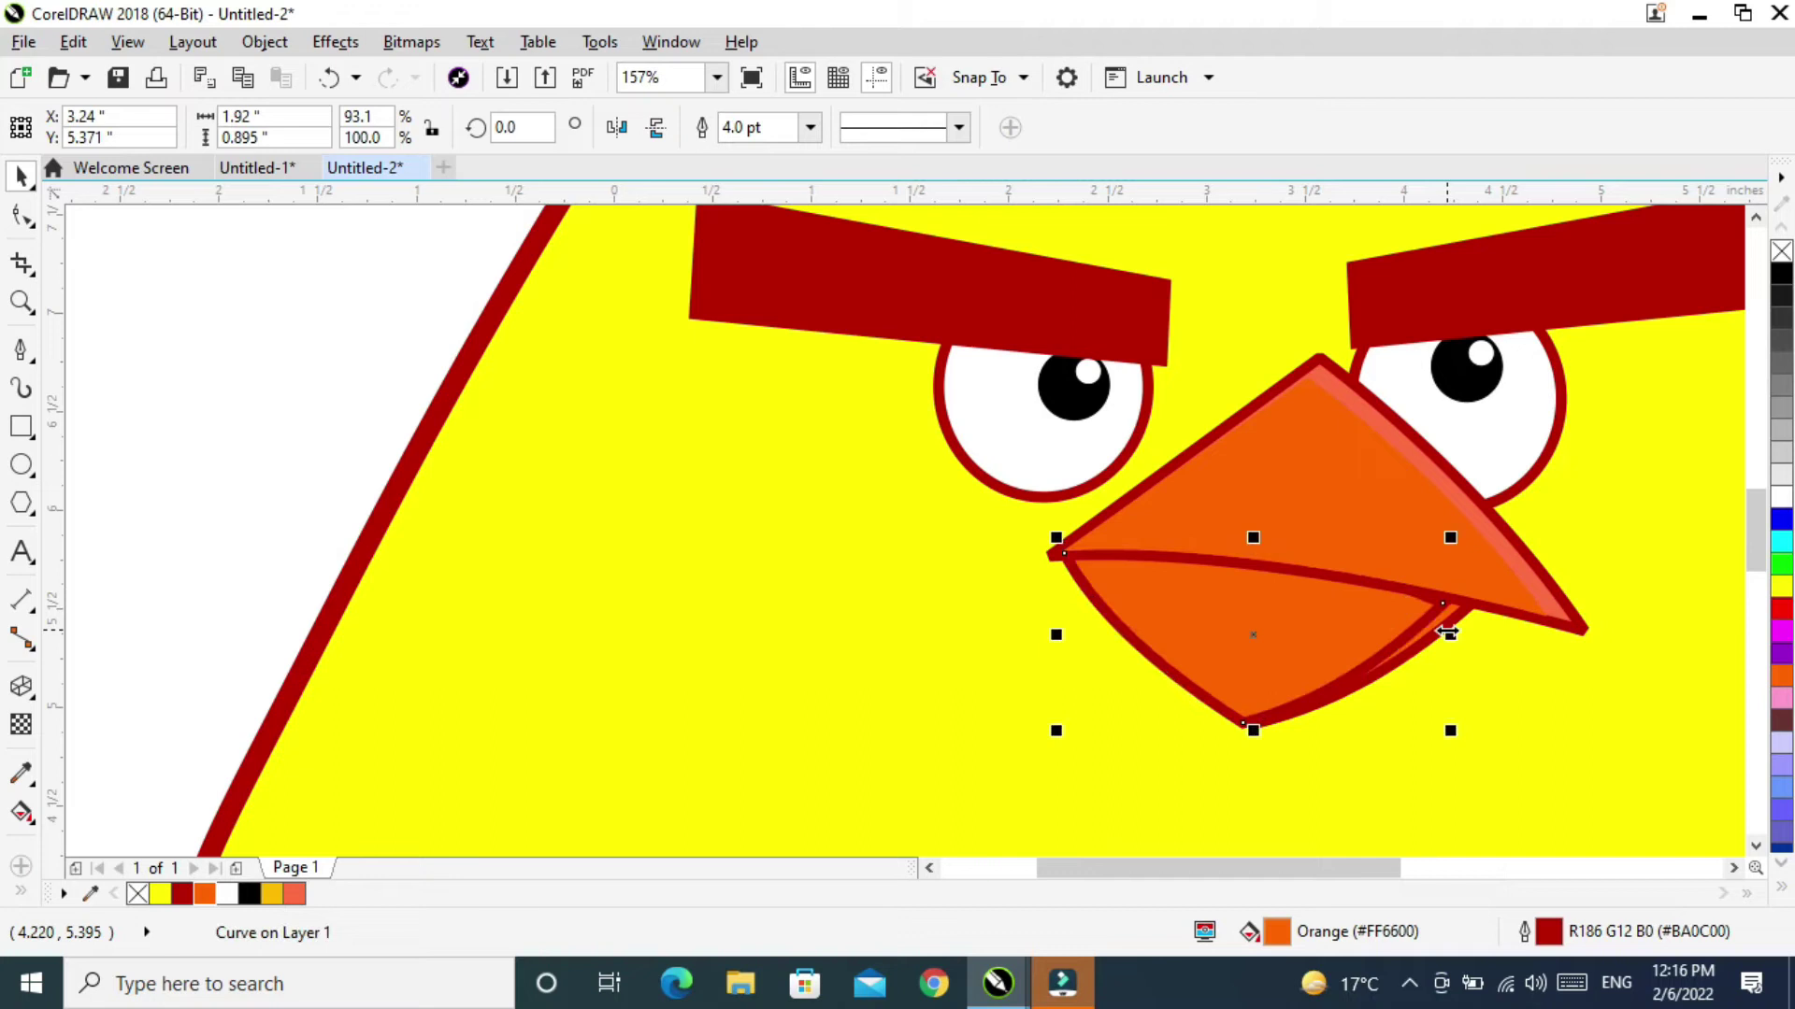
Remove the outline of the lower beak copy and scale it down to about 1.81 by 0.84 inches.
left_click(809, 127)
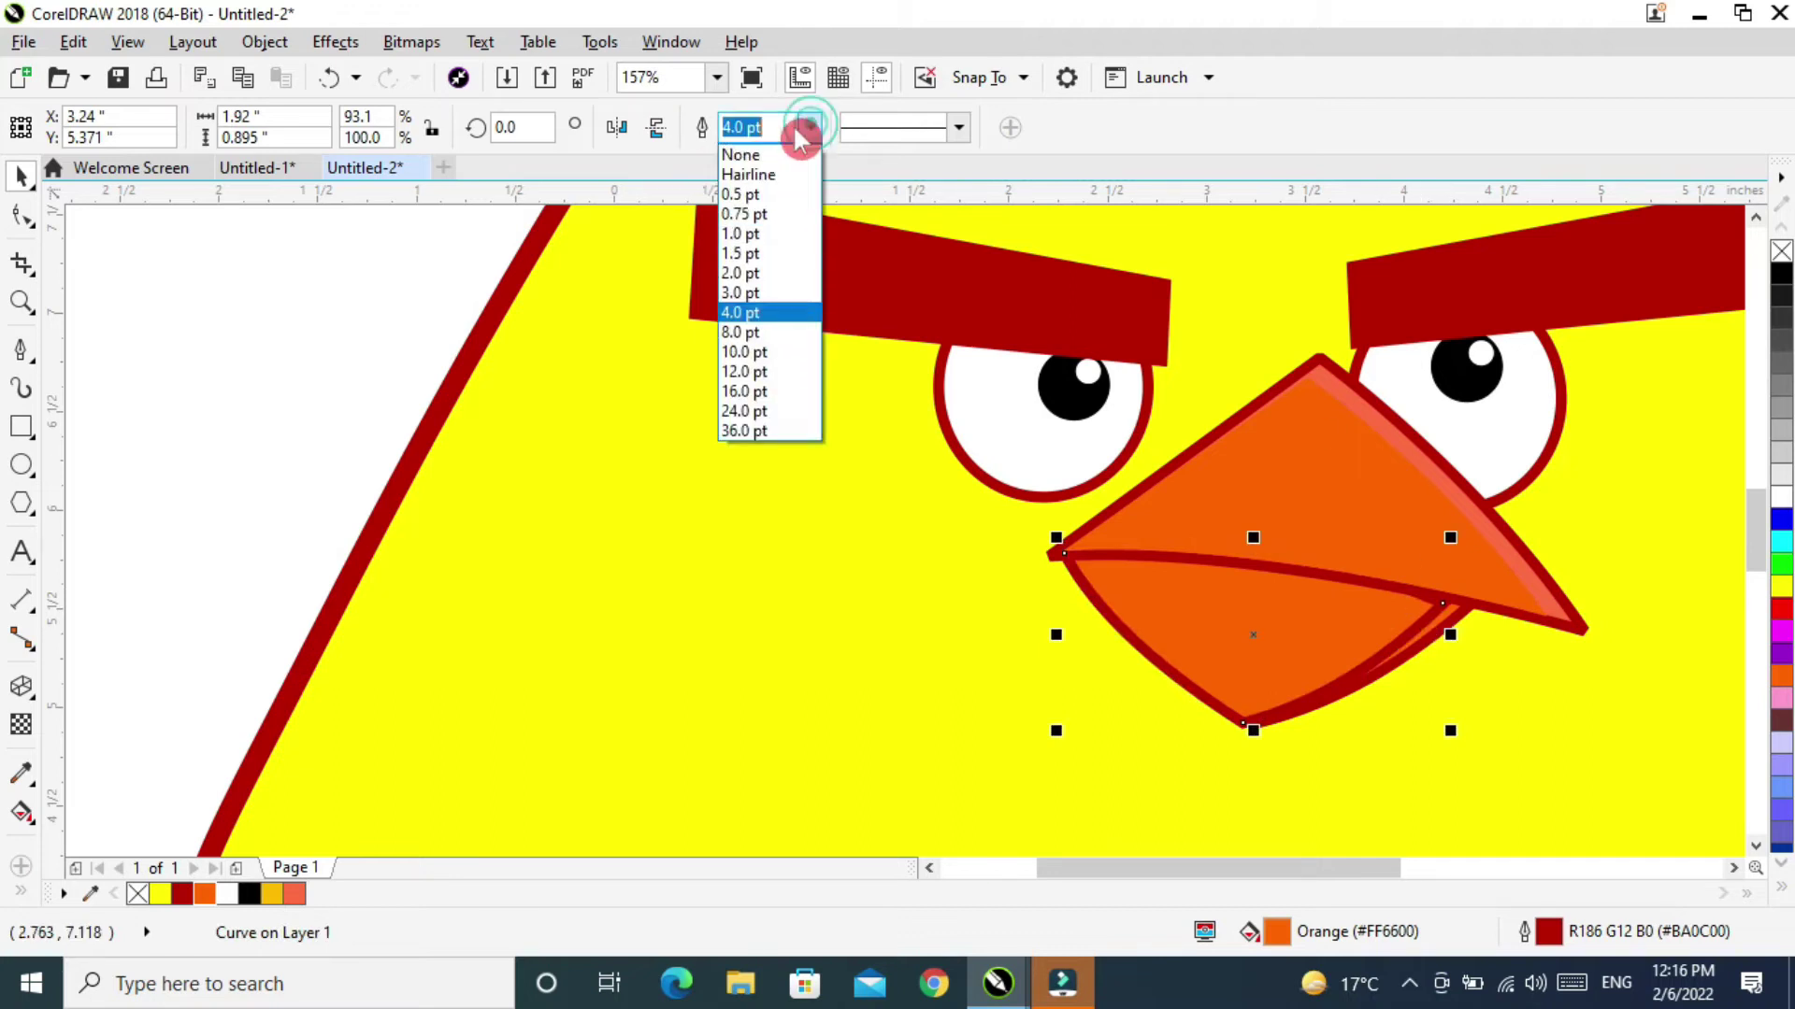
left_click(748, 154)
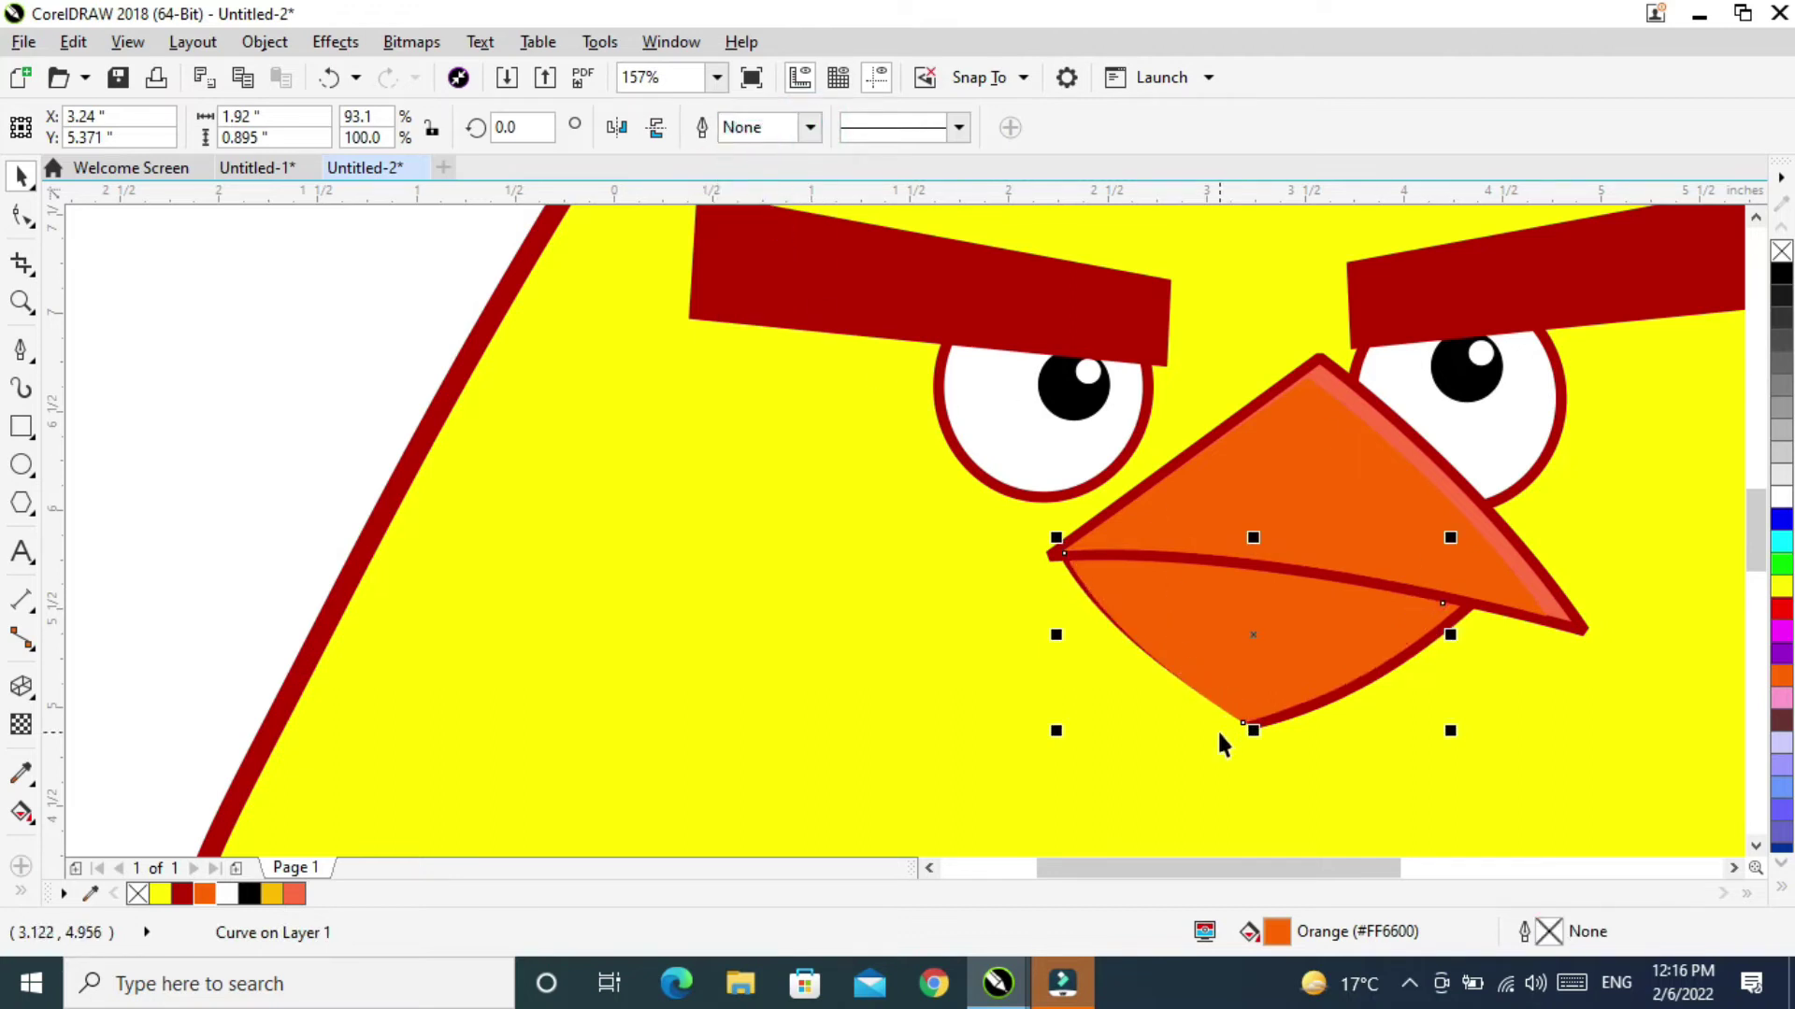
left_click_drag(1055, 736, 1064, 722)
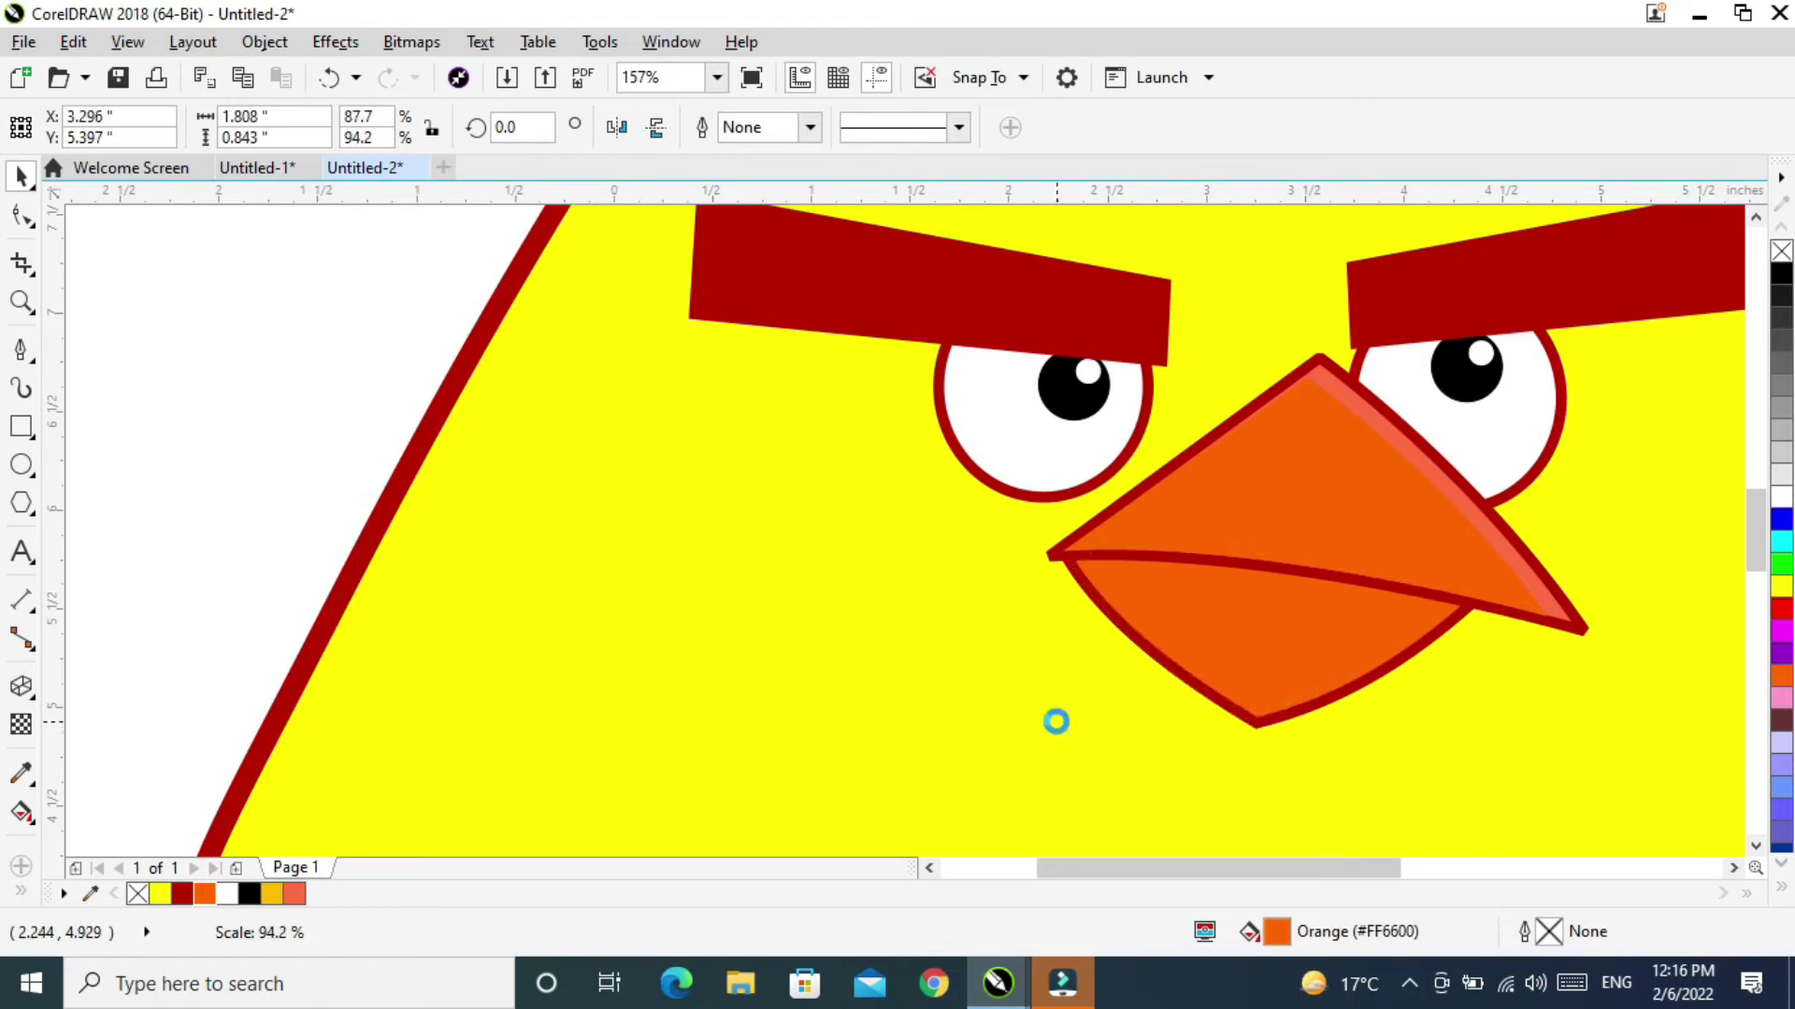
Fill the outlined lower beak with the coral color #FF6D41 and deselect it.
left_click(1411, 649)
left_click(296, 897)
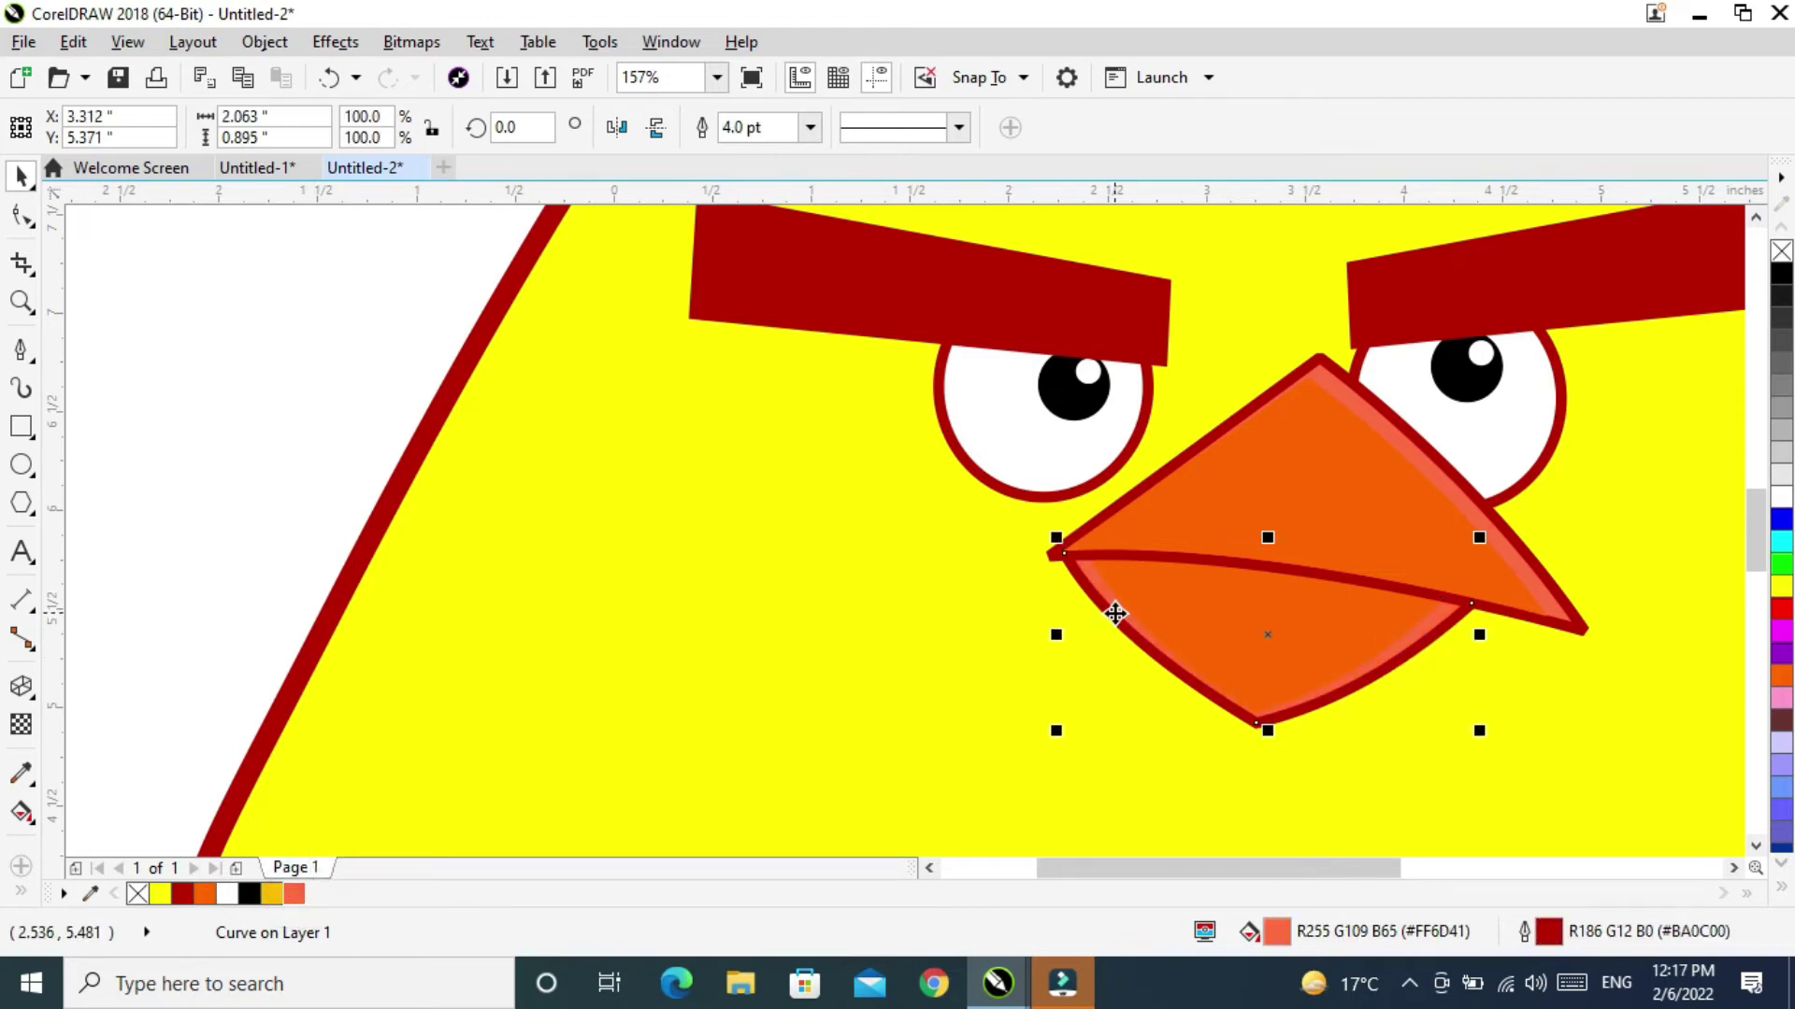
scroll(1108, 579, "down", 5)
left_click(1273, 461)
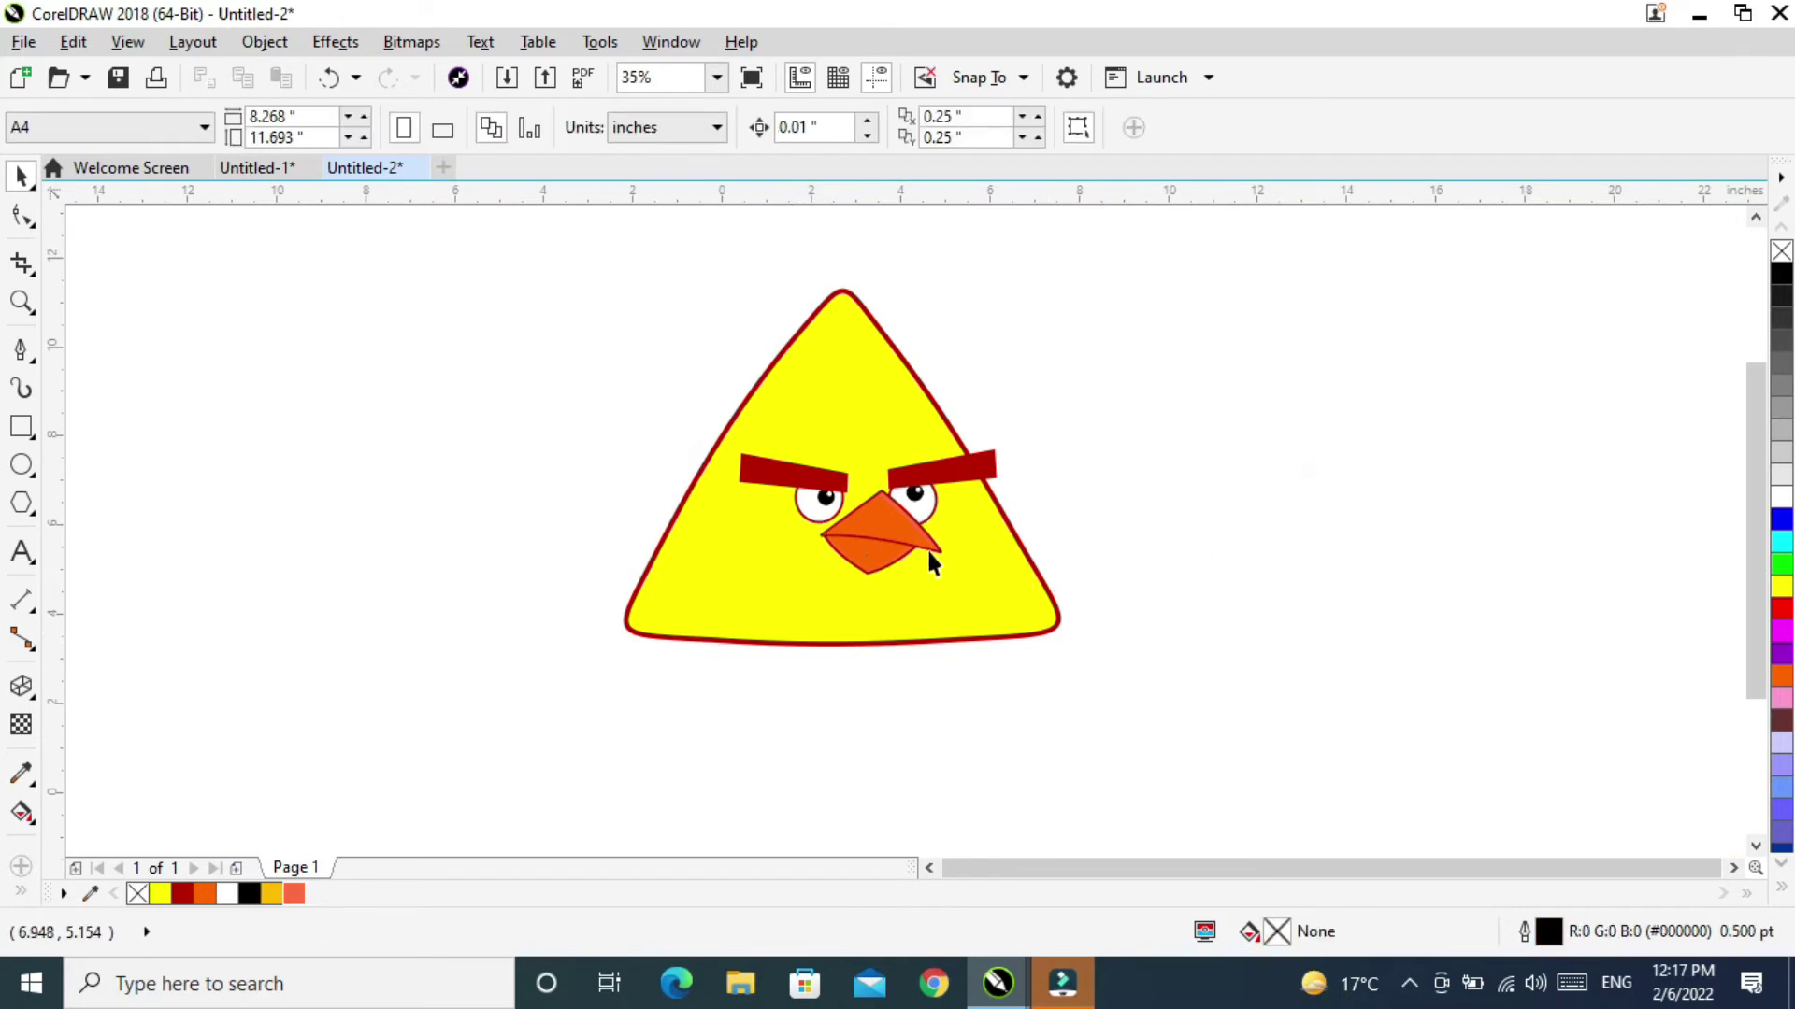
Narrow the inner orange lower beak slightly from its right side so the coral shade shows there, then deselect it.
left_click(858, 556)
left_click_drag(925, 553, 910, 555)
left_click(1163, 492)
Draw an ellipse about 5.13 by 3.36 inches over the body's lower edge and place it directly below the beak.
left_click(21, 464)
left_click_drag(718, 584, 950, 735)
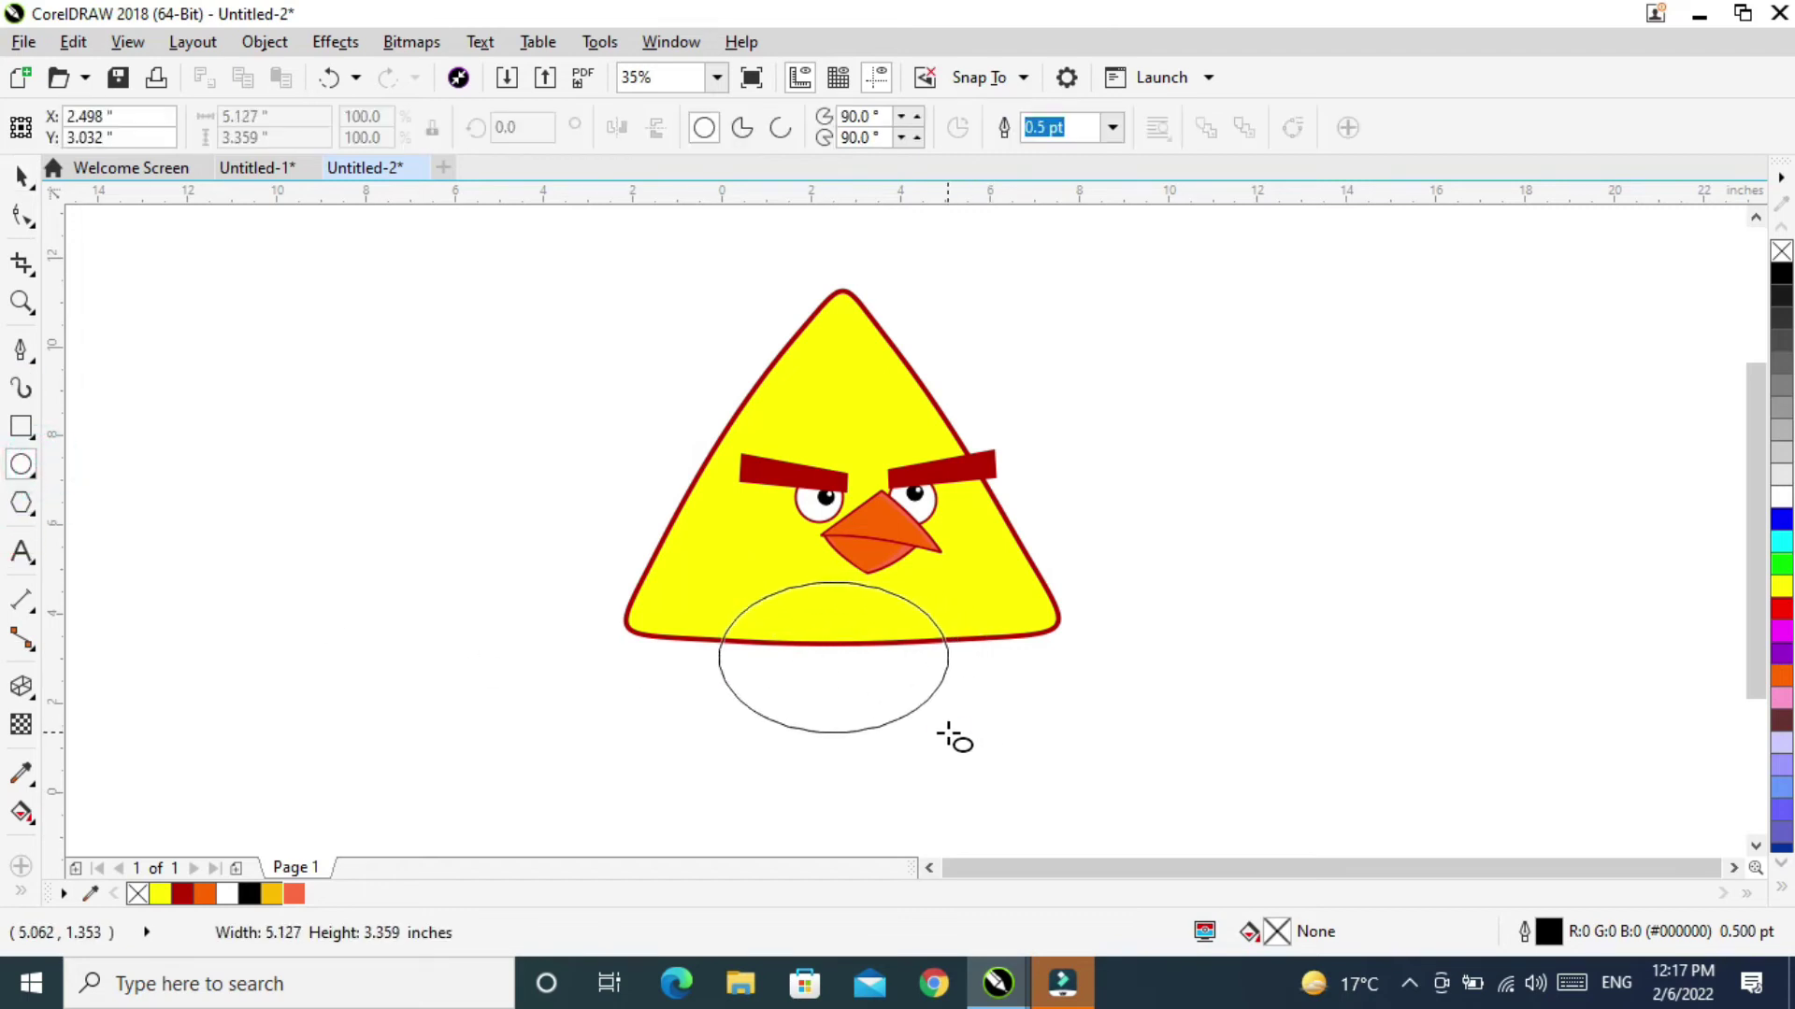
left_click(22, 182)
mouse_move(833, 661)
left_mouse_down()
mouse_move(885, 675)
mouse_move(868, 657)
left_mouse_up()
left_click(1224, 606)
Intersect the ellipse with the yellow body and move the original ellipse away to the left of the bird.
left_click(842, 708)
left_click(705, 581, "shift")
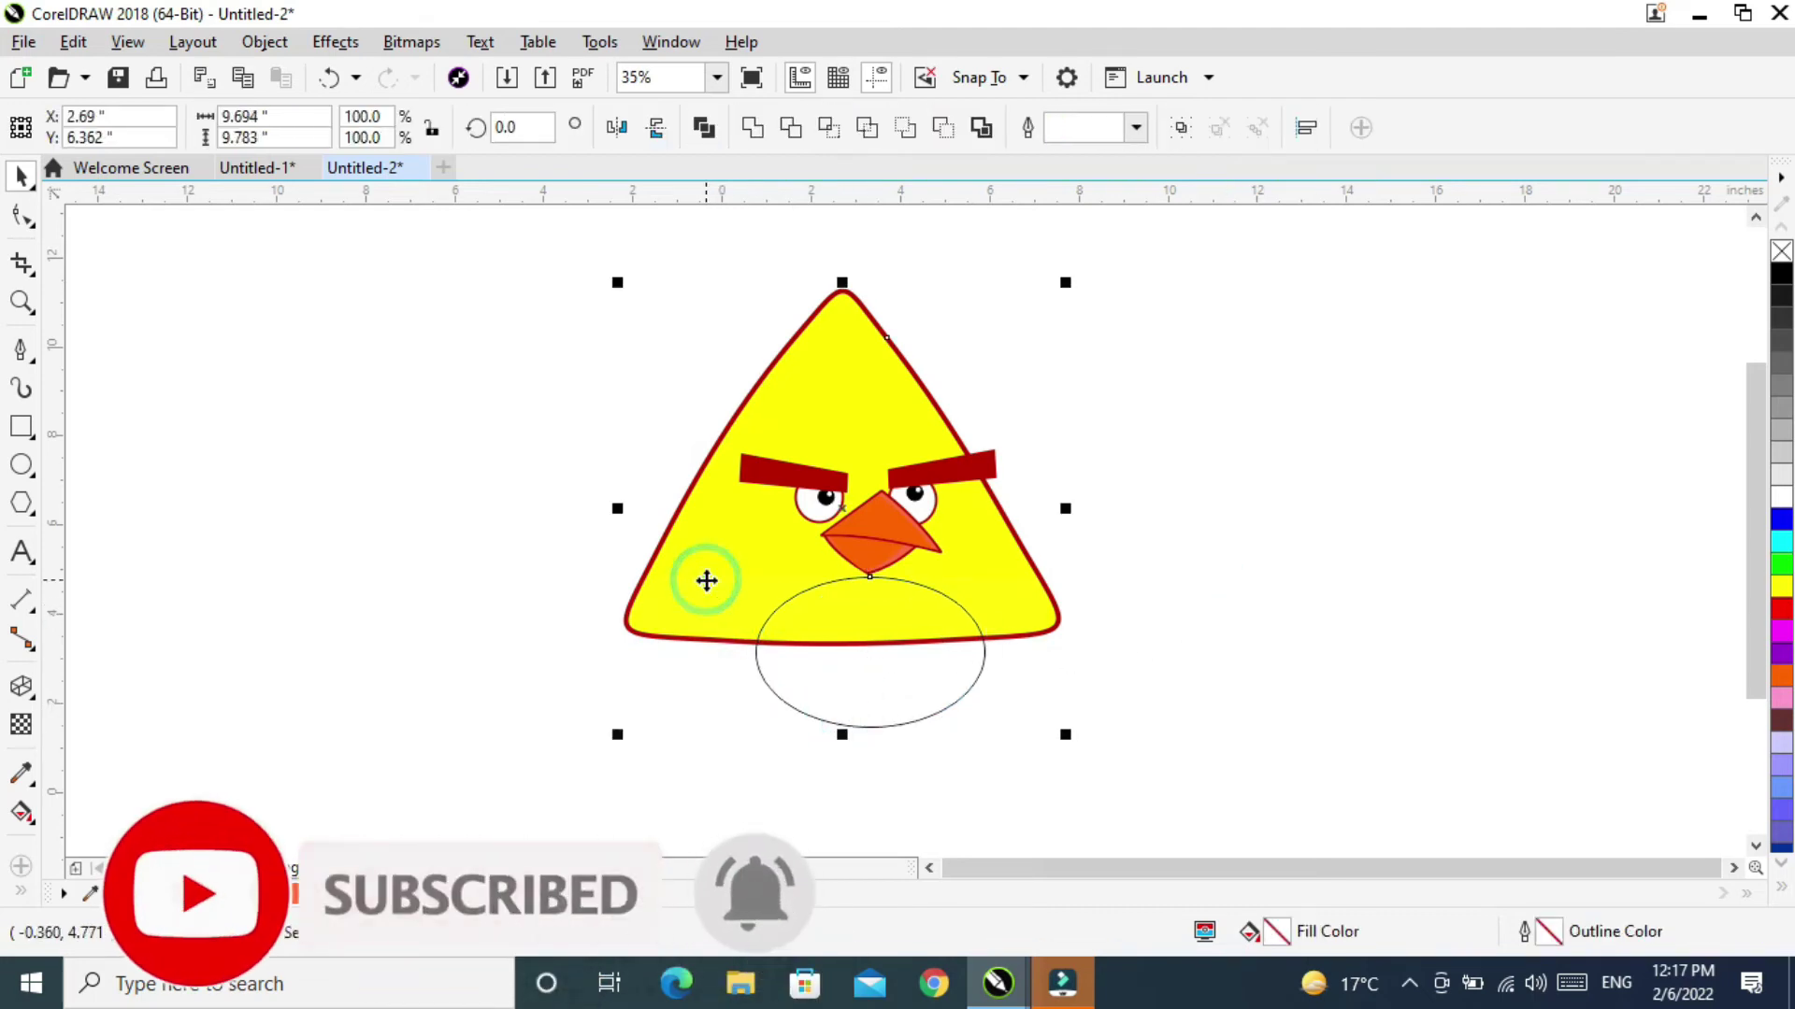
left_click(828, 129)
left_click(1206, 440)
left_click_drag(860, 732, 360, 595)
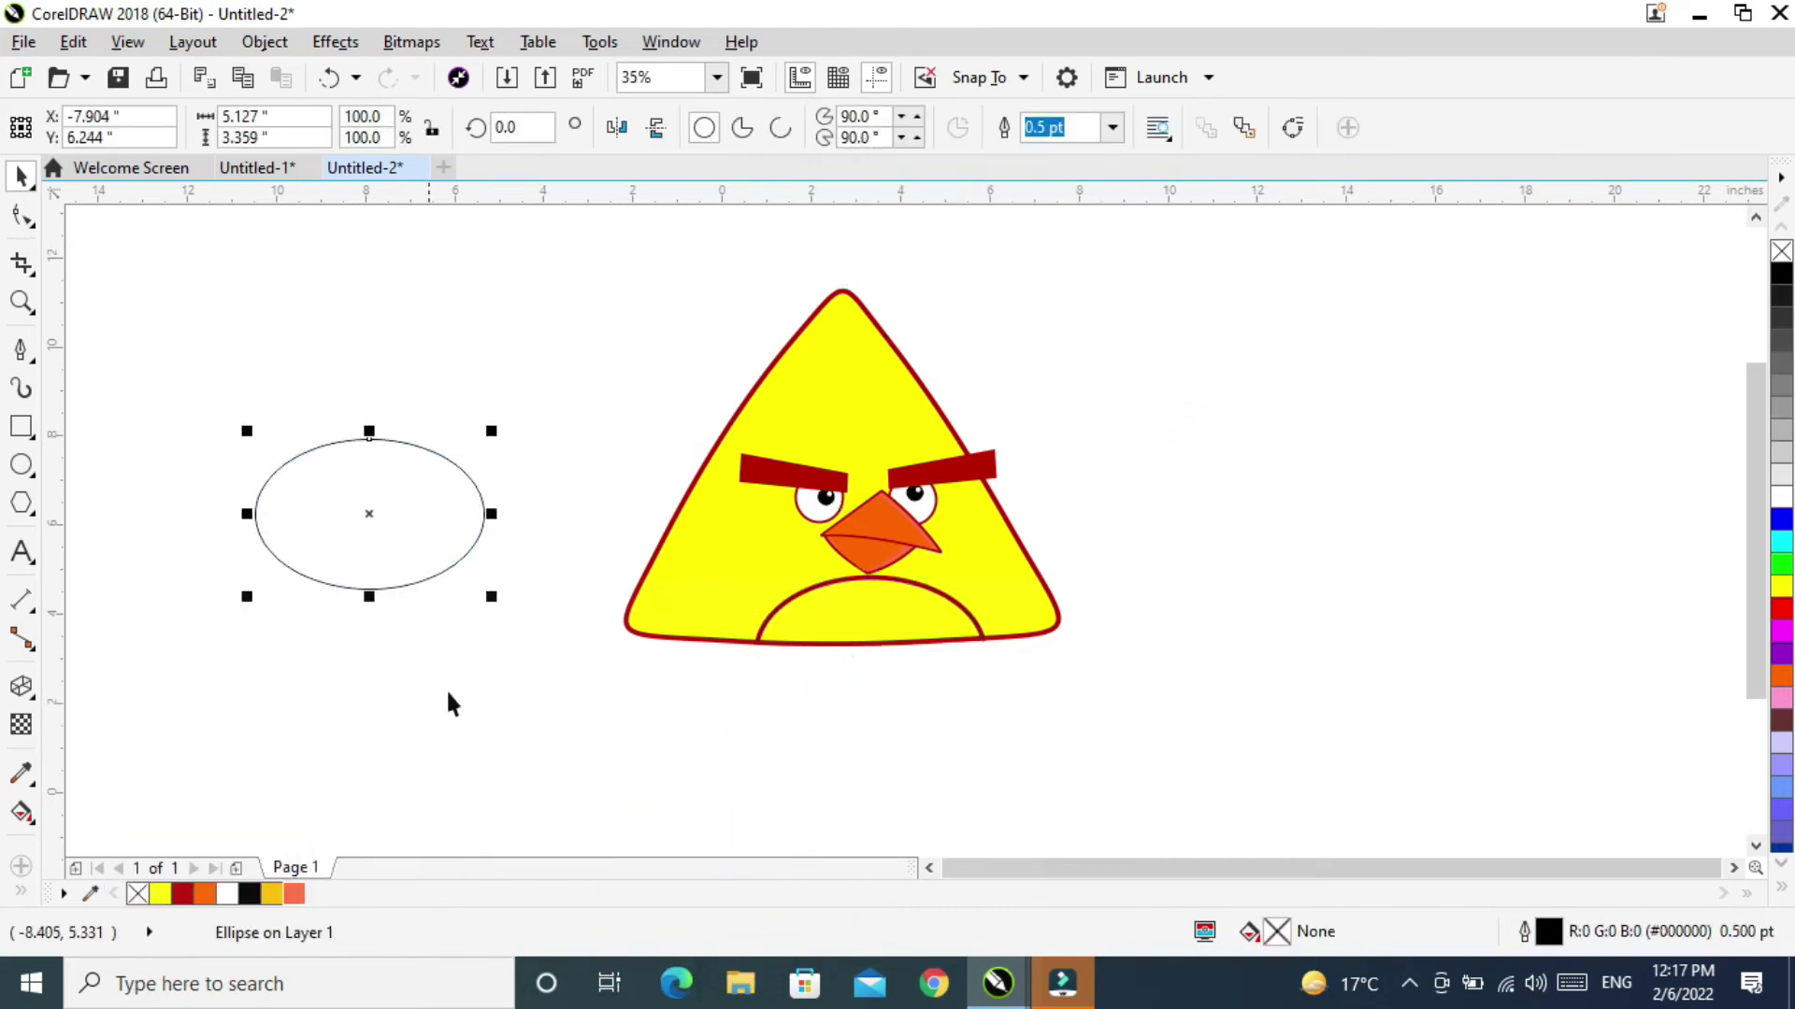
Remove the outline of the intersected belly shape and fill it with white.
left_click(910, 637)
left_click(809, 127)
left_click(730, 161)
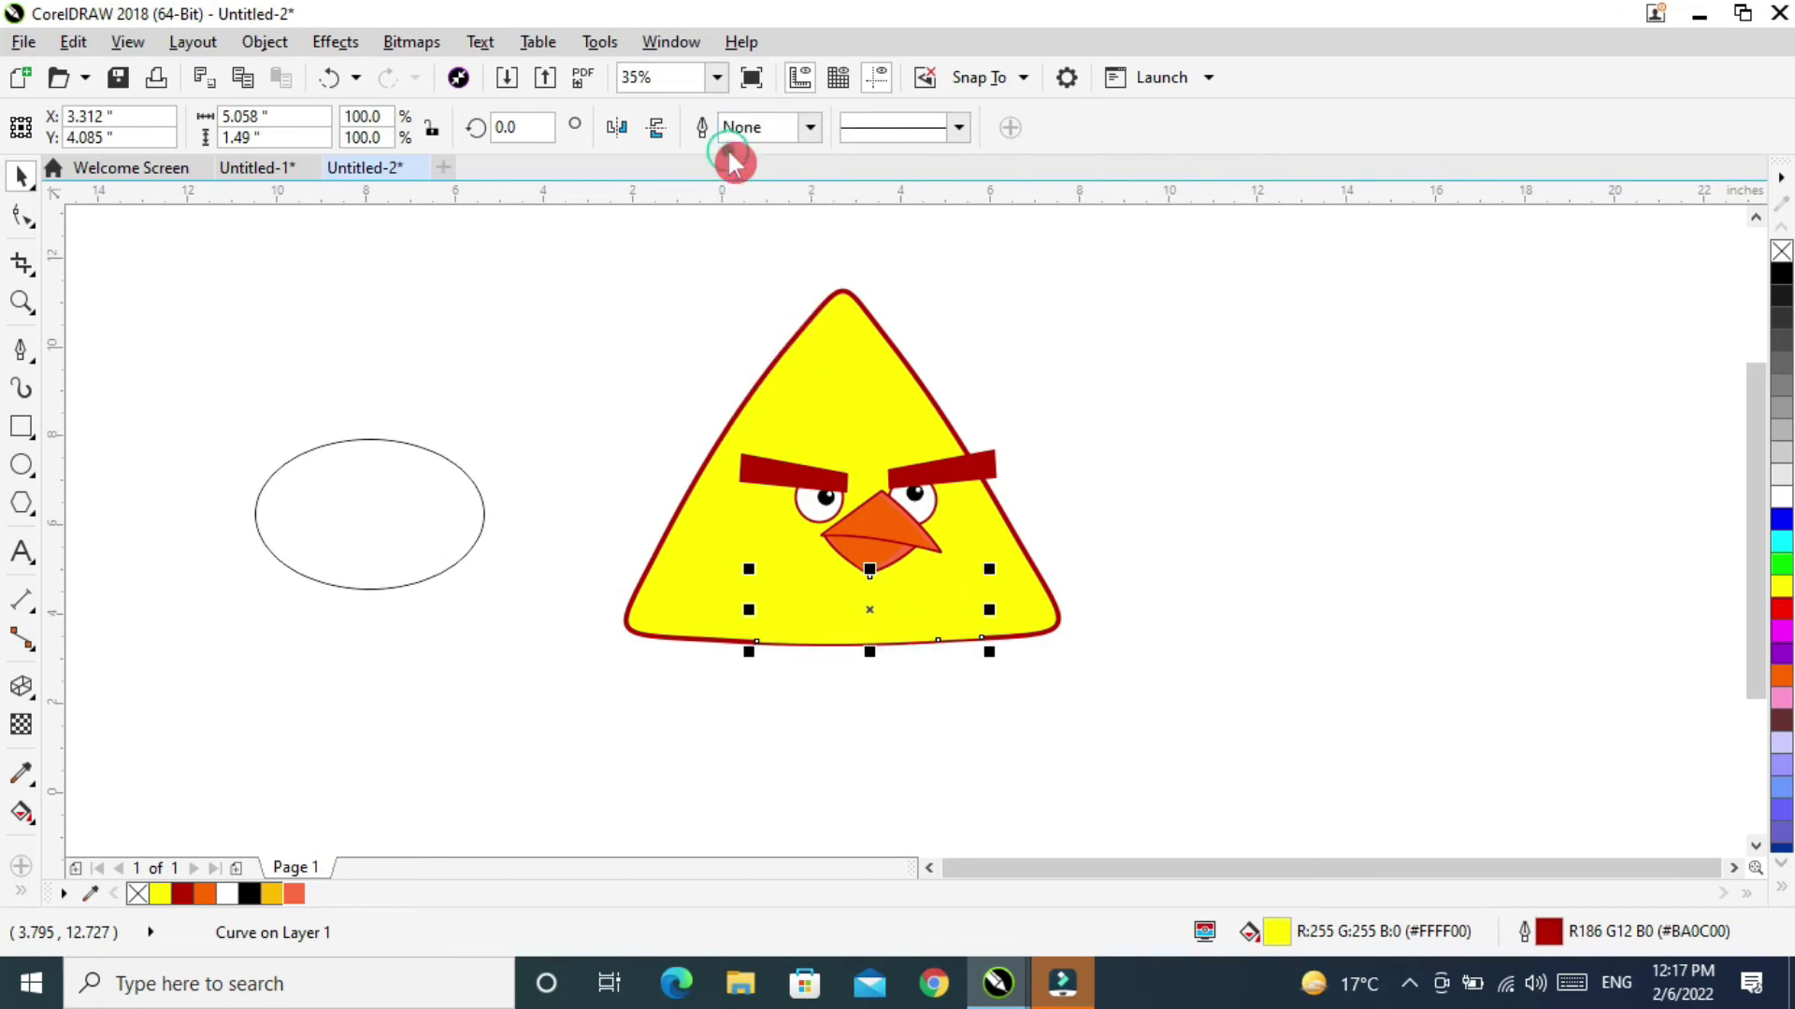
left_click(1781, 500)
left_click(1398, 540)
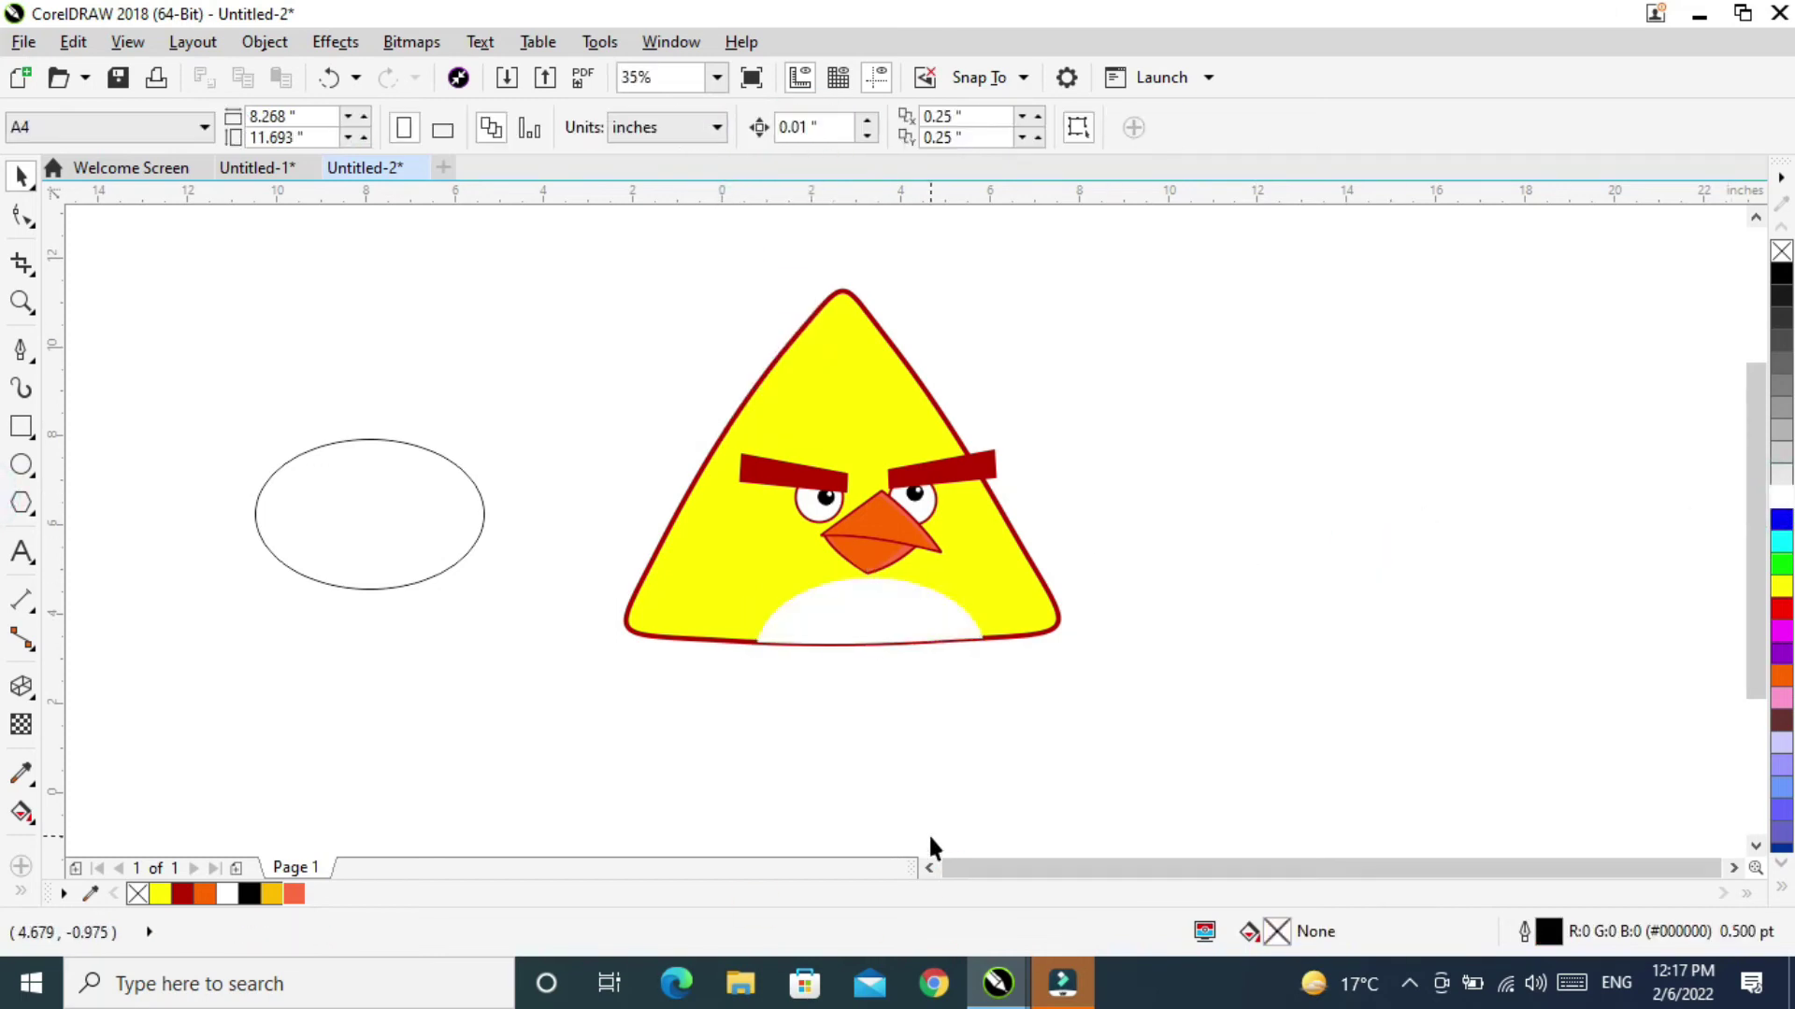
Shorten the white belly slightly from below to uncover the body's dark red bottom outline.
left_click(856, 626)
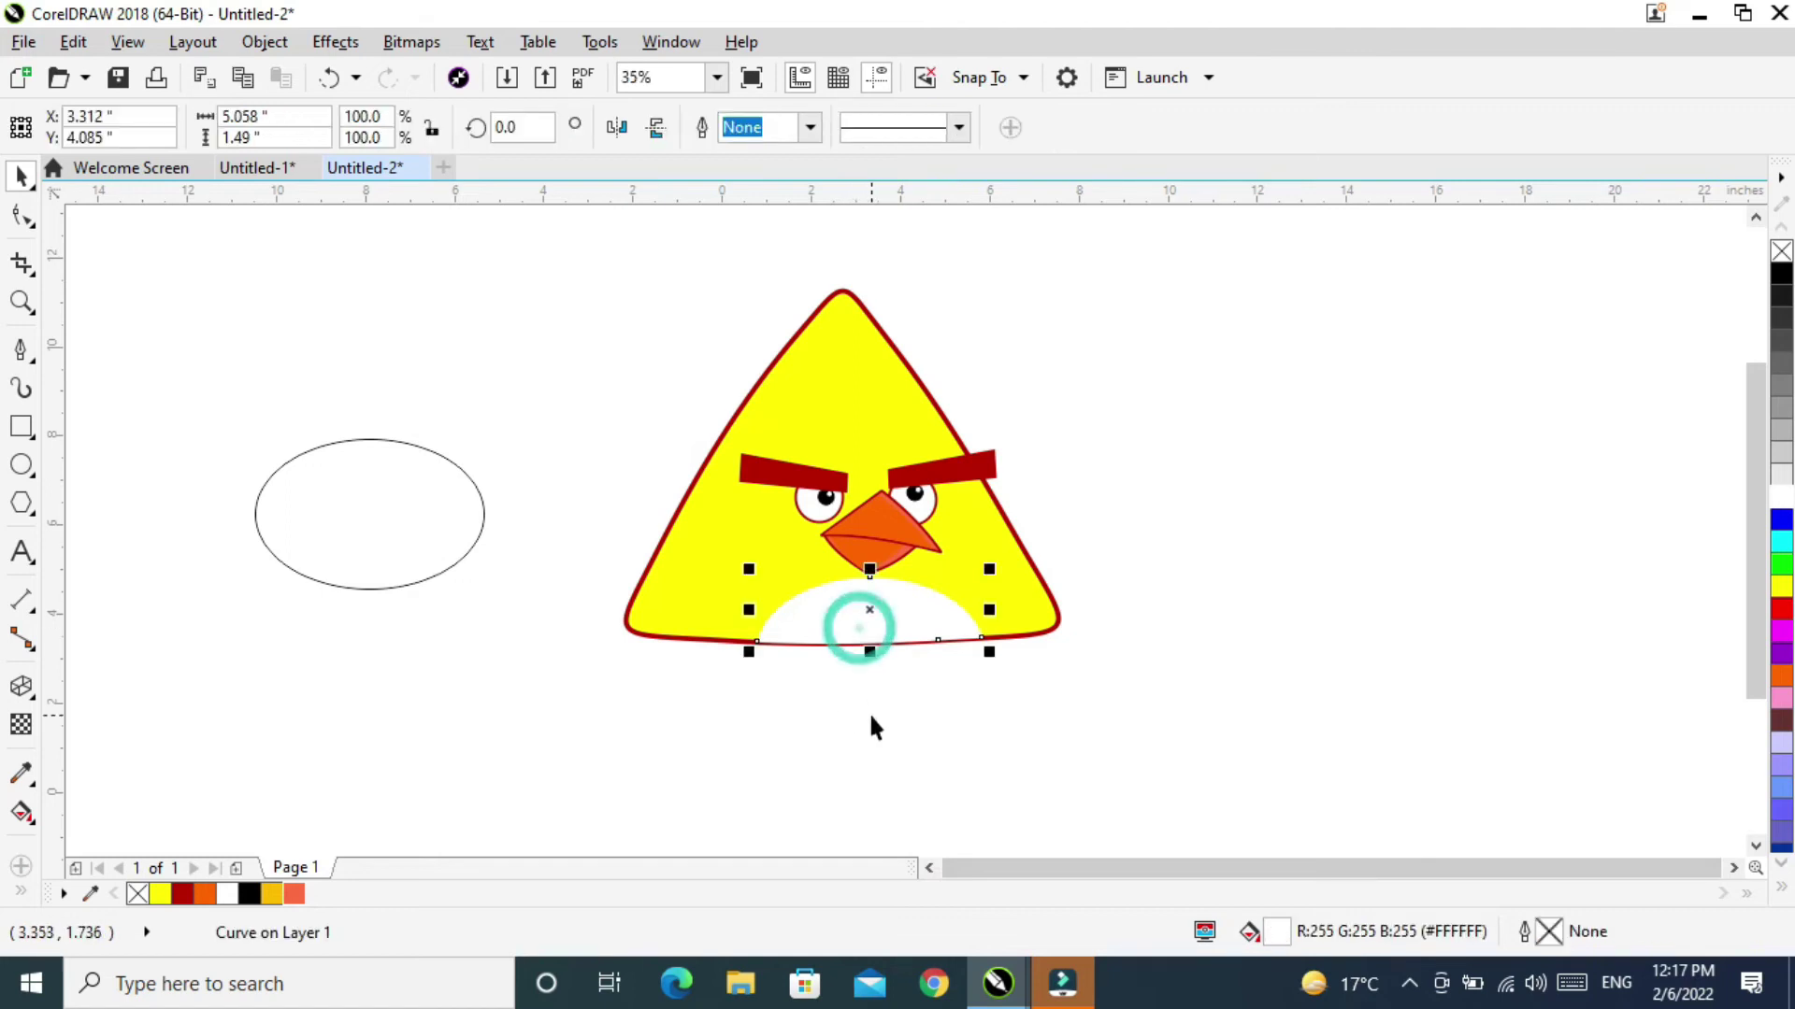
left_click_drag(869, 651, 869, 646)
left_click(1231, 580)
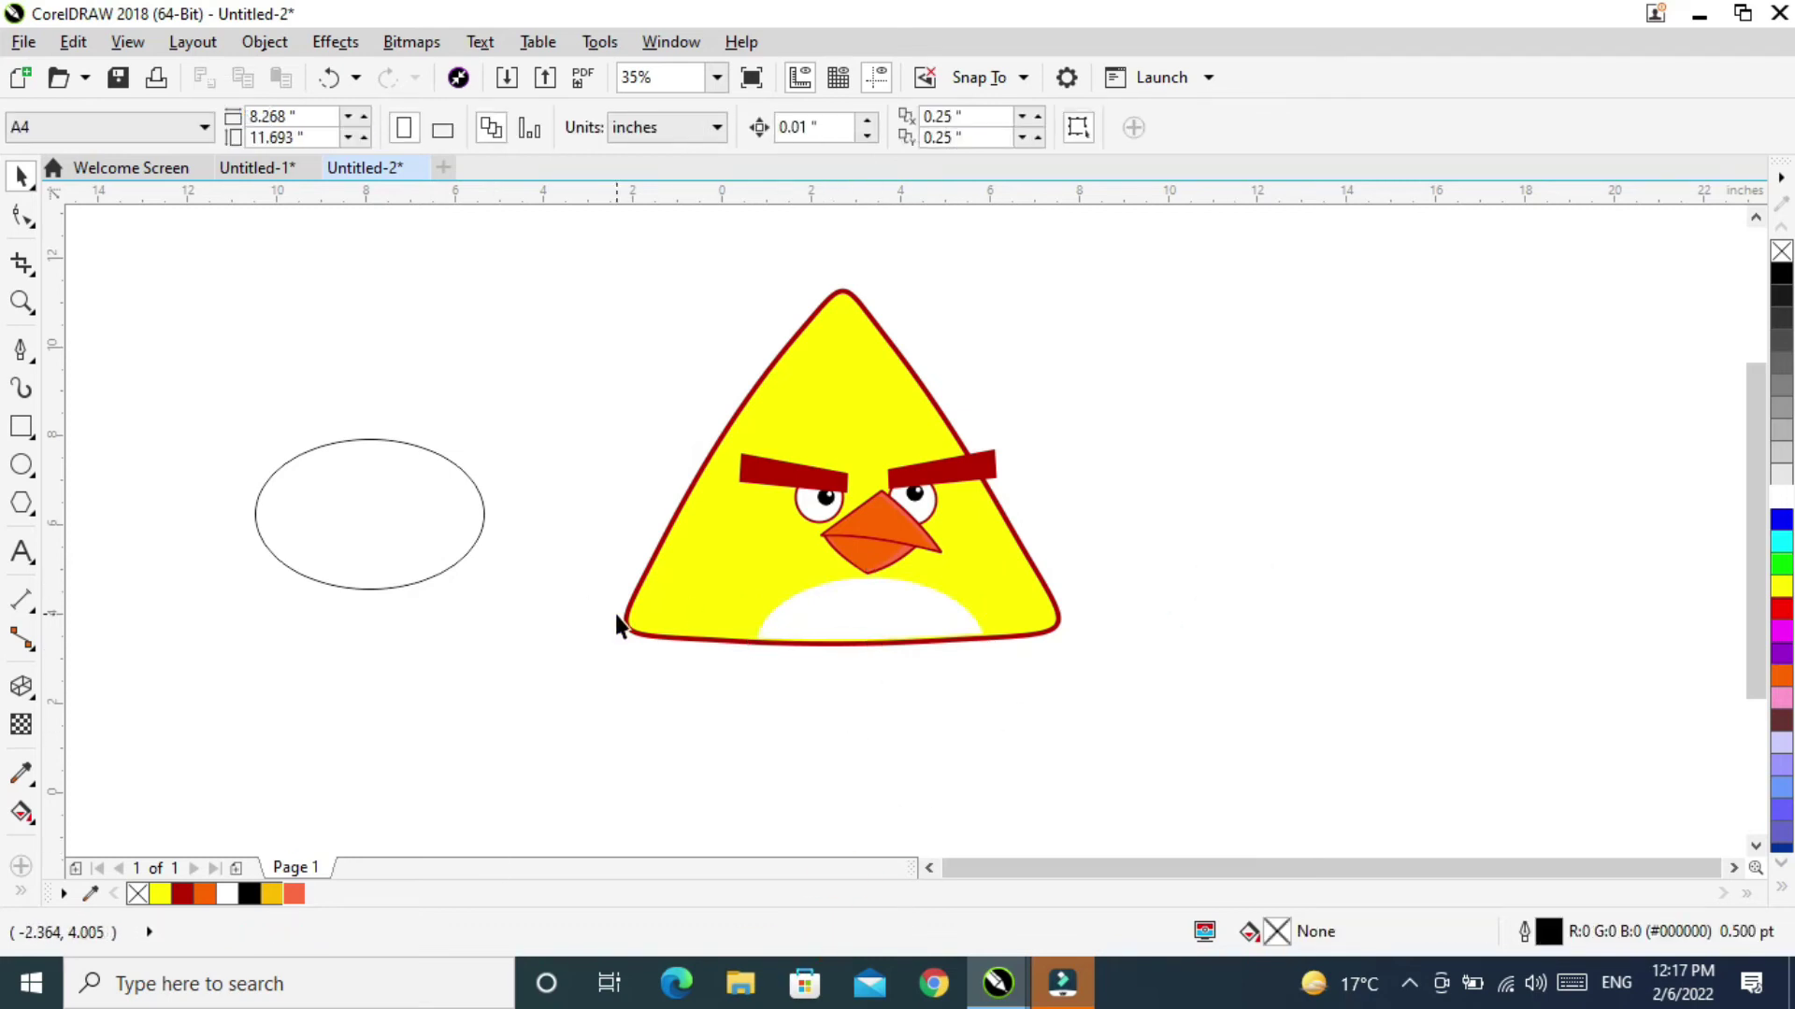
Start a feather tuft with the Pen tool right of the bird, curving the lowest feather and the second feather's lower edge.
left_click(21, 425)
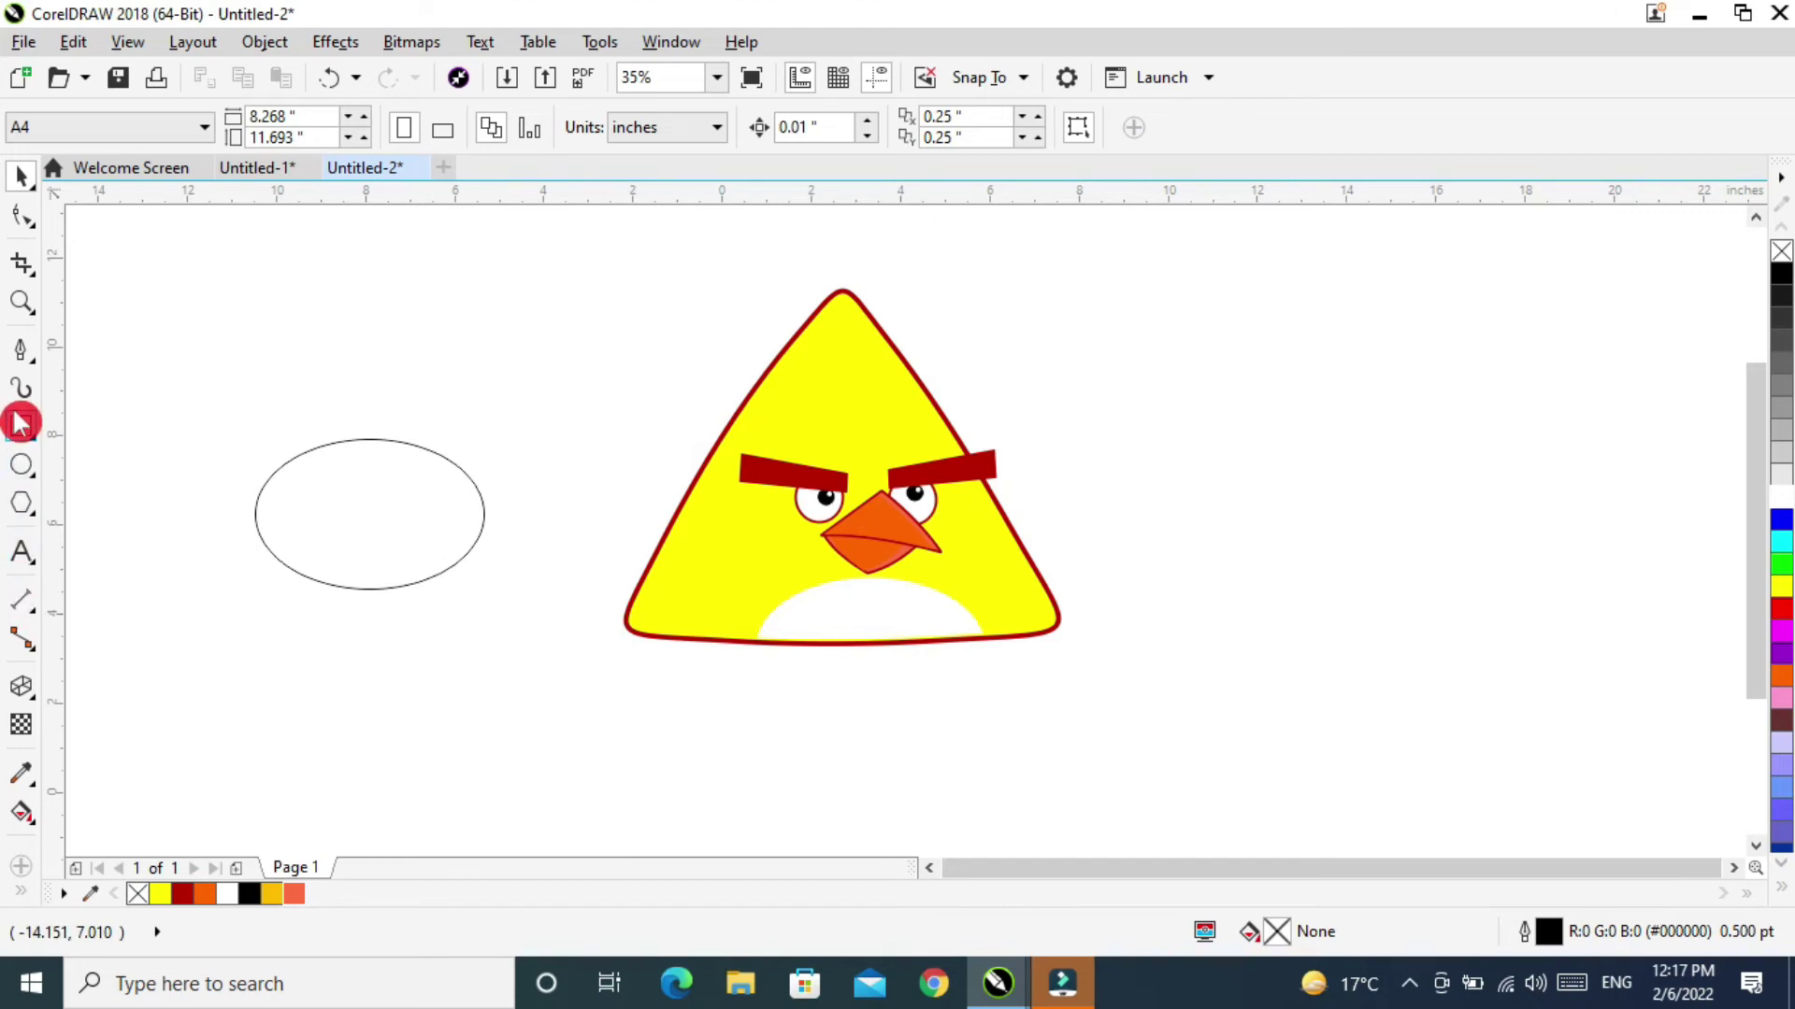
left_click(20, 349)
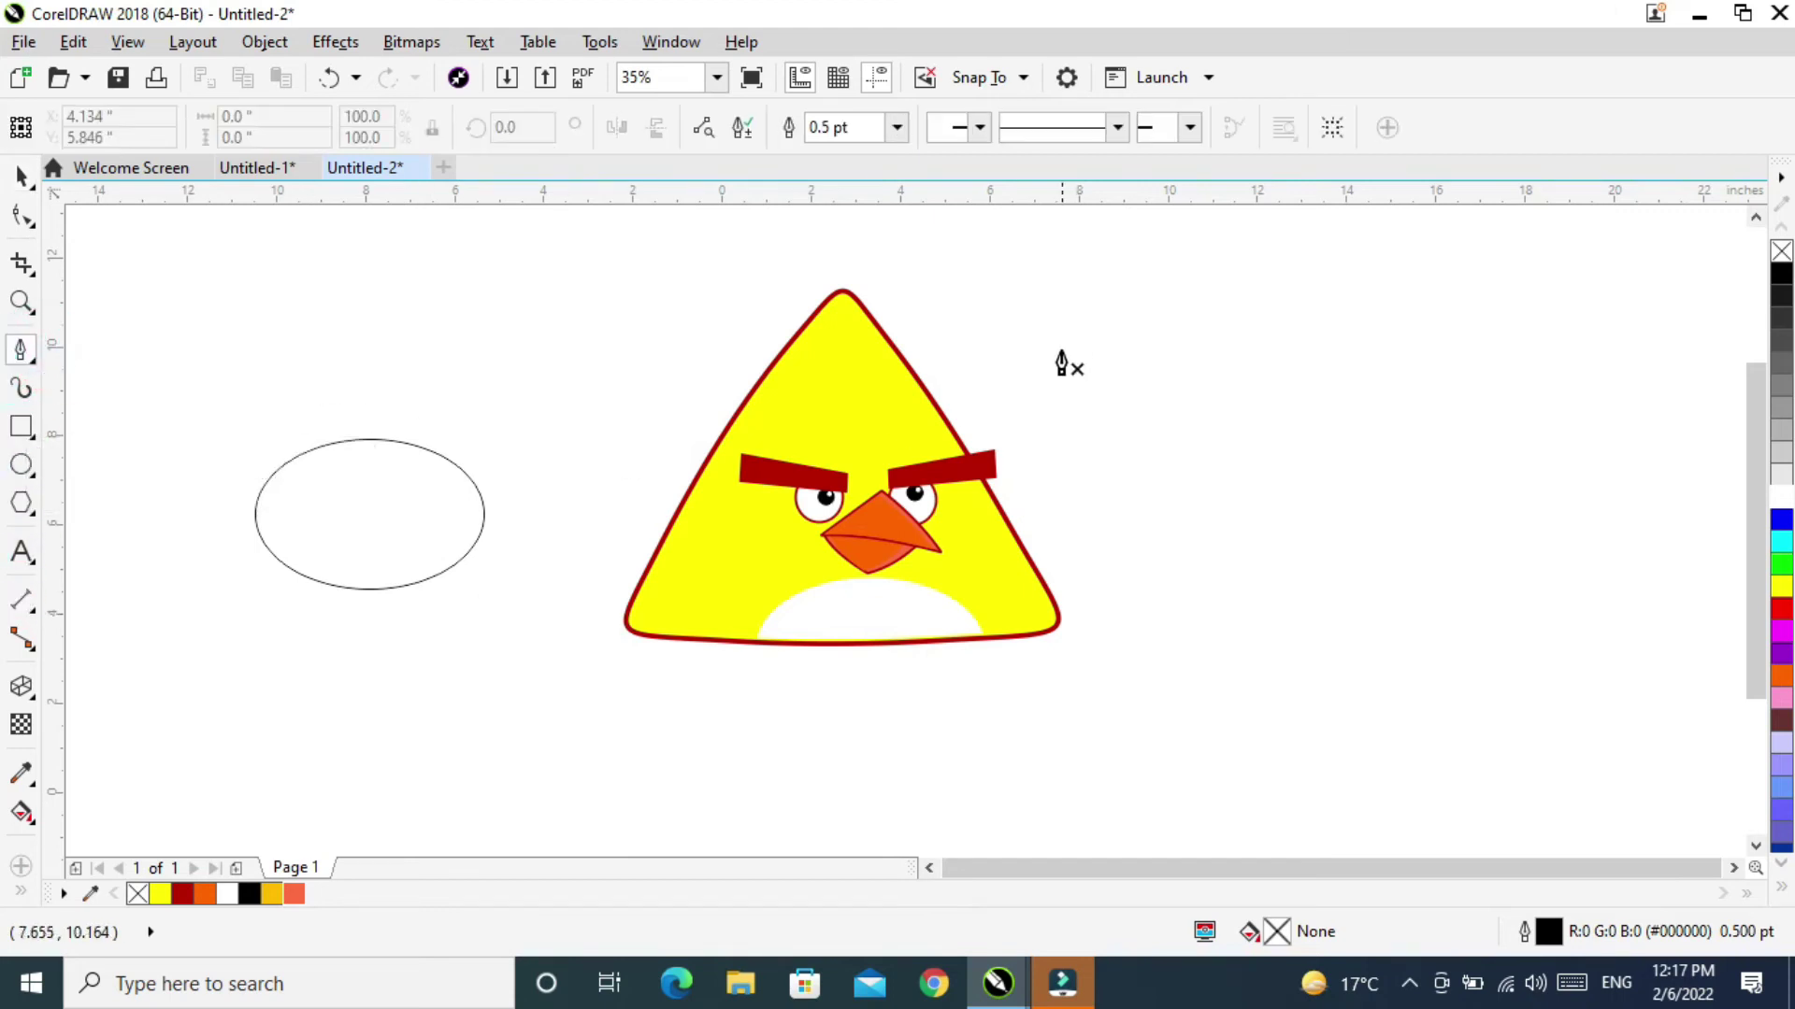
left_click(1304, 505)
left_click_drag(1211, 552, 1197, 635)
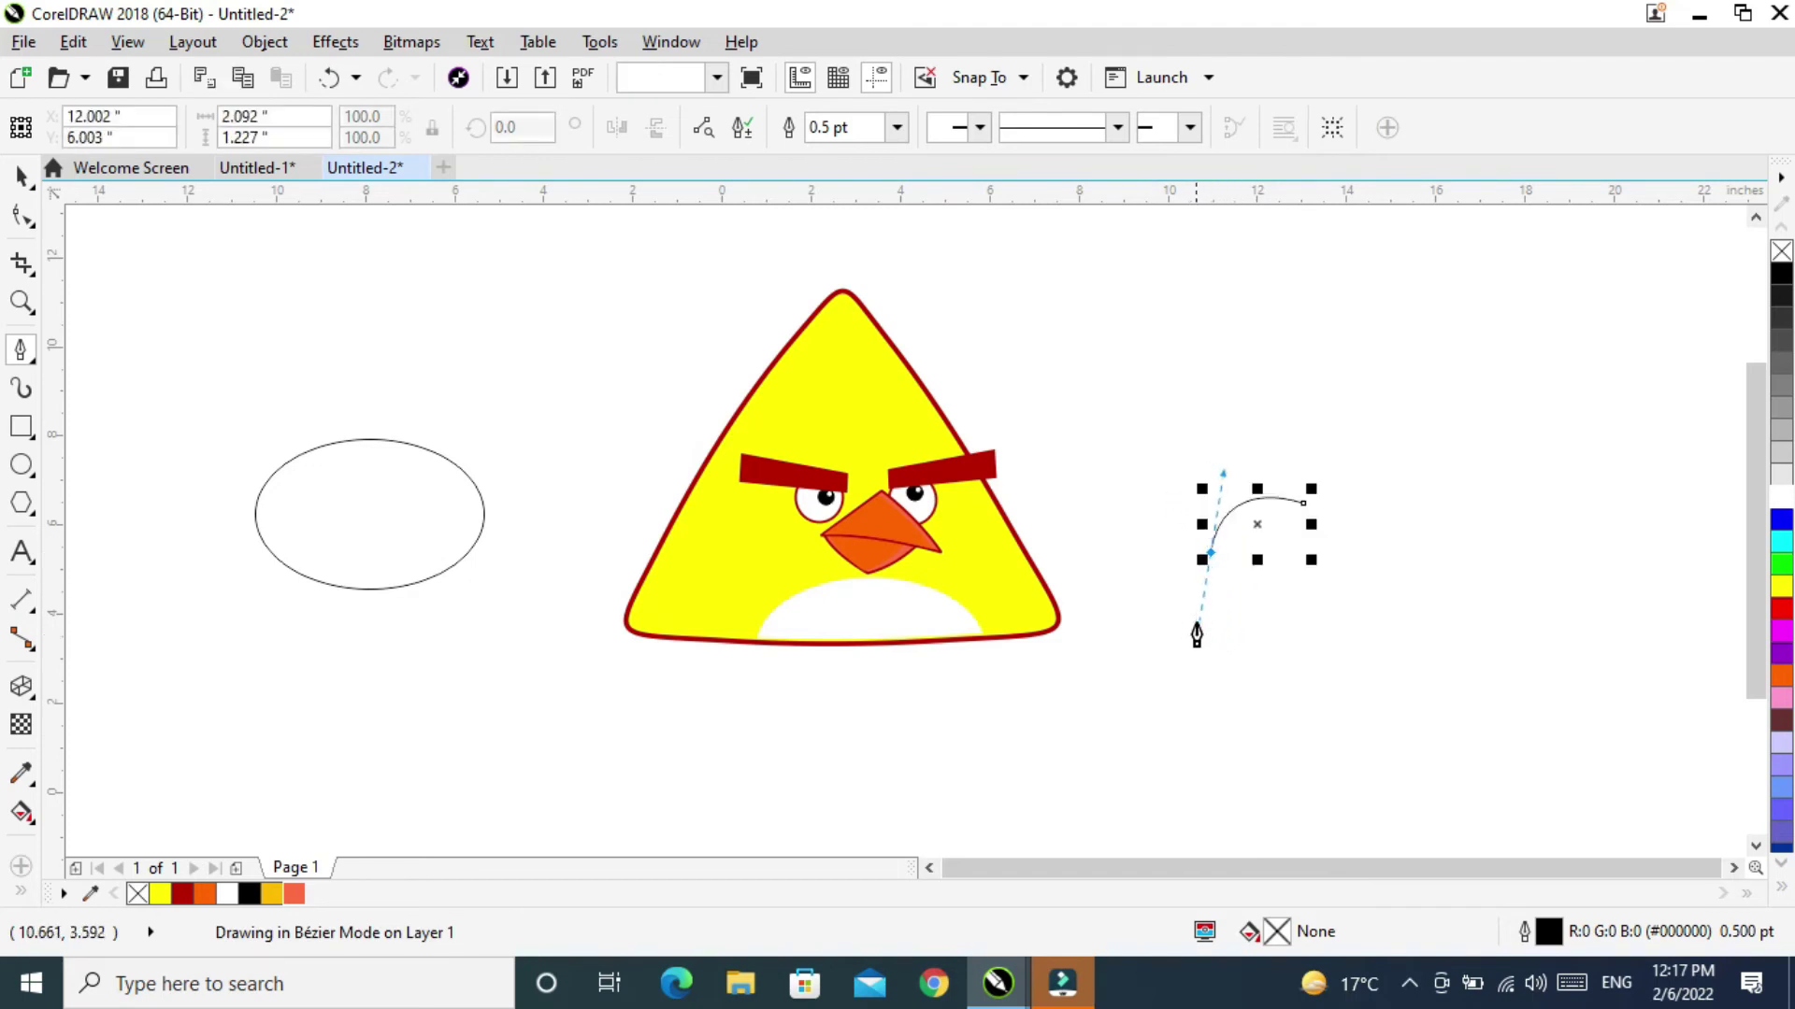
left_click(1209, 557)
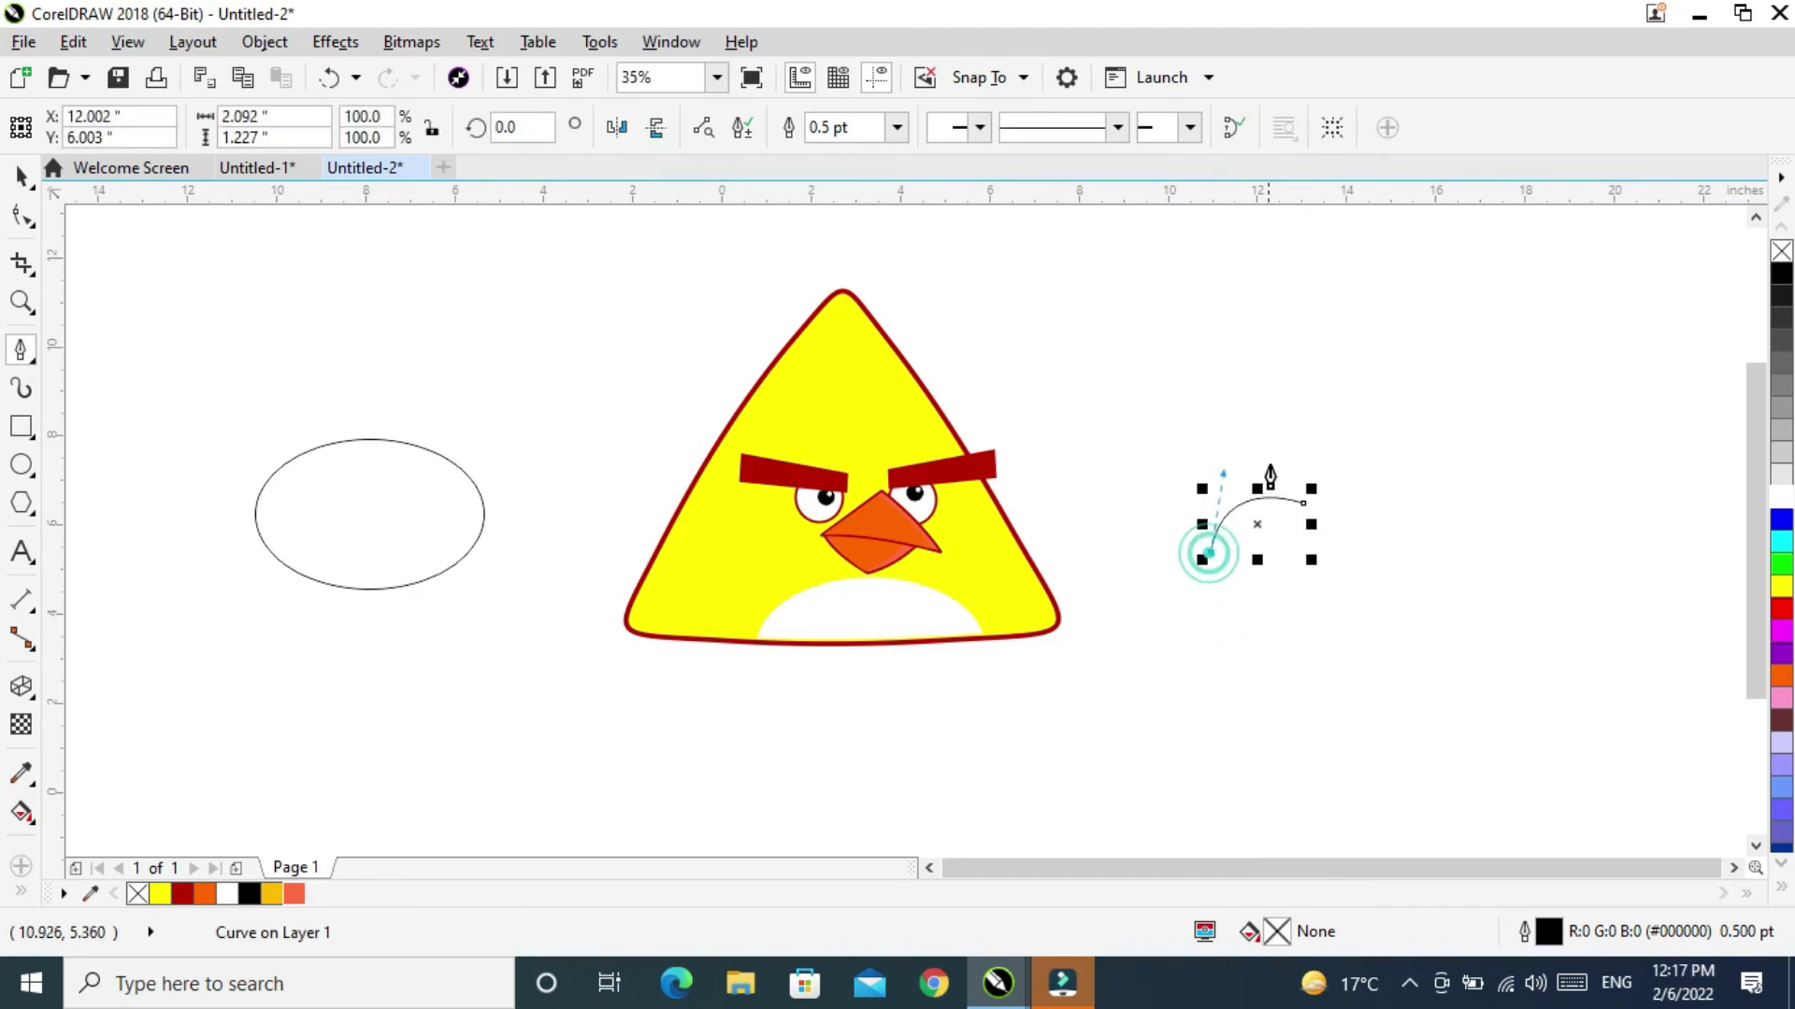
left_click_drag(1299, 481, 1404, 487)
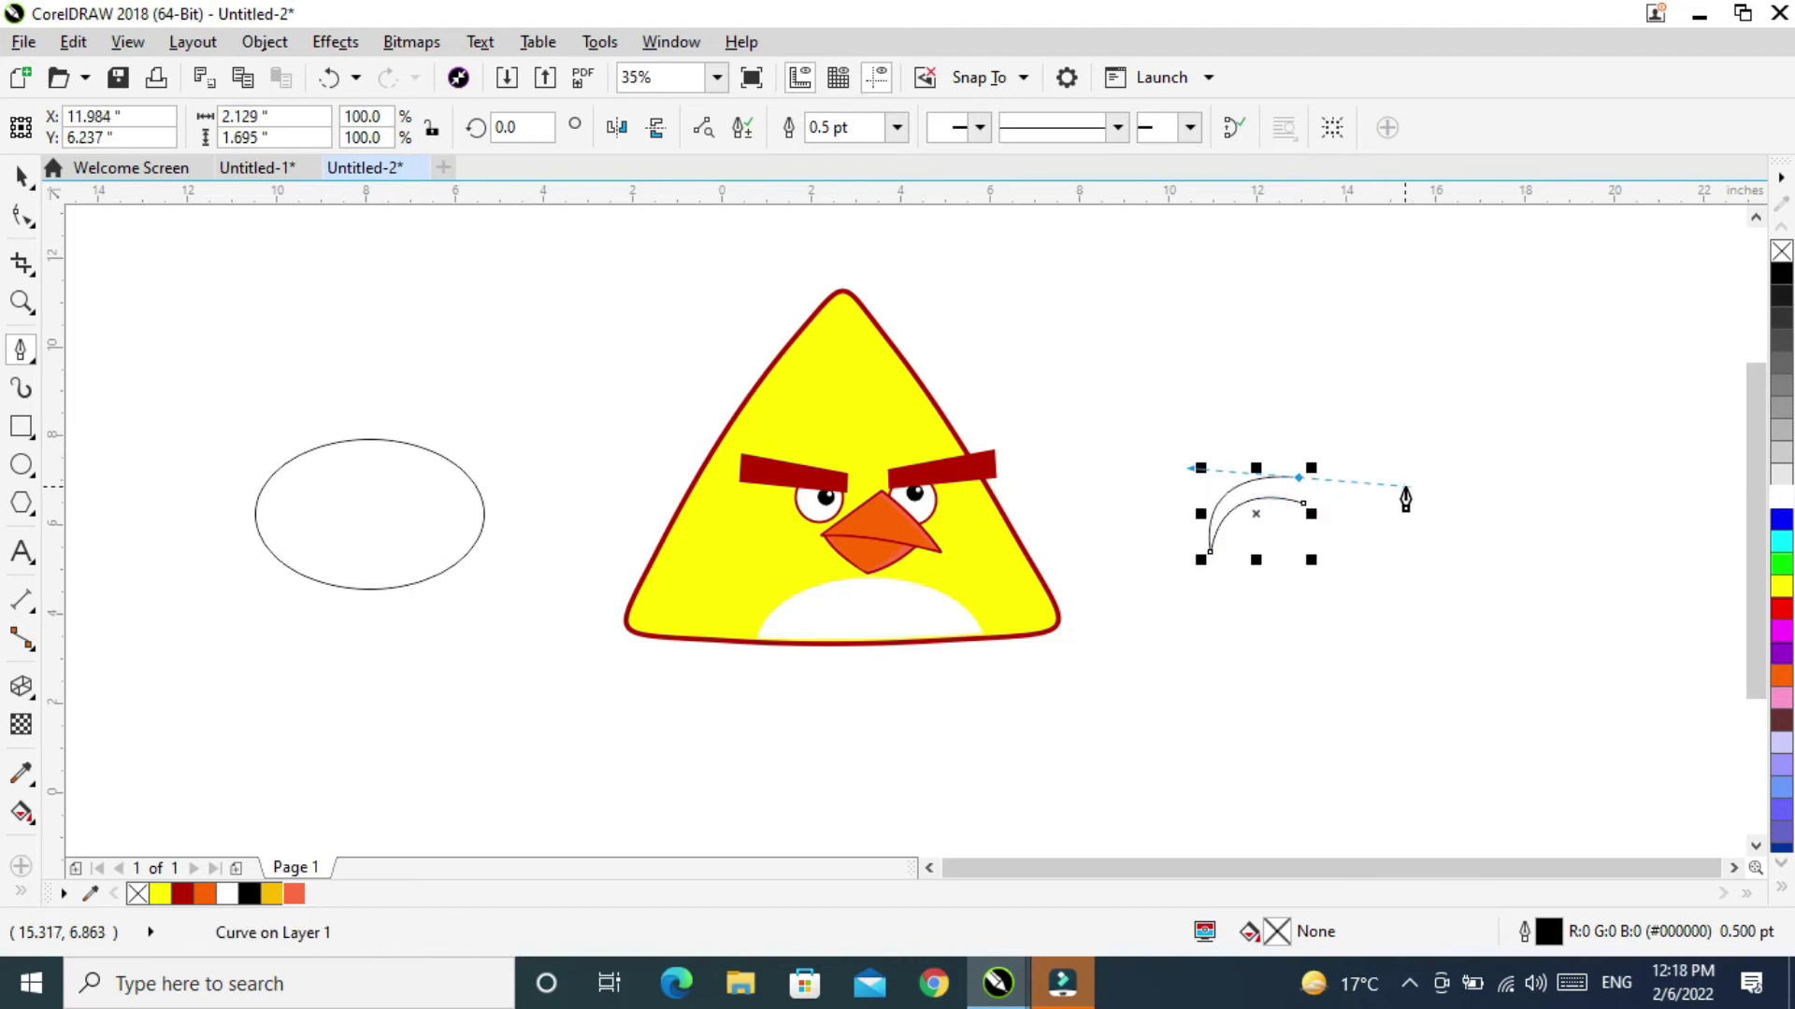
left_click(1300, 478)
left_click_drag(1180, 484, 1121, 521)
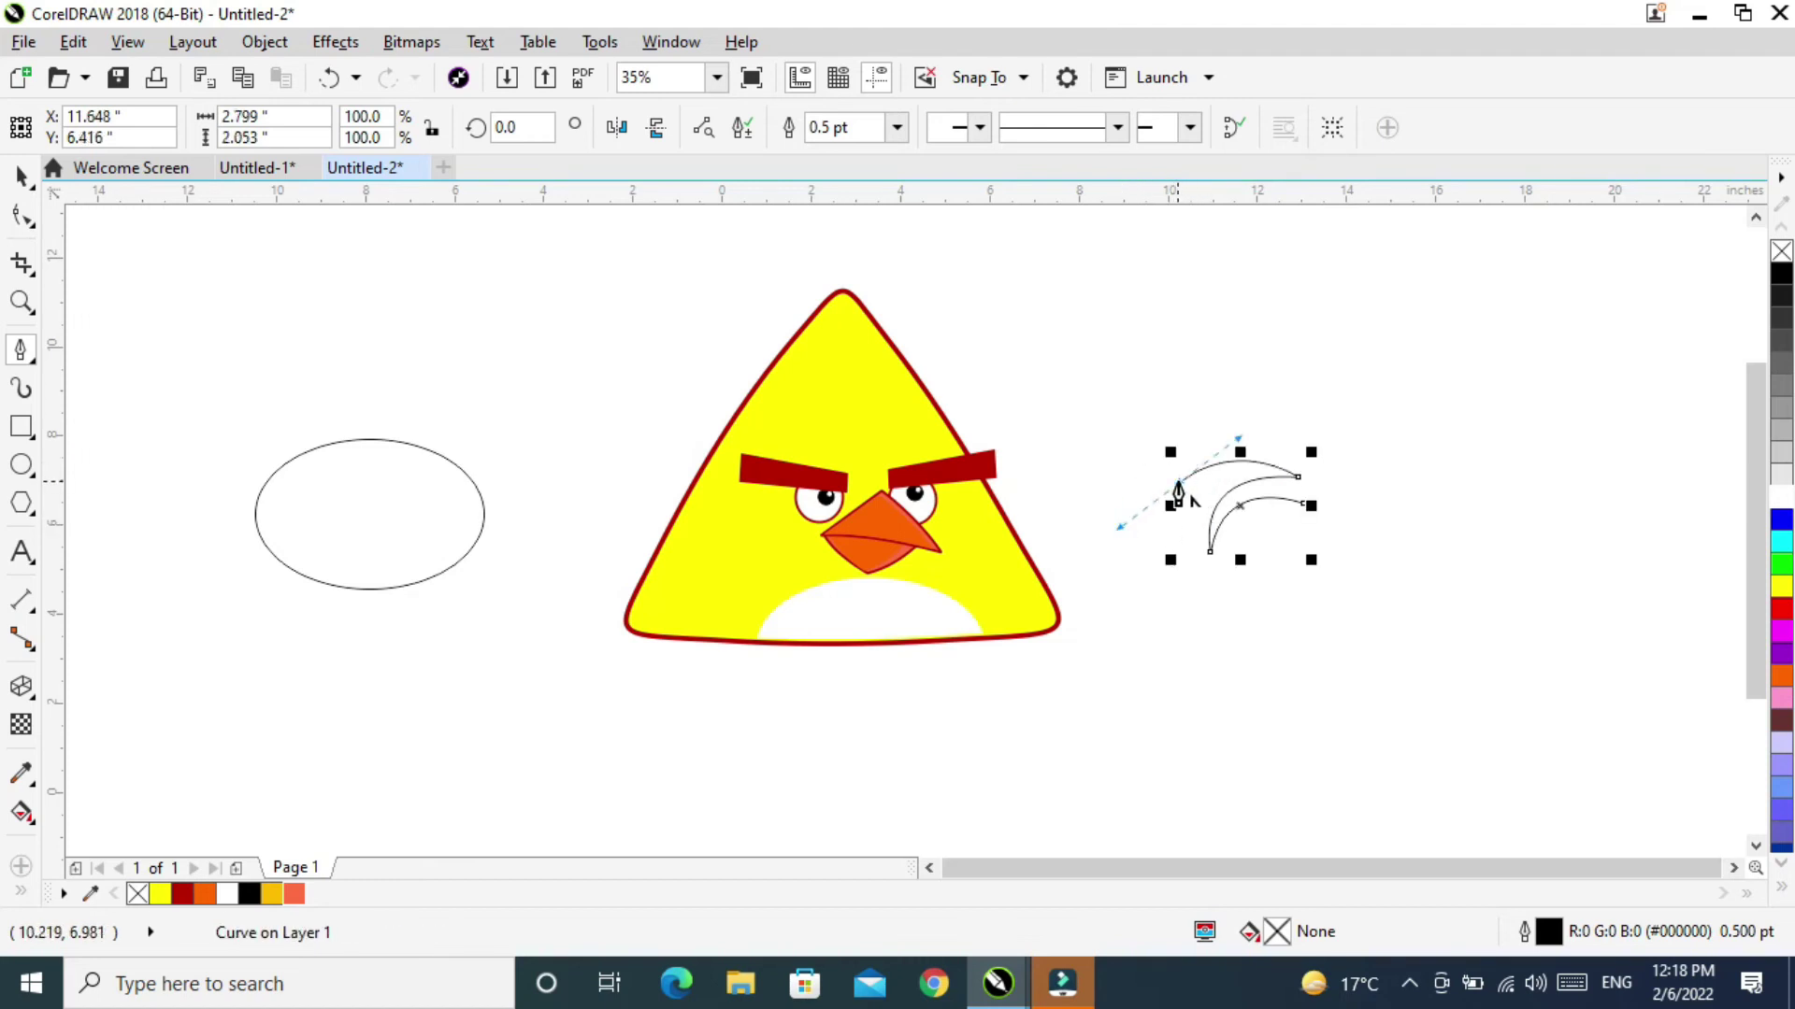
left_click(1178, 480)
mouse_move(1221, 438)
left_mouse_down()
mouse_move(1236, 455)
mouse_move(1216, 456)
left_mouse_up()
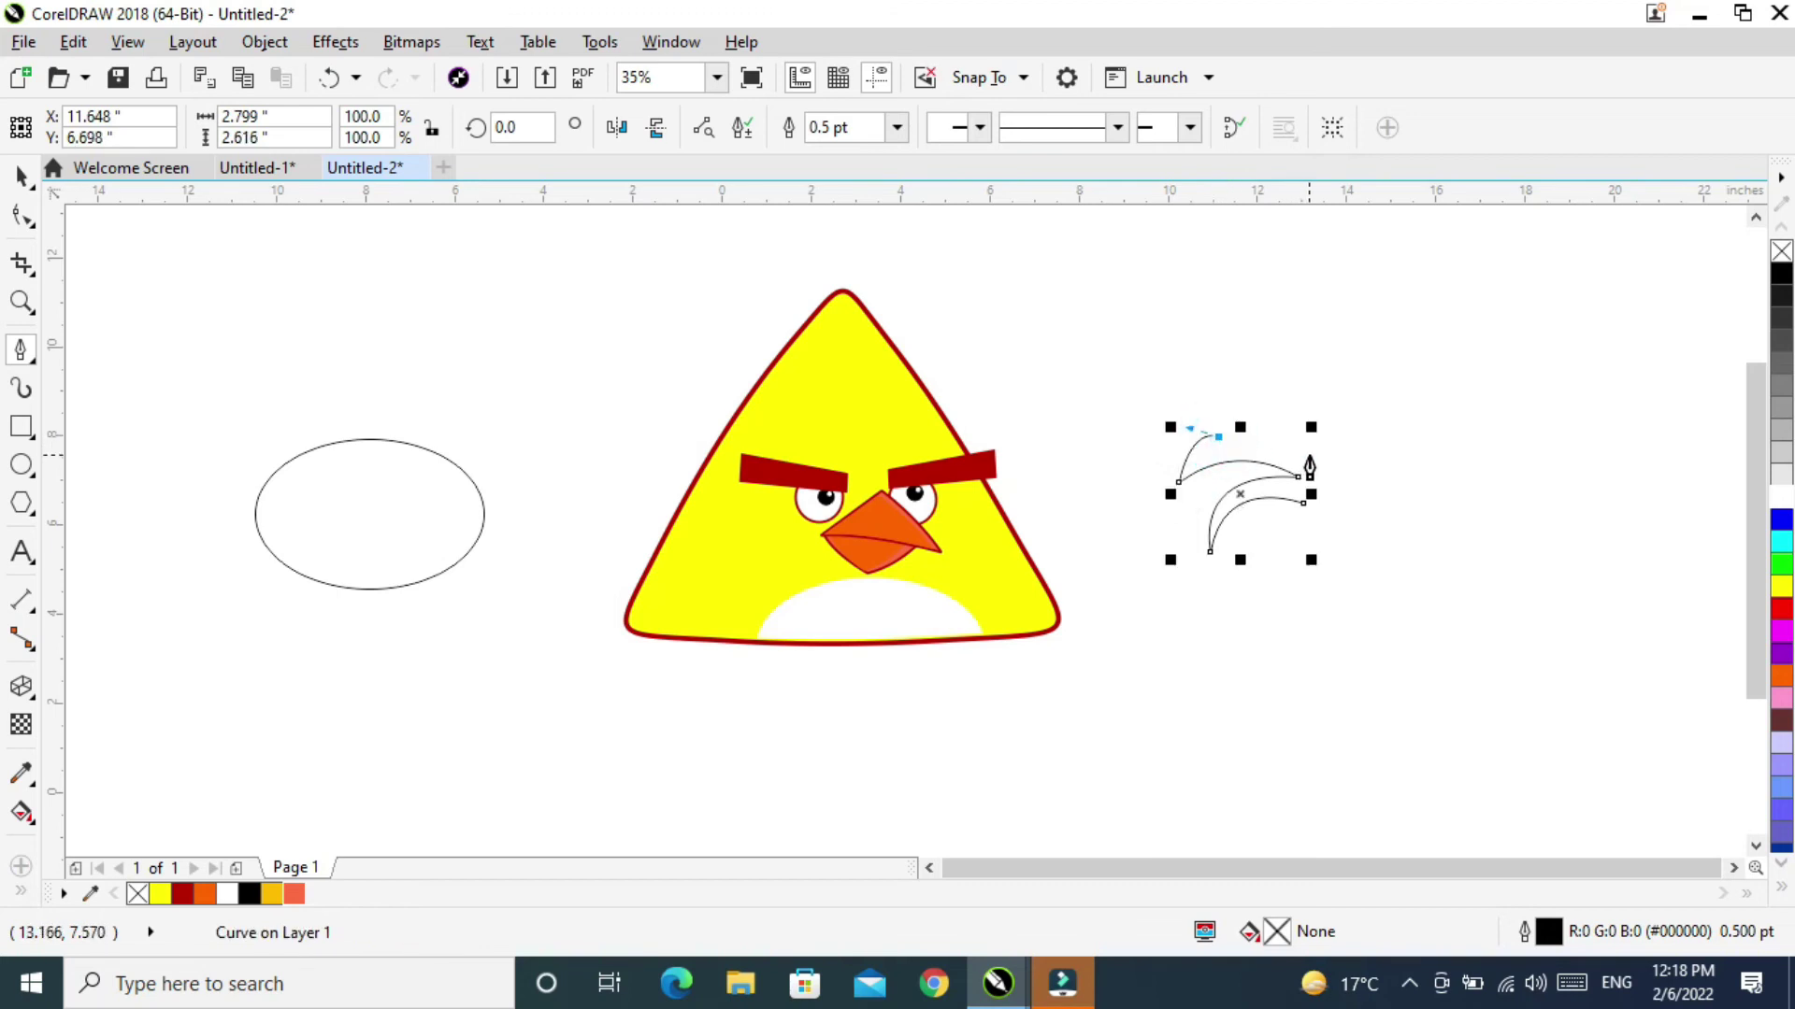
left_click_drag(1310, 450, 1384, 464)
key("ctrl+z")
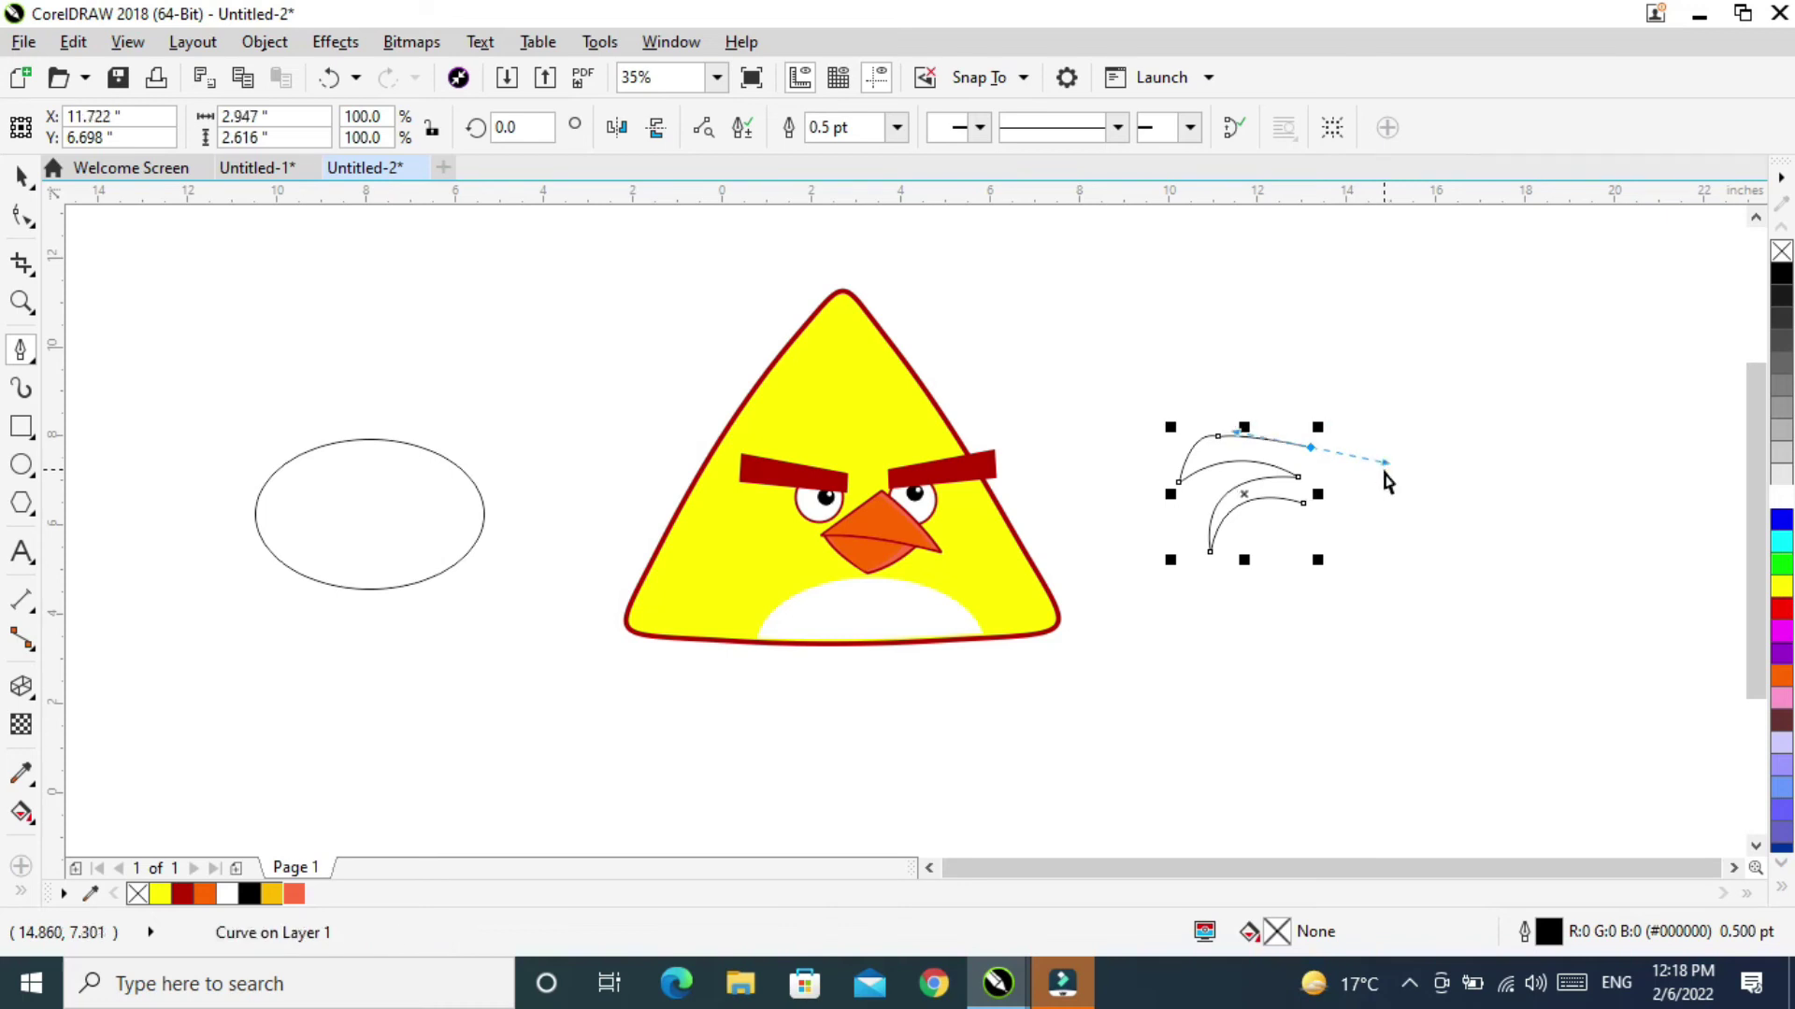
left_click(1310, 455)
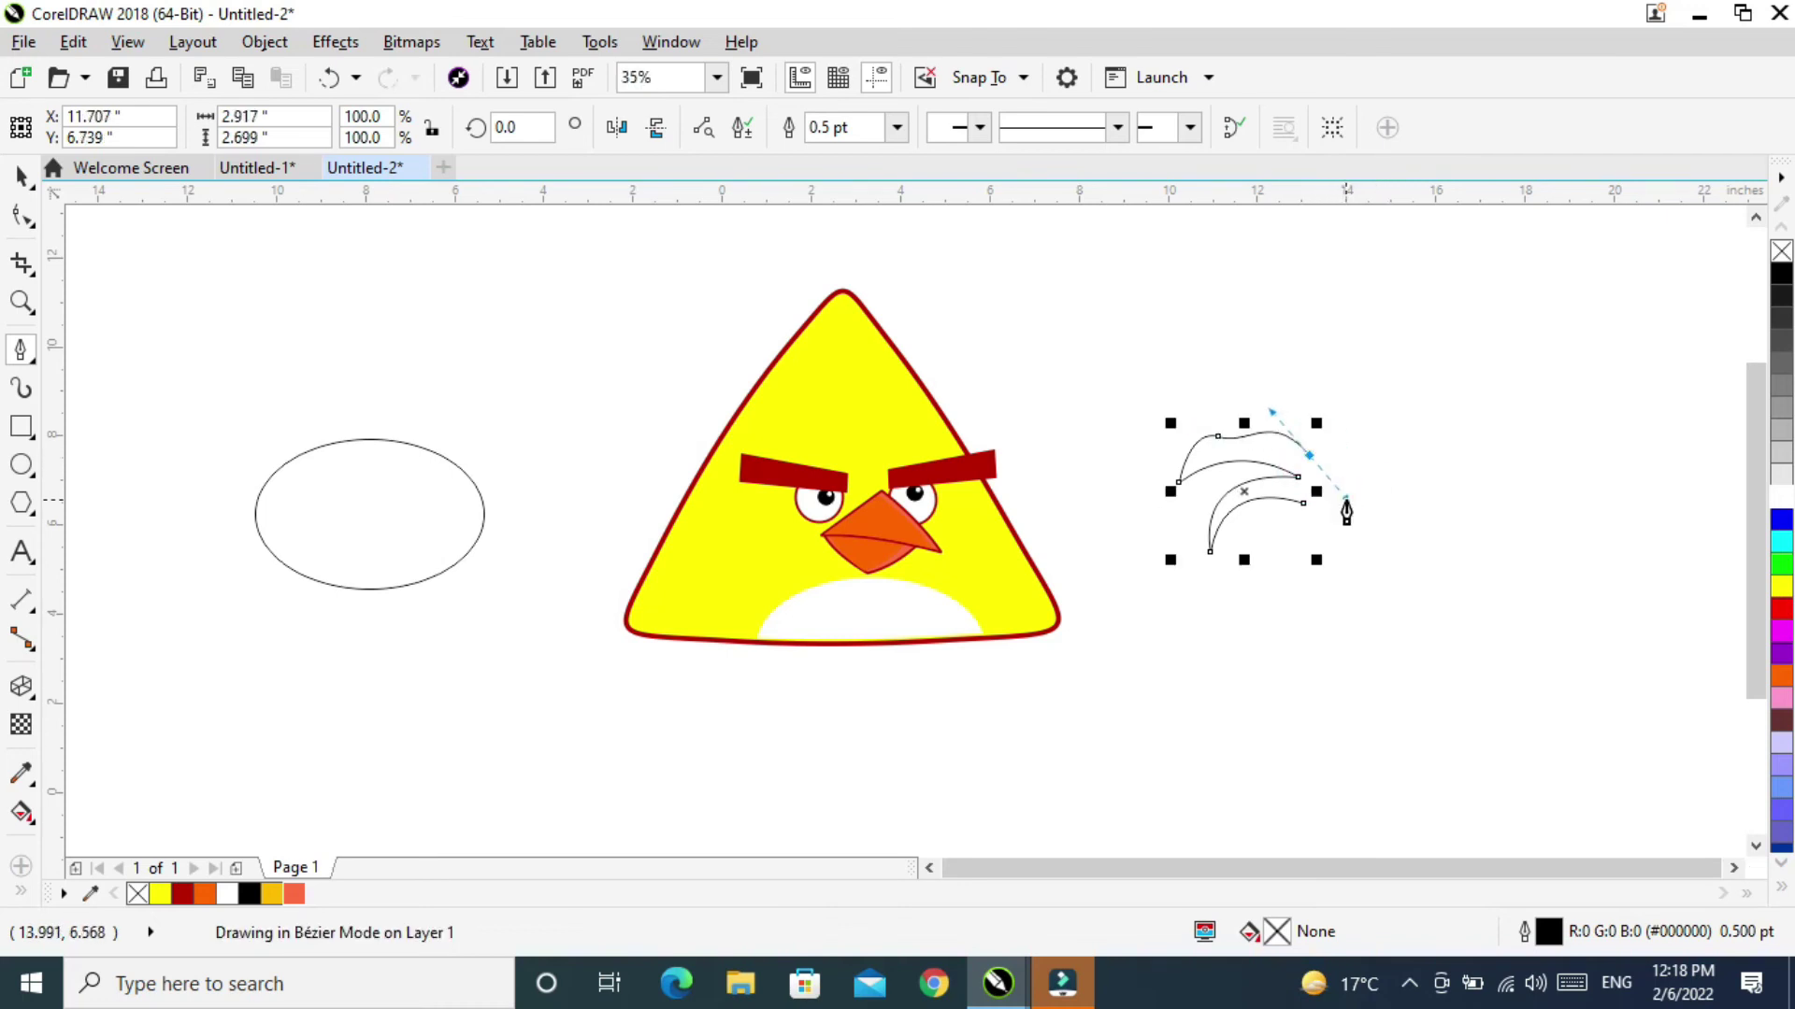
key("ctrl+z")
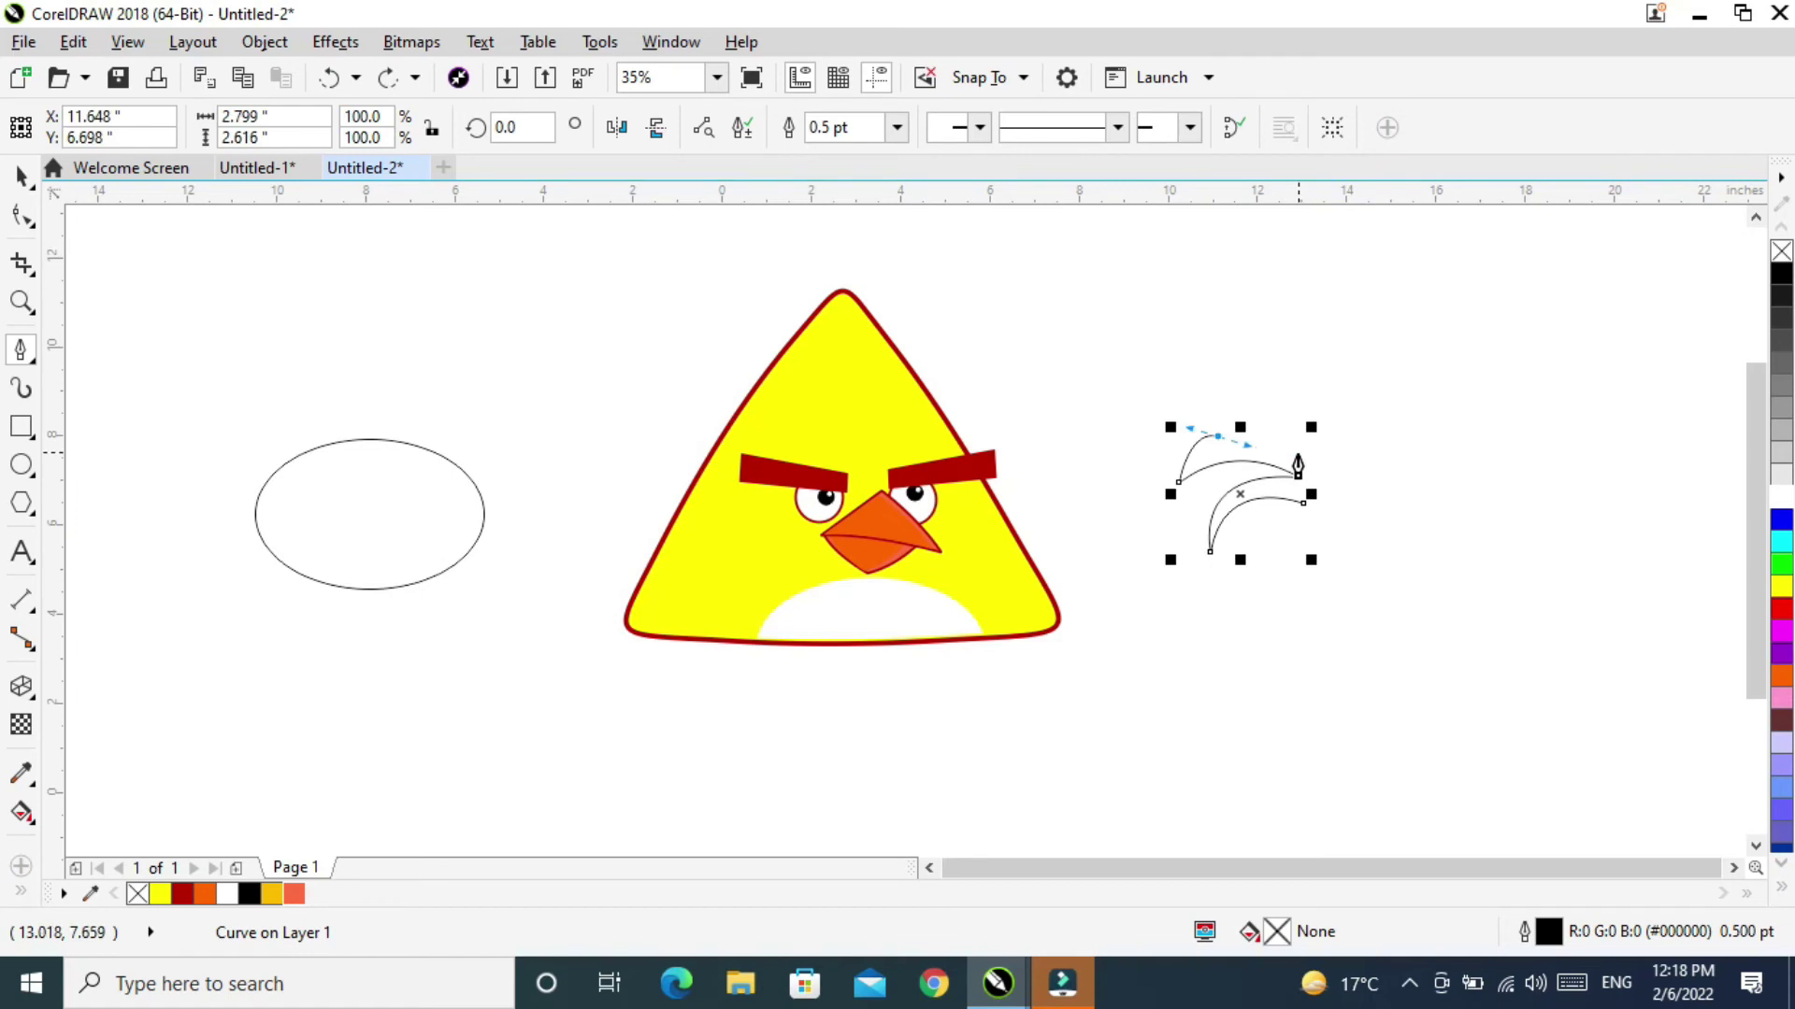
left_click(1307, 465)
left_click(1312, 491)
key("ctrl+z")
key("ctrl+z")
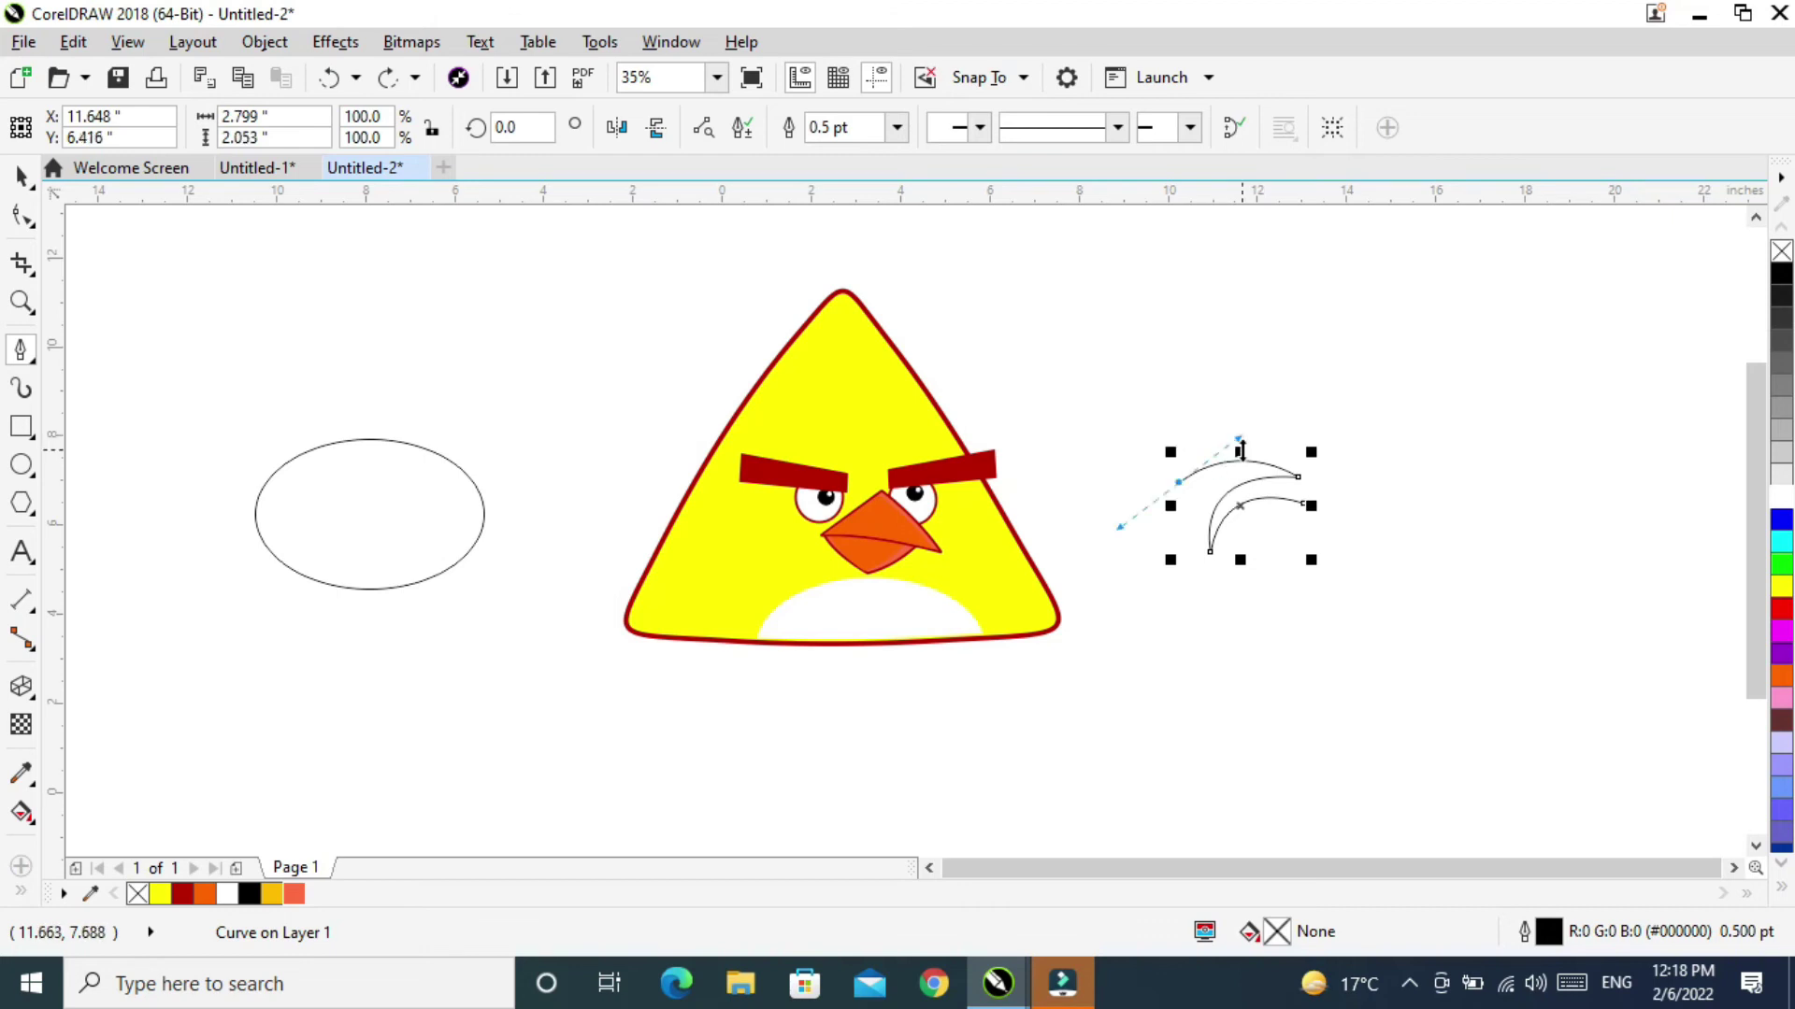
left_click_drag(1313, 440, 1458, 519)
key("ctrl+z")
Continue the tuft outline with curves for the second feather's upper edge and both edges of the third feather.
left_click(1178, 483)
left_click_drag(1327, 441, 1450, 485)
left_click(1327, 439)
left_click_drag(1242, 385, 1201, 401)
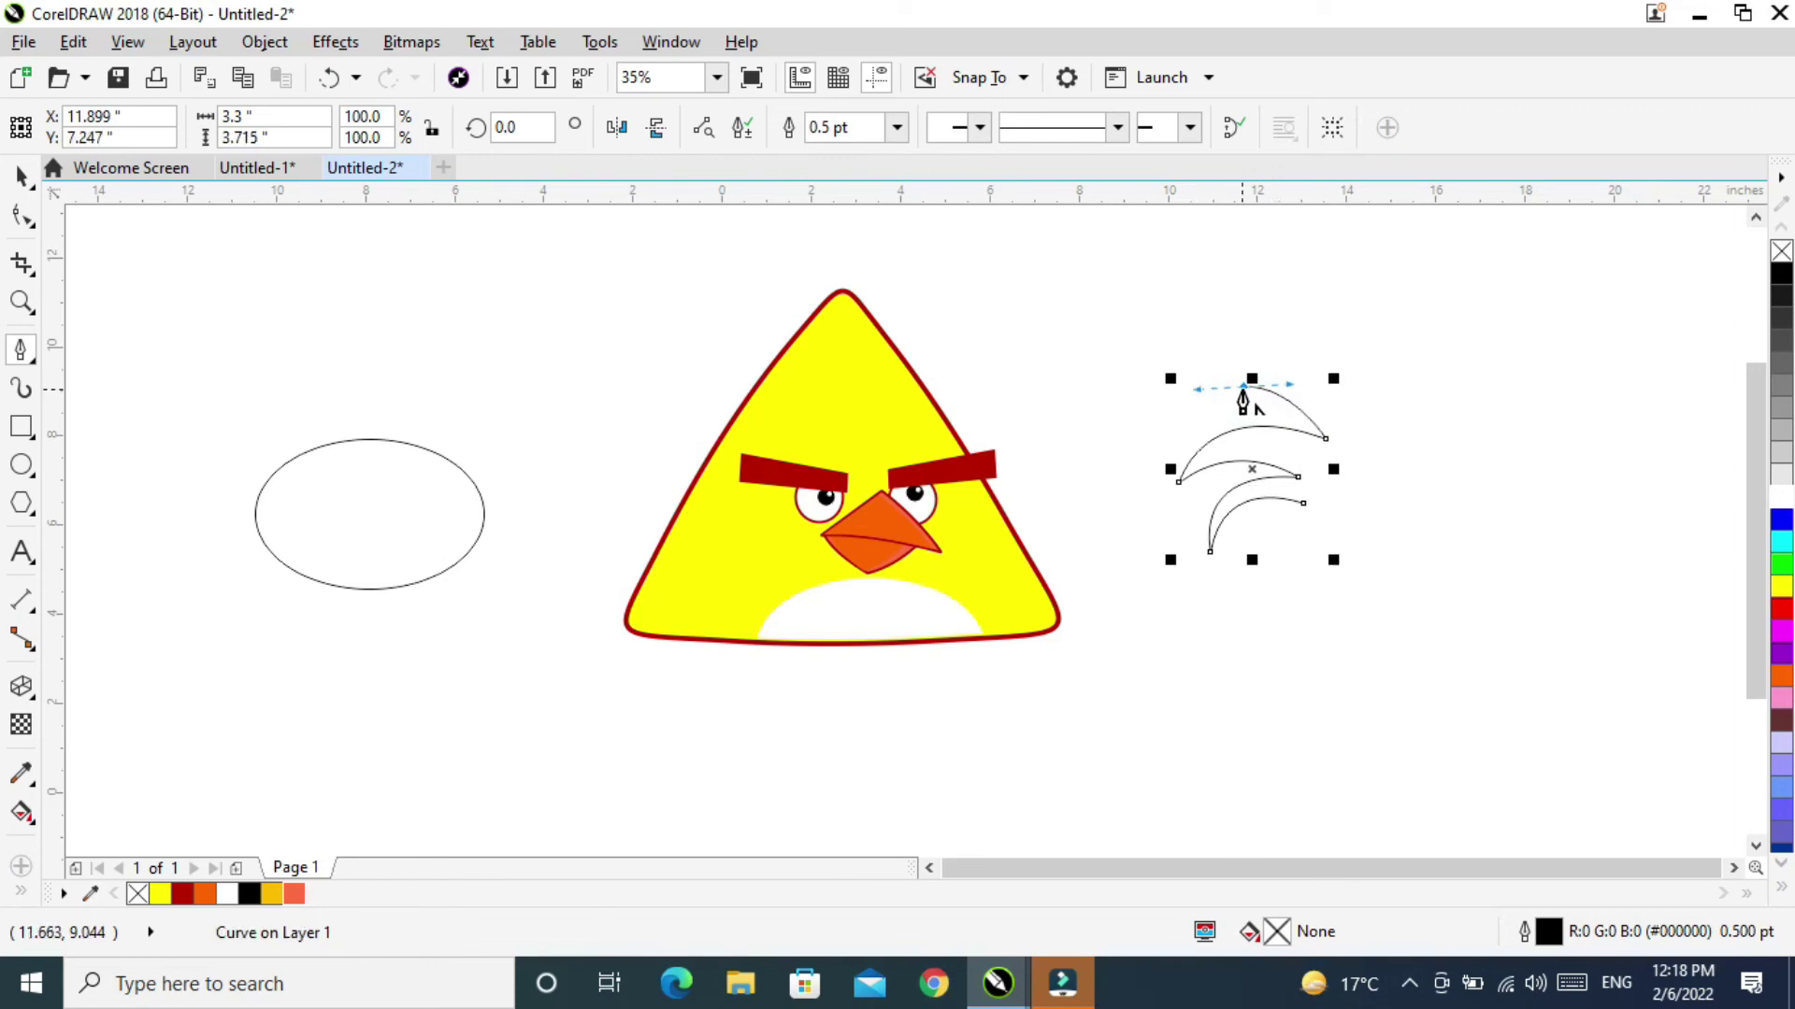
left_click_drag(1362, 411, 1423, 512)
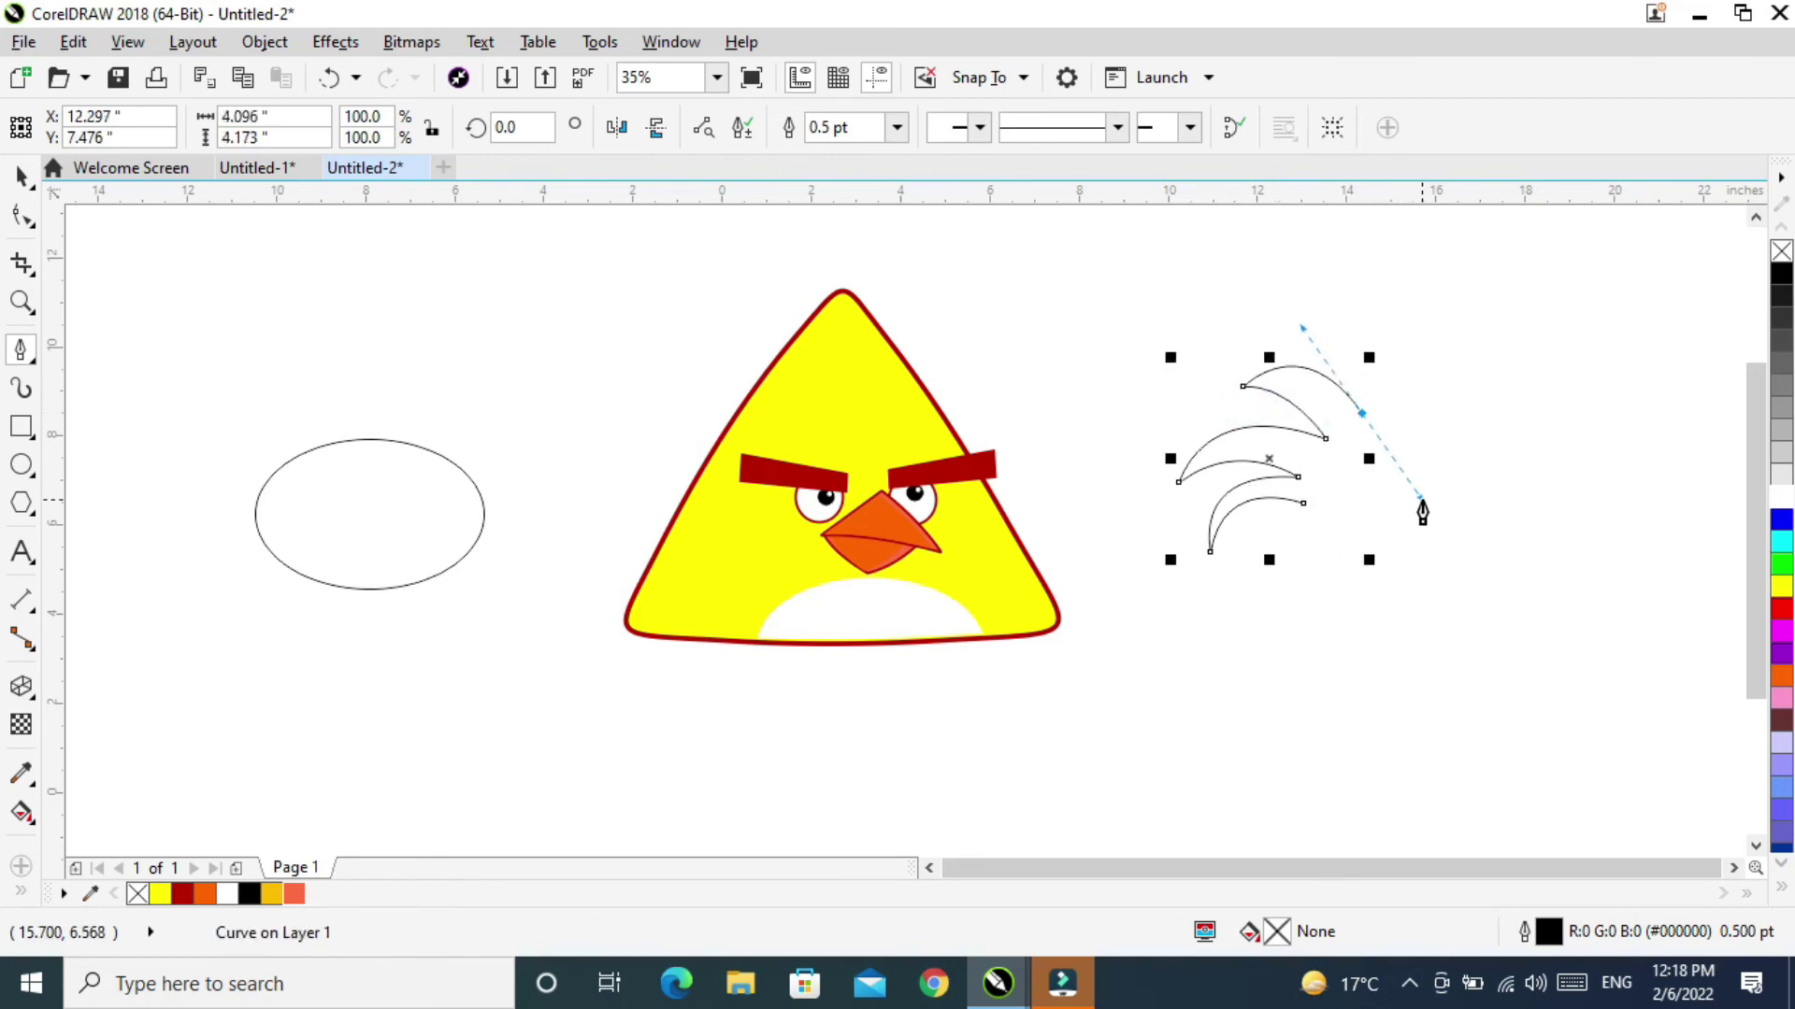
left_click(1361, 414)
Add the tall top feather and the tuft's long right edge, then close the shape at about 5.16 by 7.49 inches.
mouse_move(1310, 279)
left_mouse_down()
mouse_move(1230, 275)
mouse_move(1230, 252)
mouse_move(1278, 269)
left_mouse_up()
mouse_move(1408, 505)
left_mouse_down()
mouse_move(1390, 573)
mouse_move(1404, 718)
mouse_move(1408, 509)
left_mouse_up()
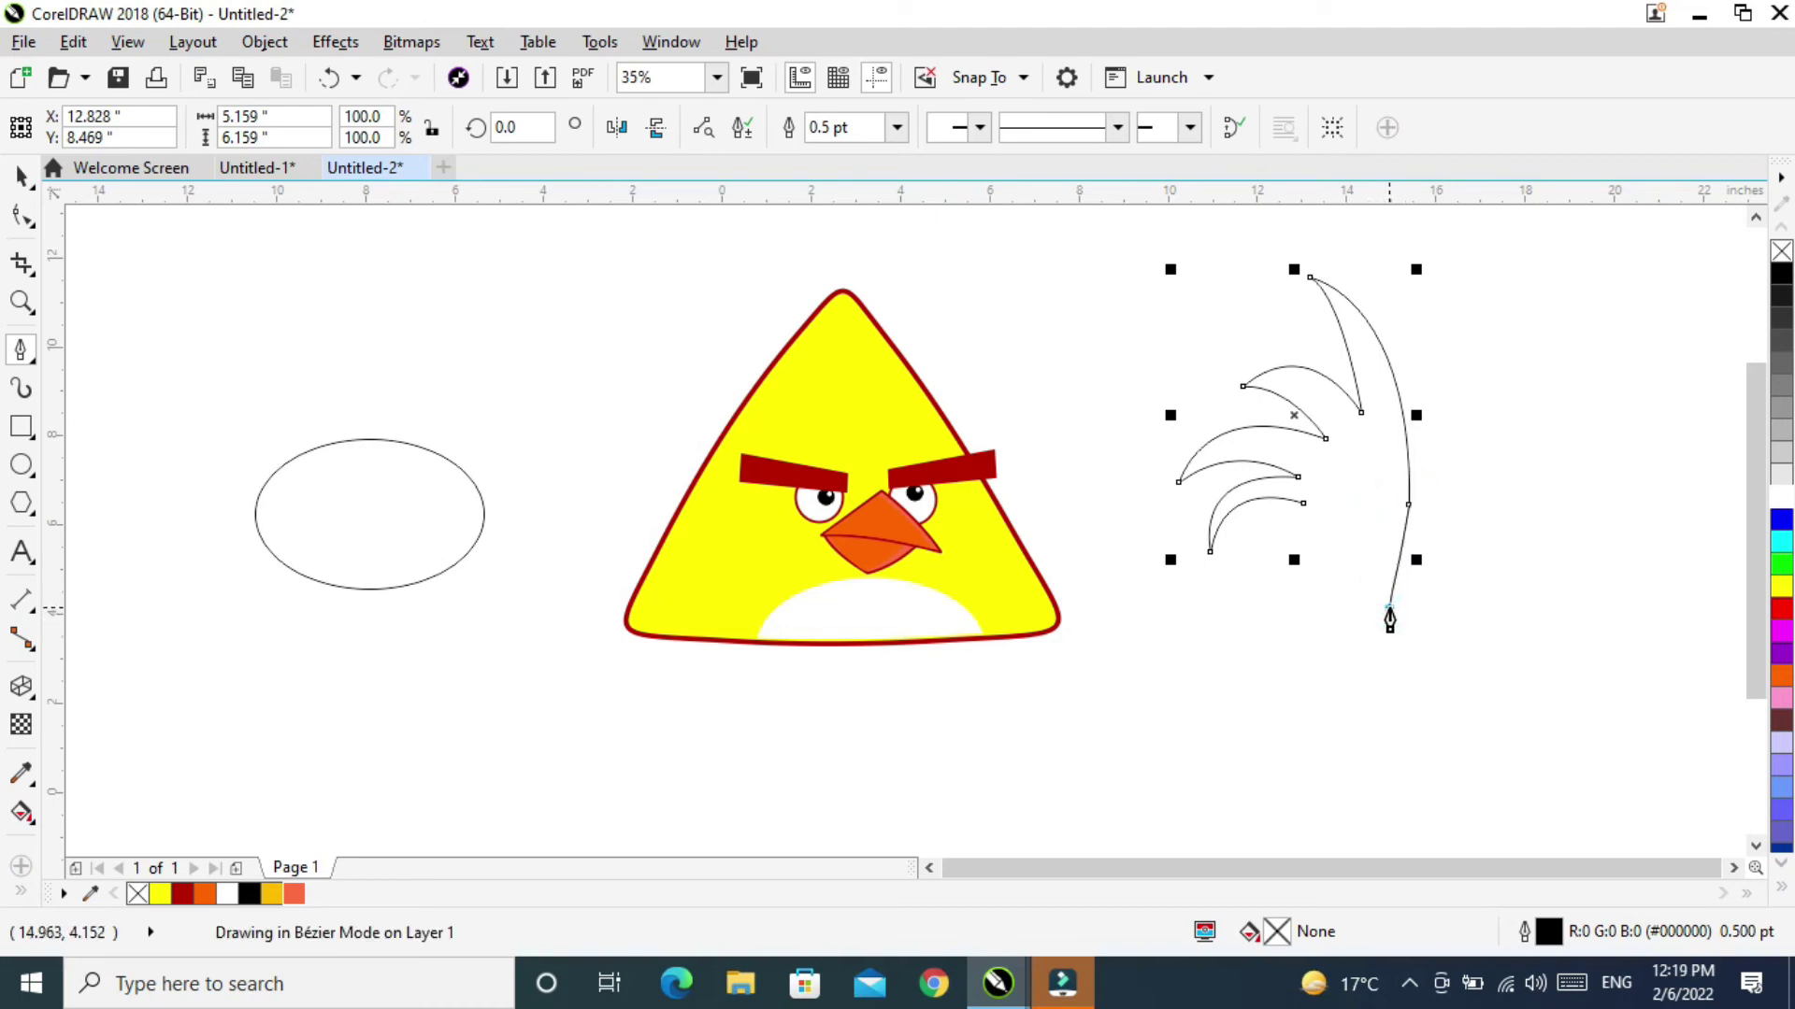
left_click(1397, 613)
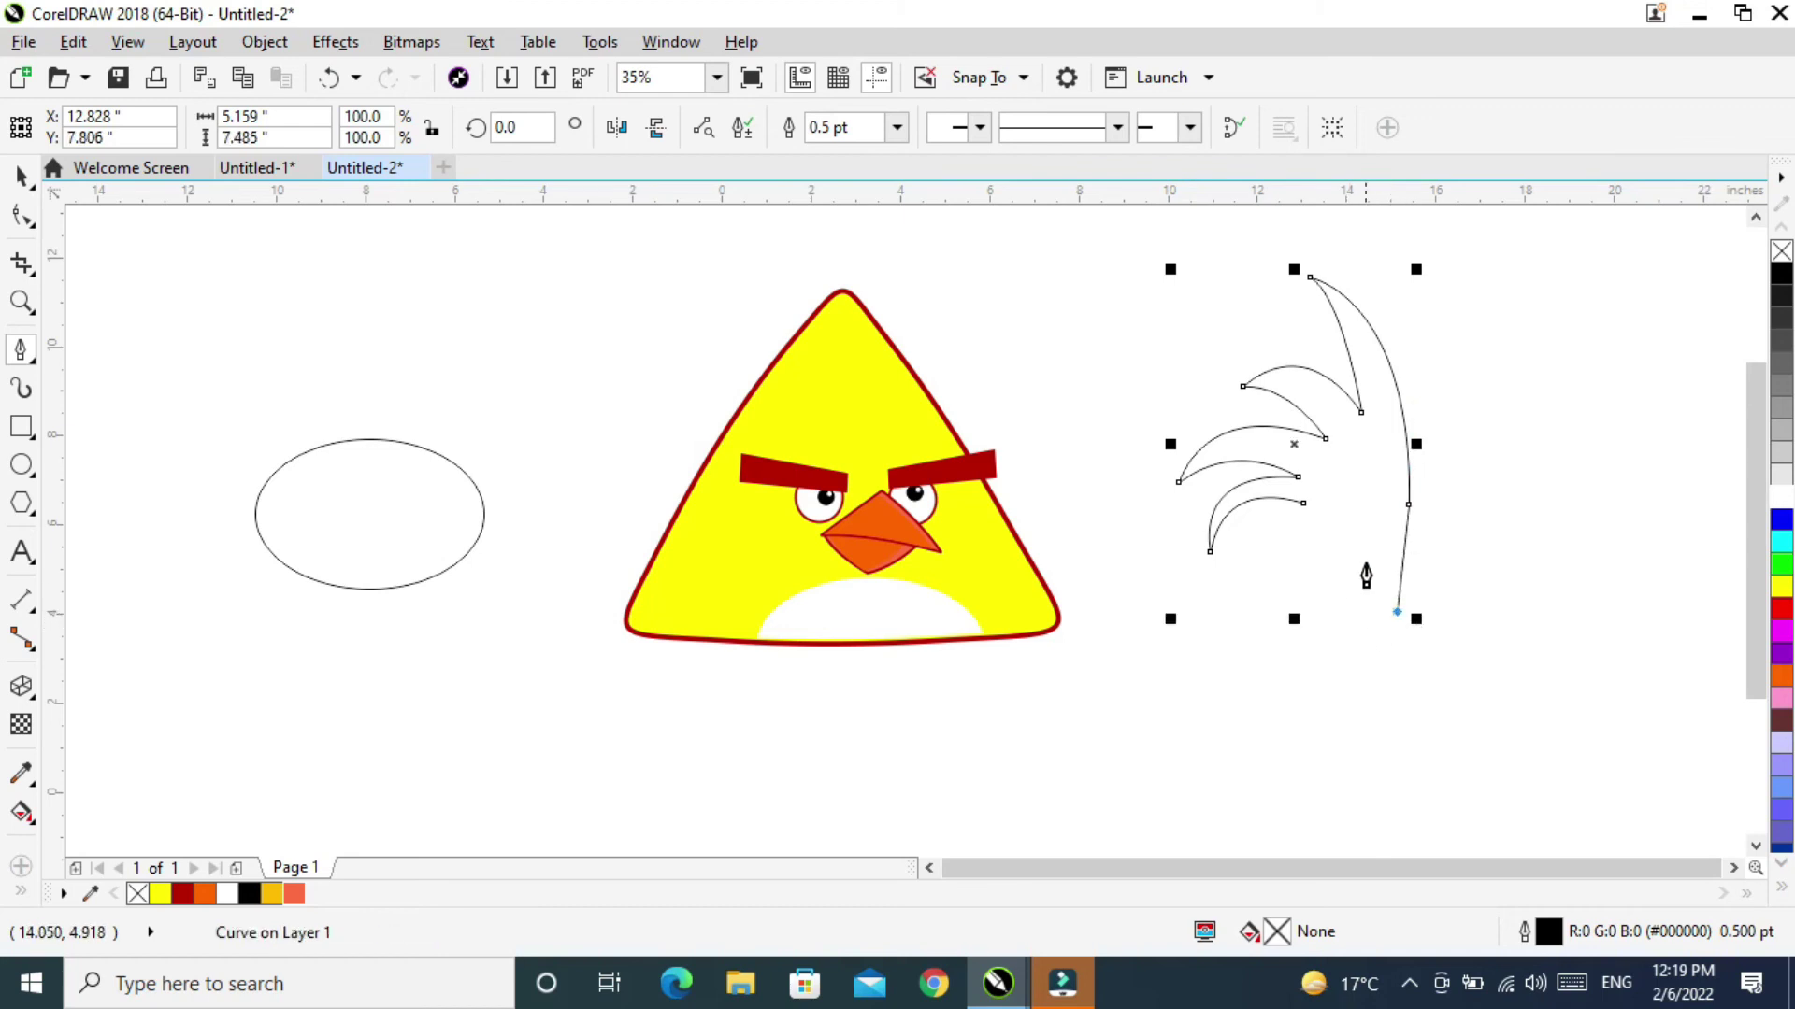
left_click_drag(1304, 504, 1386, 496)
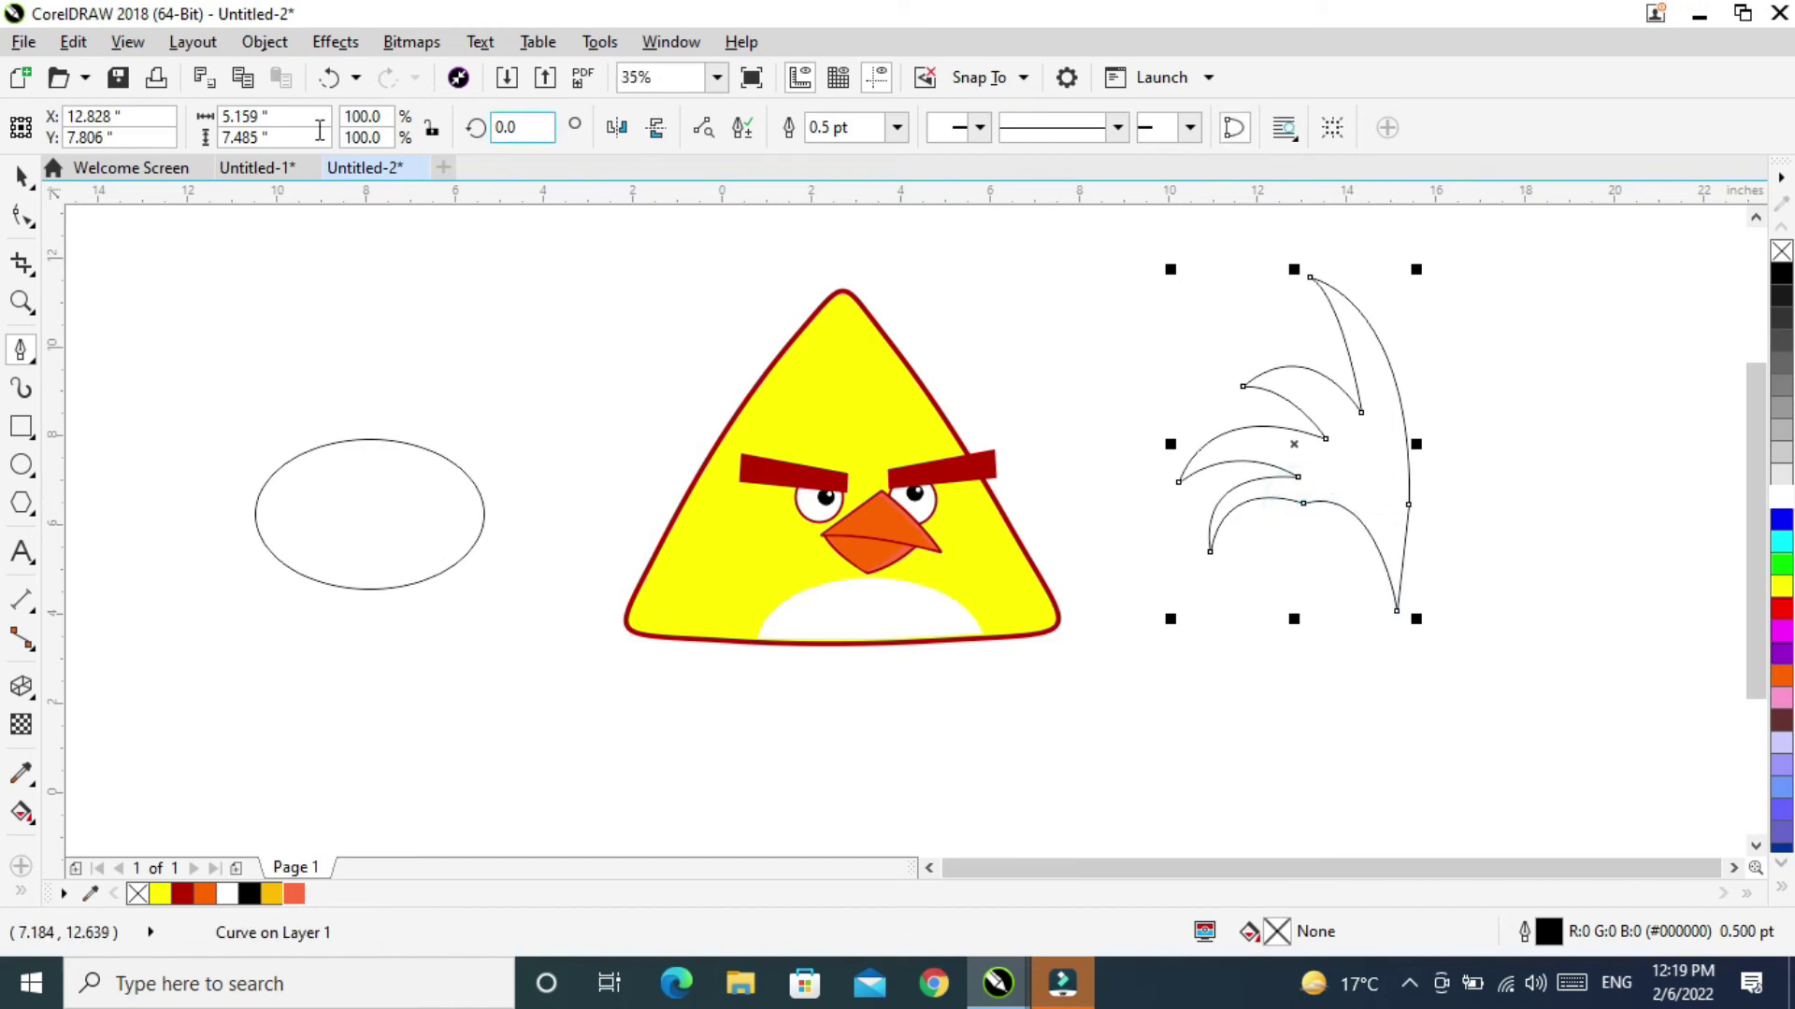
left_click(22, 176)
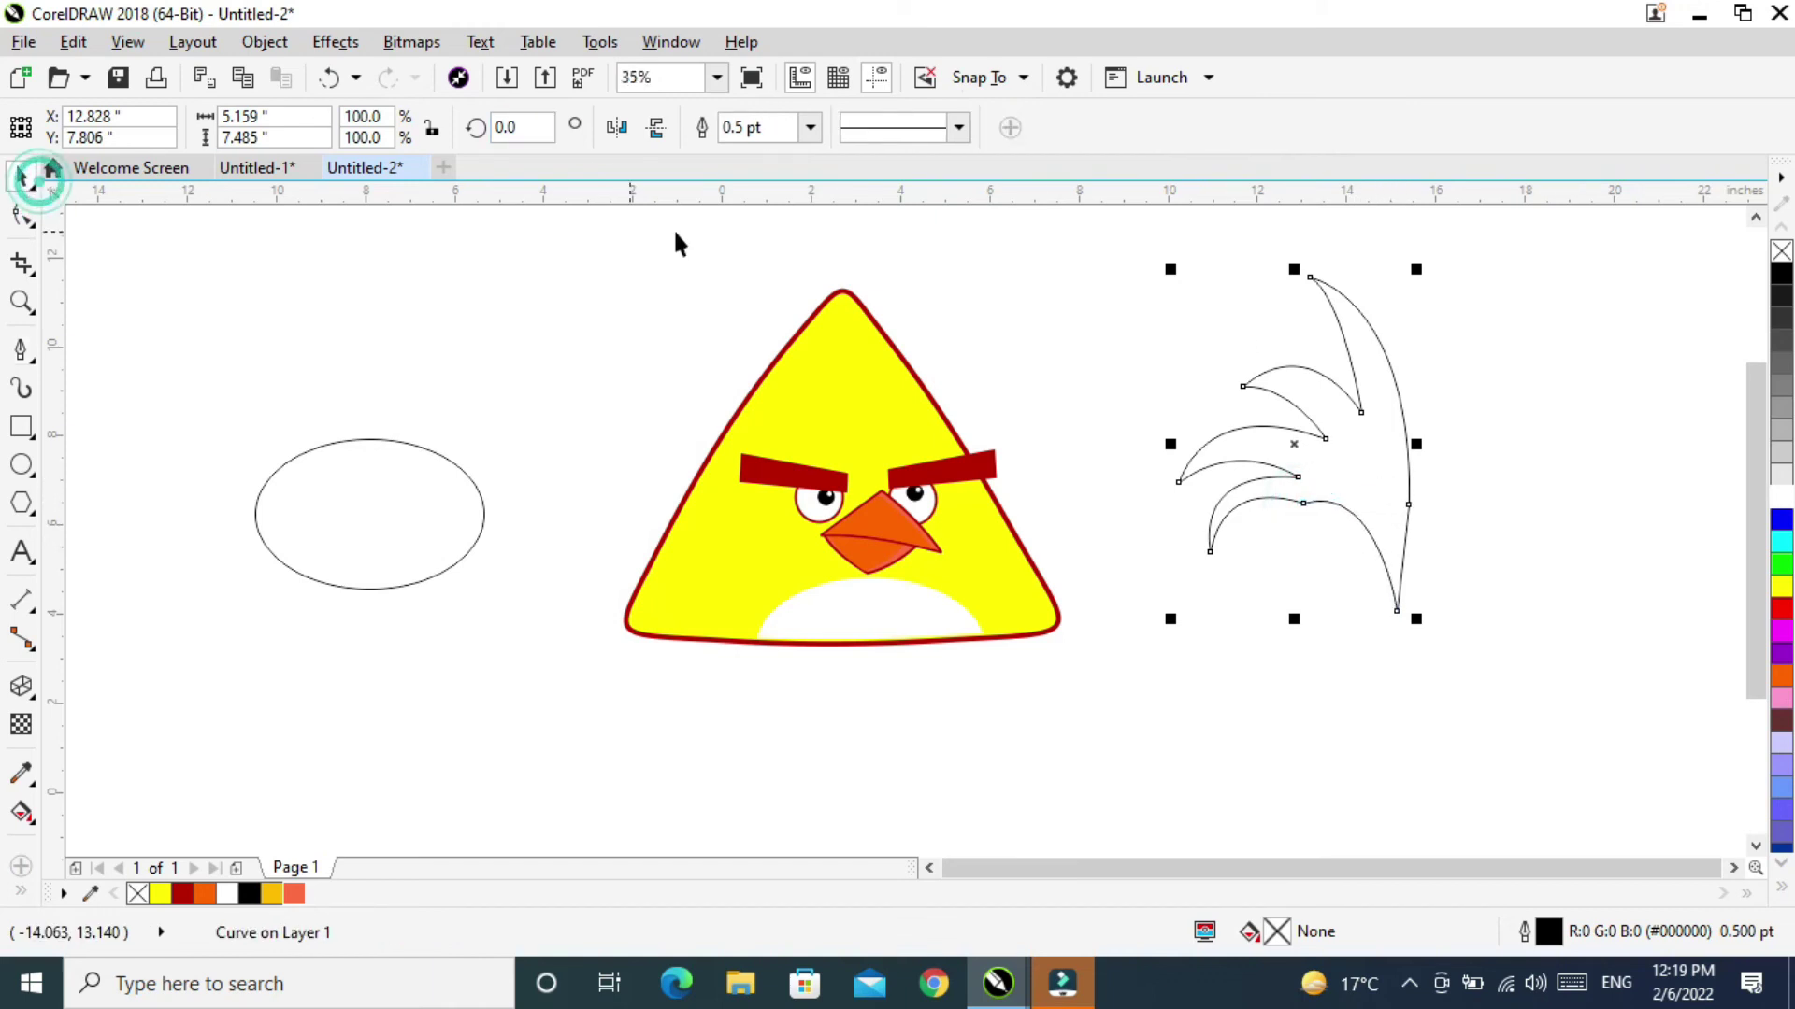
Fill the feather tuft with black, scale it to about 3.41 by 4.95 inches and place it on top of the head.
left_click(1780, 274)
left_click_drag(1338, 474, 860, 330)
left_click_drag(937, 475, 896, 447)
left_click_drag(870, 346, 869, 297)
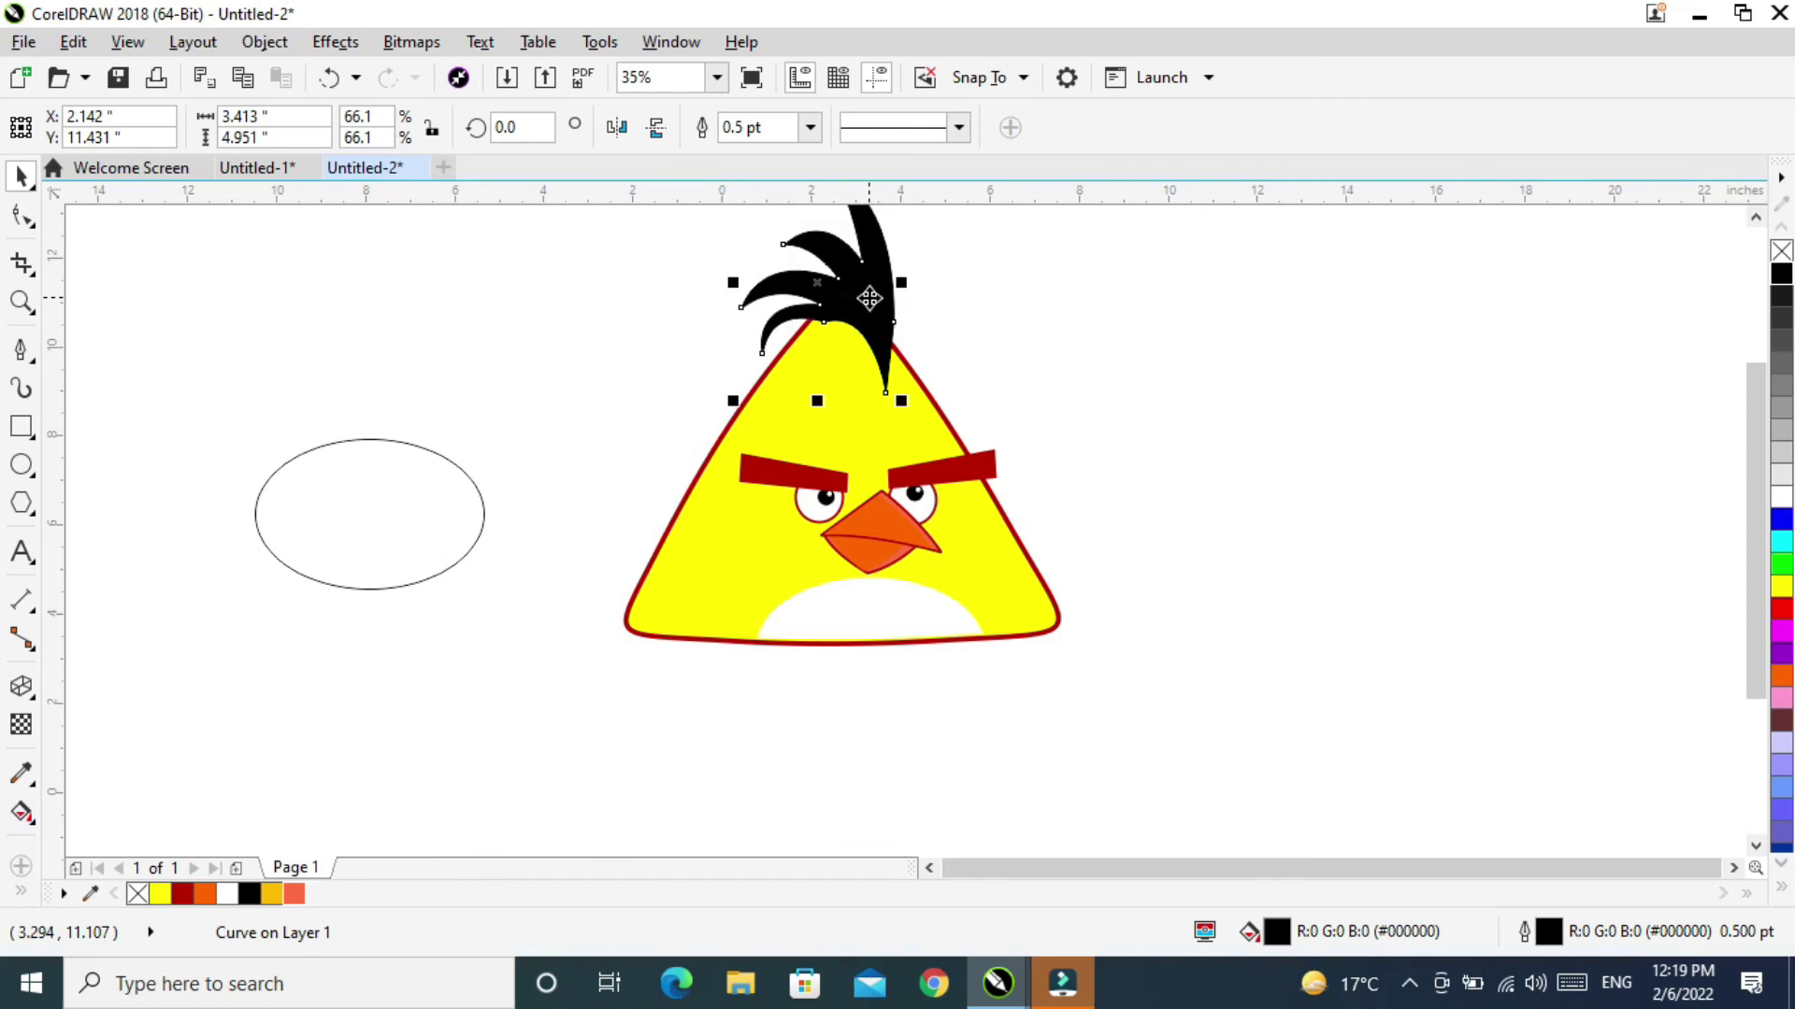
left_click(1755, 217)
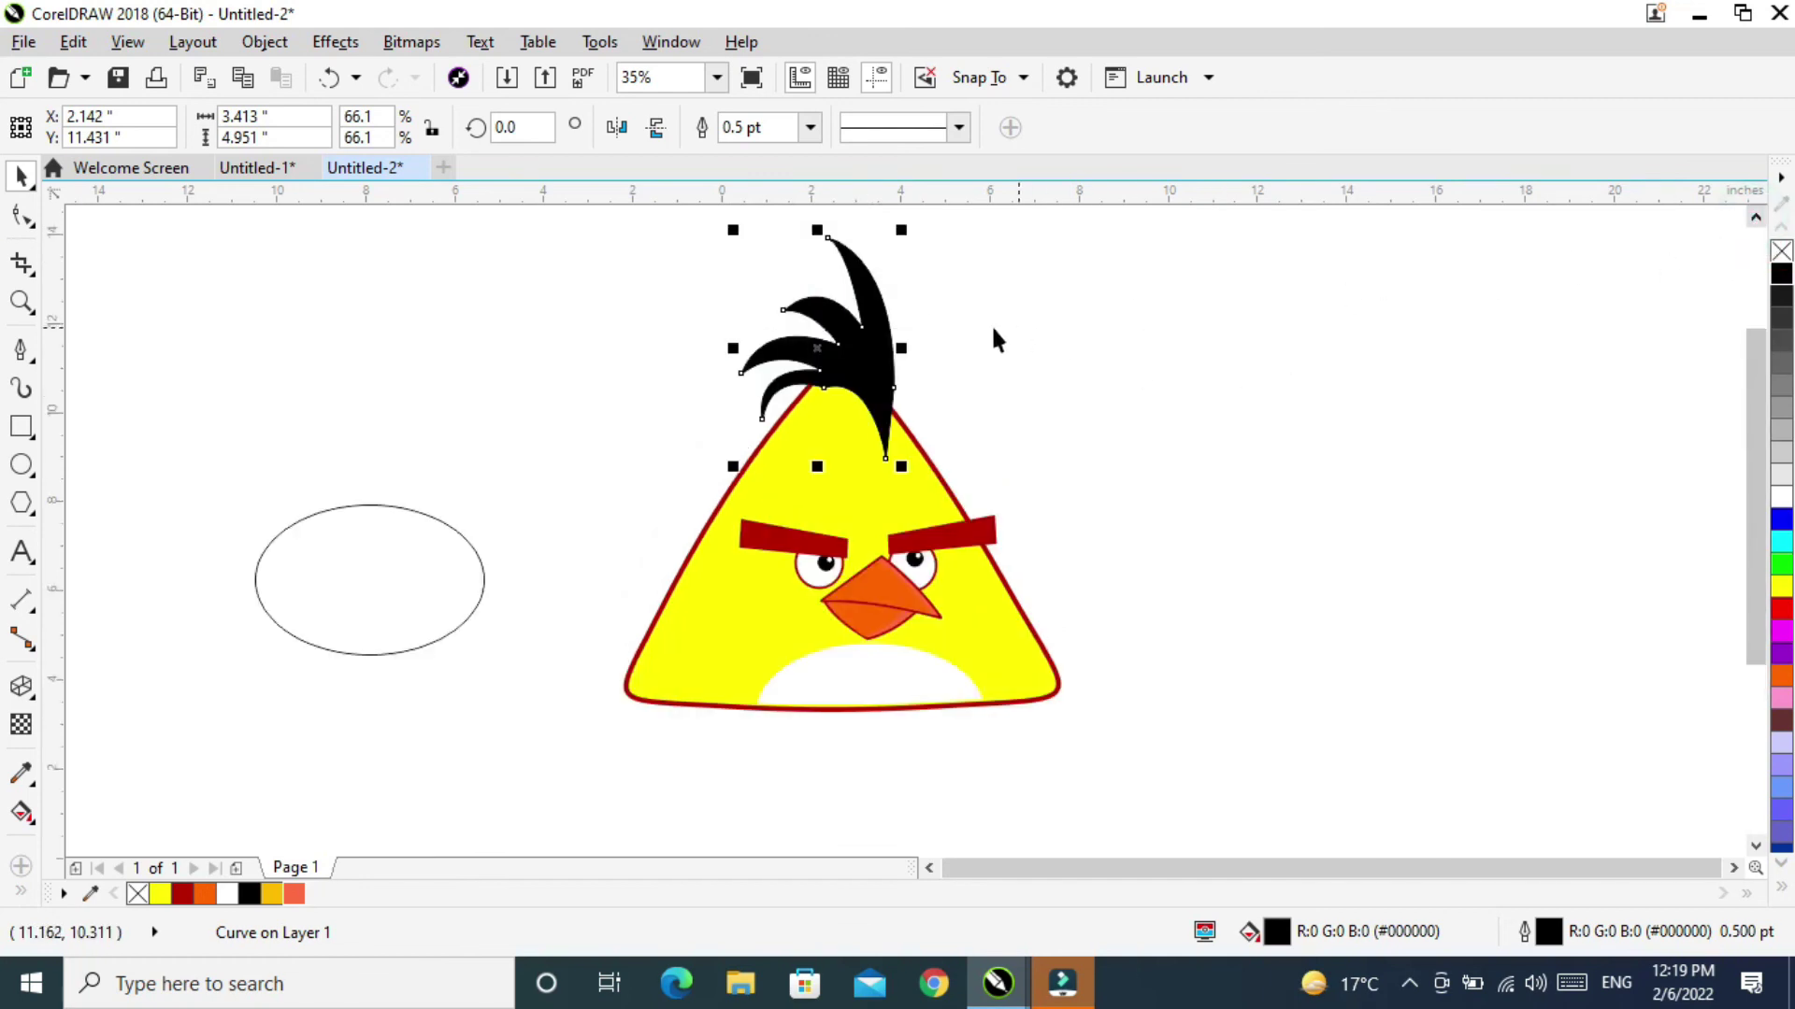
Scale the head tuft down to about 2.41 by 3.5 inches and raise it onto the body's tip.
left_click_drag(730, 229, 755, 262)
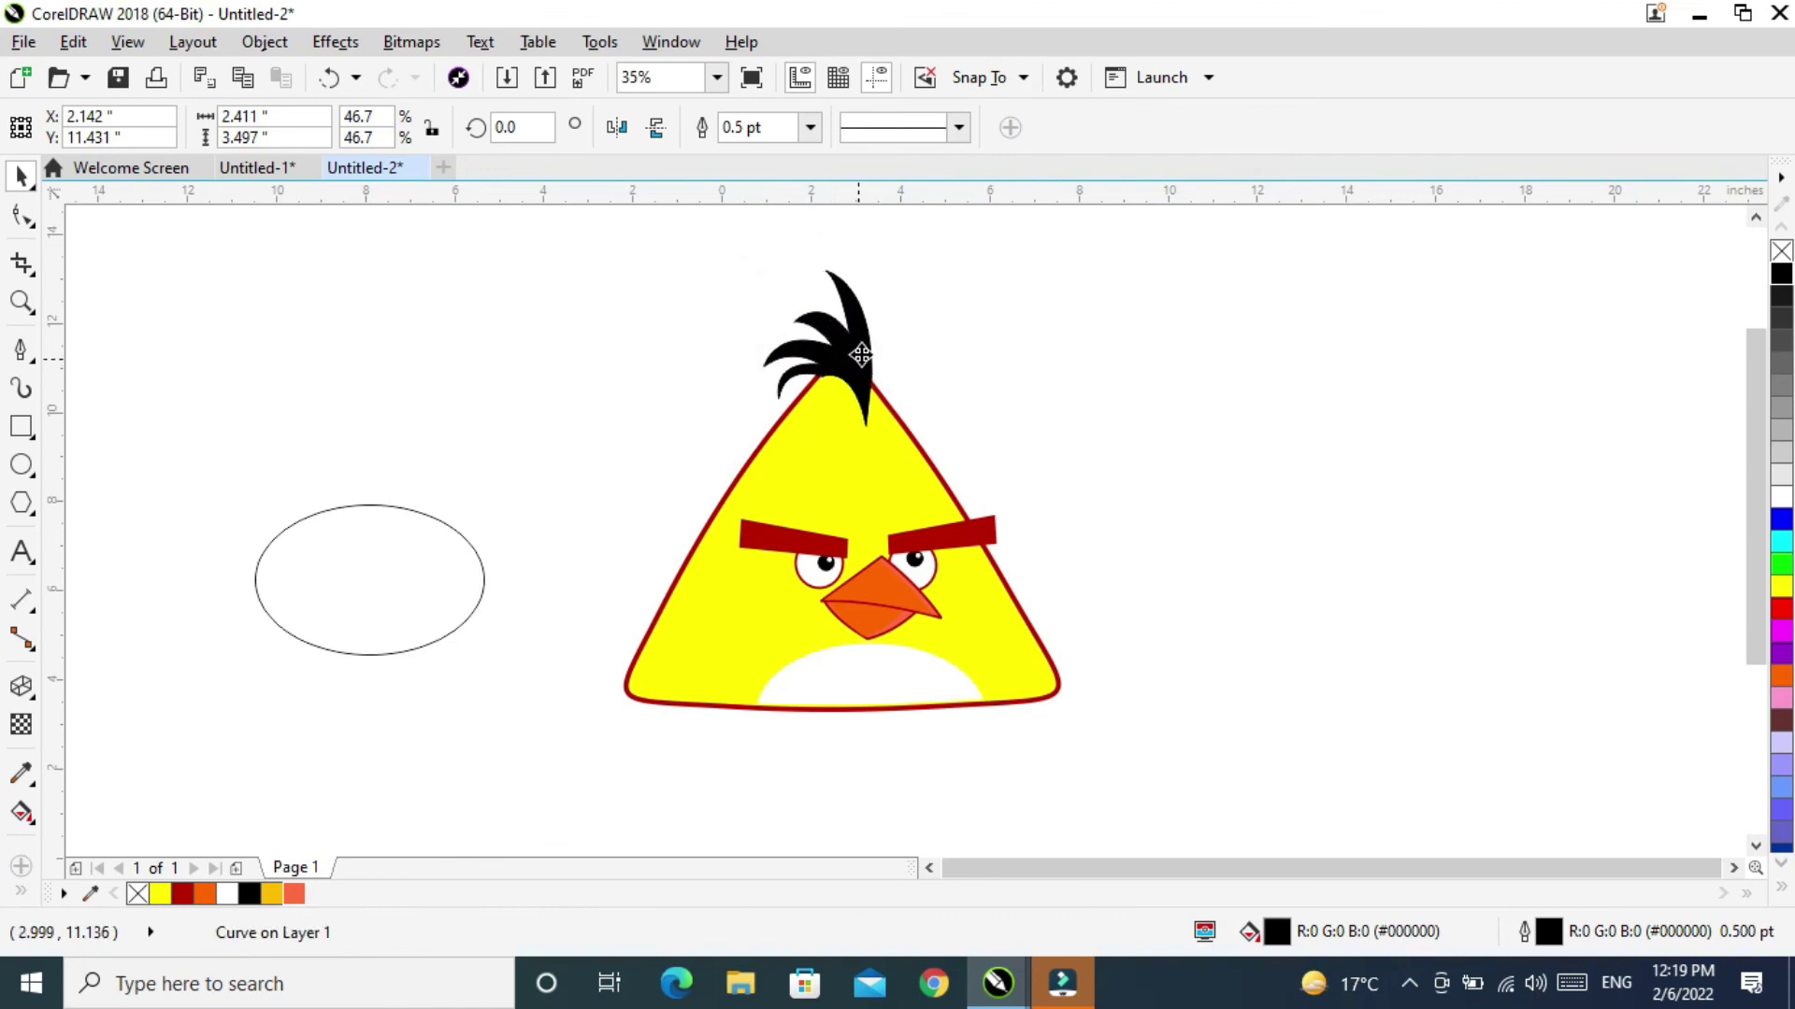
left_click_drag(852, 356, 858, 342)
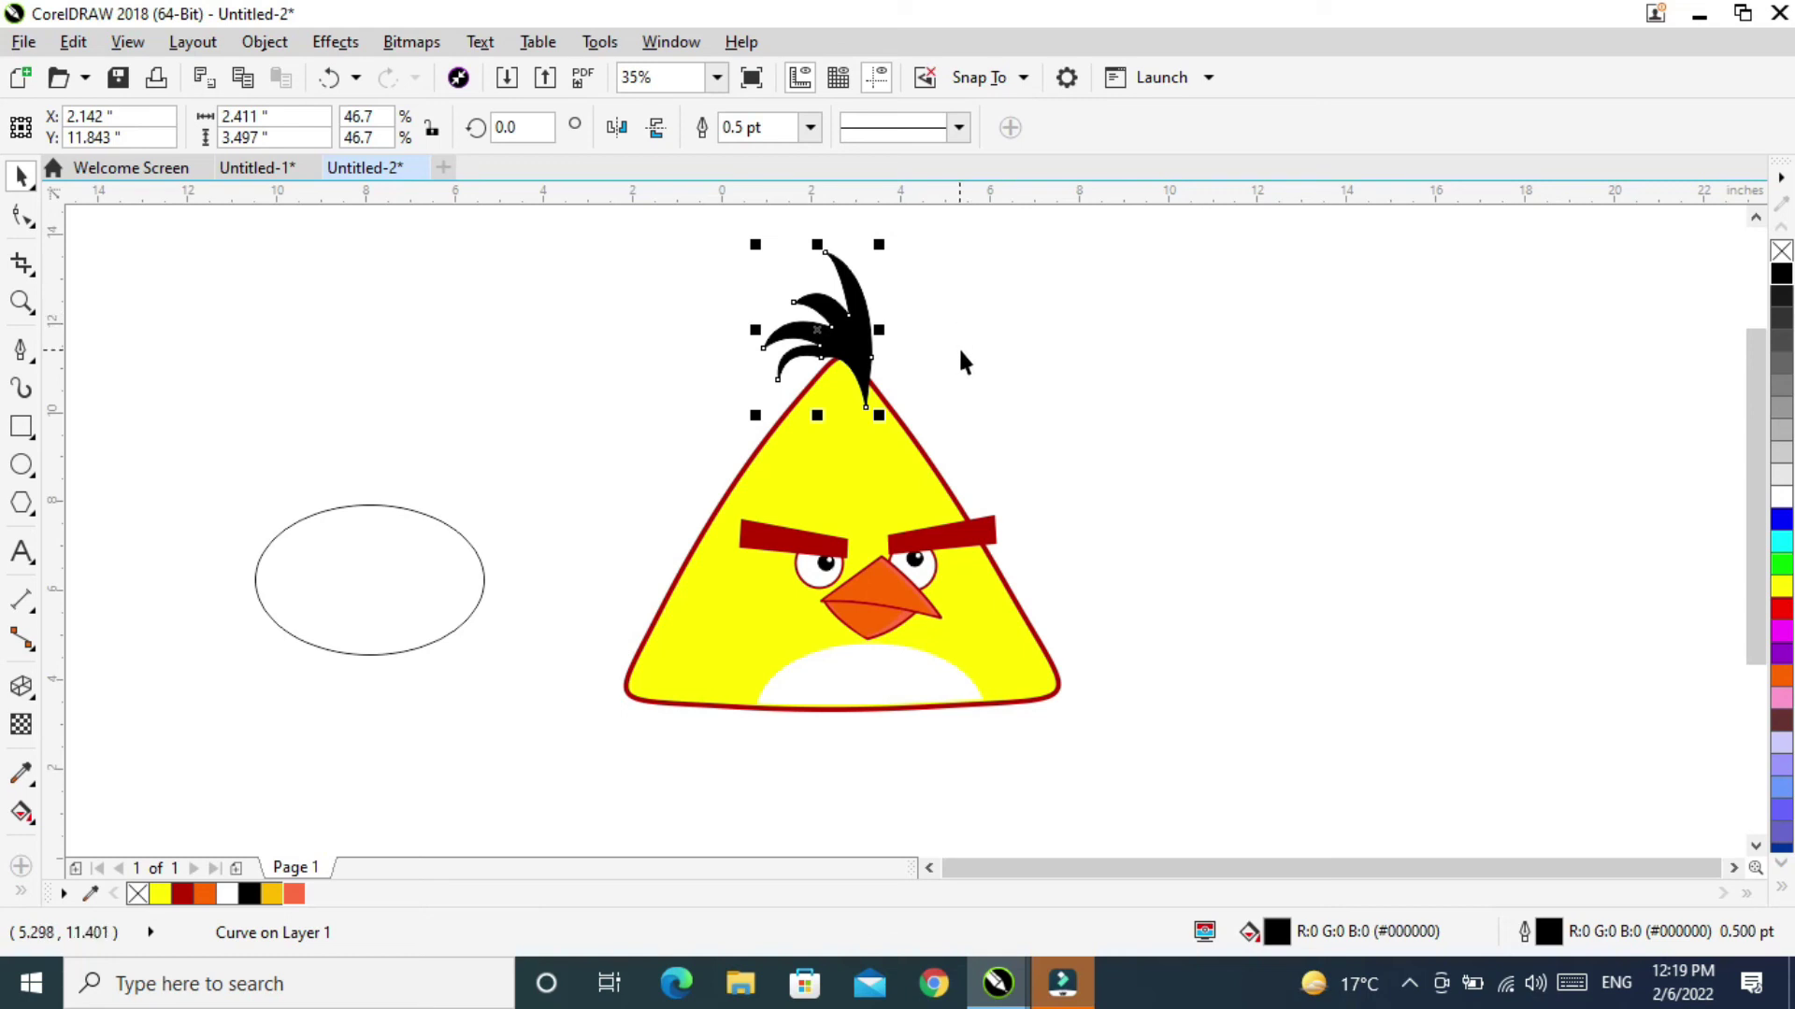
left_click(1018, 335)
Duplicate the head tuft onto the body's lower left edge and rotate the copy to about 325.58 degrees.
left_click(846, 351)
left_click_drag(841, 339, 656, 614)
left_click(643, 613)
left_click_drag(690, 523, 736, 572)
left_click(523, 703)
Nudge the rotated tuft against the body's left edge, send it behind the yellow body and deselect it.
left_click_drag(667, 626, 654, 617)
left_click(654, 622)
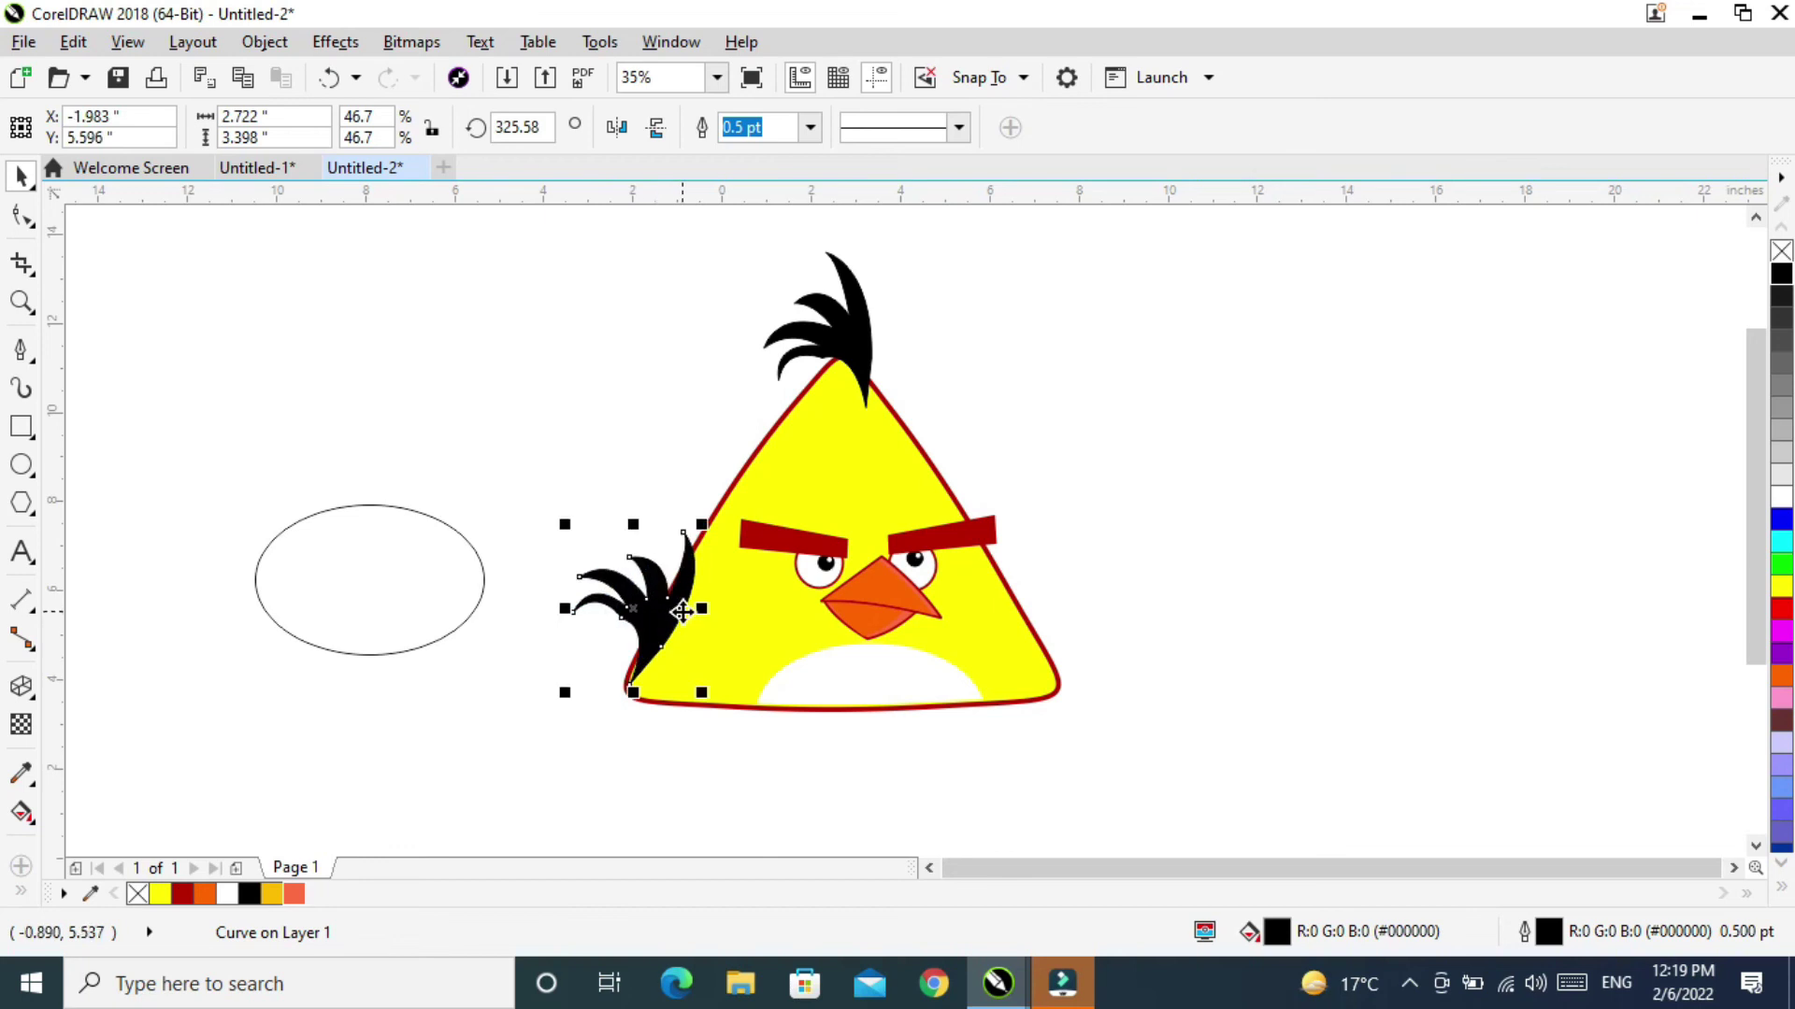
left_click(1186, 372)
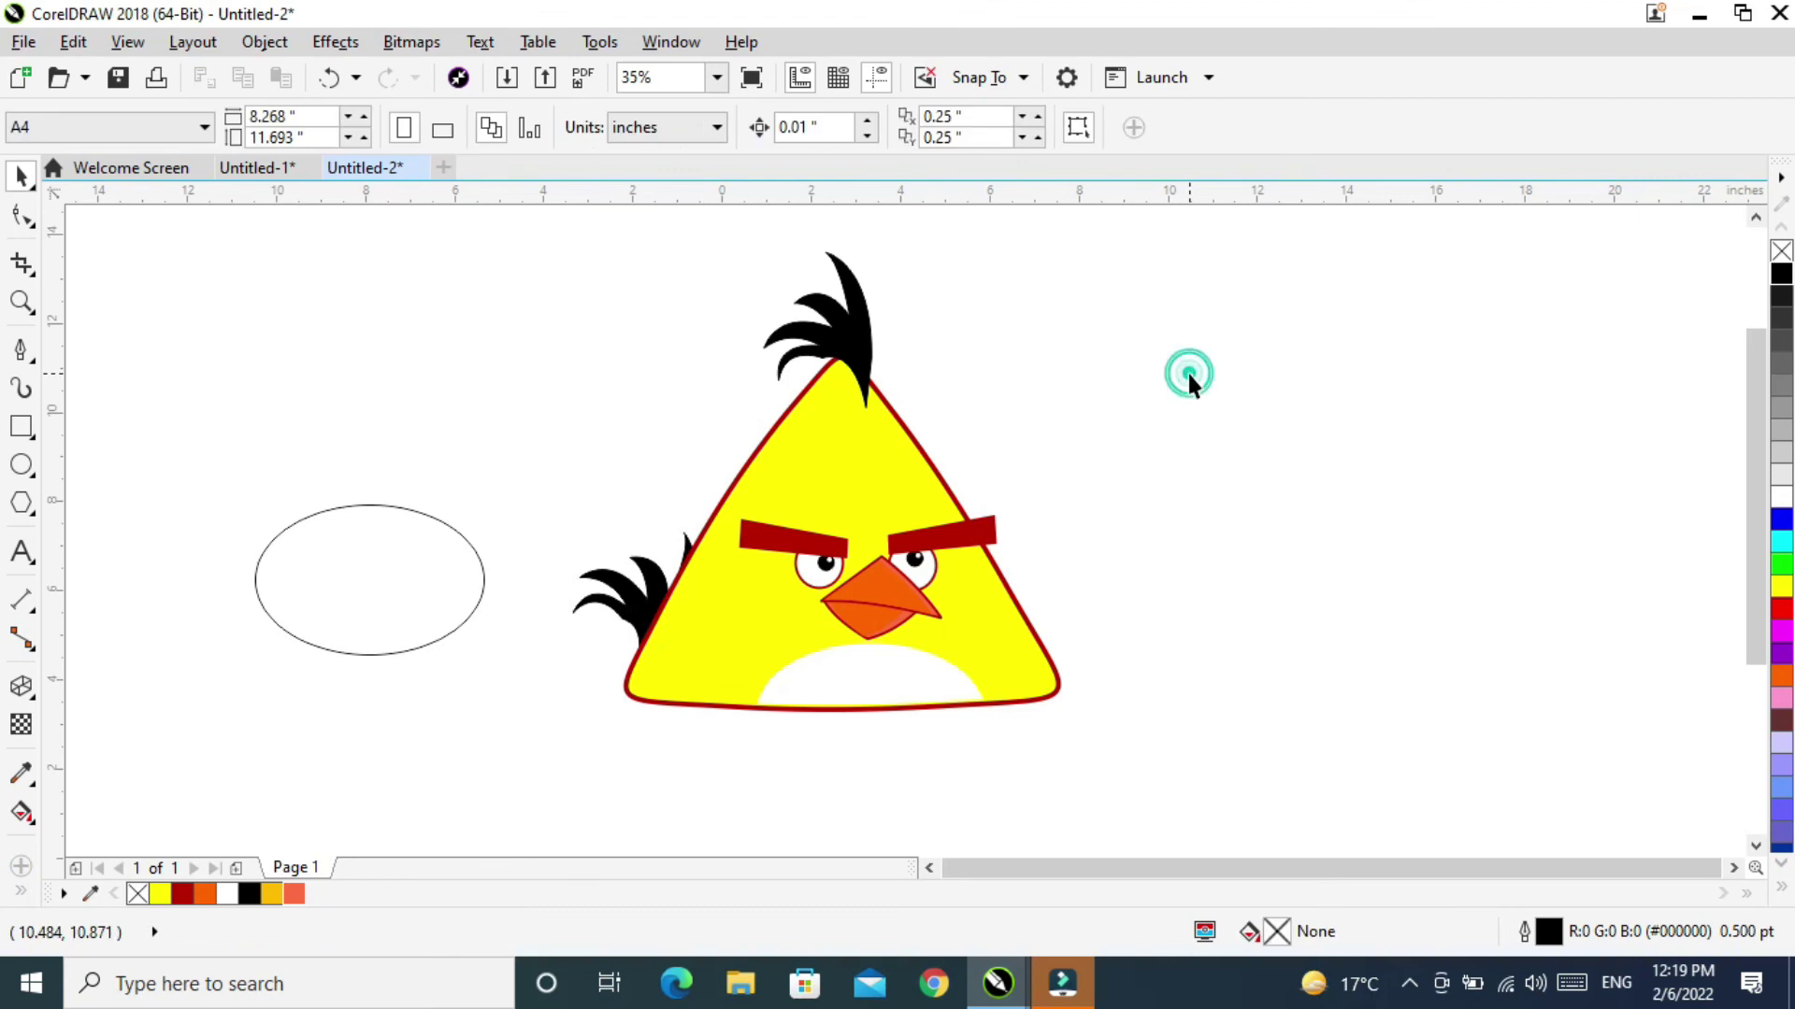
Reshape the tail tuft by moving its protruding upper node inward behind the yellow body, leaving only the feathers outside the body's edge.
left_click(688, 540)
left_click(454, 745)
left_click(617, 617)
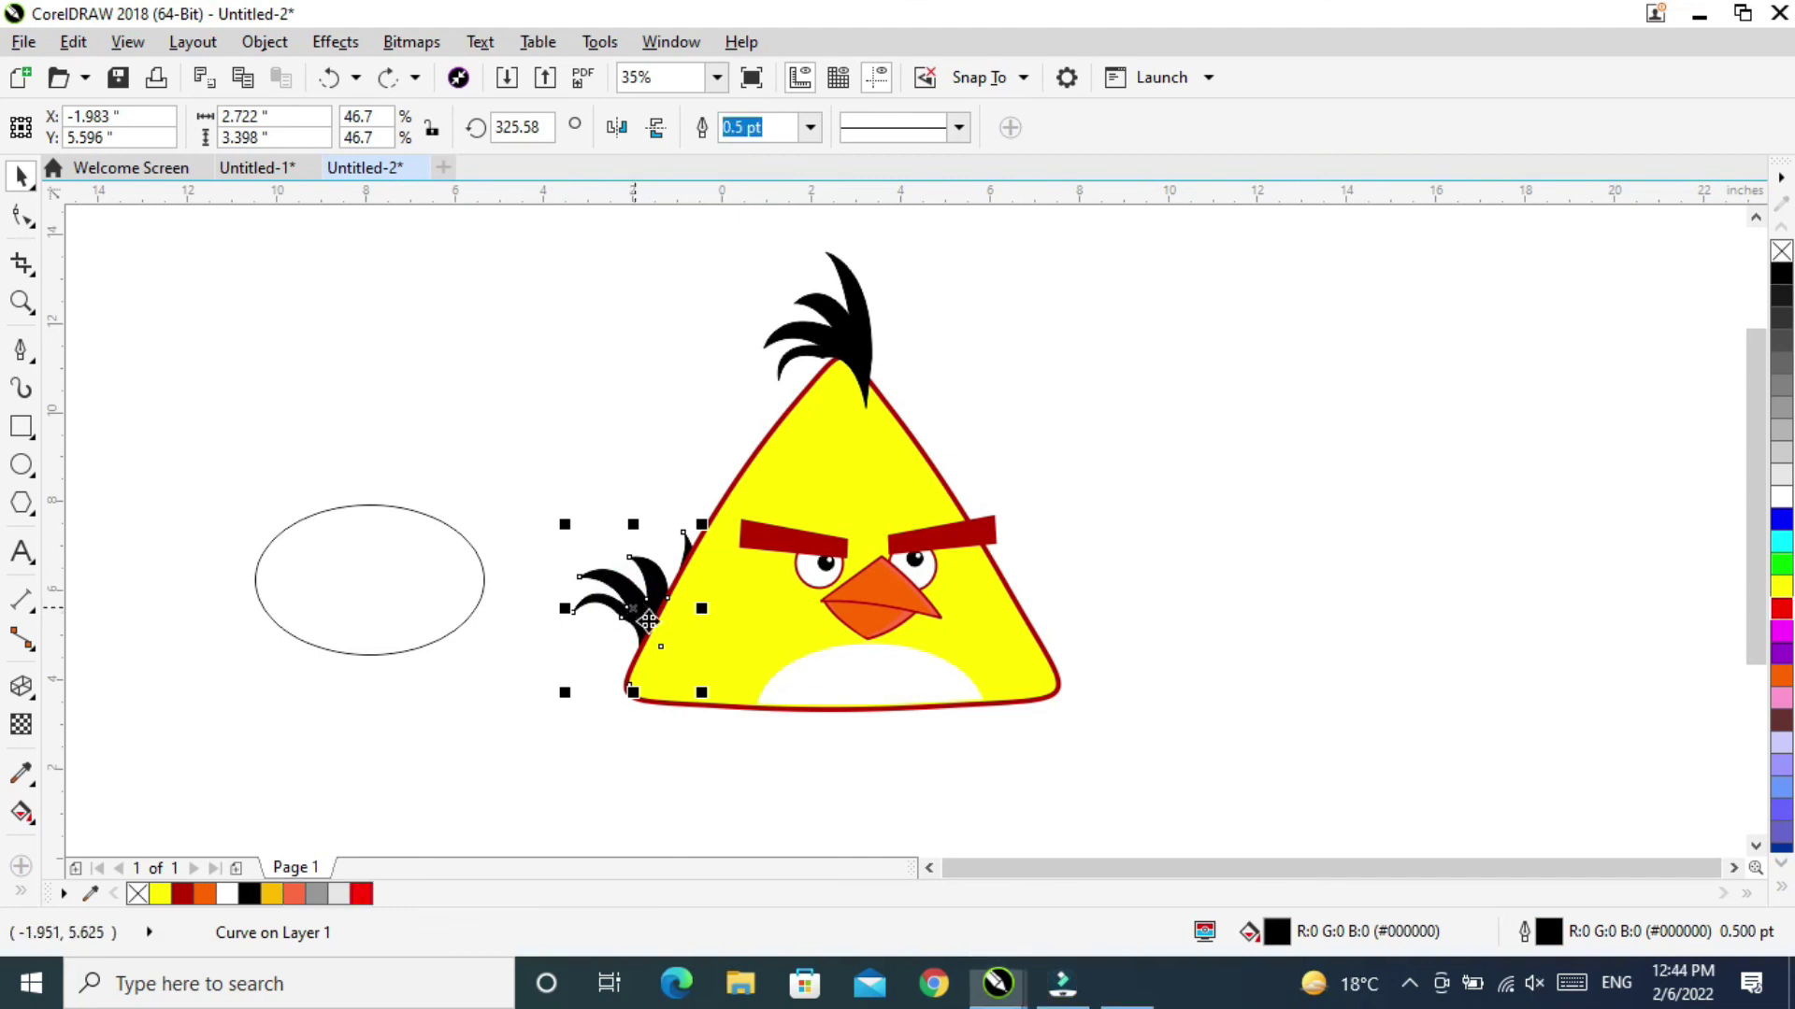
left_click(617, 445)
left_click(628, 593)
left_click(336, 41)
left_click(309, 20)
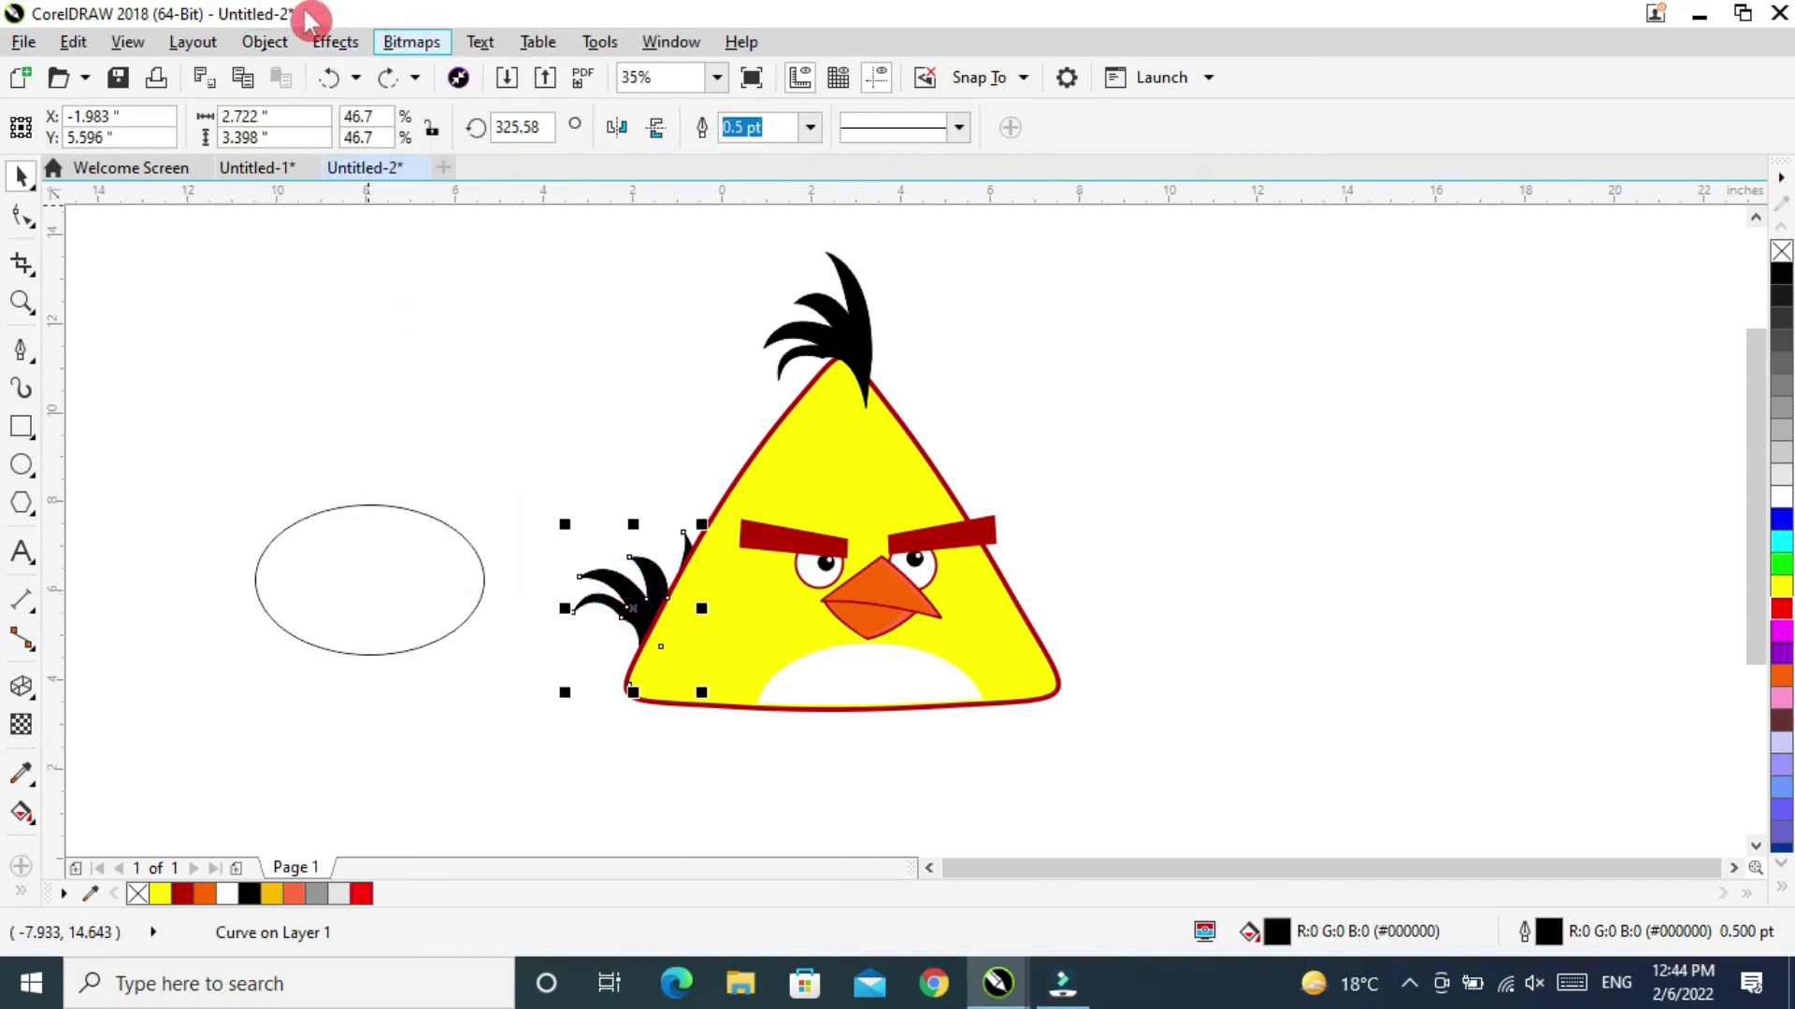
left_click(265, 41)
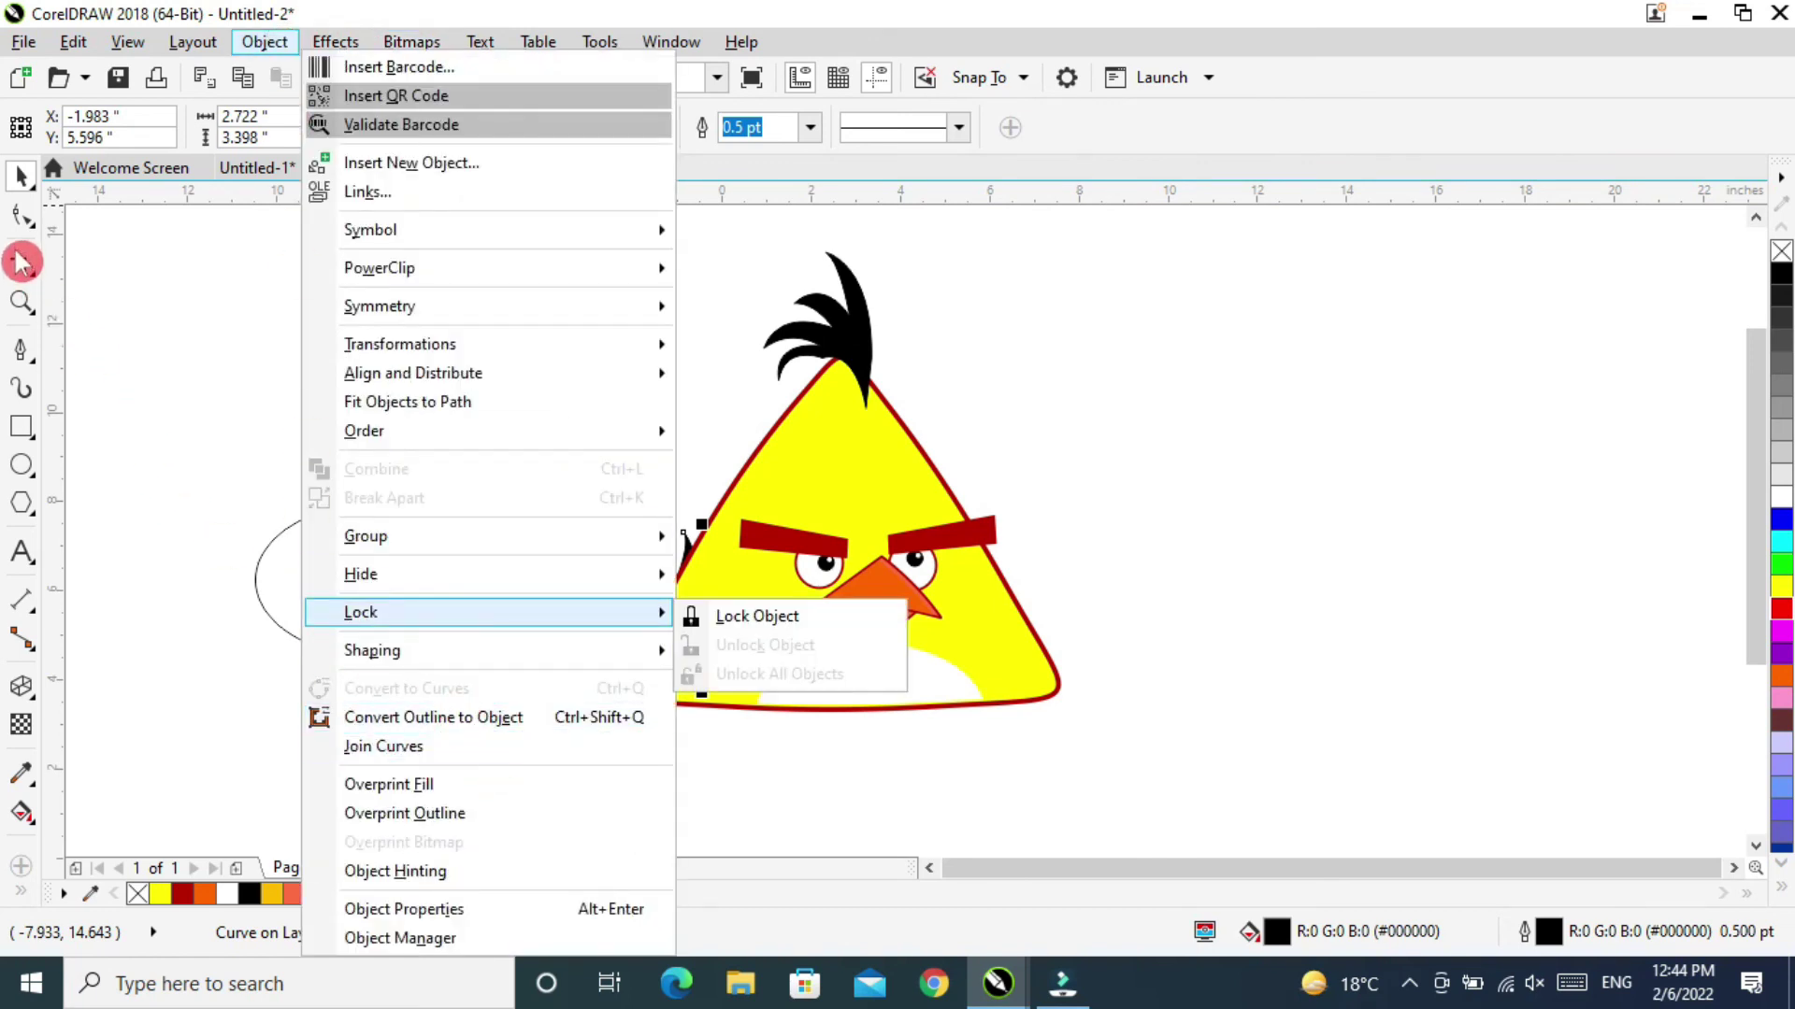
left_click(21, 224)
left_click(21, 216)
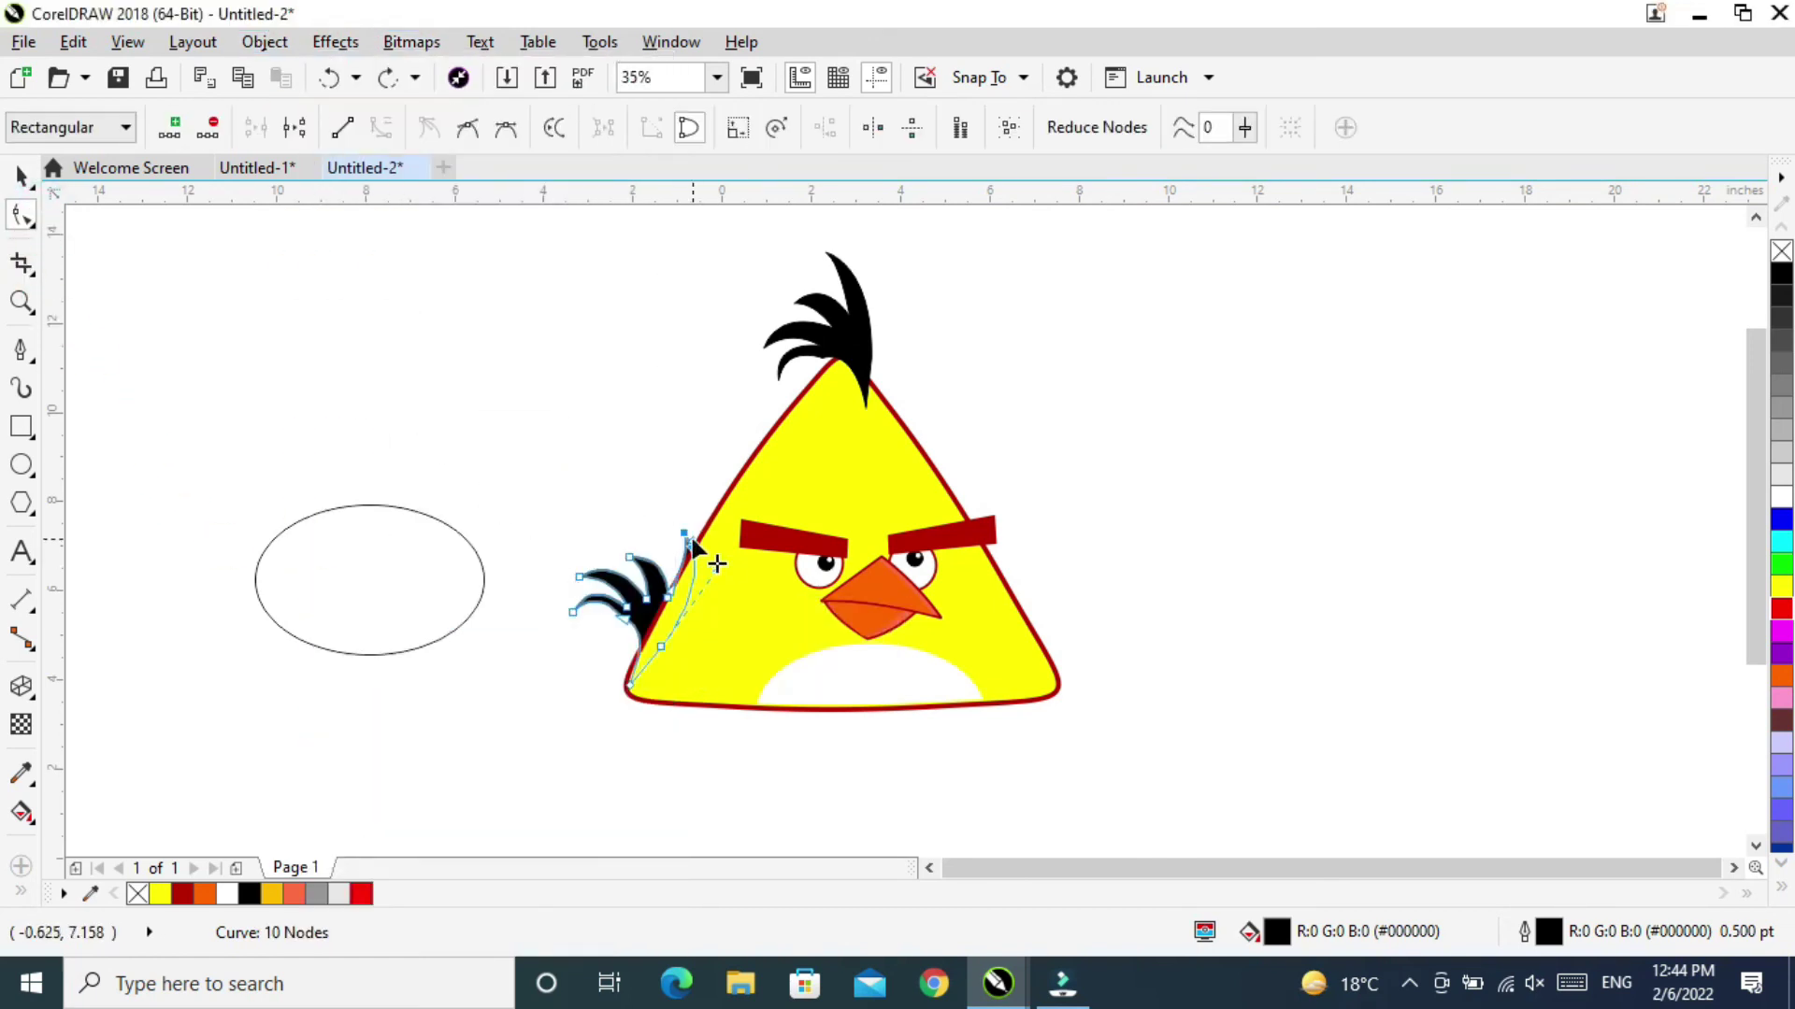
left_click_drag(687, 532, 704, 535)
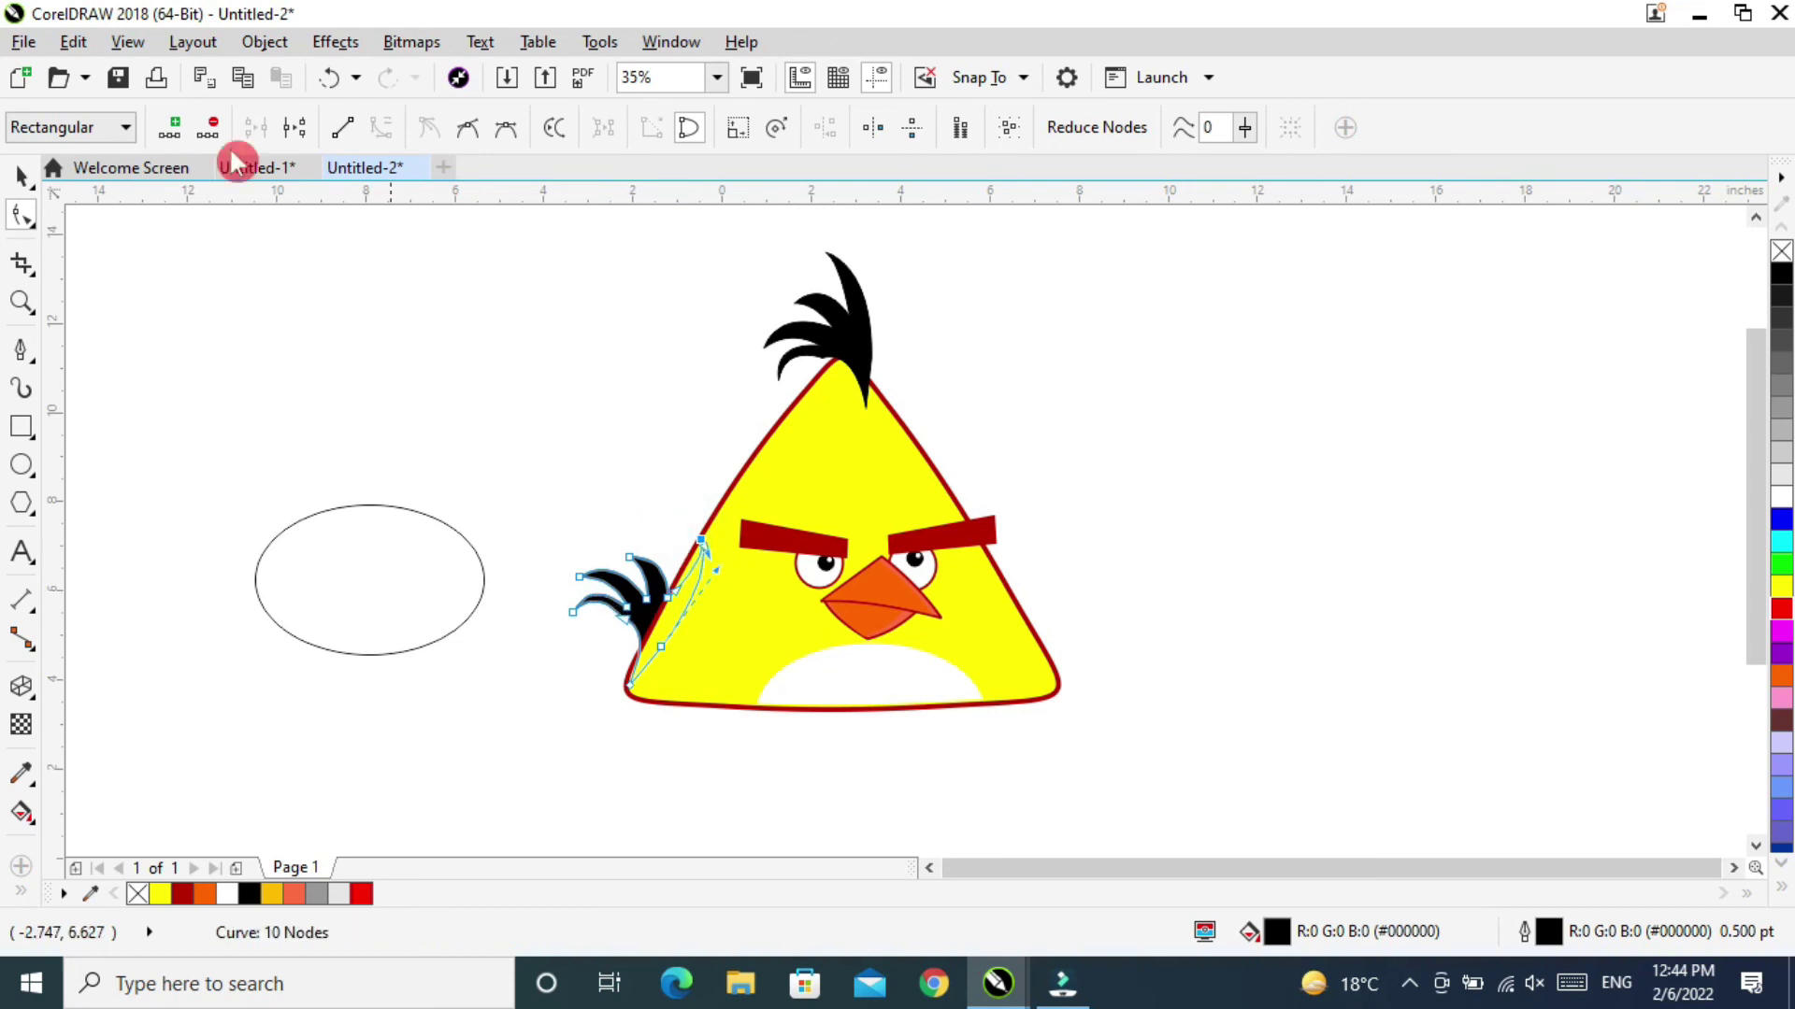
left_click(20, 180)
left_click(520, 356)
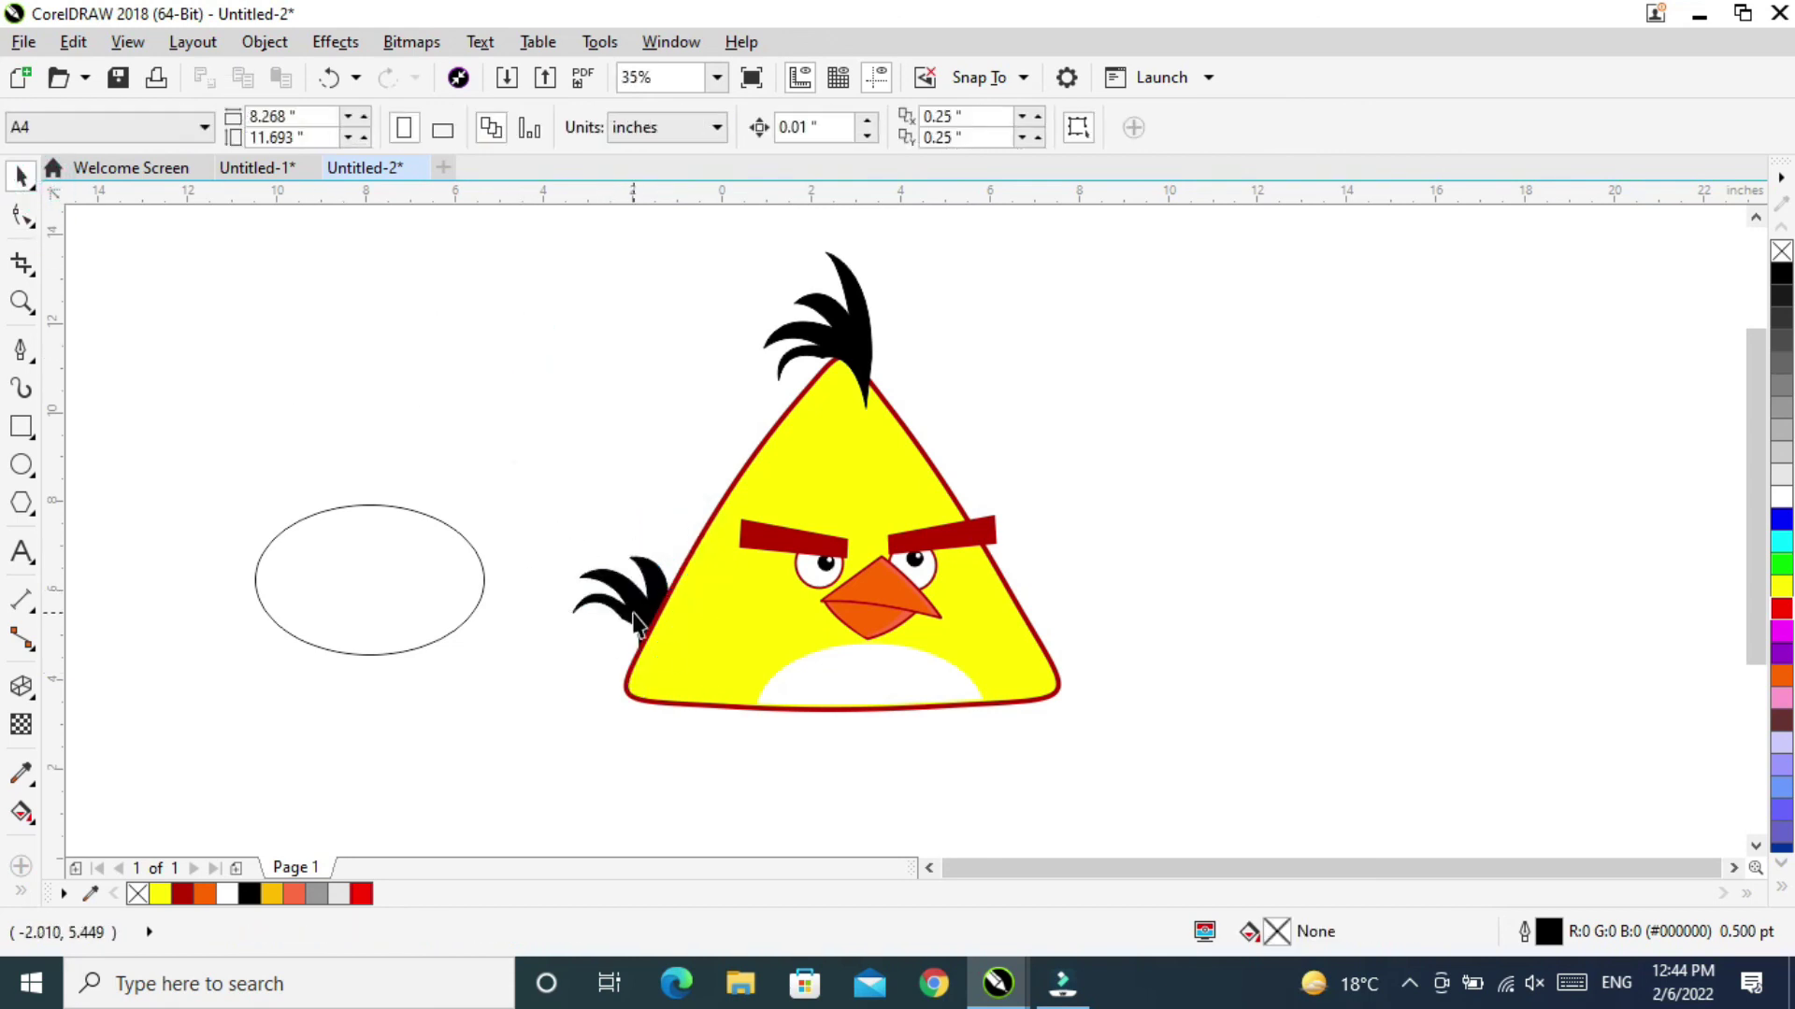
Start a Pen curve at the body's tip, curving down inside its left edge and along the base to the lower right corner.
left_click(22, 360)
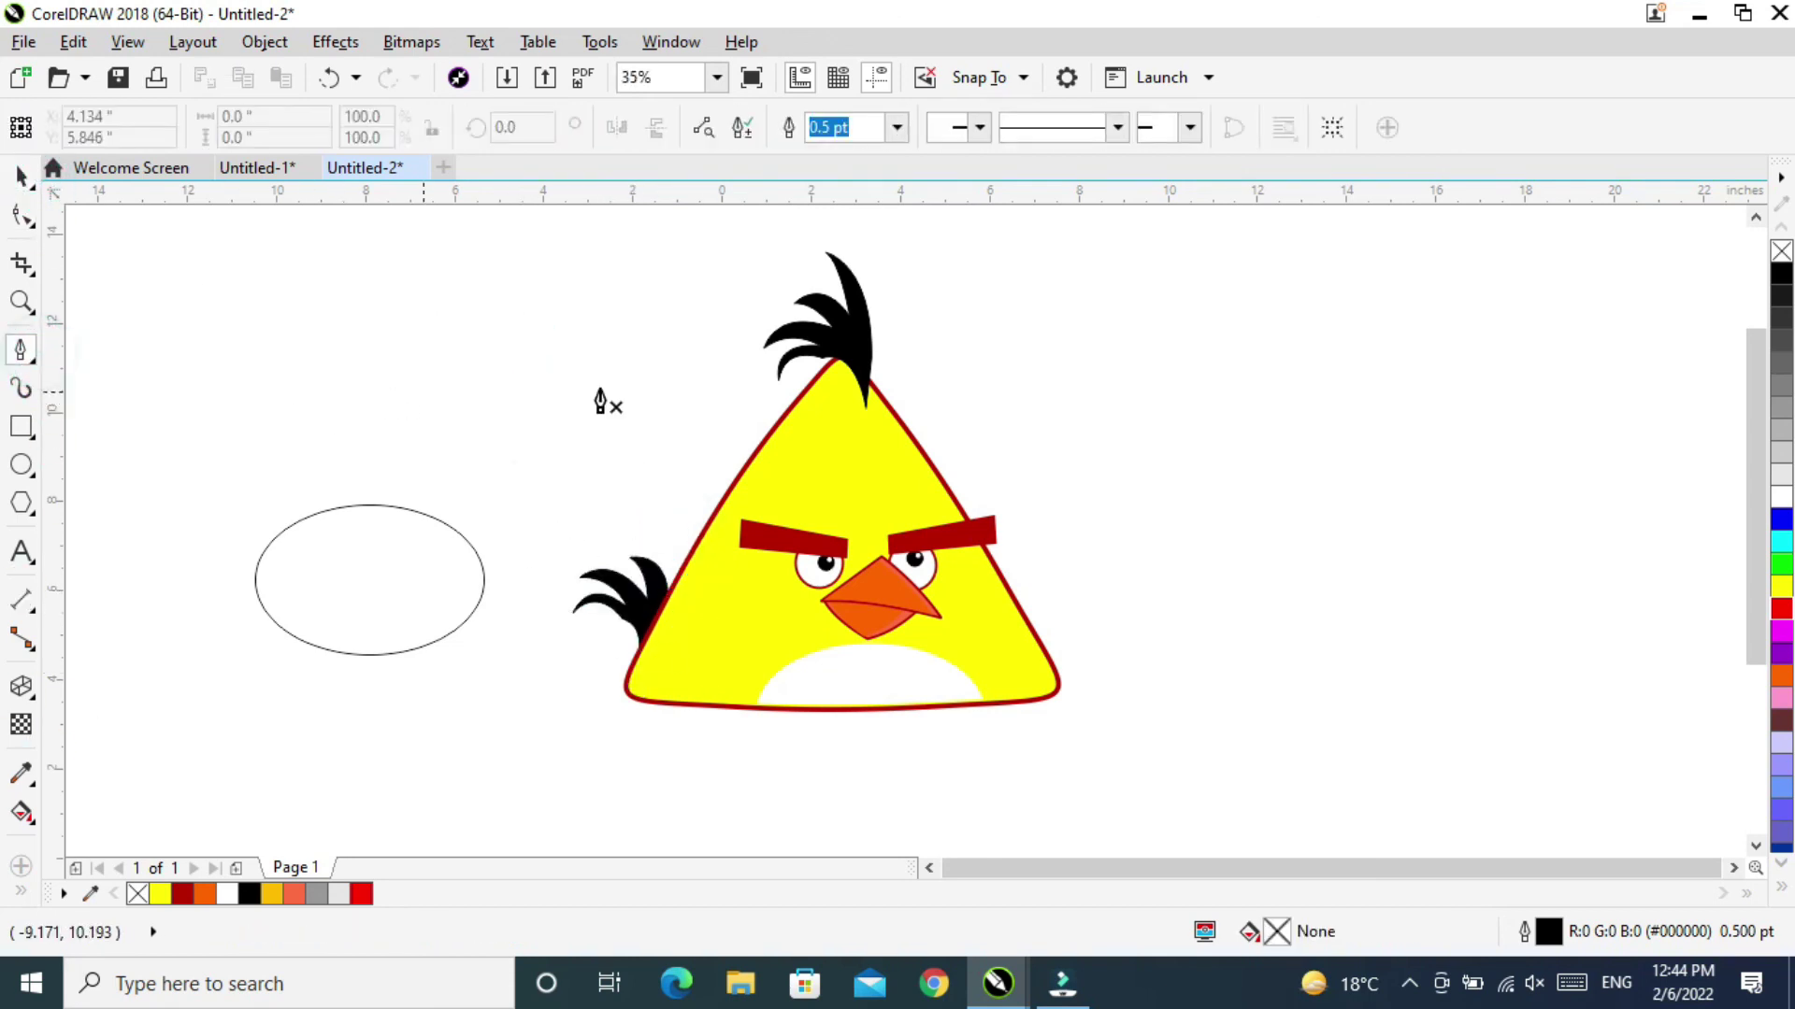
left_click(839, 364)
left_click_drag(699, 679, 786, 685)
key("space")
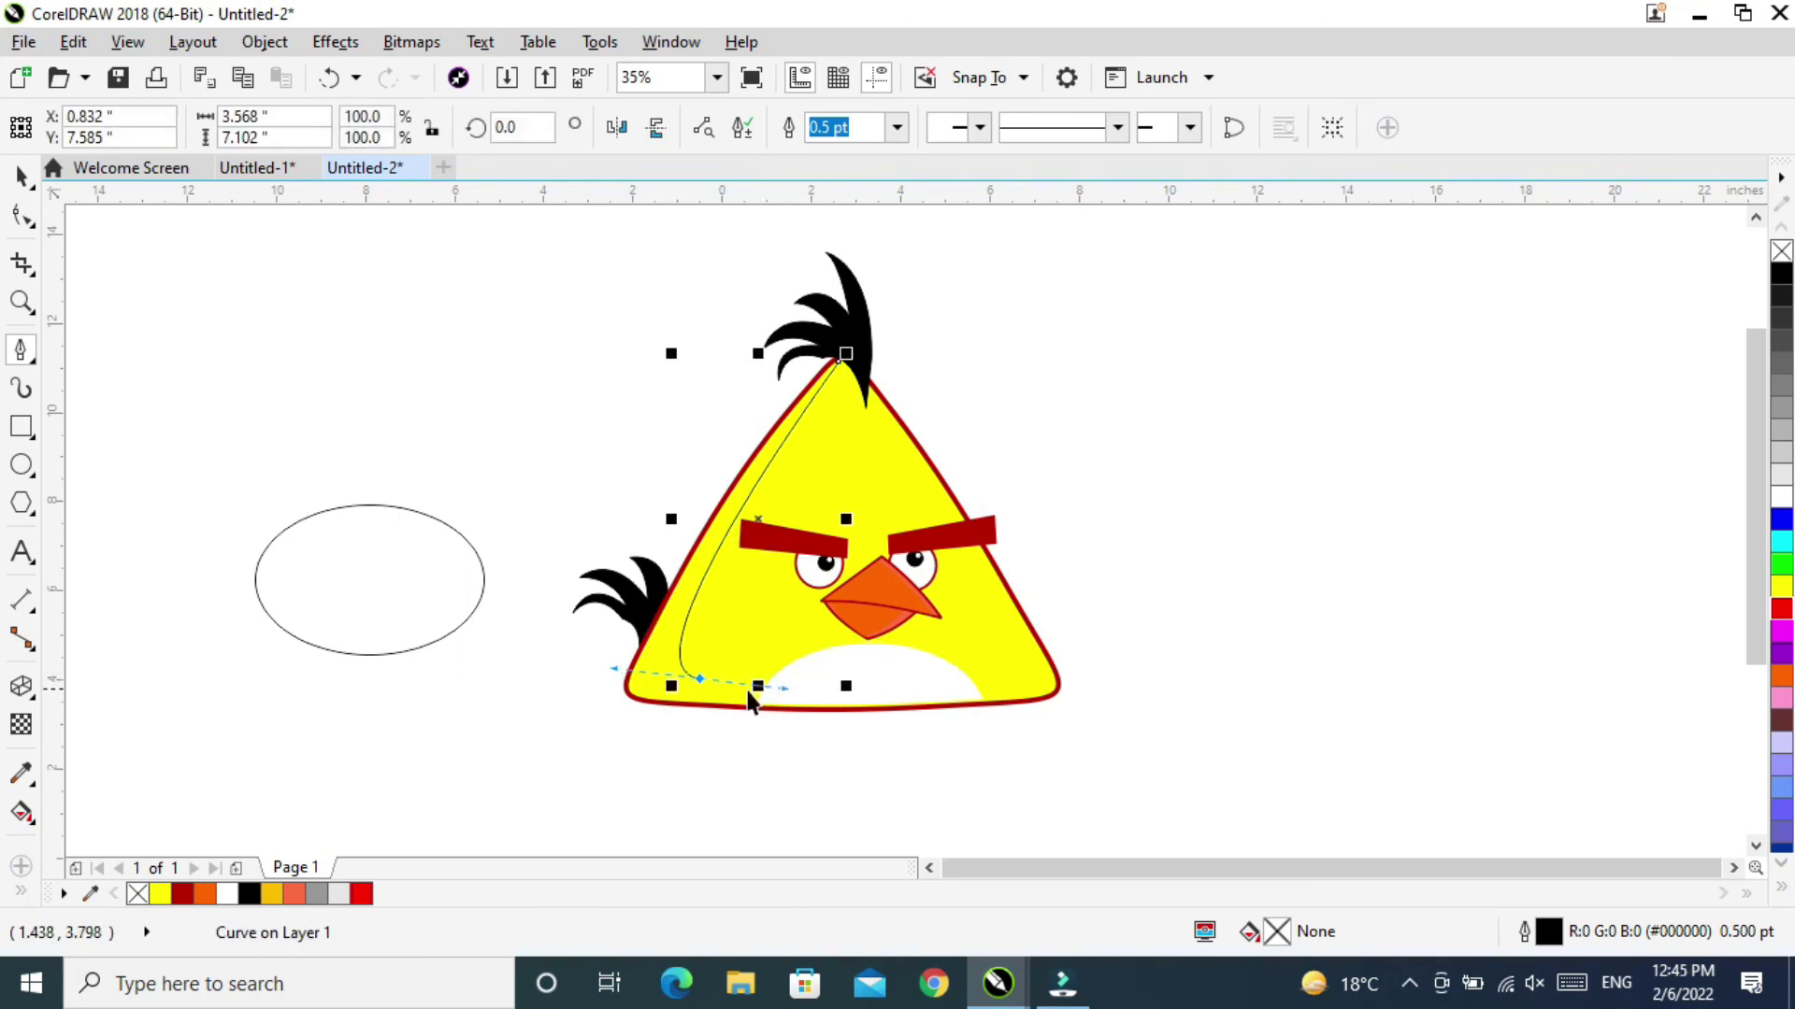
left_click(700, 680)
left_click_drag(1046, 695, 1148, 692)
Close the curve around the outside of the body's base and left side, making a shape about 14.97 by 9.52 inches.
left_click(1162, 755)
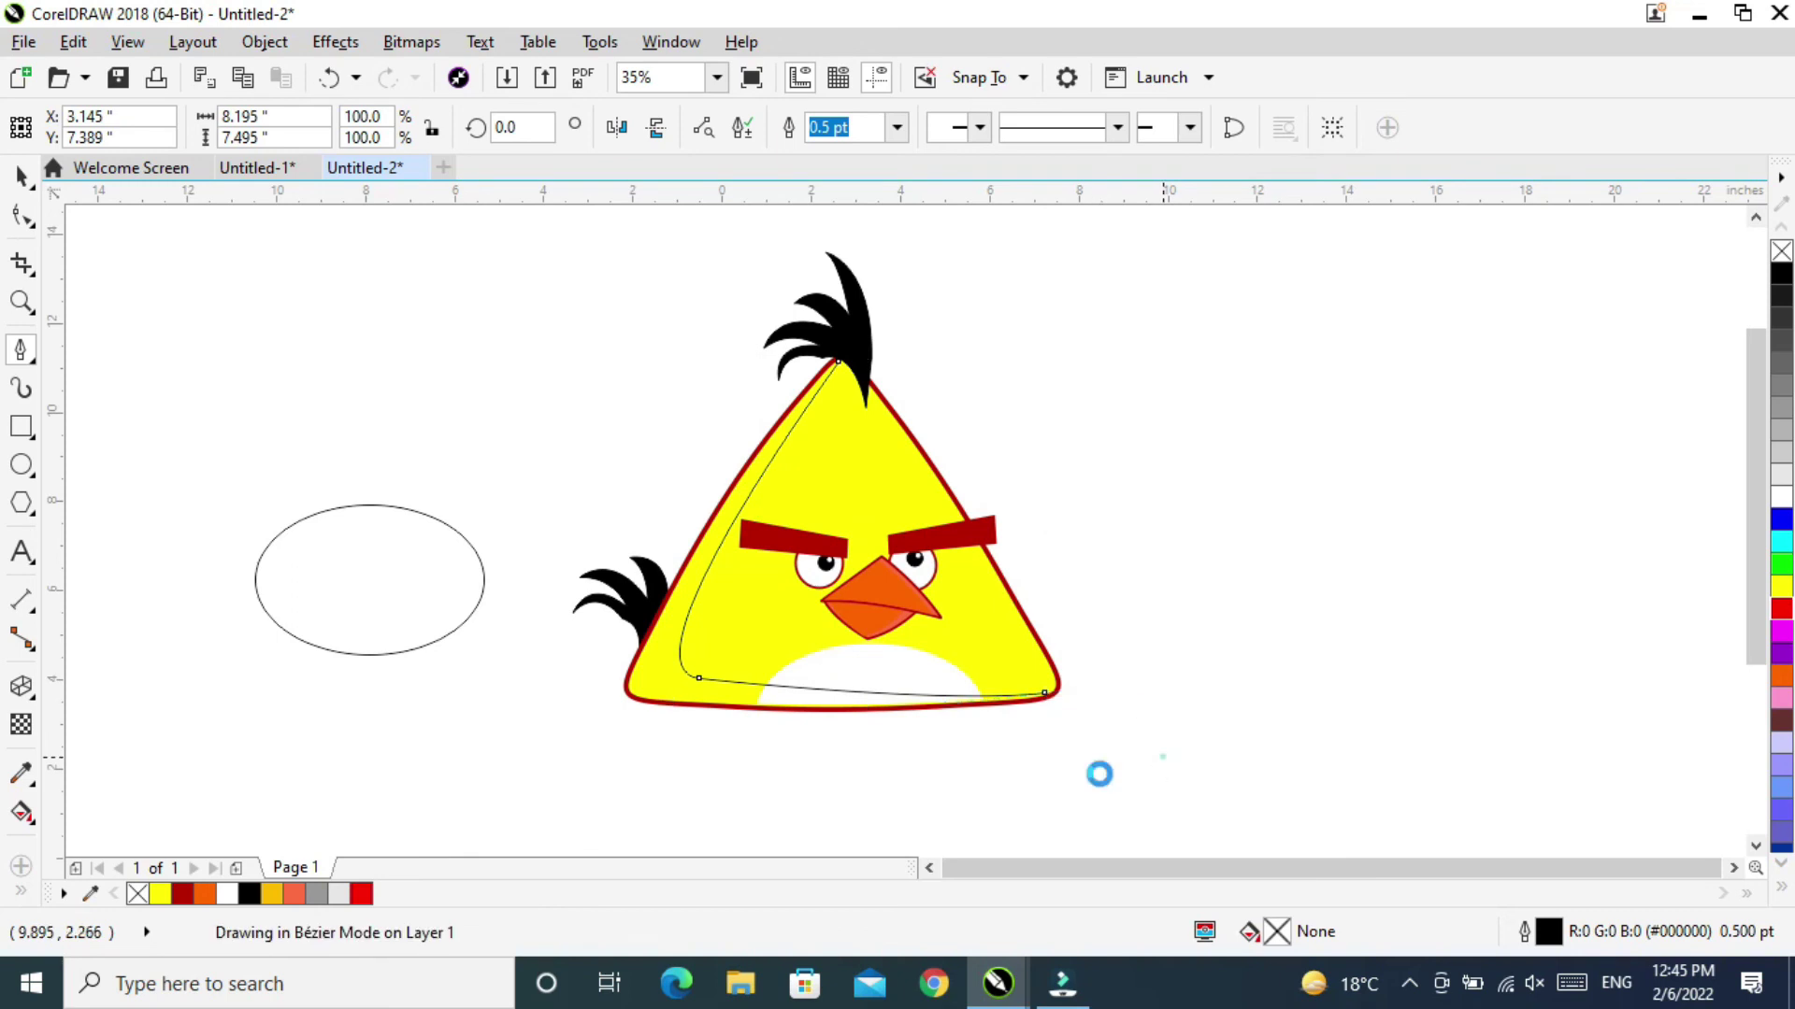
left_click(674, 786)
left_click(495, 741)
left_click(576, 470)
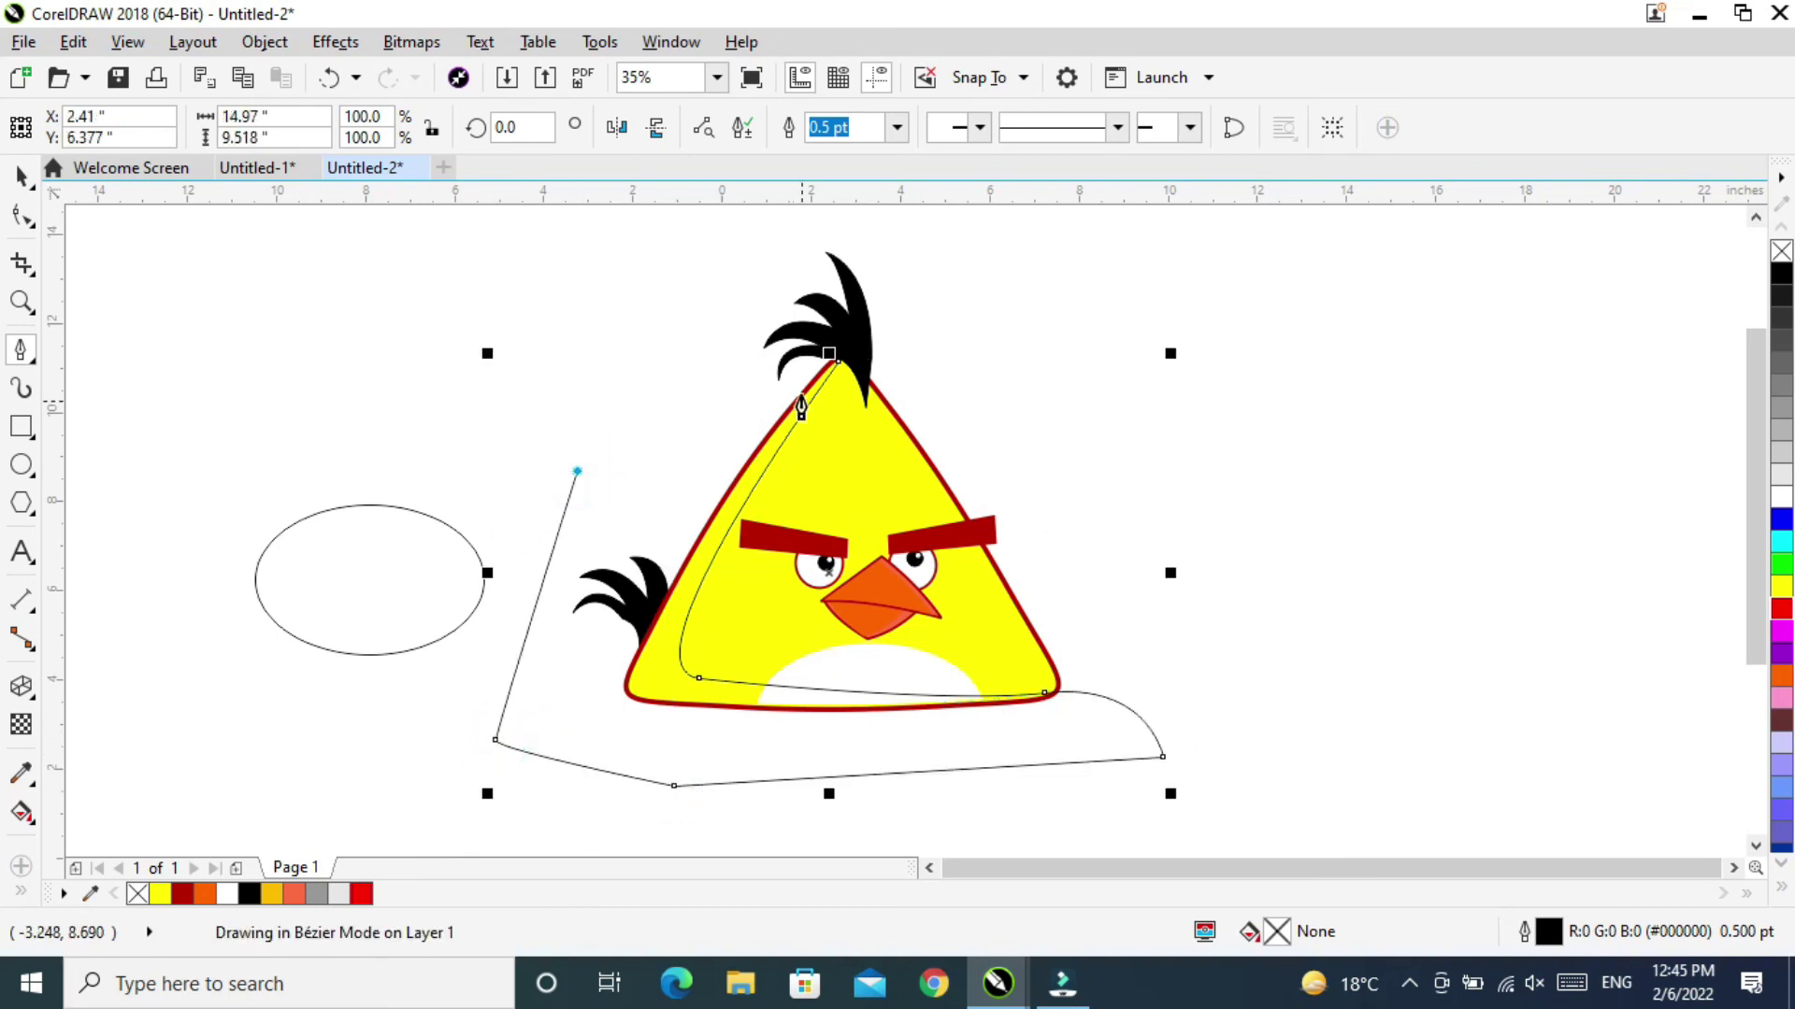
left_click(708, 384)
left_click(830, 354)
left_click(21, 176)
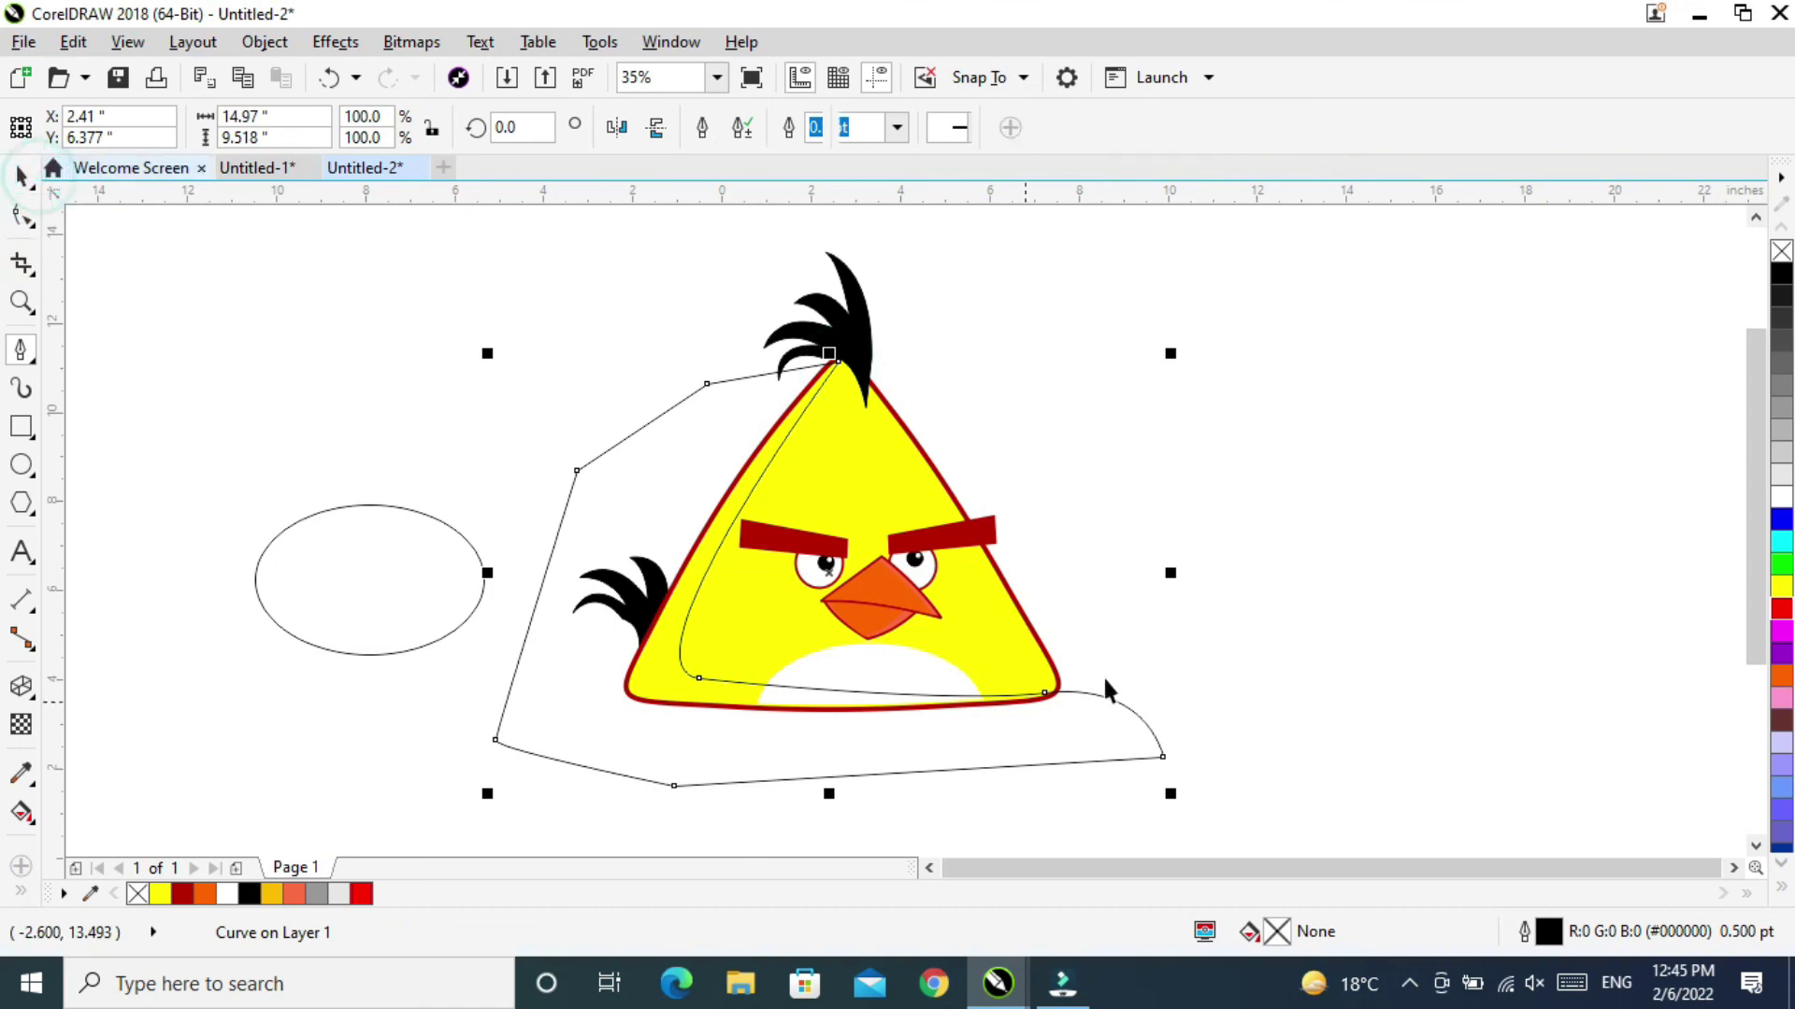
Intersect the closed curve with the yellow body to create a shading strip along its left and bottom edges.
left_click(1447, 453)
left_click(1103, 758)
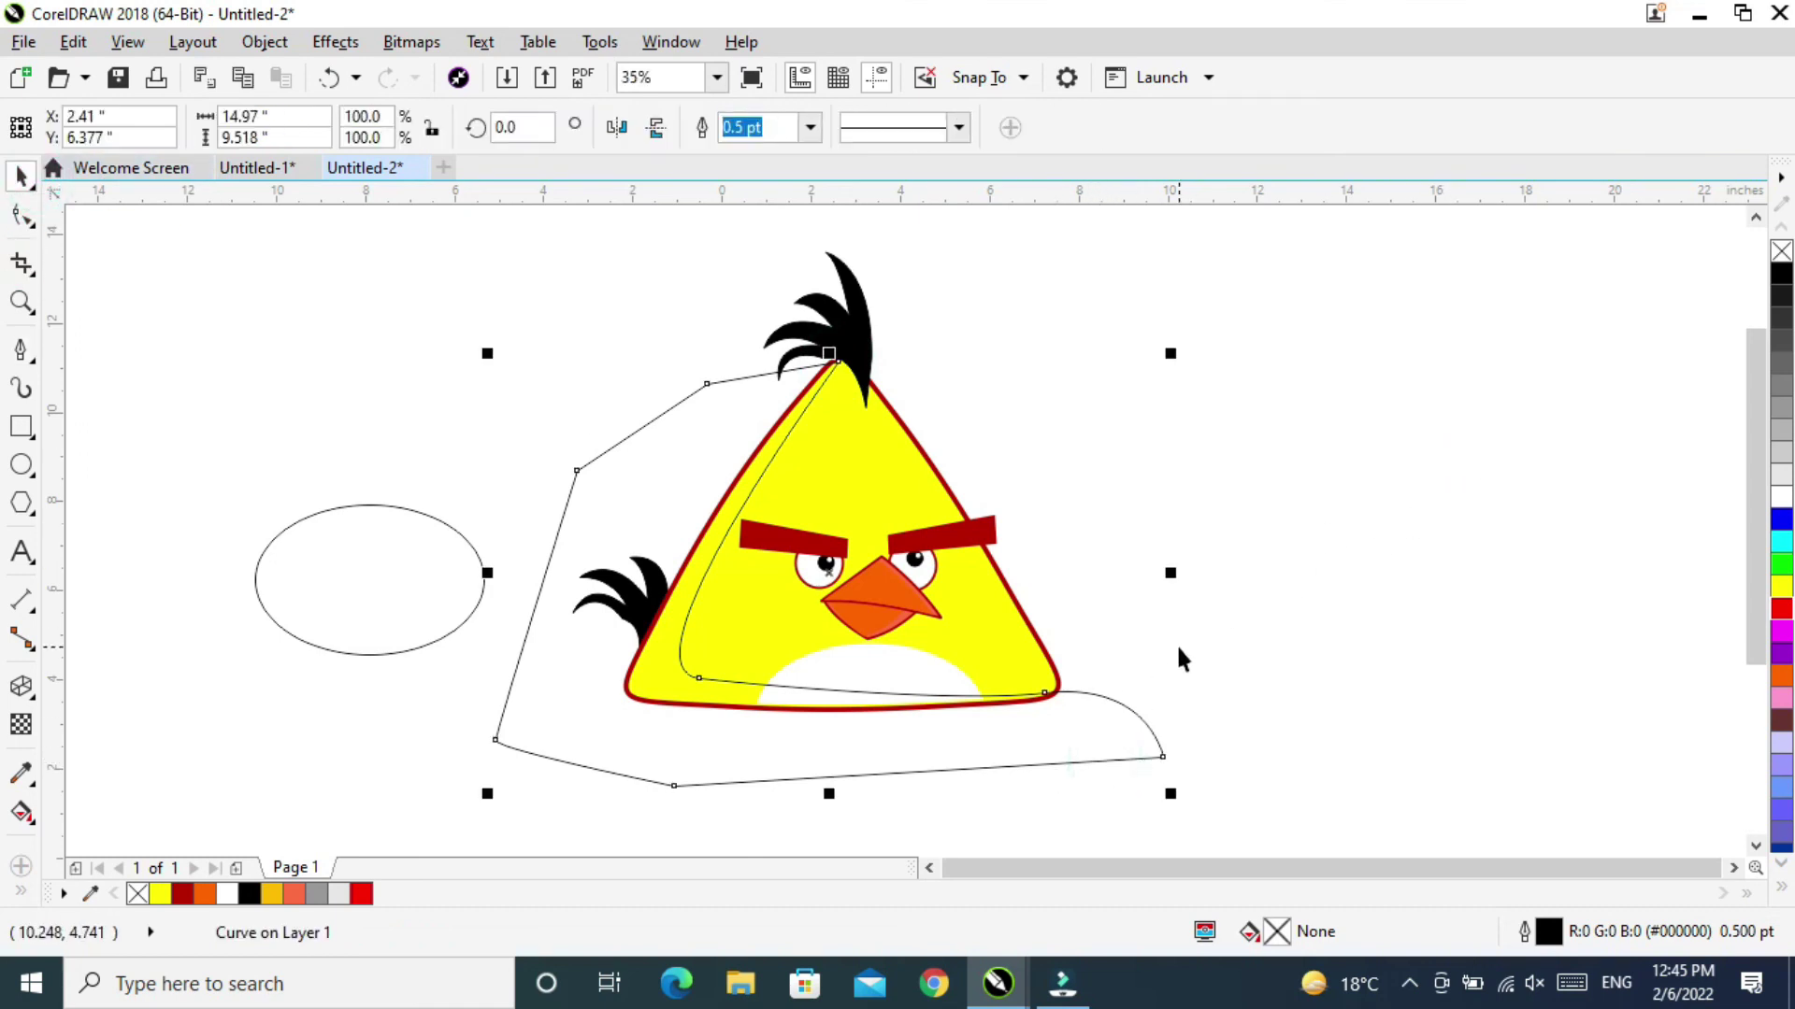
left_click(1018, 632, "shift")
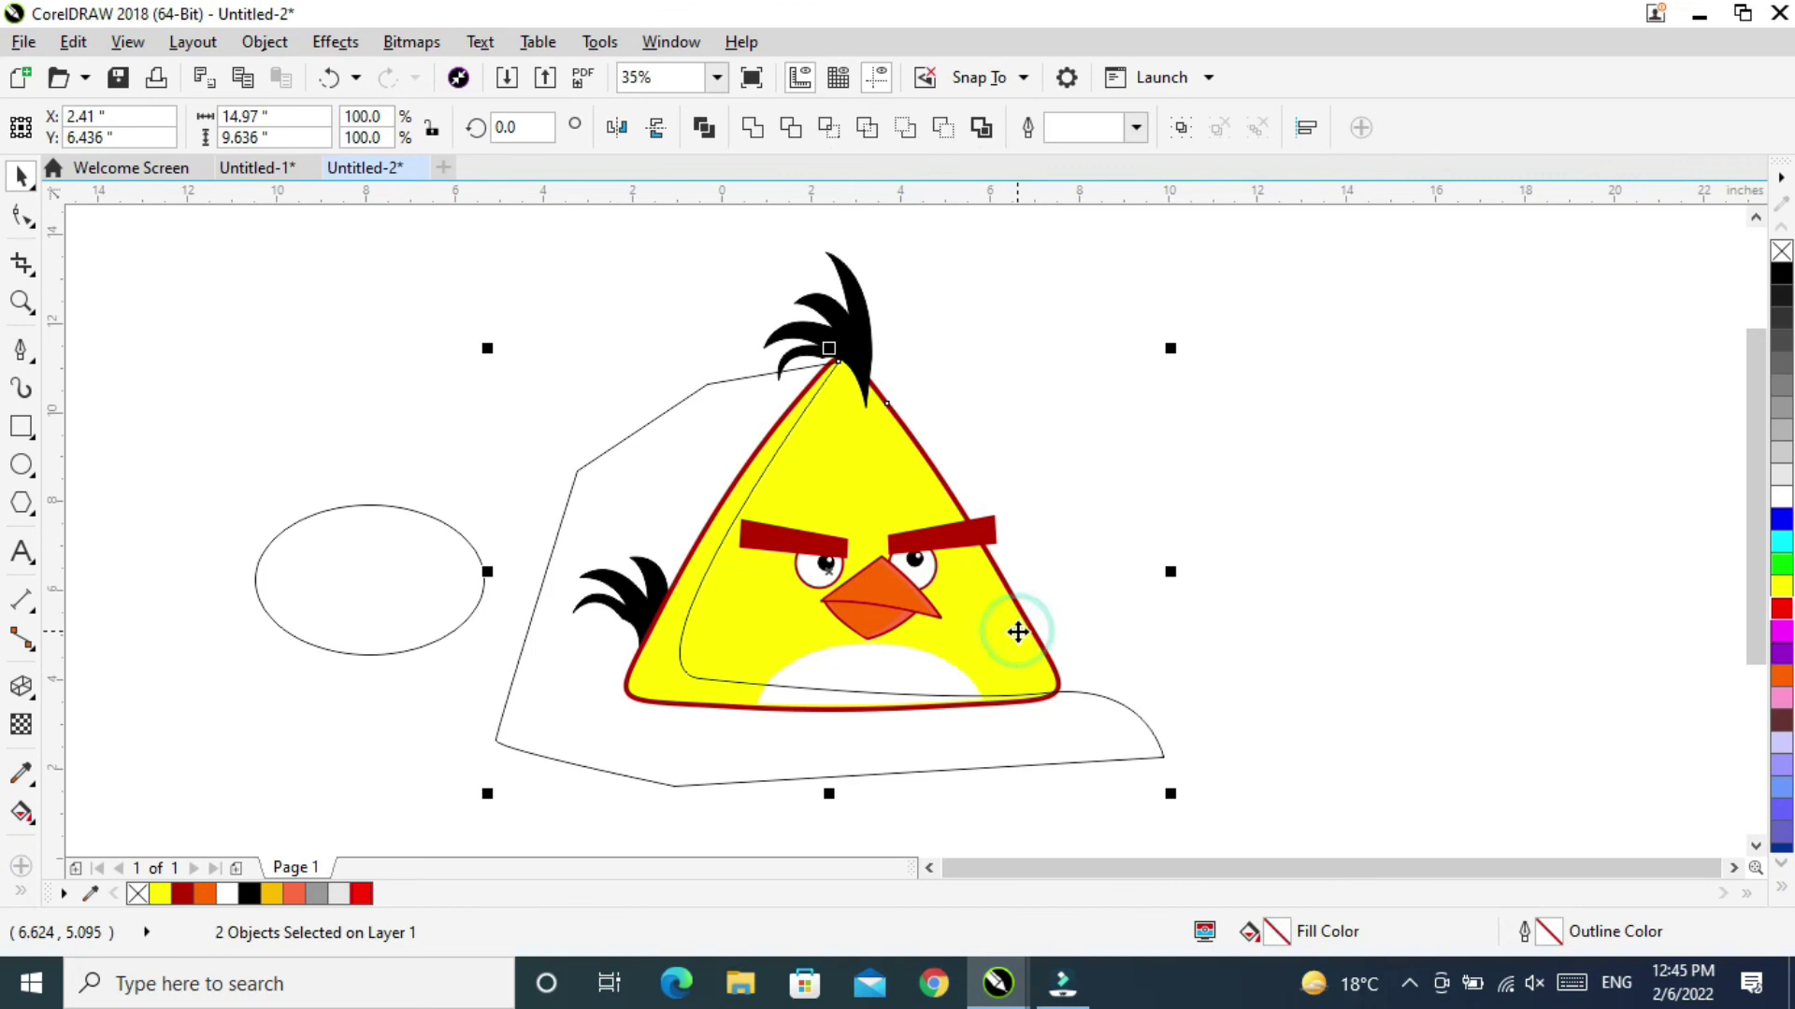
left_click(832, 131)
left_click(1337, 576)
Move the leftover cutting curve away from the bird into the empty area on its left.
left_click_drag(729, 776, 67, 591)
left_click(254, 687)
left_click_drag(796, 781, 193, 817)
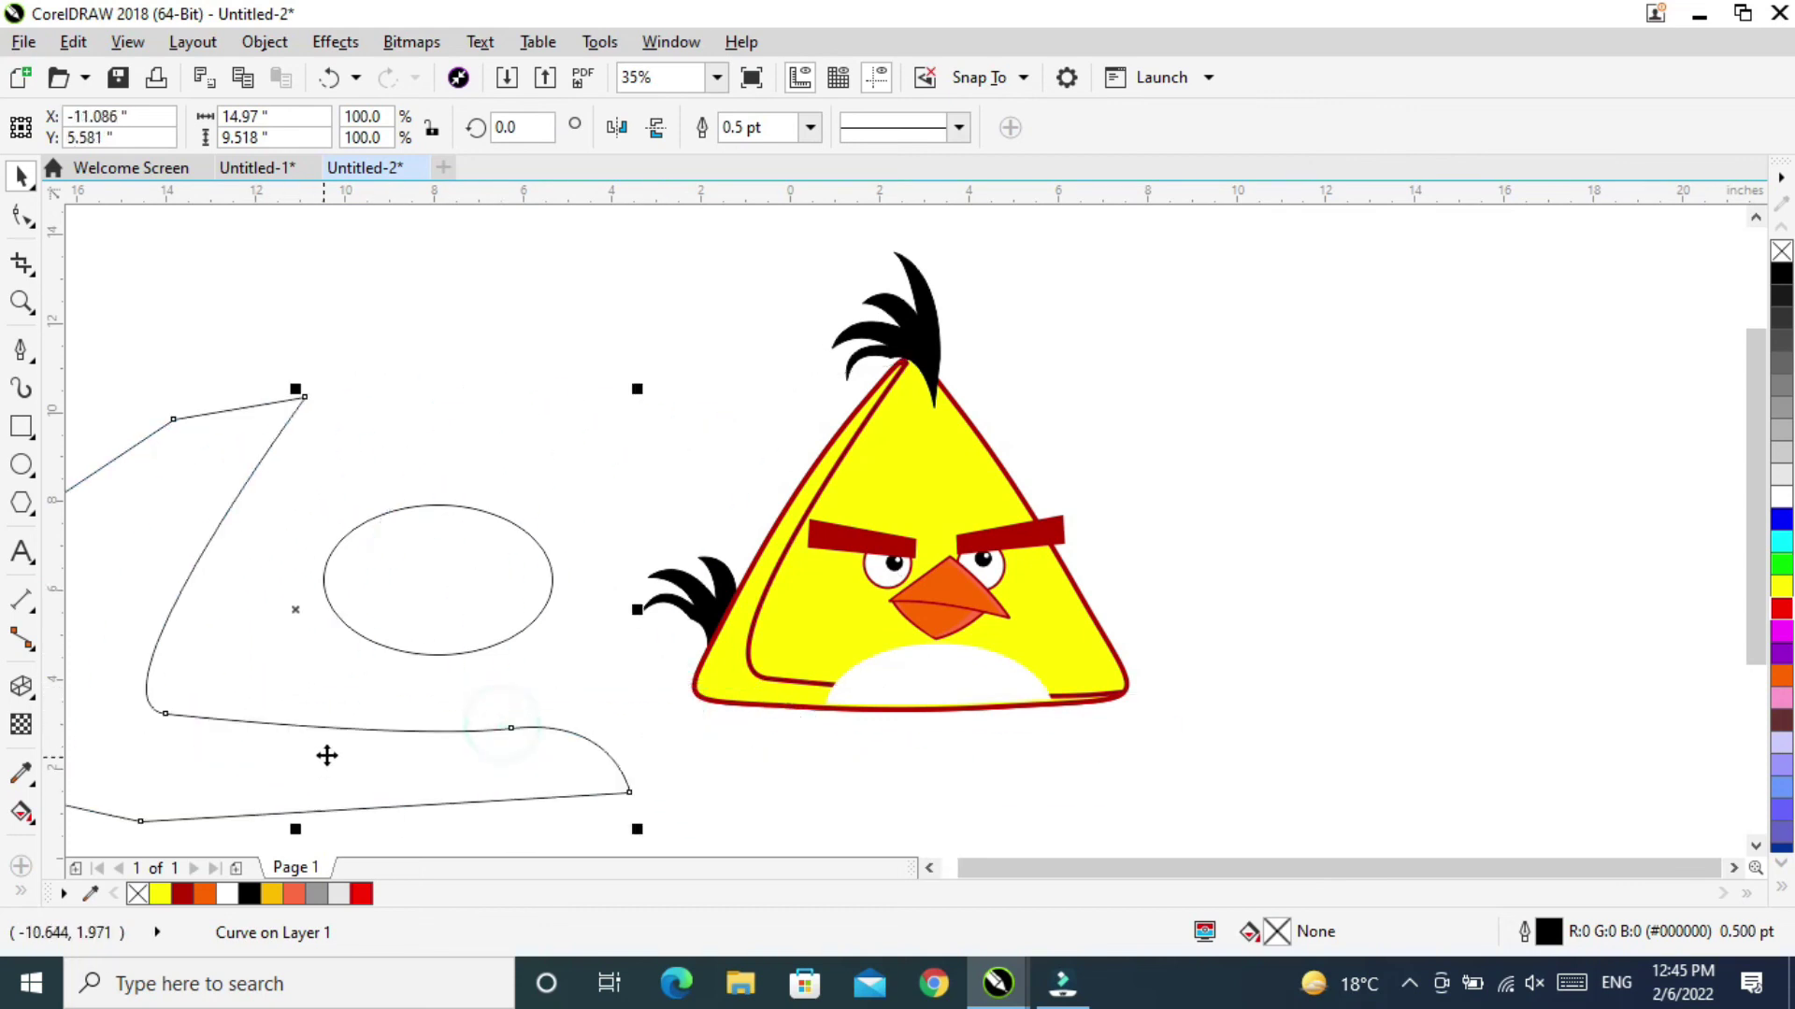
Remove the outline of the shading strip inside the body and fill the strip with black.
left_click(754, 669)
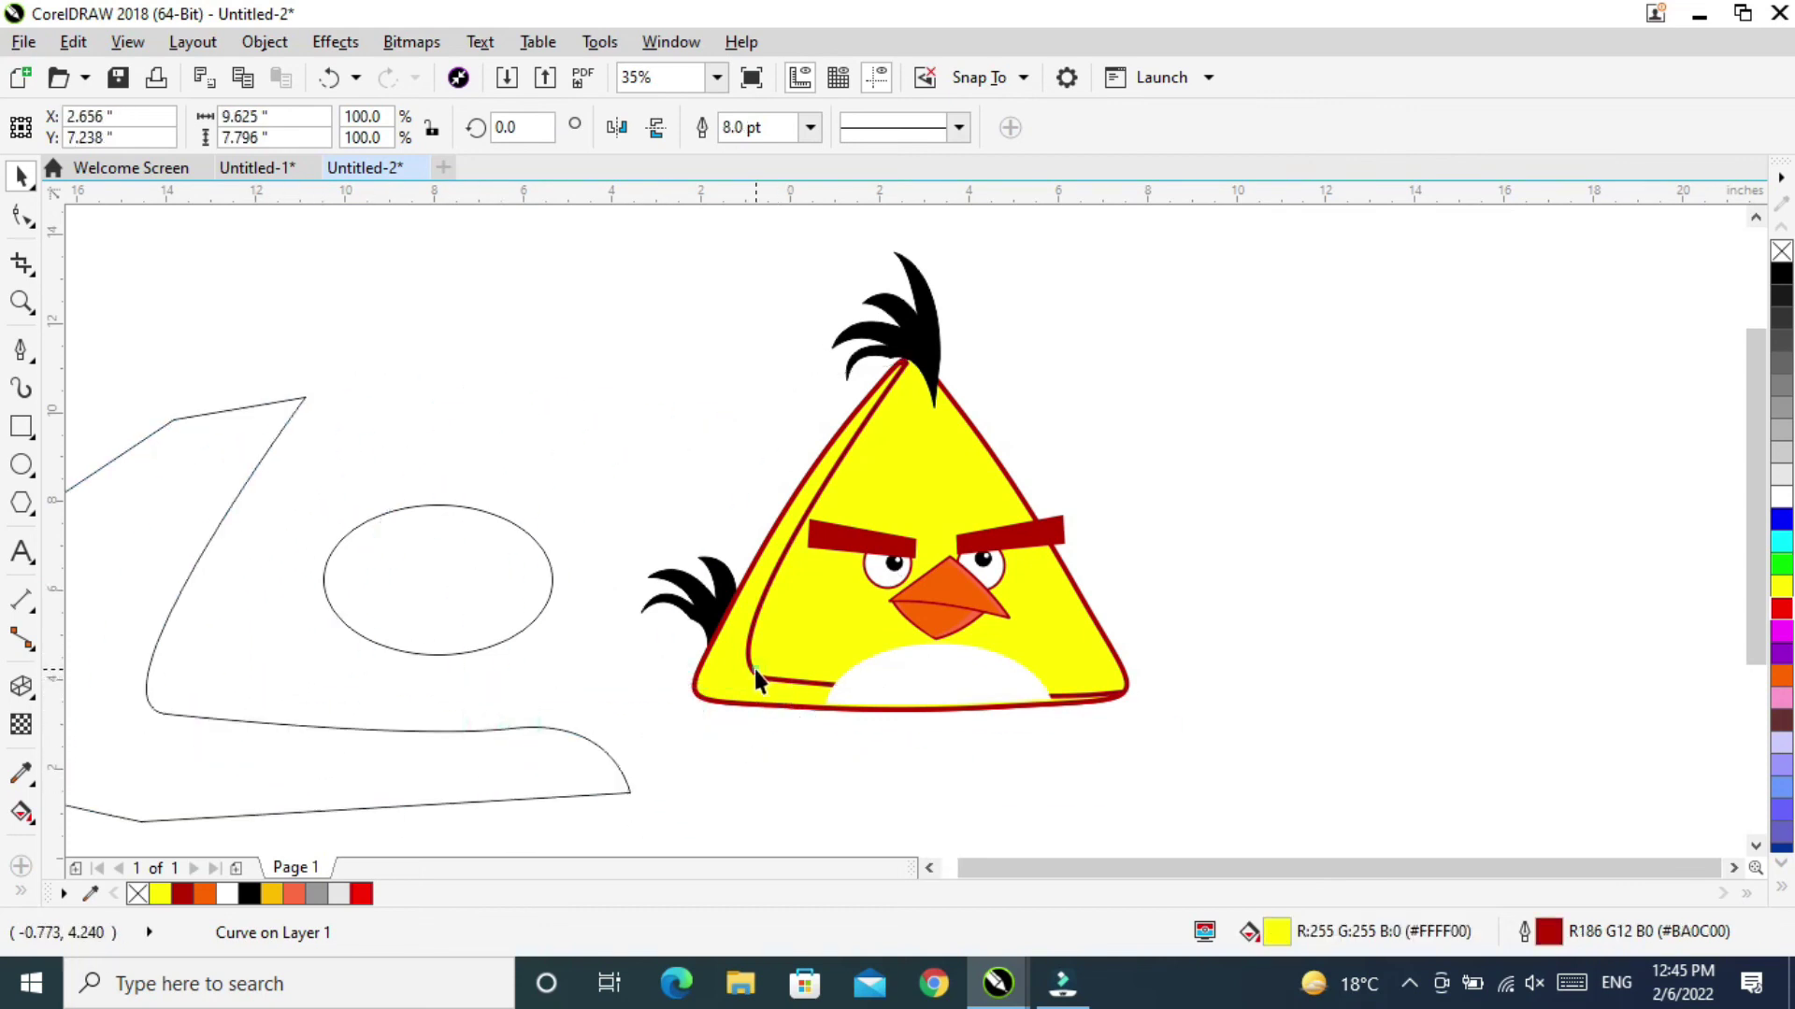
left_click(811, 126)
left_click(740, 156)
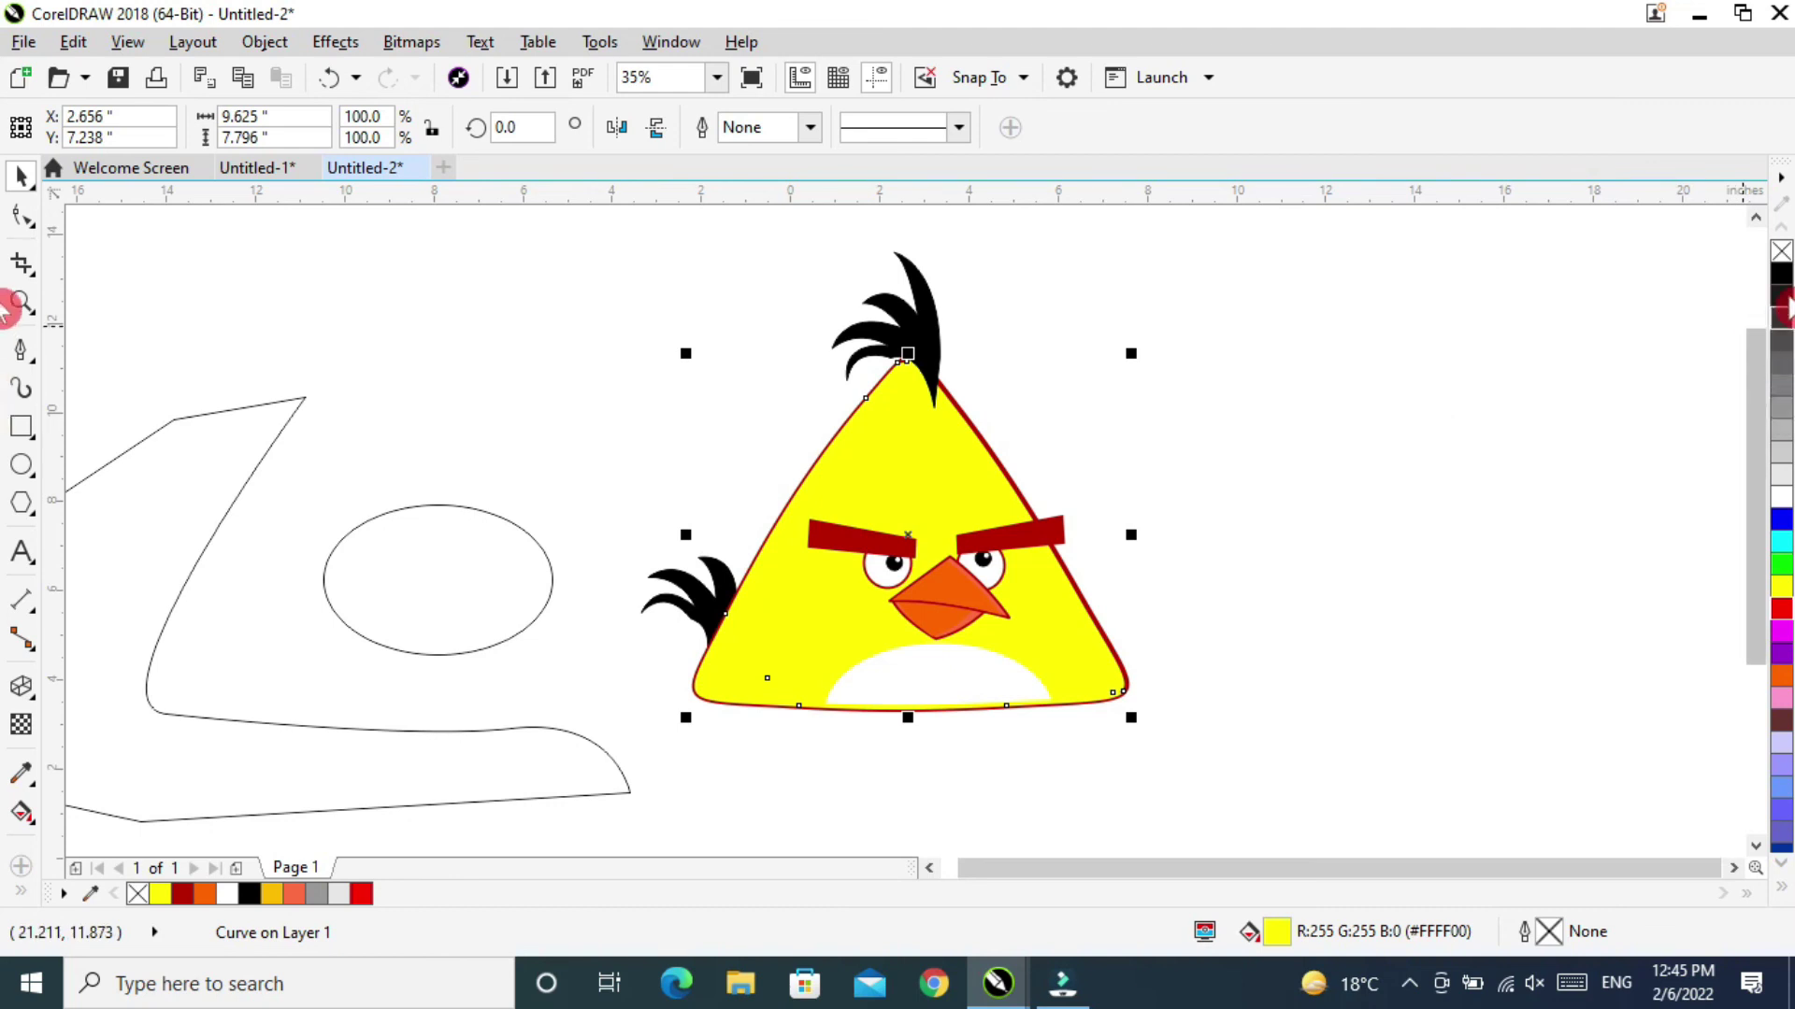
left_click(1780, 276)
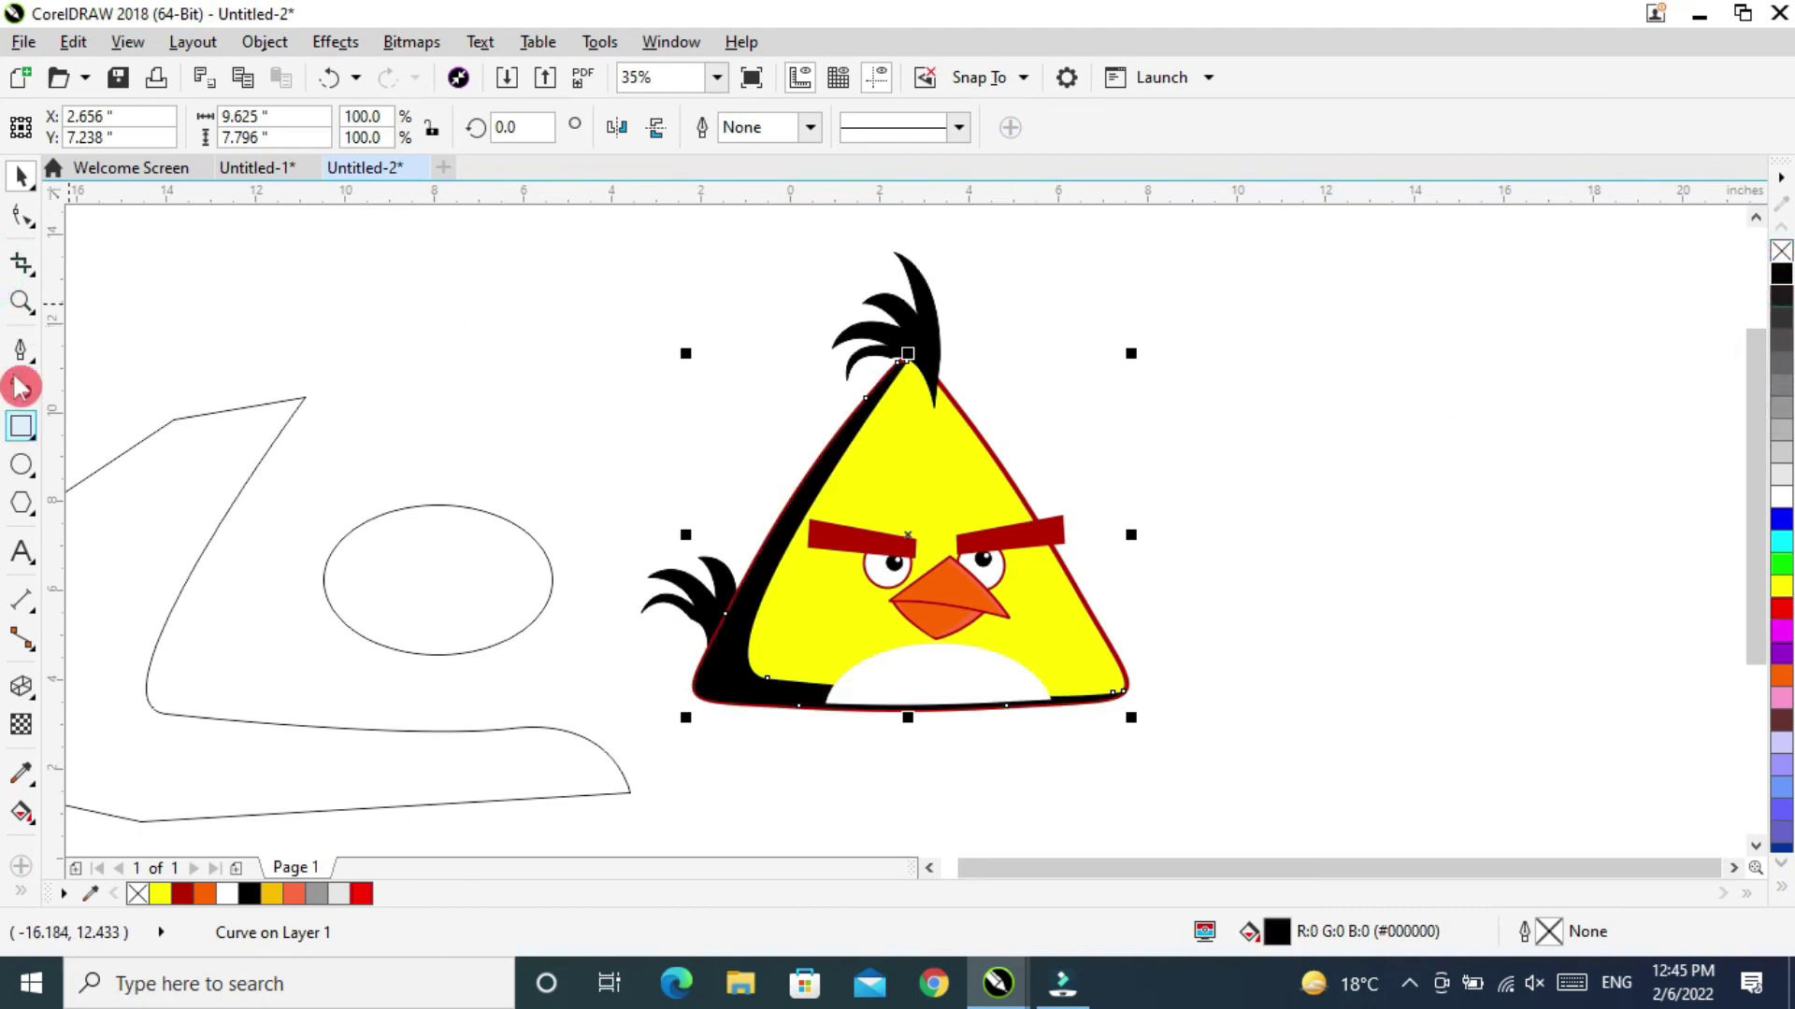
Apply a linear transparency of about -159.1 degrees to the black strip, running from the bird's upper right to its lower left.
left_click(21, 724)
left_click_drag(743, 598, 1350, 505)
left_click_drag(739, 596, 477, 676)
left_click_drag(732, 596, 1365, 402)
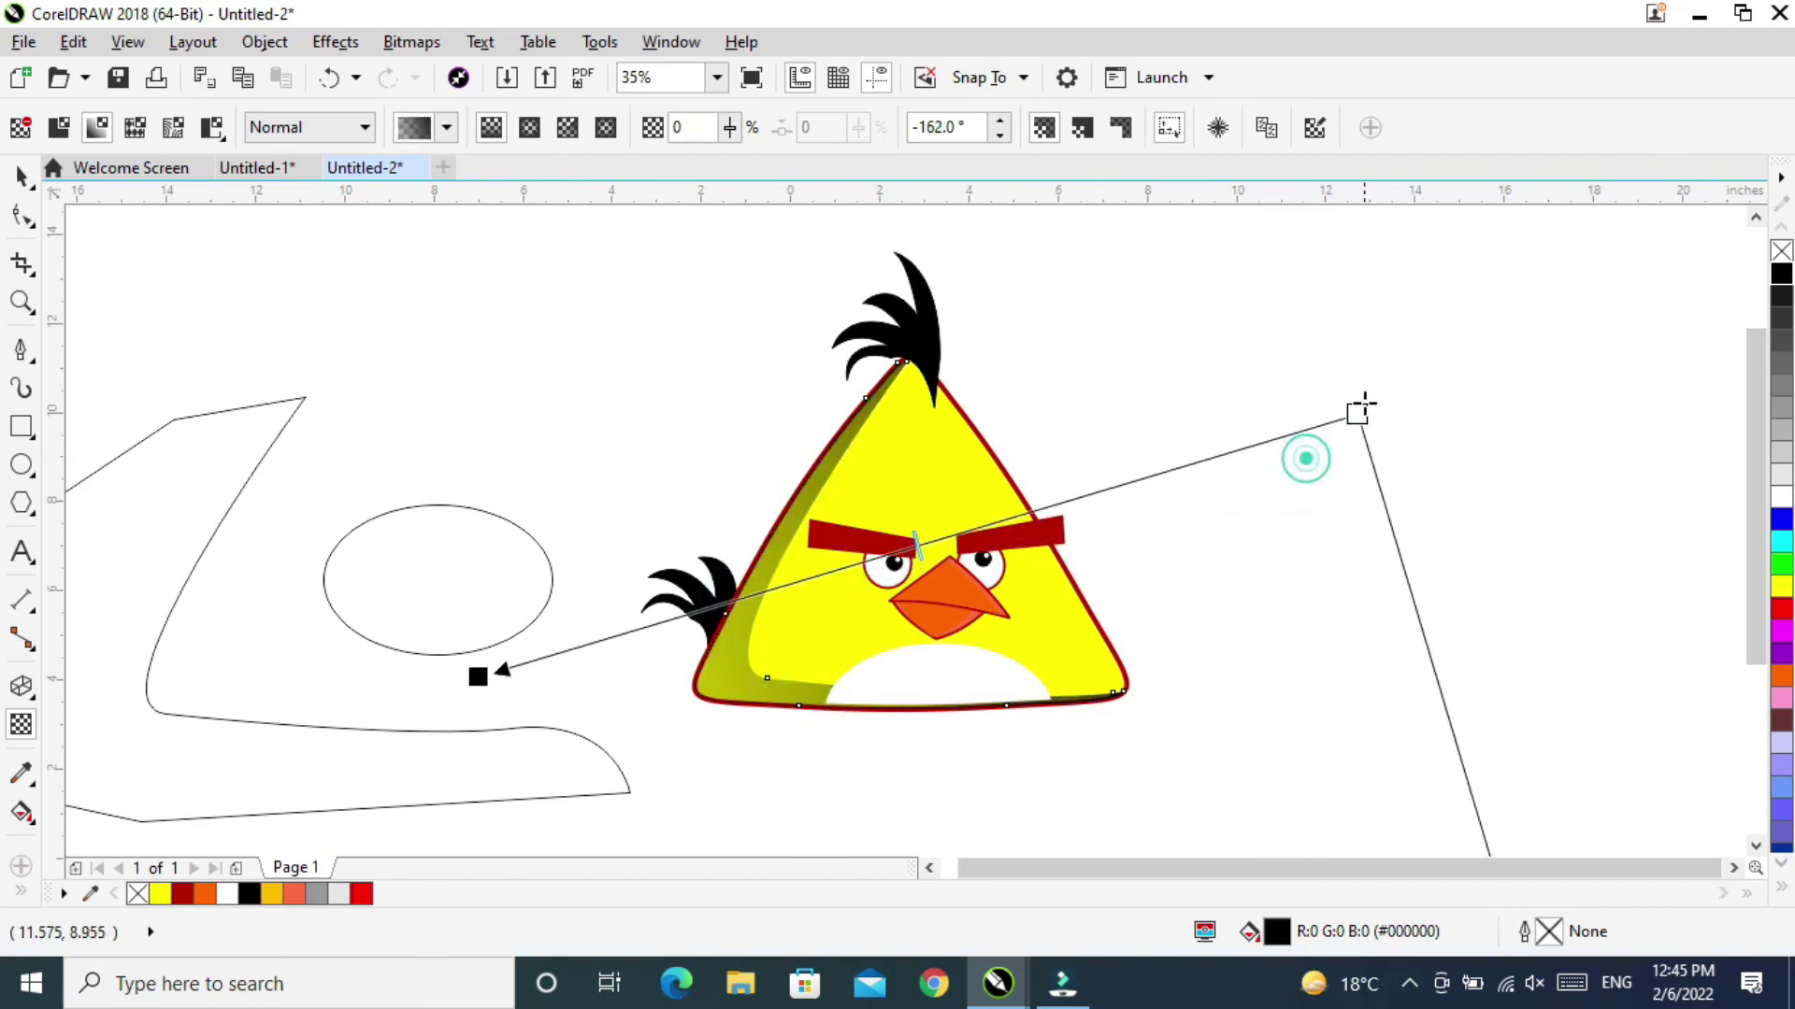
Set the upper right transparency node of the shading strip to 79% and deselect the strip.
mouse_move(729, 127)
left_mouse_down()
mouse_move(709, 122)
mouse_move(752, 174)
mouse_move(958, 198)
left_mouse_up()
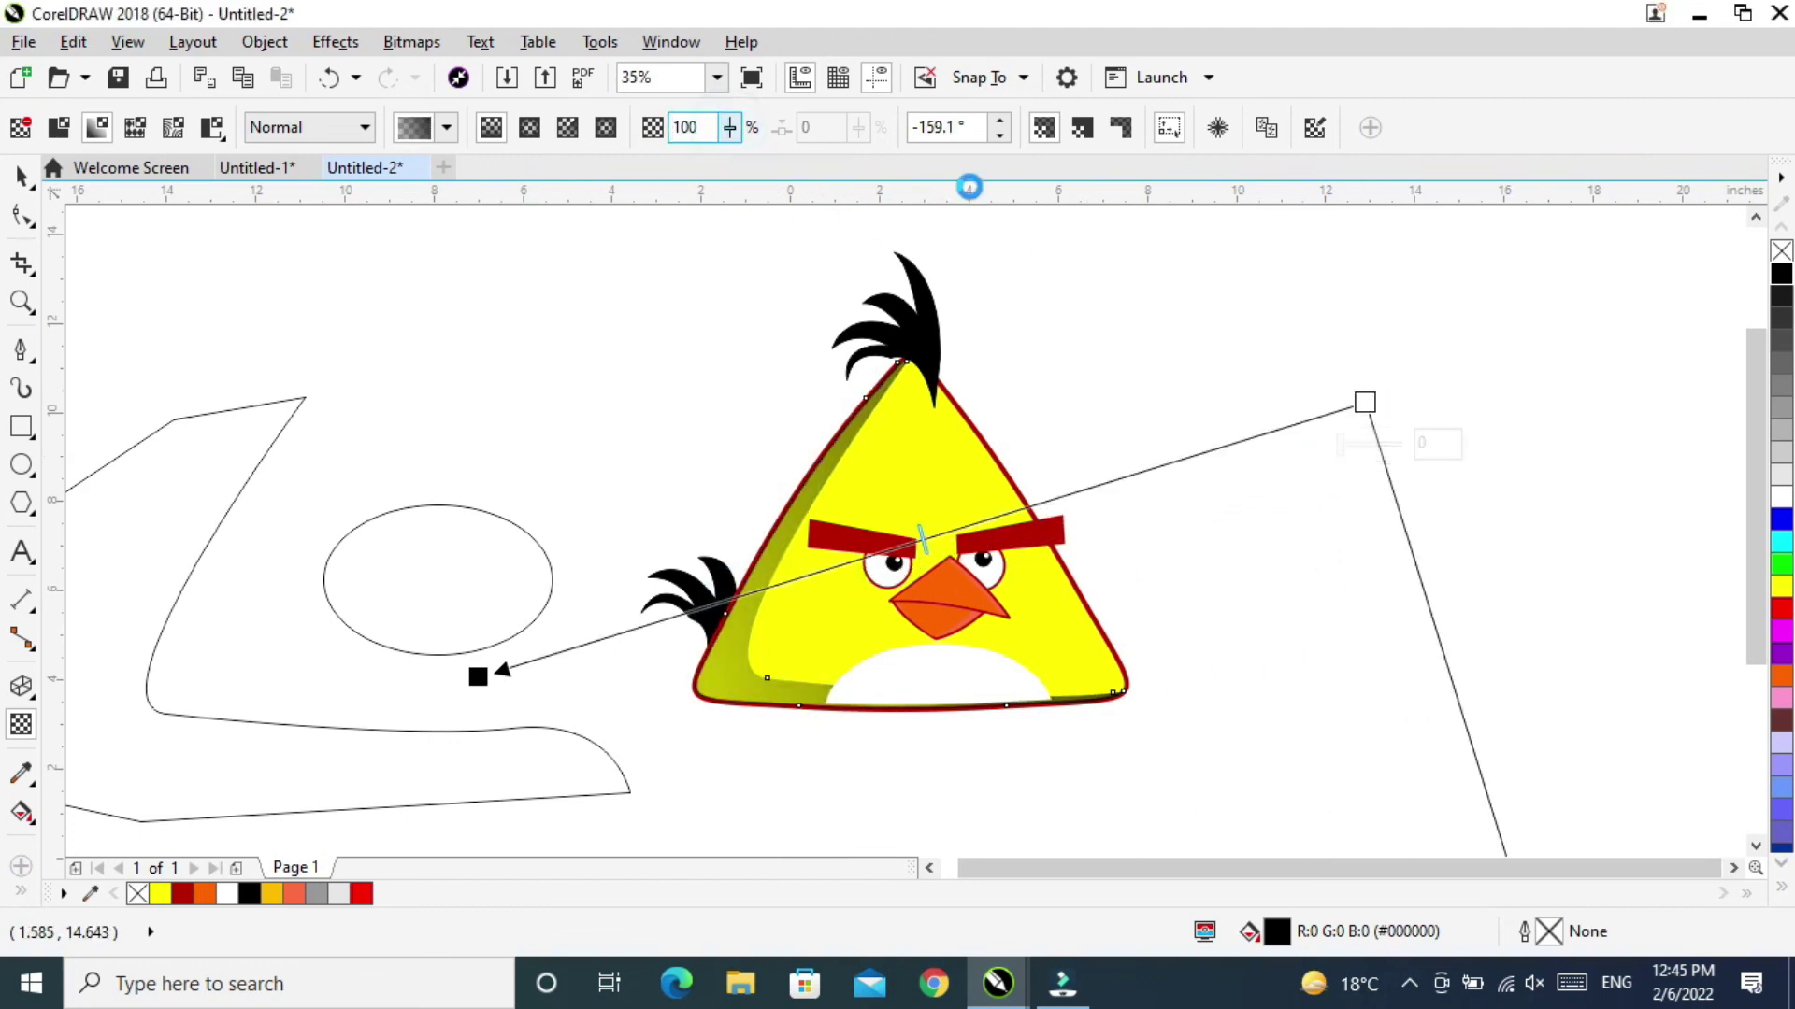
left_click_drag(739, 137, 728, 160)
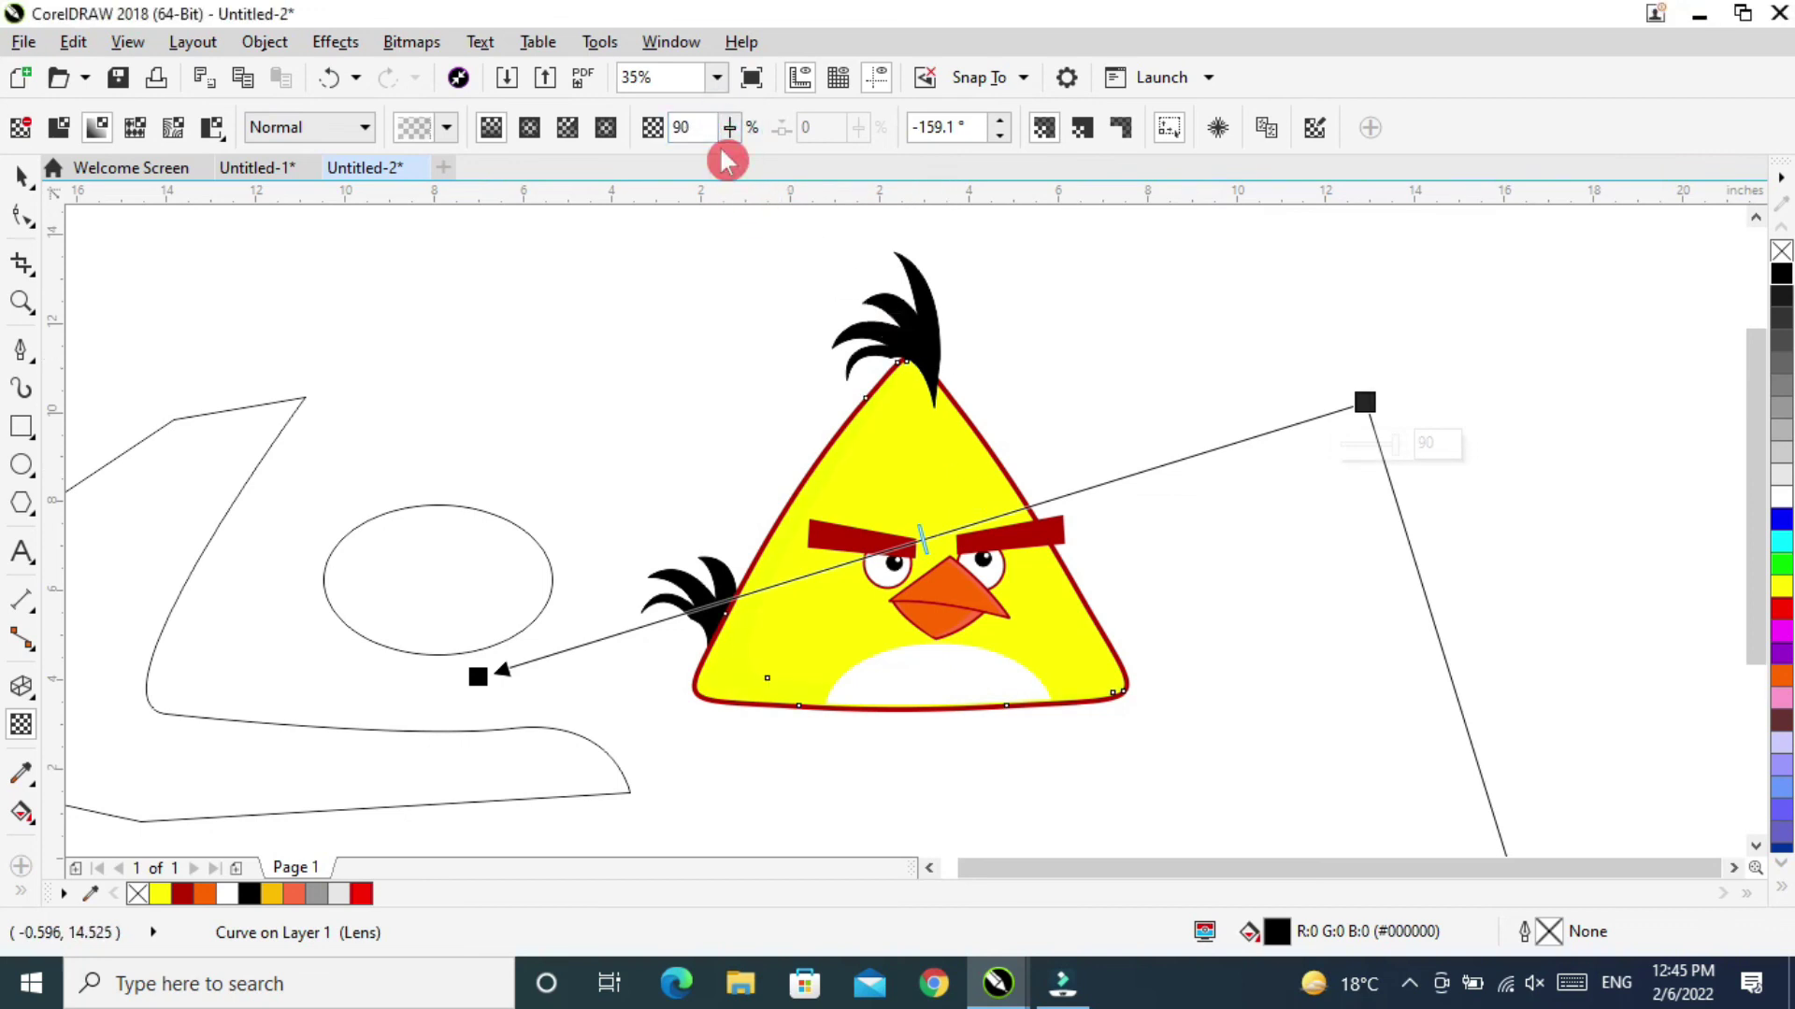
left_click(730, 138)
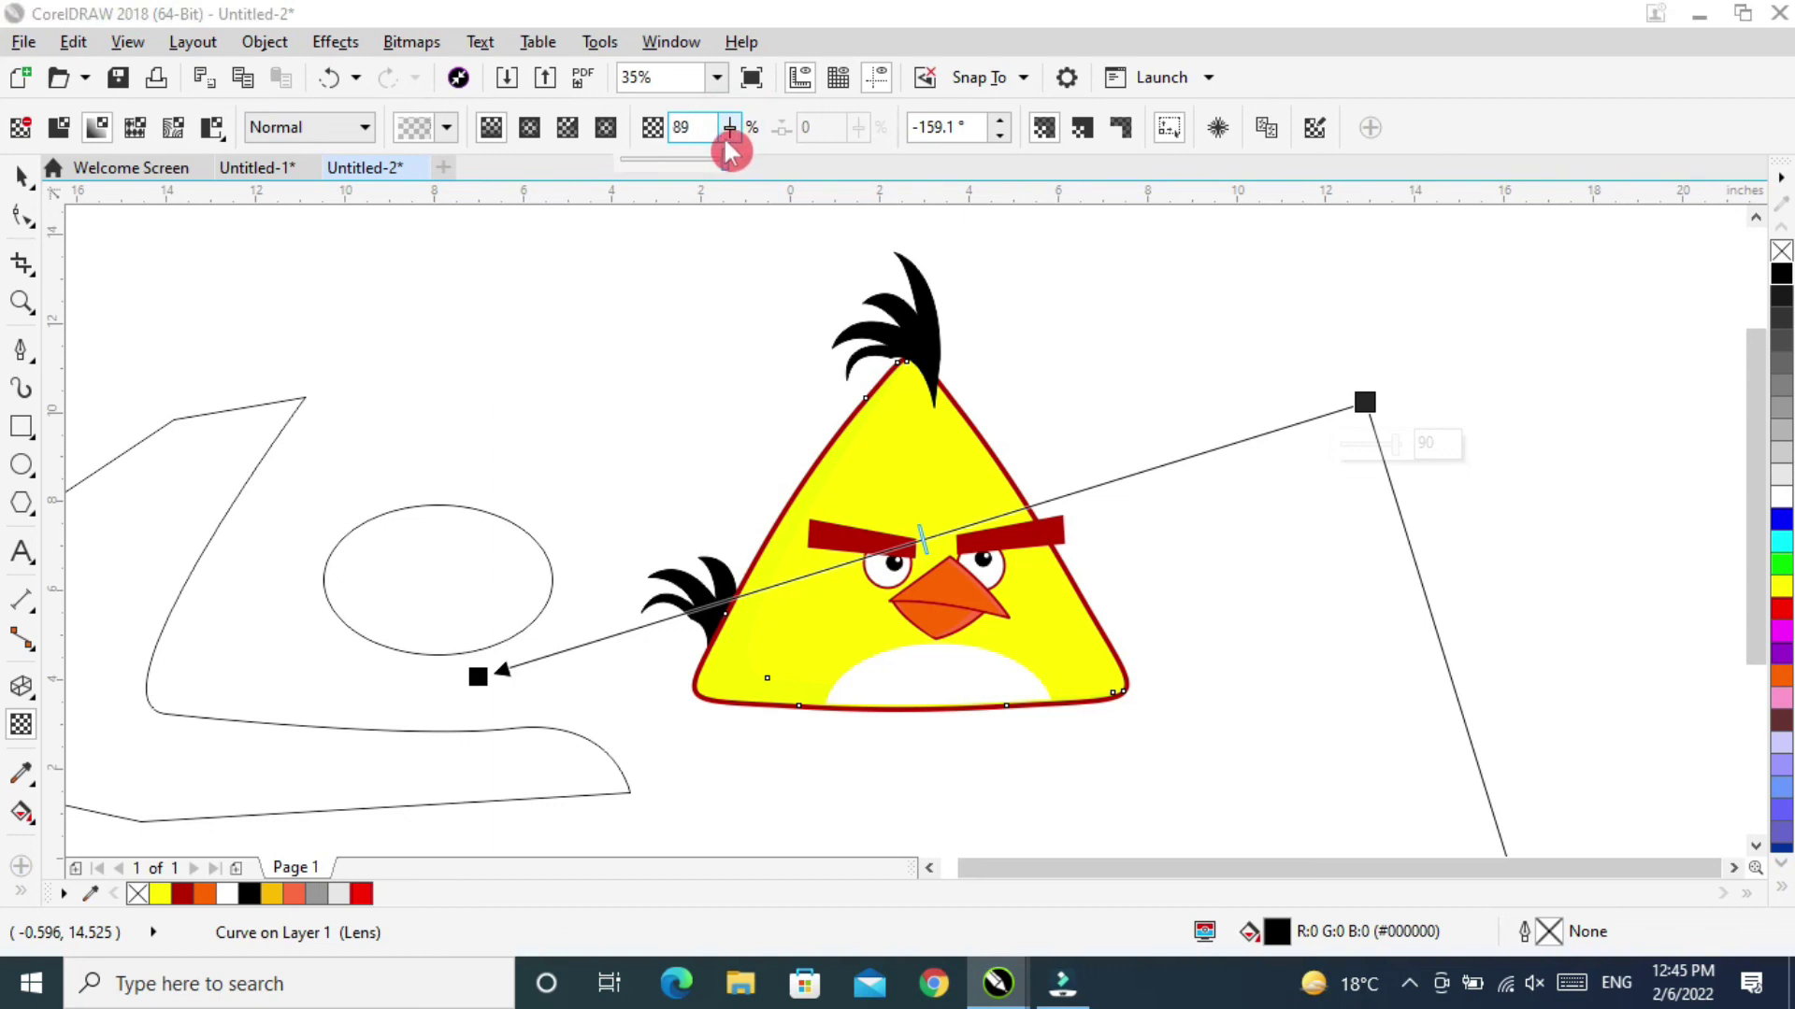
left_click_drag(720, 153, 720, 152)
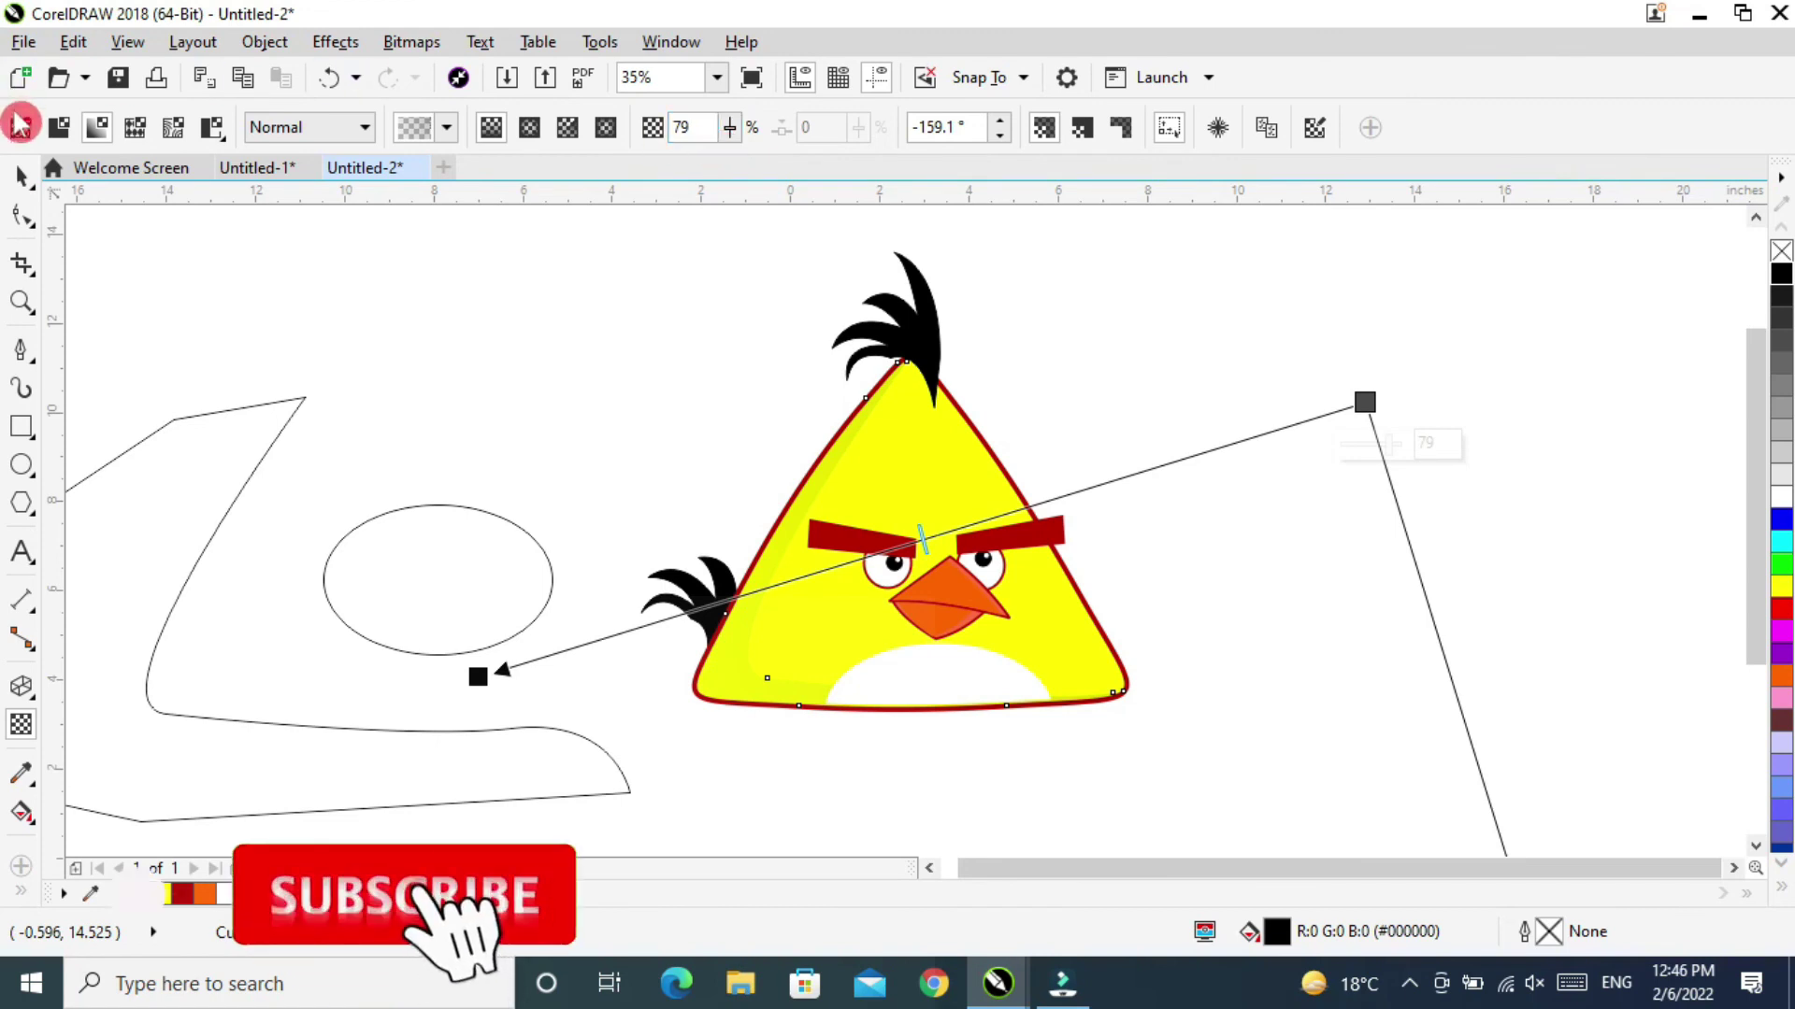
left_click(22, 179)
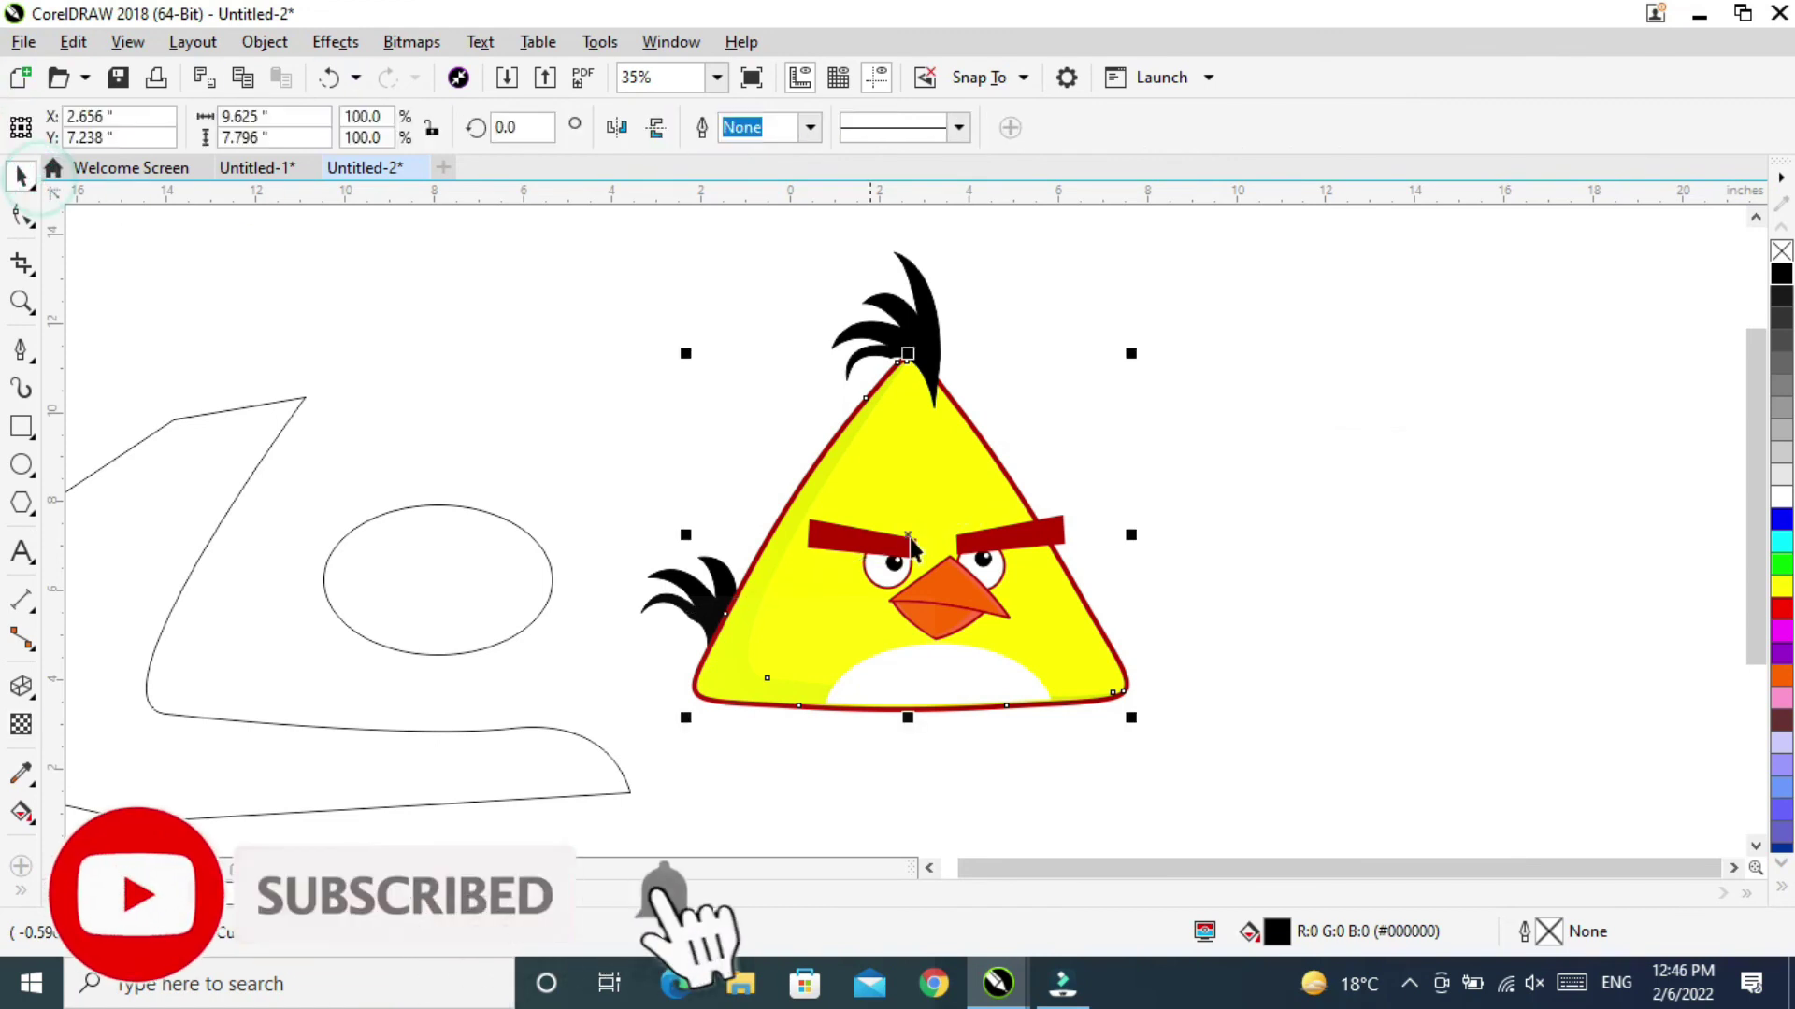
left_click(1361, 402)
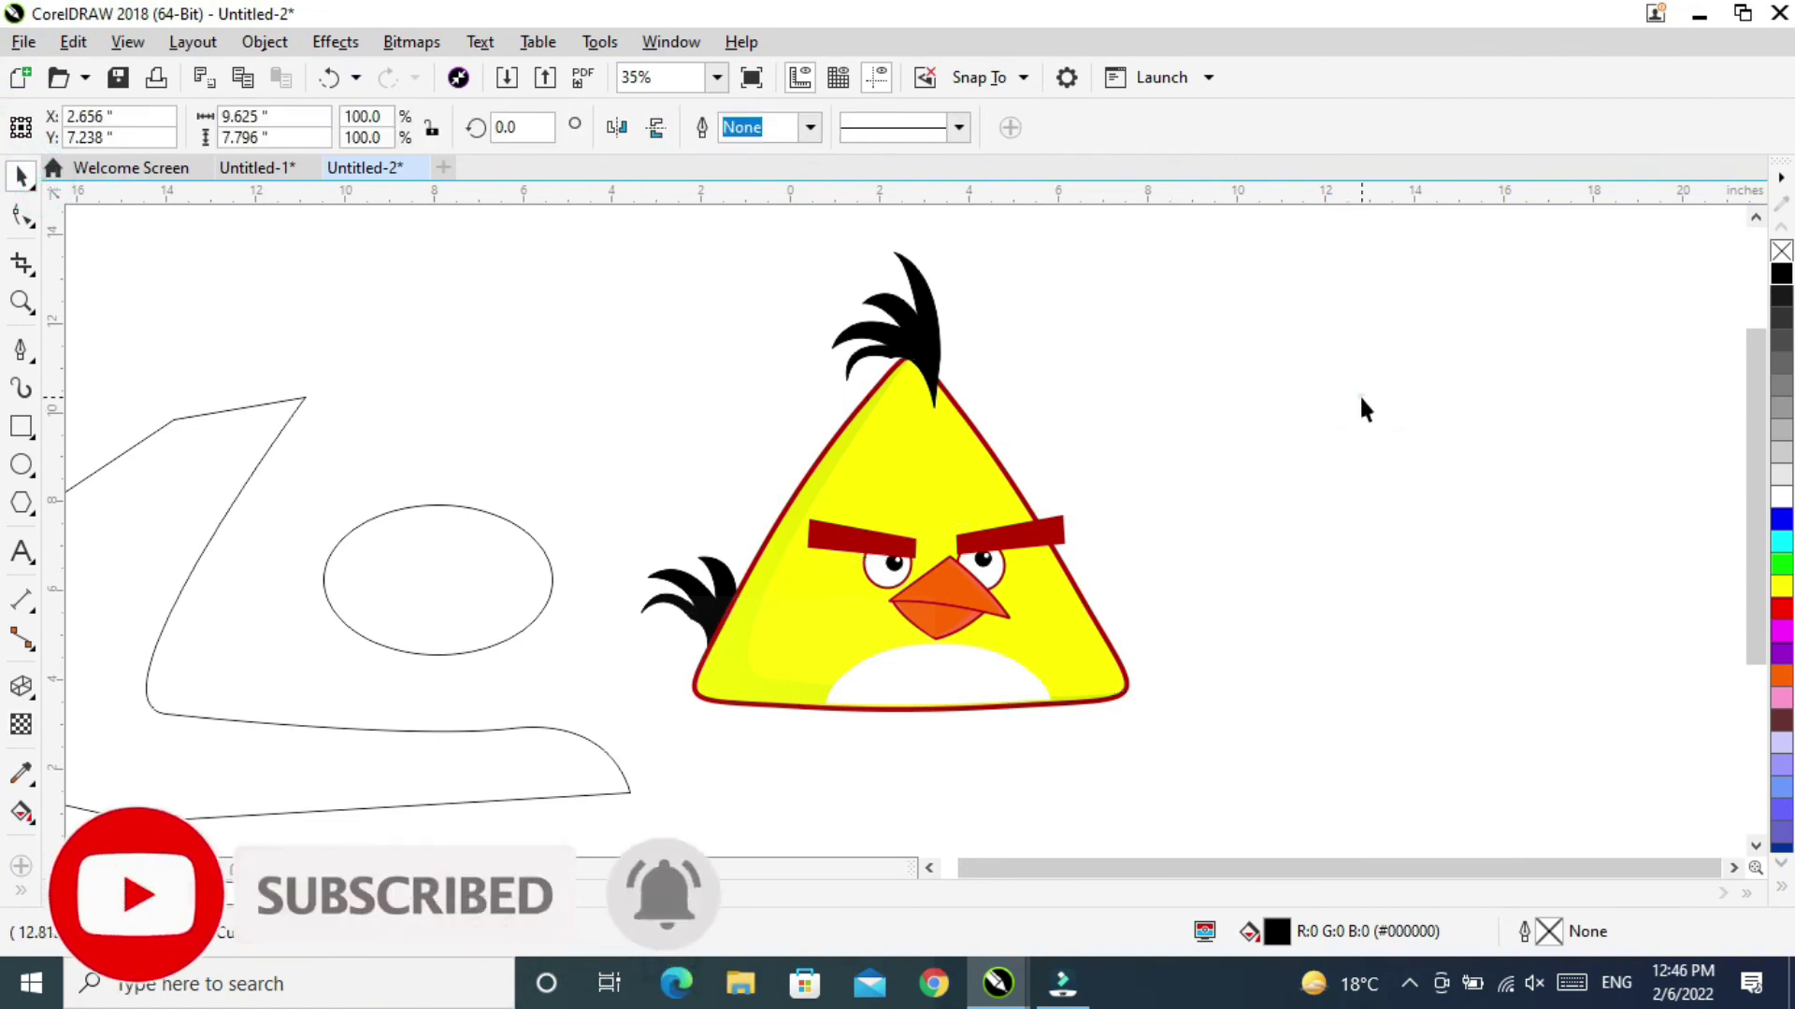
Select the transparent shading strip along the body's left and bottom edges.
left_click(909, 674)
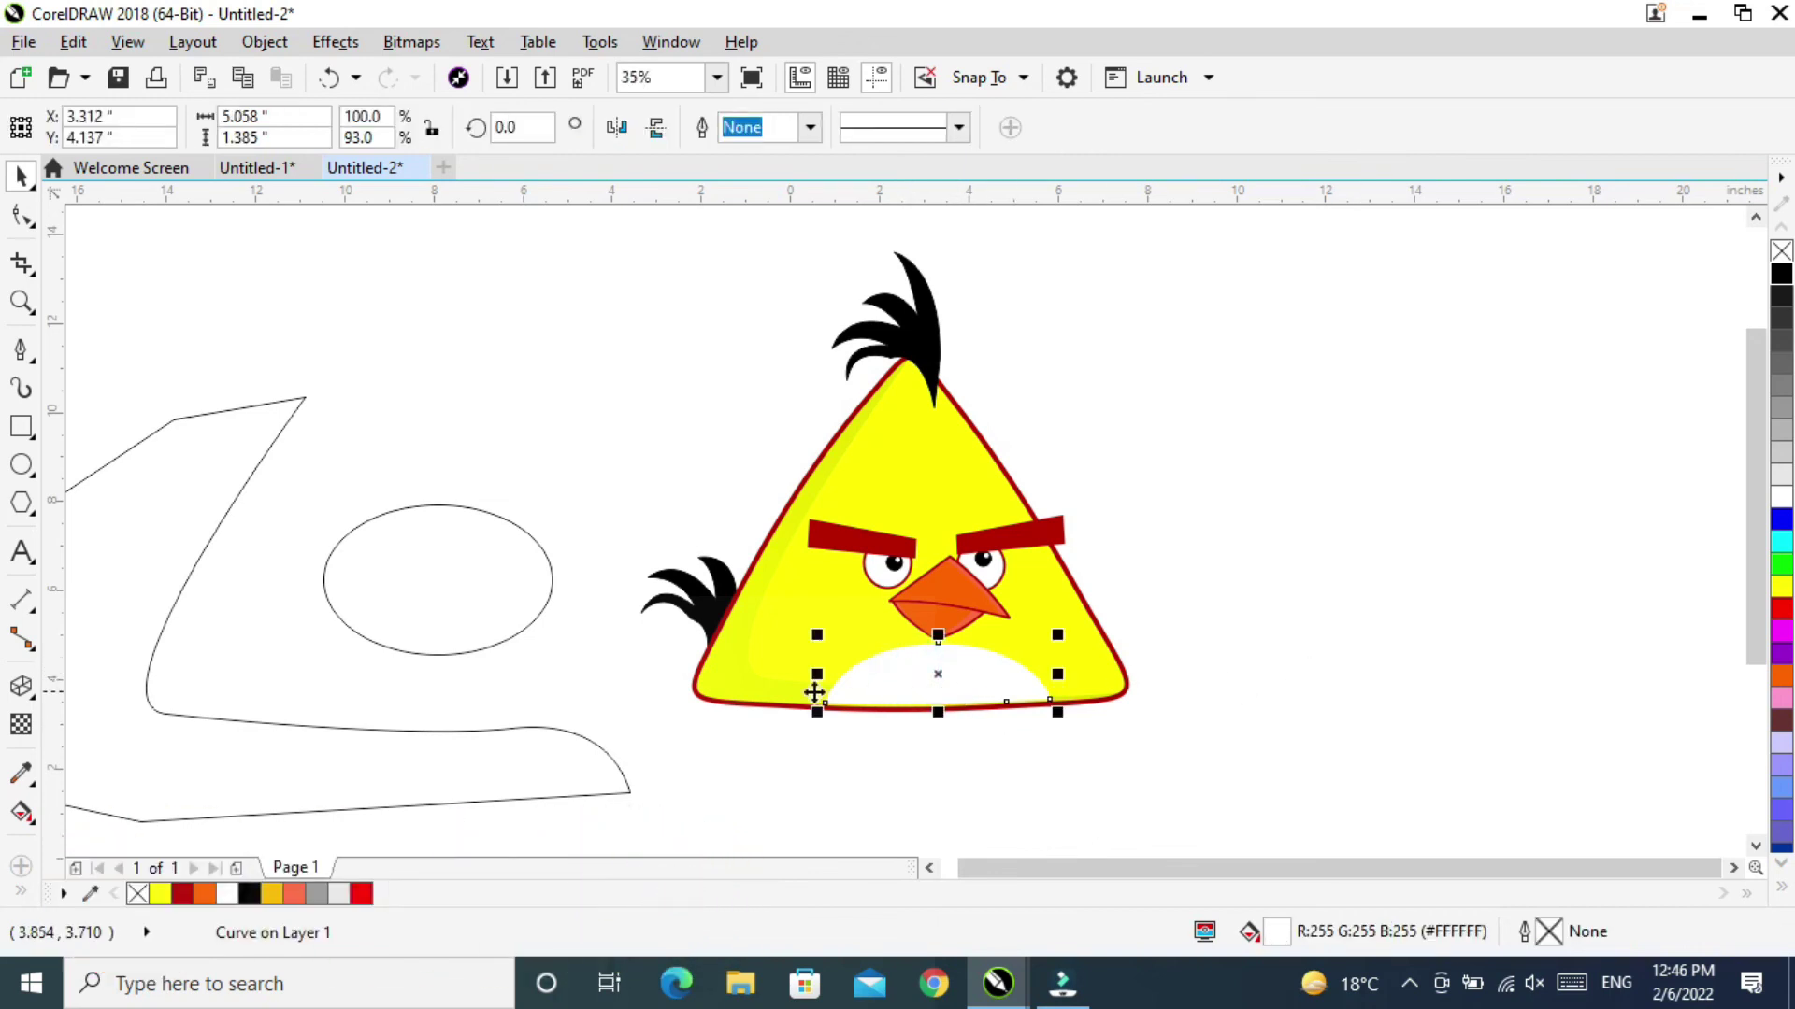
left_click(732, 670)
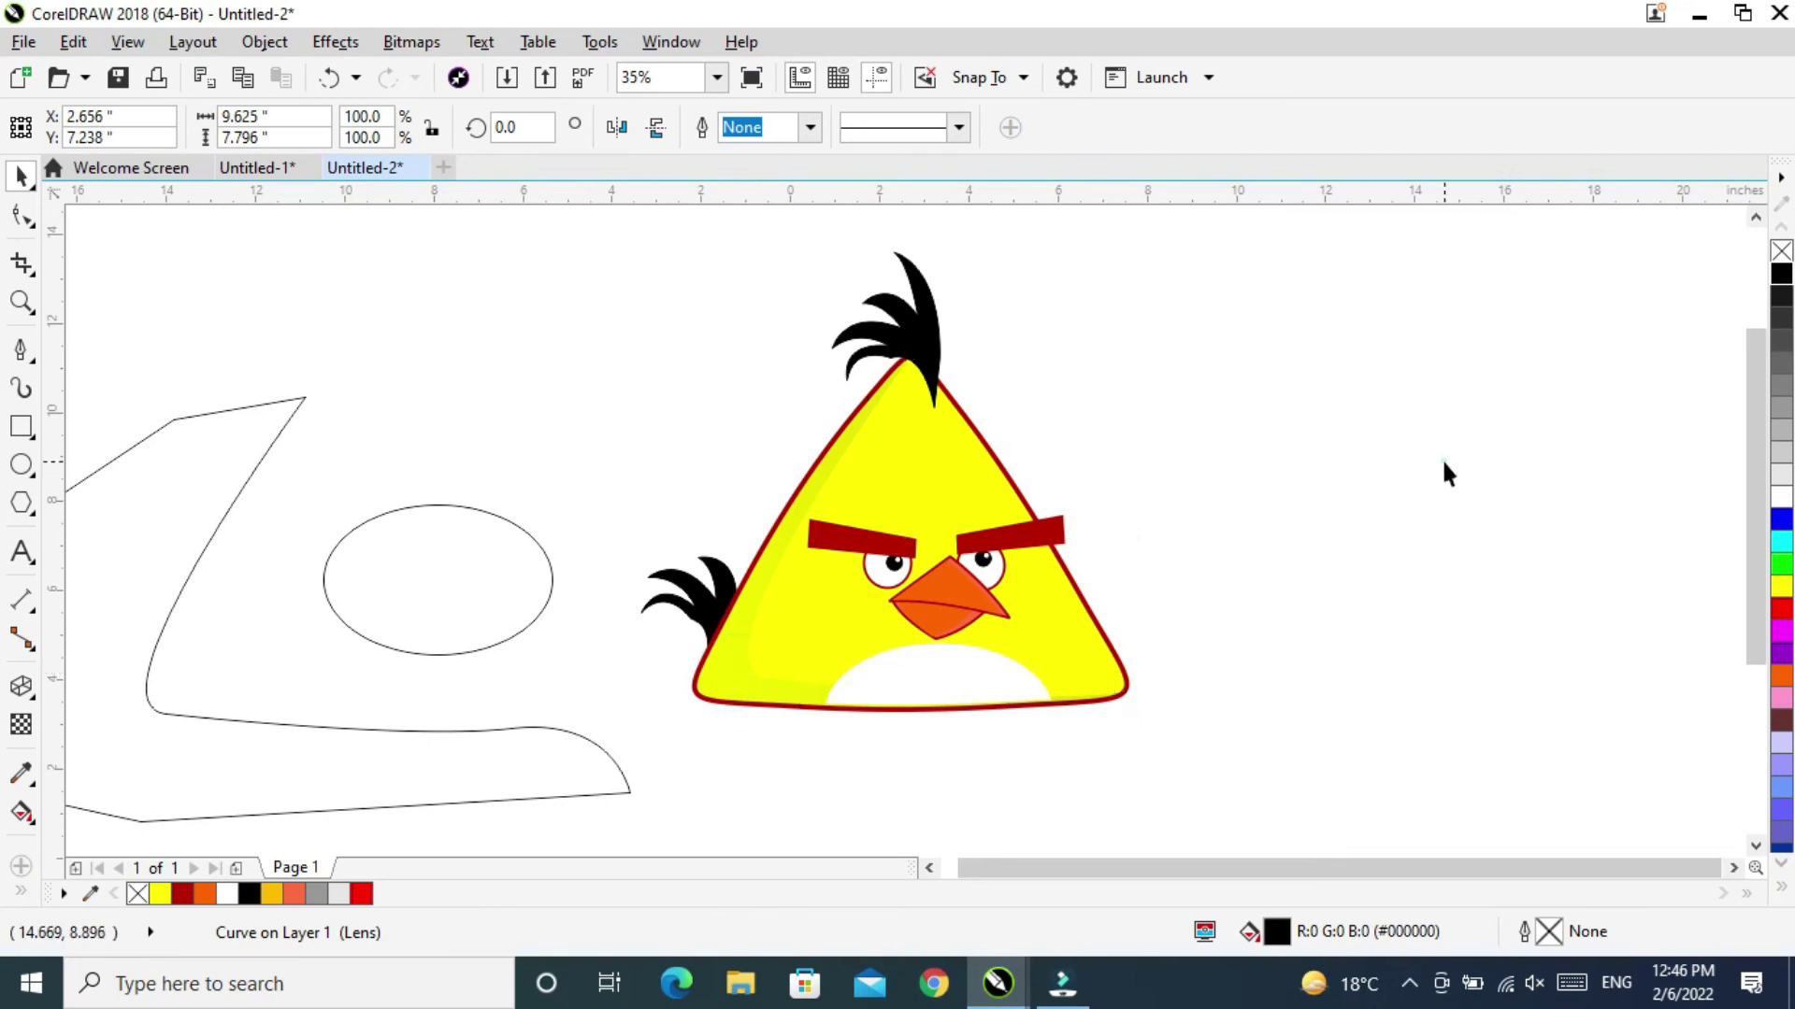
left_click(703, 681)
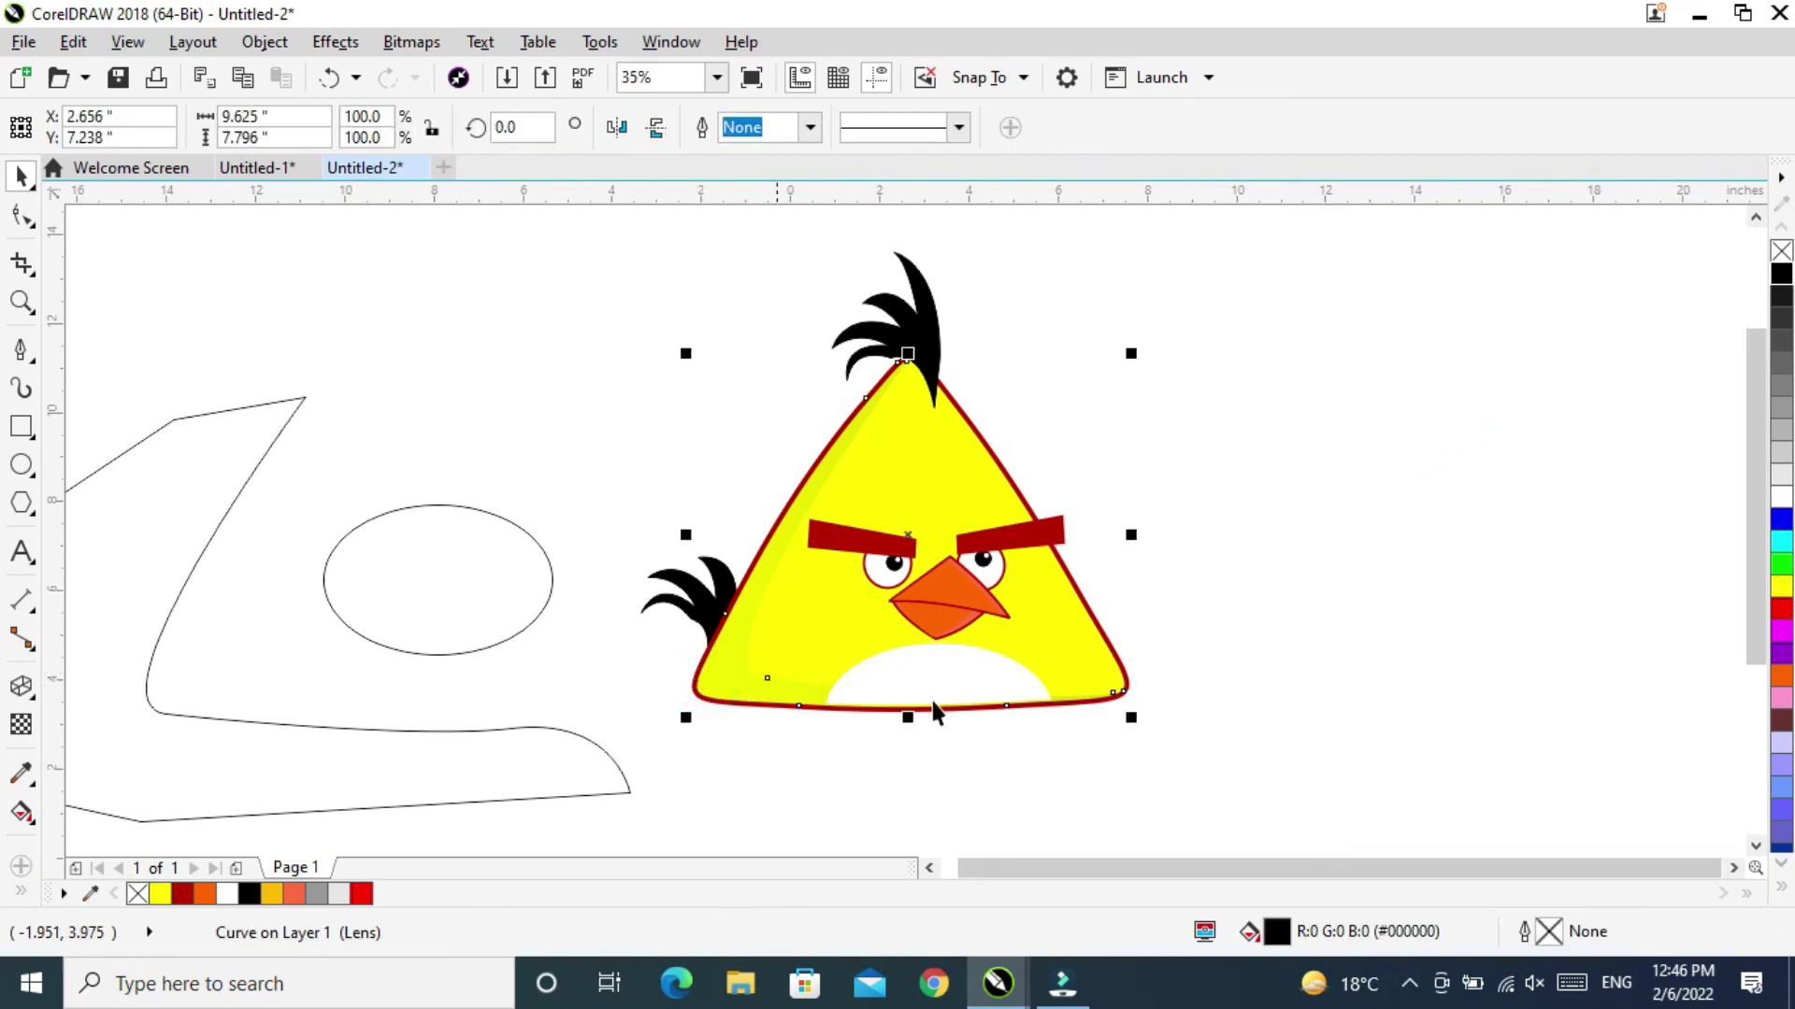
left_click(1589, 924)
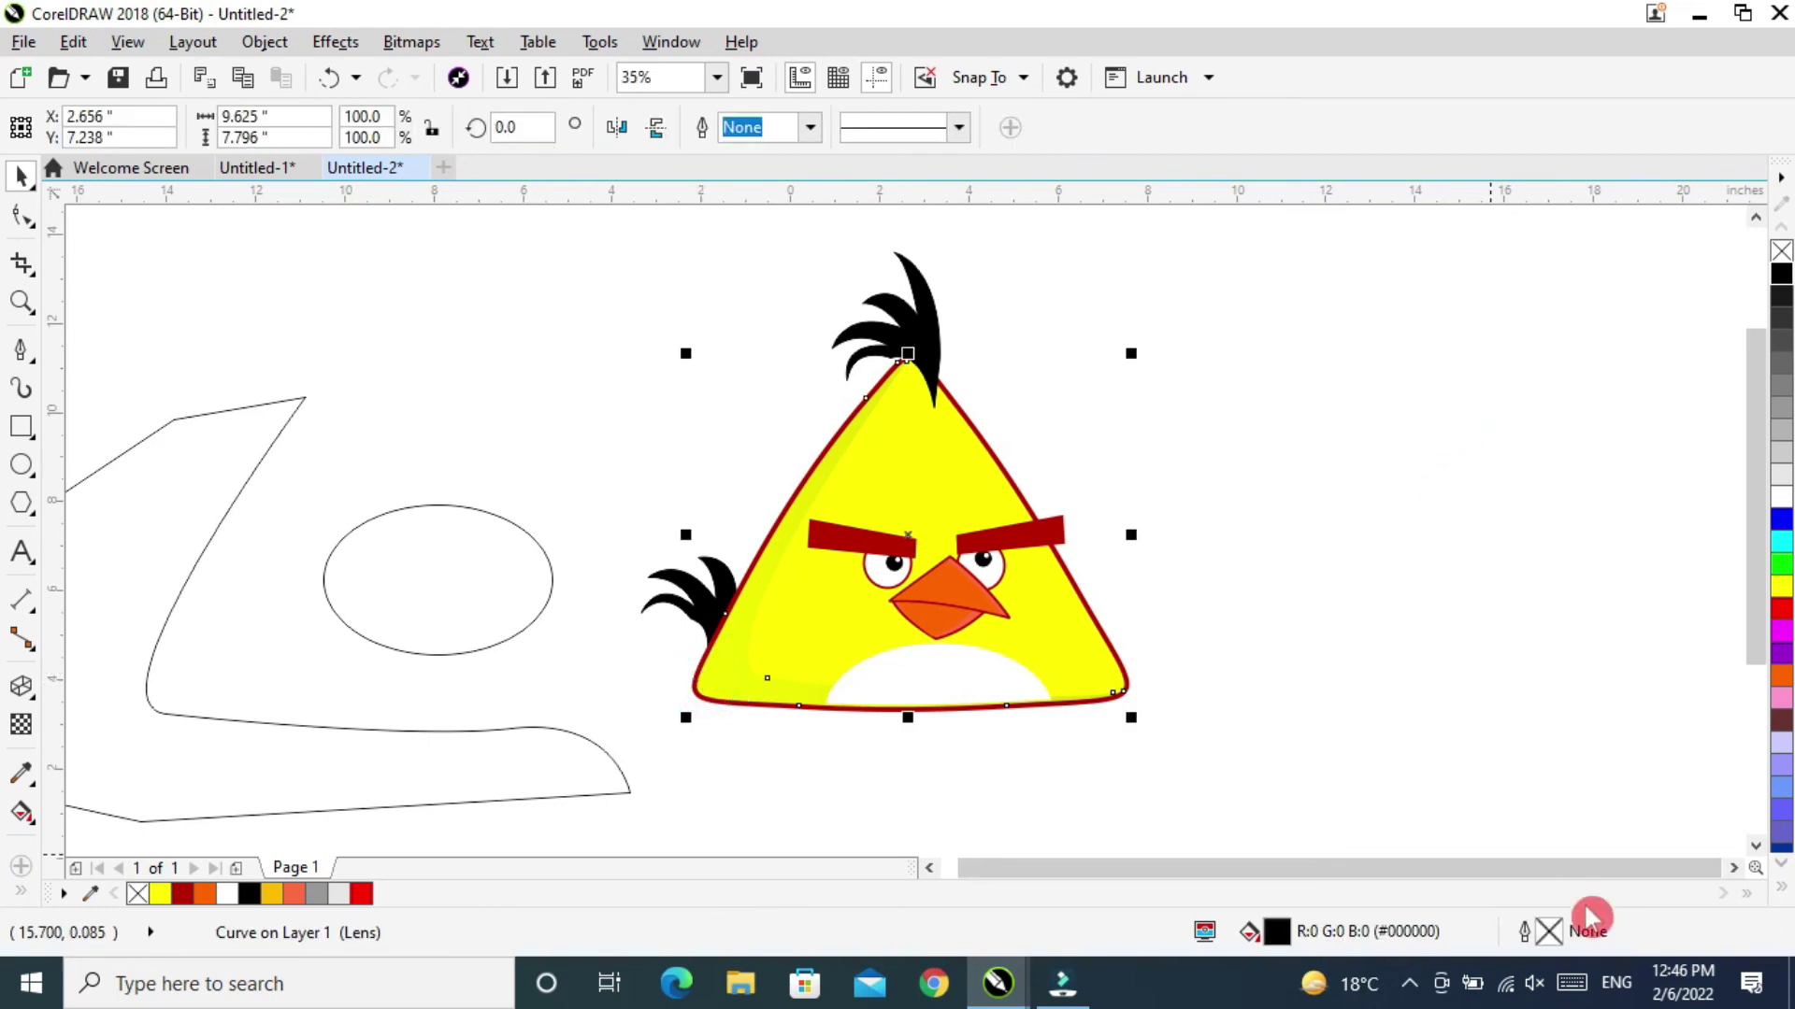